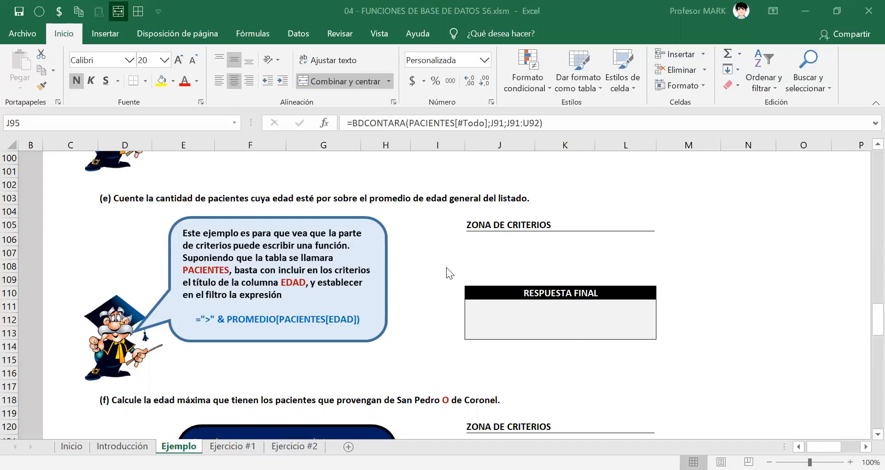
Examine the column headers of the patient table, from RUN to BONO in D8:N8.
click(485, 242)
click(483, 254)
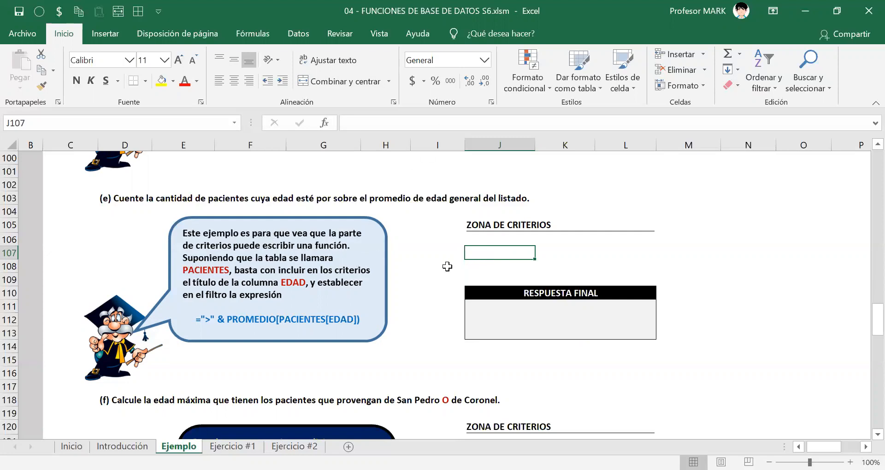
scroll(522, 272, up, 3)
scroll(522, 272, up, 2)
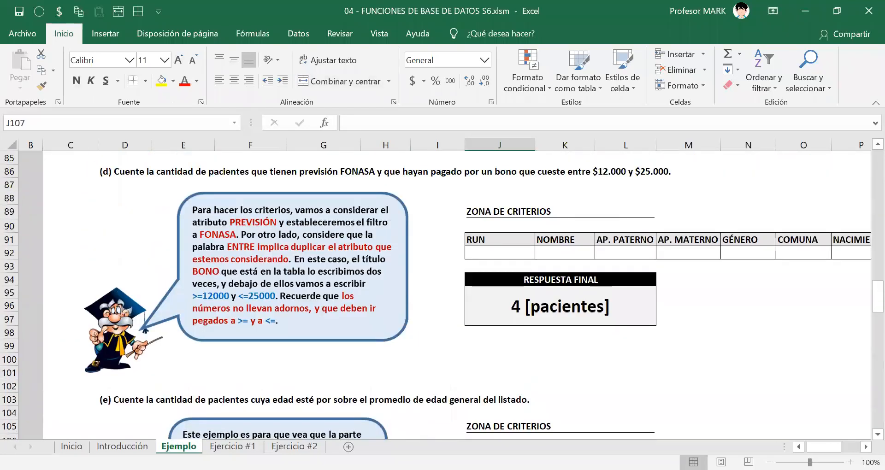
mouse_move(824, 447)
mouse_down()
mouse_move(839, 447)
mouse_move(821, 447)
mouse_up()
scroll(511, 329, up, 20)
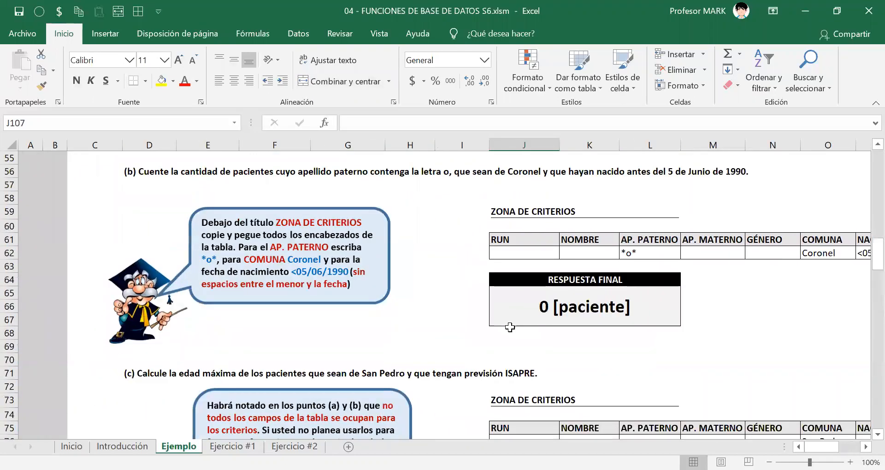
drag(143, 249, 747, 251)
click(747, 251)
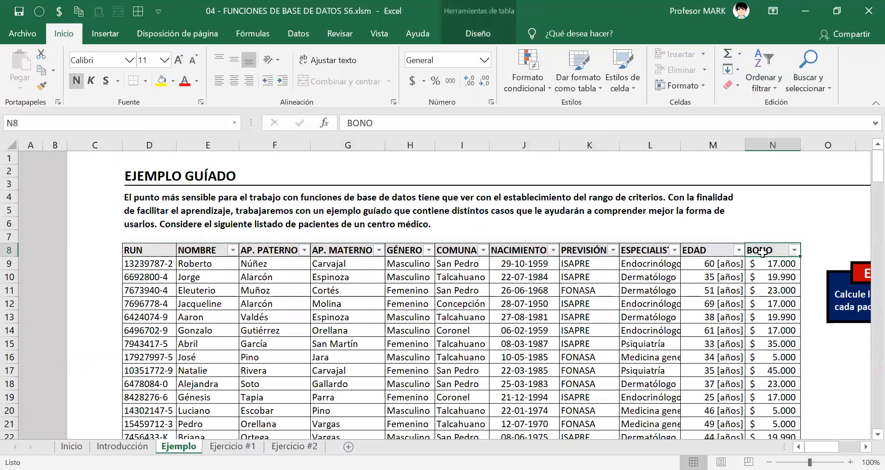
drag(139, 251, 773, 250)
scroll(706, 326, down, 7)
scroll(706, 326, down, 4)
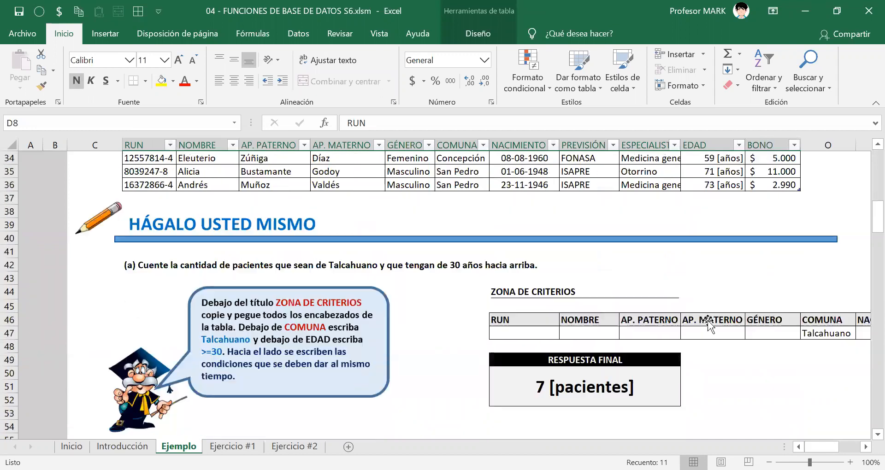
Copy the criteria headers RUN to BONO from exercise (a) into exercise (e)'s criteria zone, starting at J107.
drag(821, 446, 834, 447)
click(298, 322)
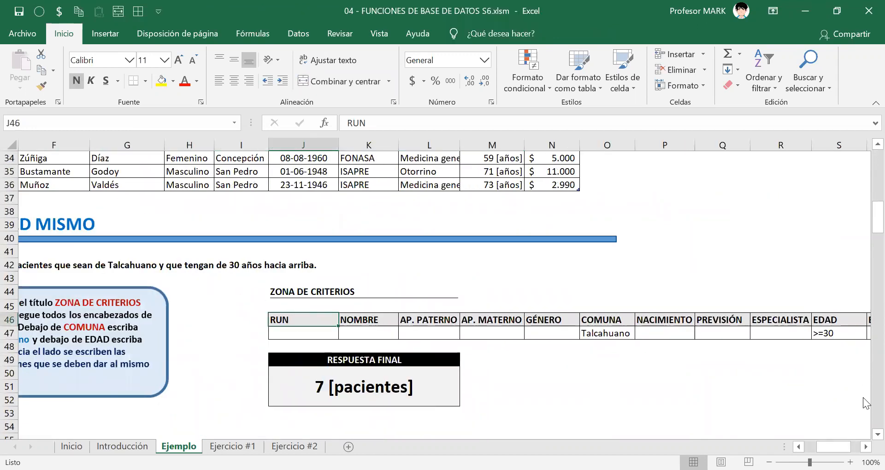
key(ctrl+shift+Right)
key(ctrl+c)
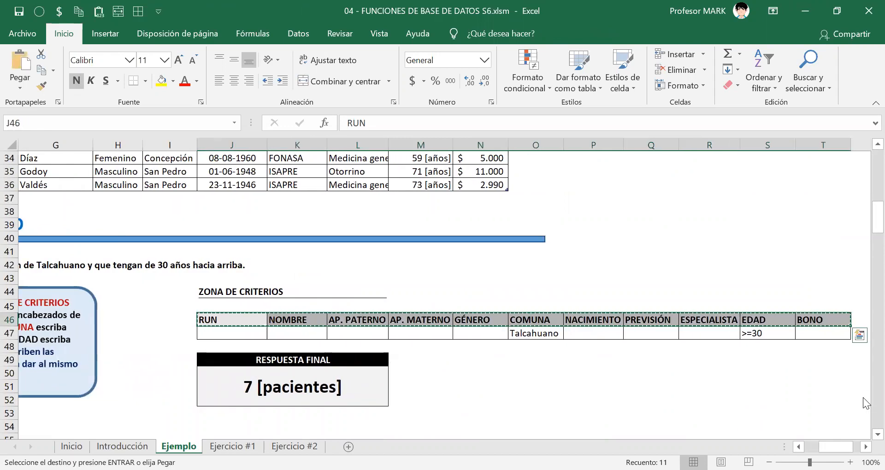
scroll(253, 337, down, 6)
scroll(253, 337, down, 15)
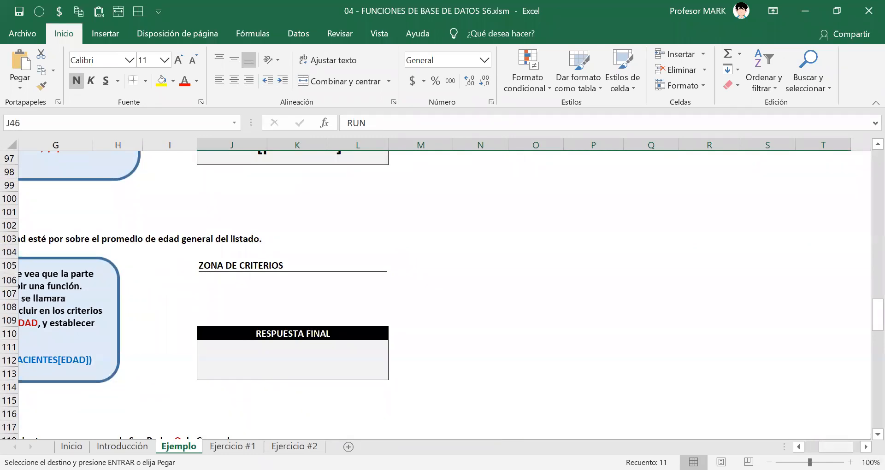
scroll(446, 278, left, 3)
click(481, 289)
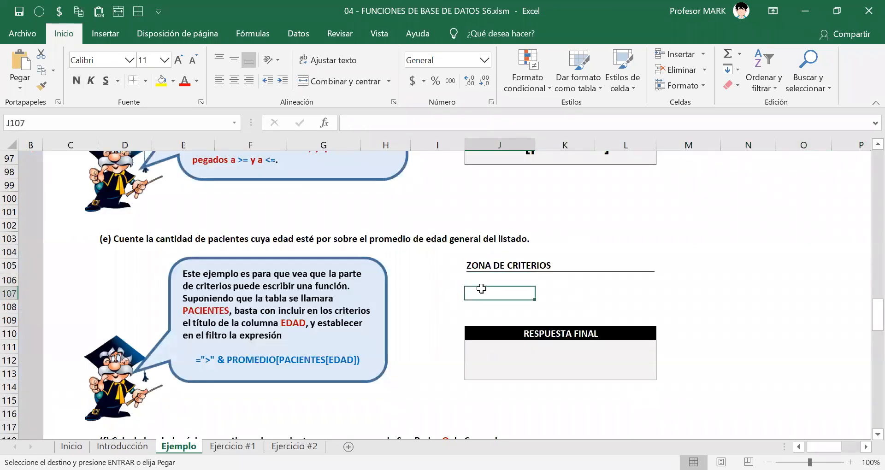
key(ctrl+v)
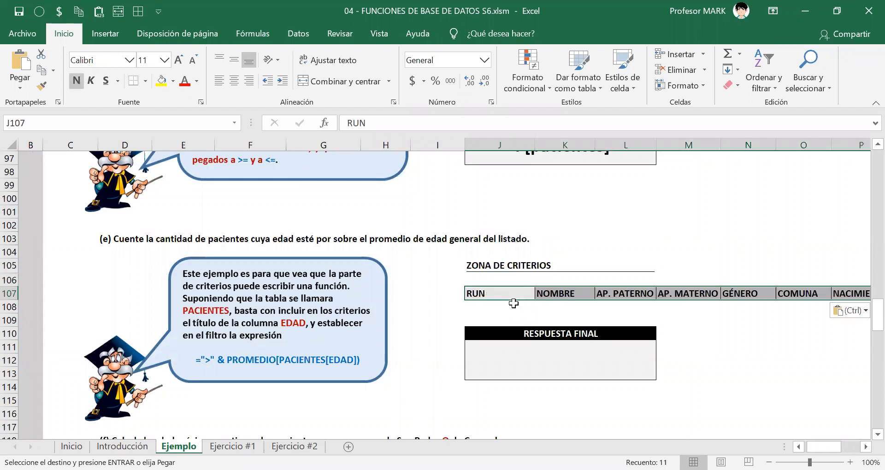
Apply cell borders to exercise (e)'s criteria range J107:T108, covering the headers and the empty row beneath them.
key(Right)
key(Left)
key(Left)
key(Right)
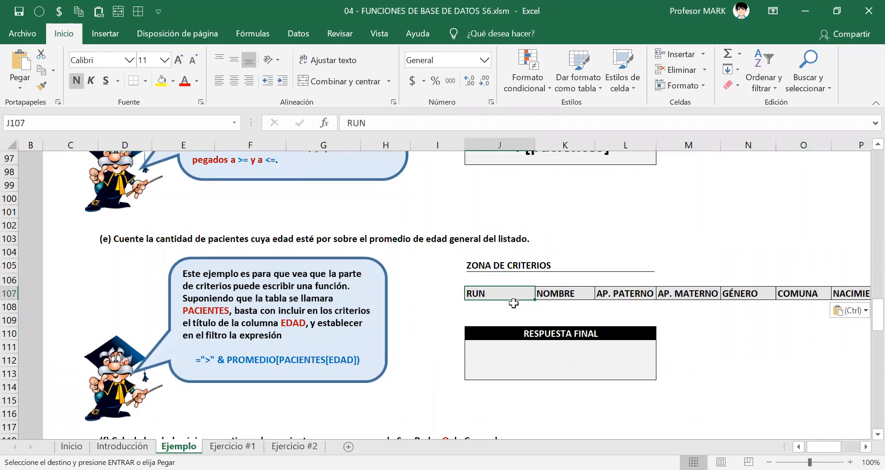
key(ctrl+shift+Right)
key(shift+Down)
key(Escape)
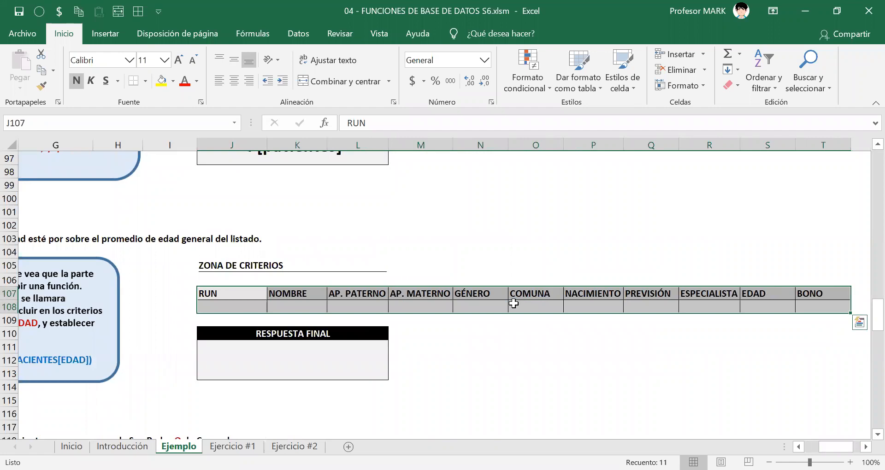
key(Right)
key(Right)
key(Right)
key(Right)
key(Right)
key(Right)
key(Right)
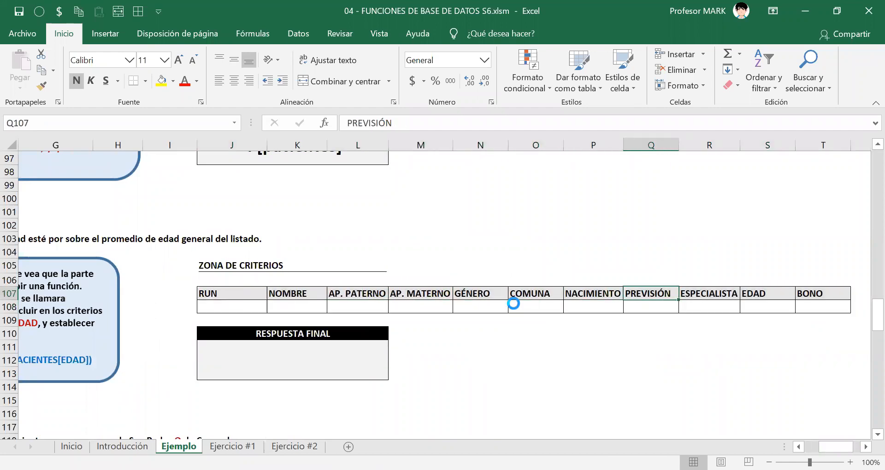
key(Left)
key(Left)
key(Left)
key(Left)
key(Left)
key(Left)
key(Left)
key(Left)
key(Left)
key(Left)
key(Left)
key(Left)
key(Left)
key(Left)
key(Left)
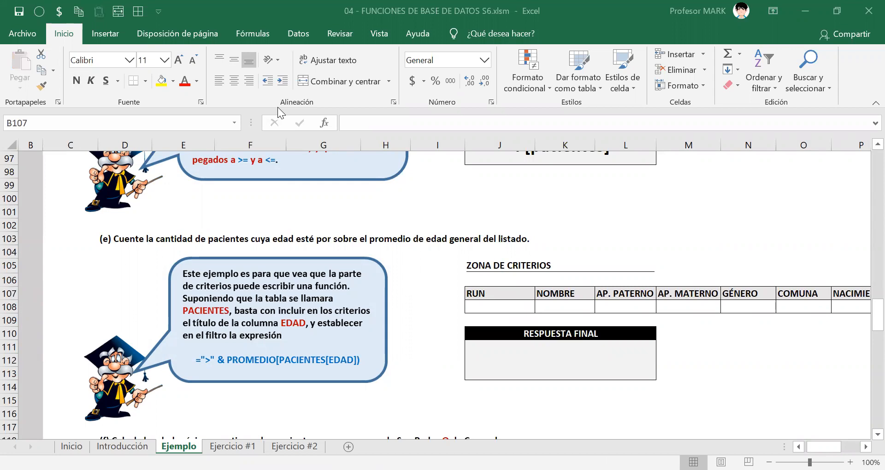
drag(108, 227, 148, 247)
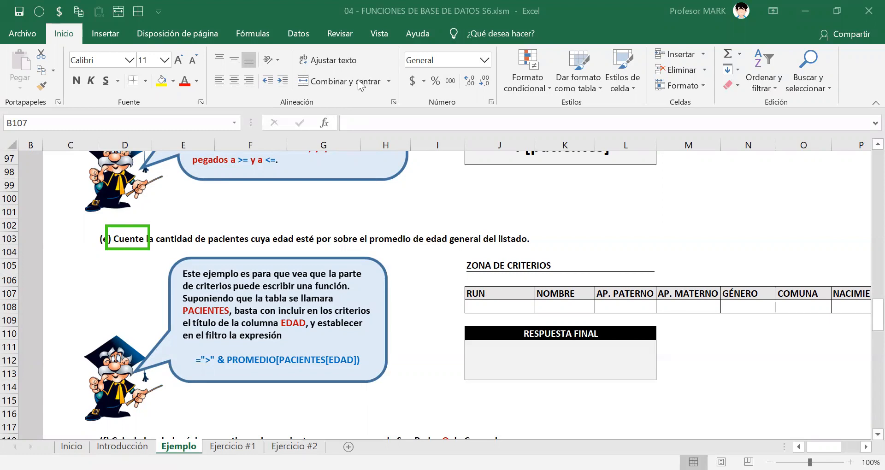
drag(267, 228, 539, 249)
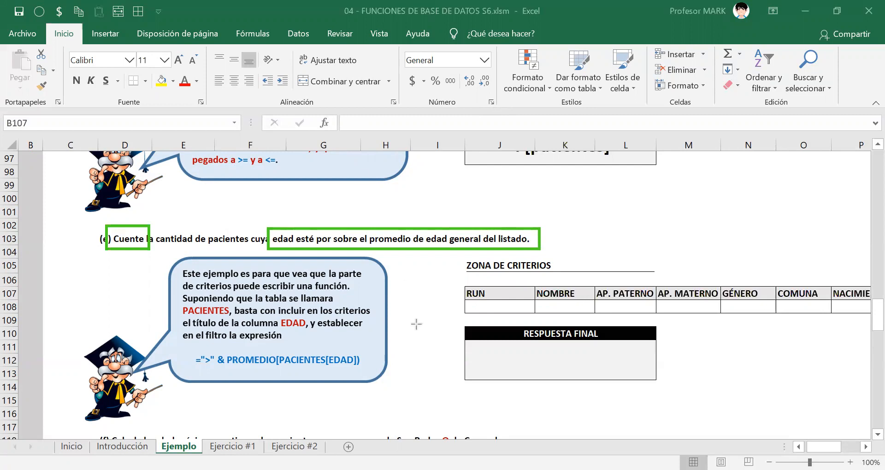
drag(438, 400, 397, 243)
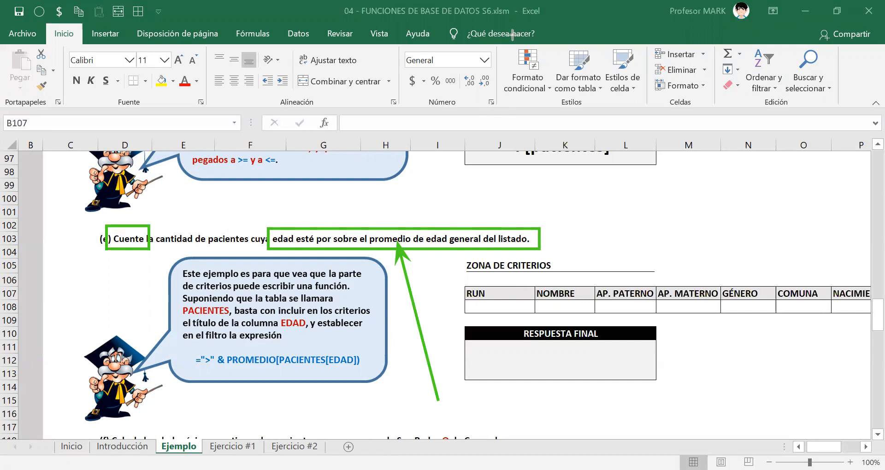
key(e)
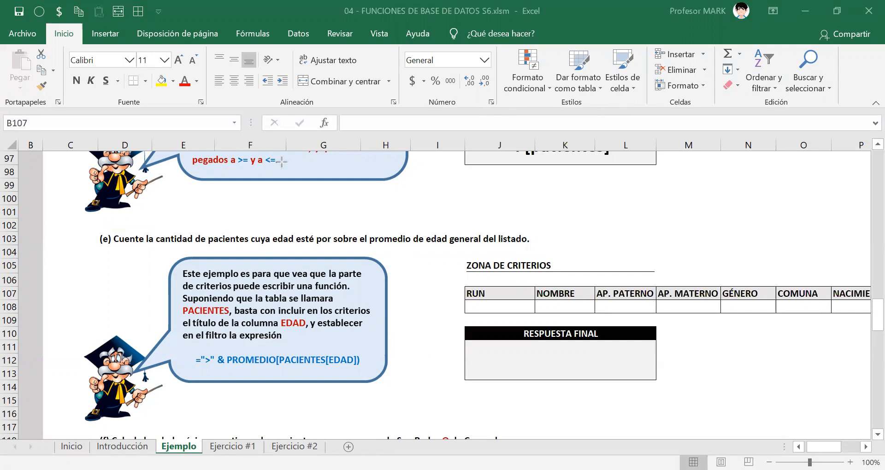
Select all ages in the patient table's EDAD column, from M9 down, and check their average.
click(508, 306)
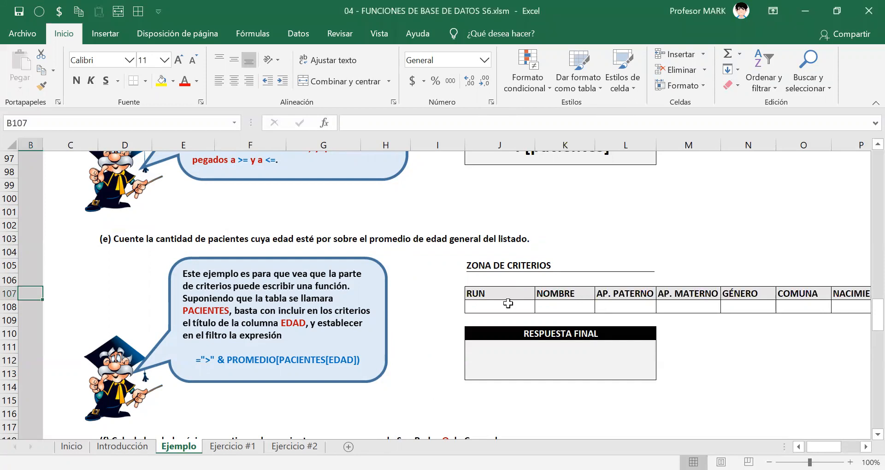
scroll(504, 255, up, 20)
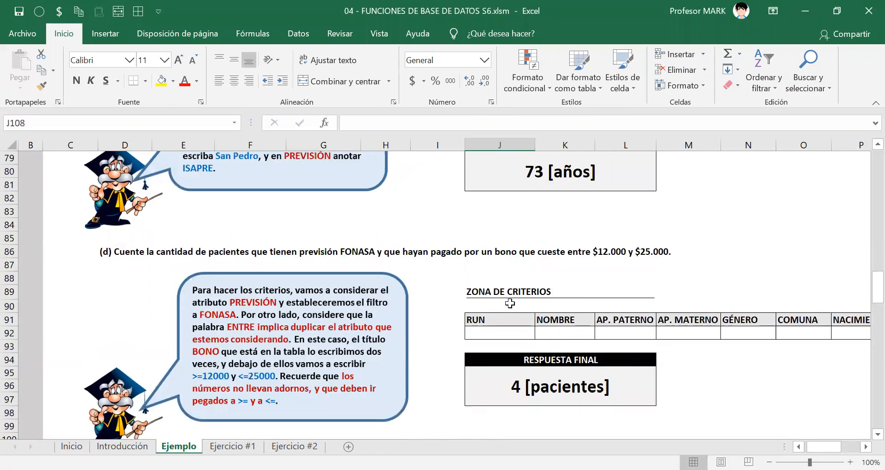
scroll(510, 304, up, 4)
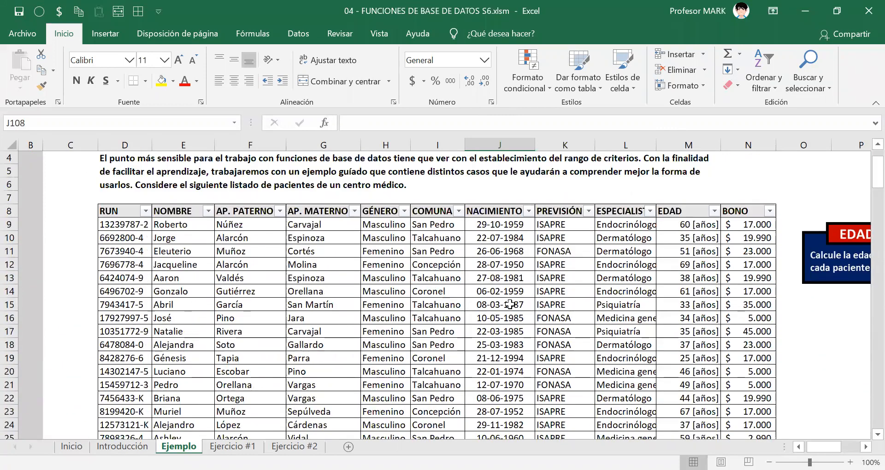
click(673, 224)
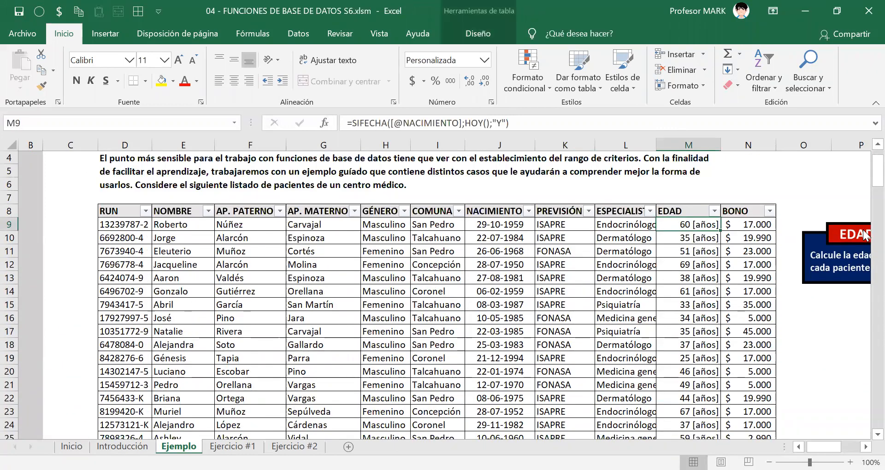
key(ctrl+shift+Down)
scroll(667, 279, up, 5)
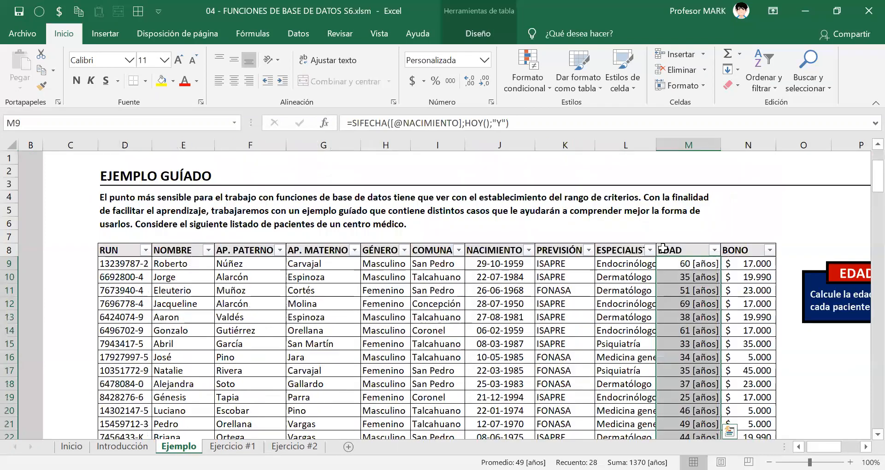
scroll(667, 279, down, 2)
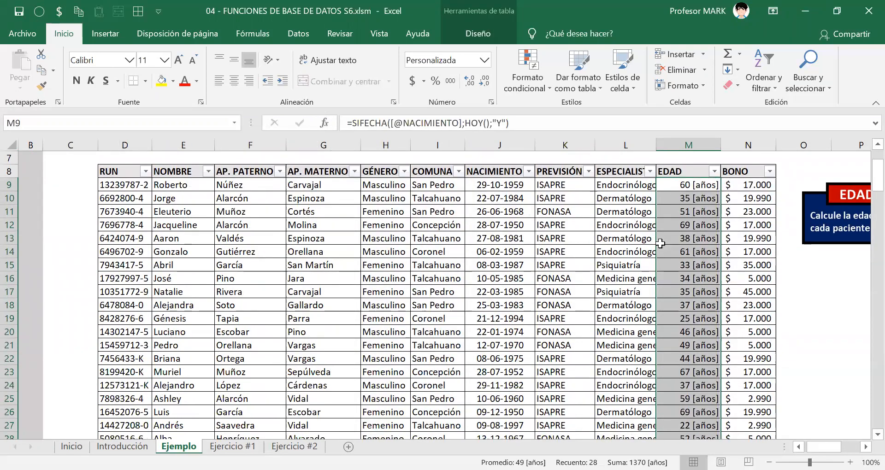
scroll(661, 243, down, 1)
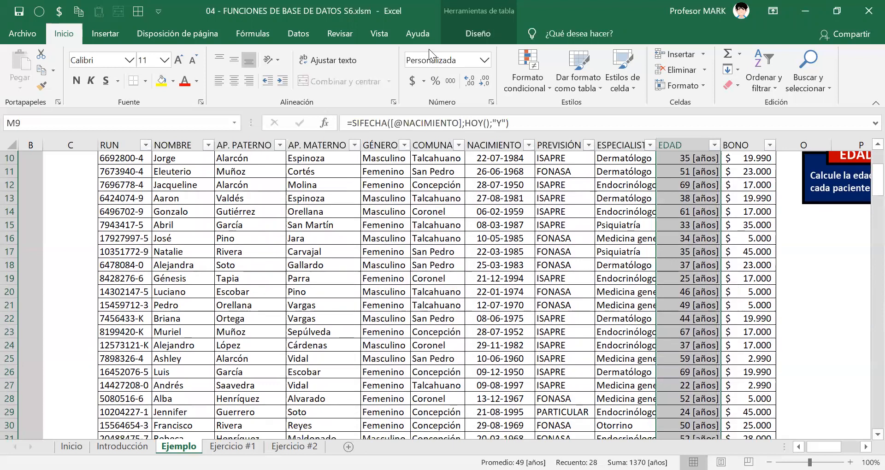
Add the Máxima and Mínima statistics to the status bar.
key(alt+Tab)
right_click(530, 462)
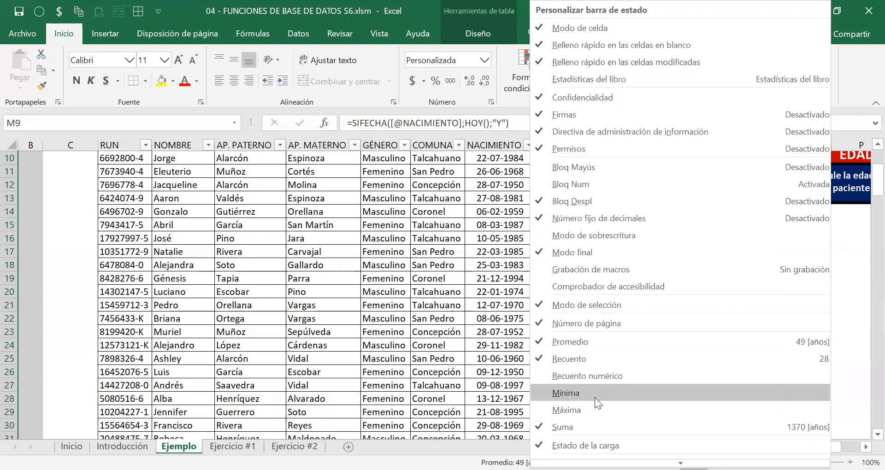
click(568, 409)
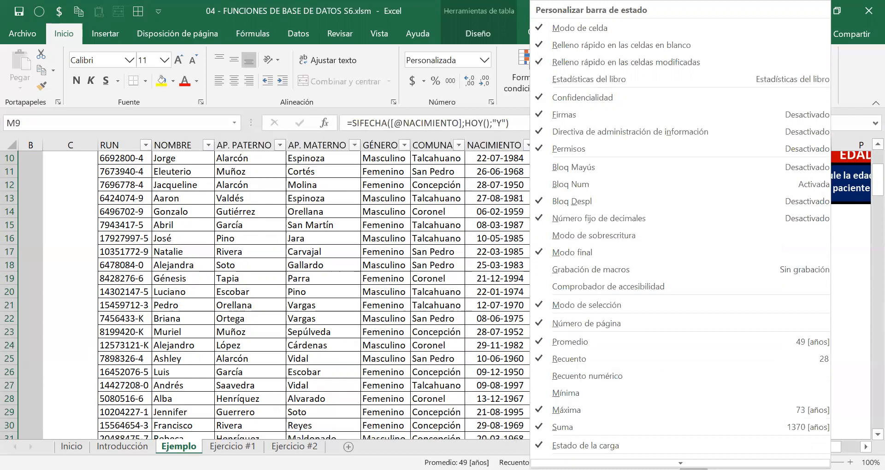
click(566, 393)
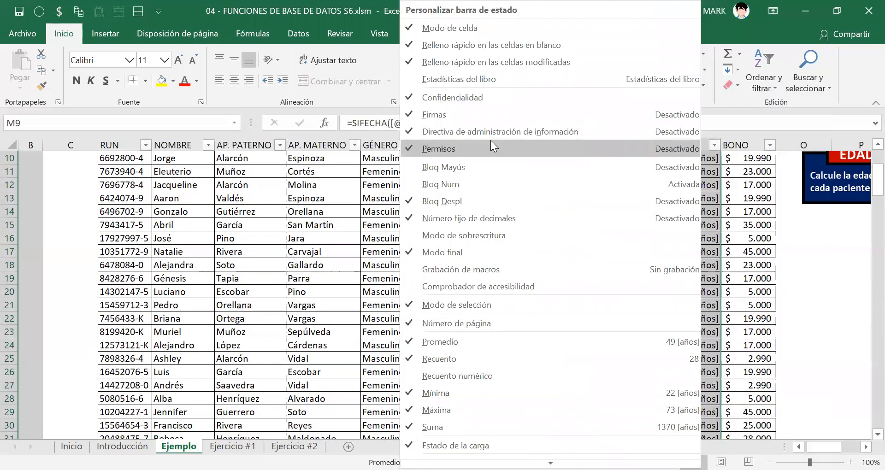
click(377, 225)
Enter the criterion >49 under EDAD in cell S108 of exercise (e)'s criteria zone.
scroll(660, 274, up, 3)
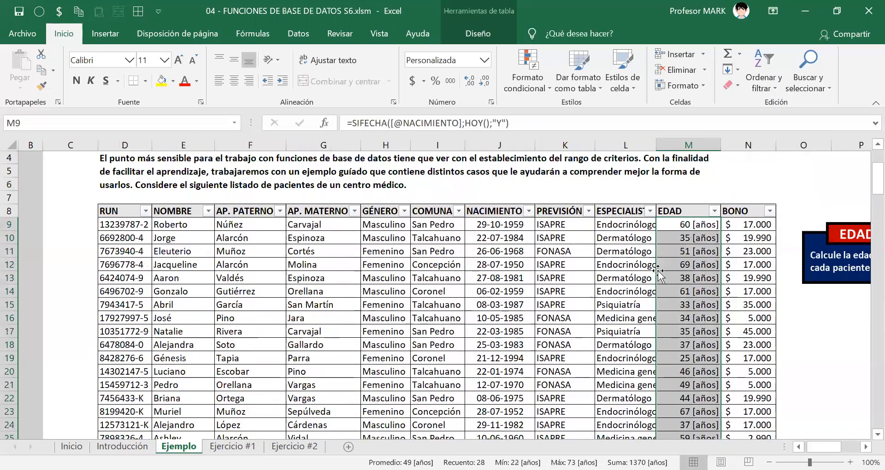
scroll(668, 281, down, 9)
scroll(672, 286, up, 8)
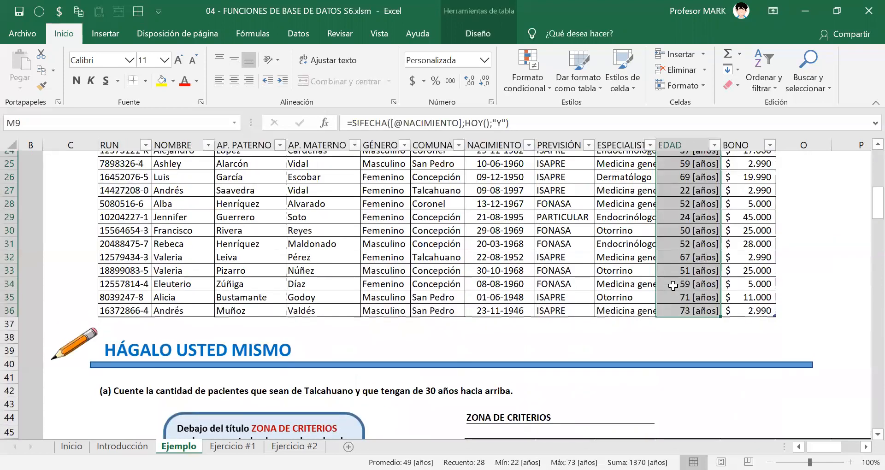
scroll(636, 316, down, 1)
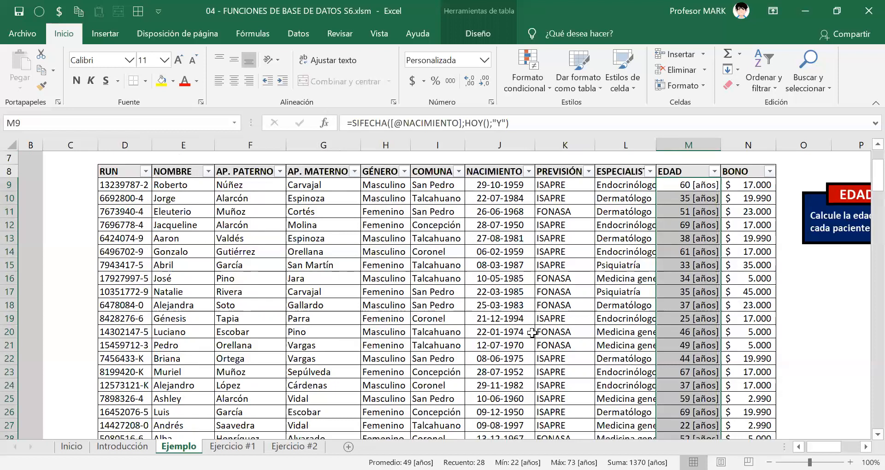
scroll(529, 331, down, 18)
scroll(528, 331, down, 11)
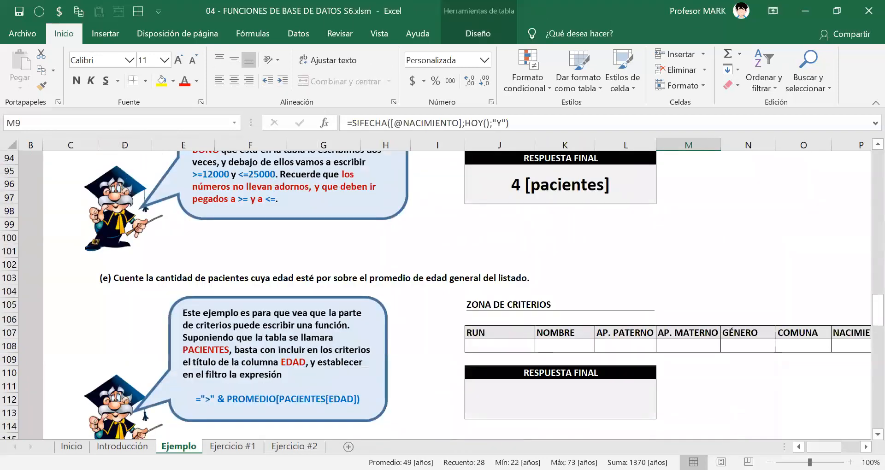
scroll(794, 413, right, 5)
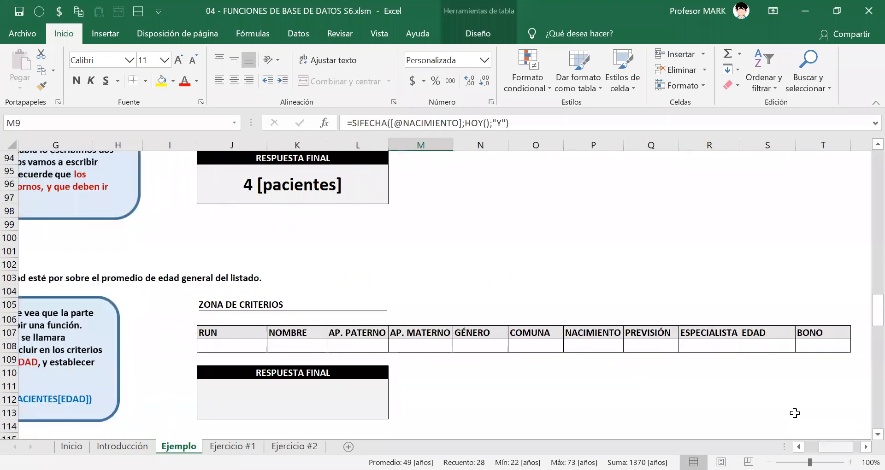
click(762, 345)
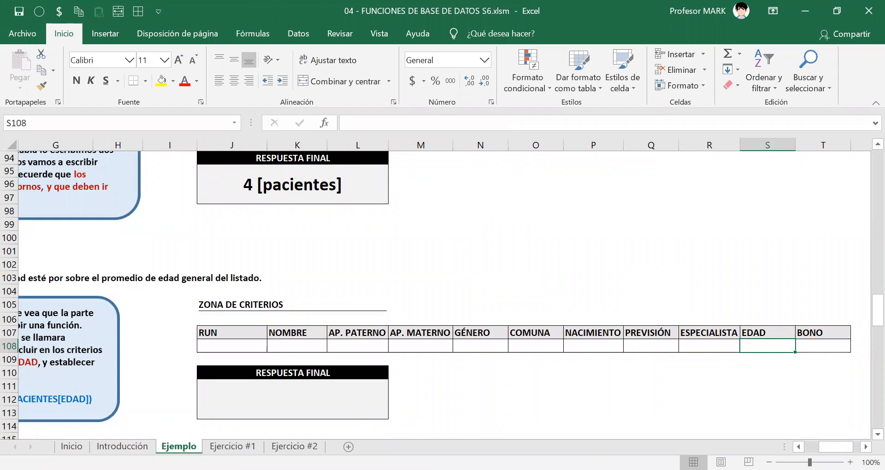
text(>49)
key(Return)
key(Return)
key(Up)
key(Up)
key(Up)
key(Down)
mouse_move(836, 446)
mouse_down()
mouse_move(824, 447)
mouse_move(832, 447)
mouse_up()
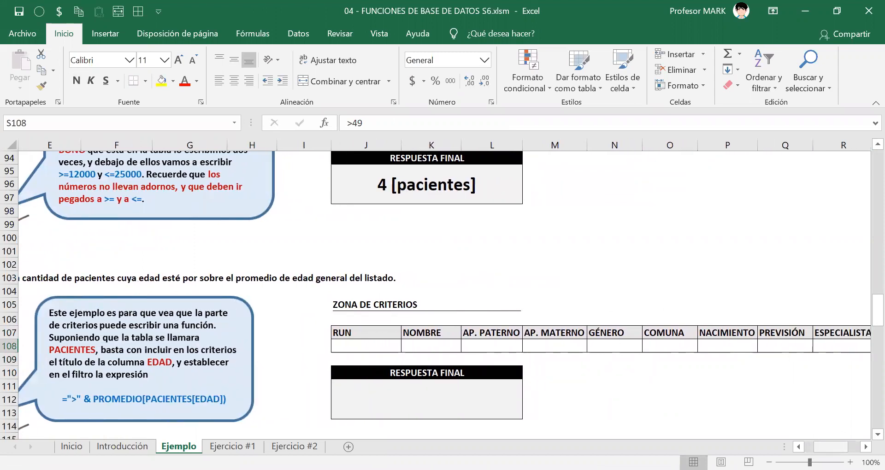
Review exercise (e)'s answer box and select the criteria range J107:T108 to check which cells it covers.
drag(831, 447, 836, 447)
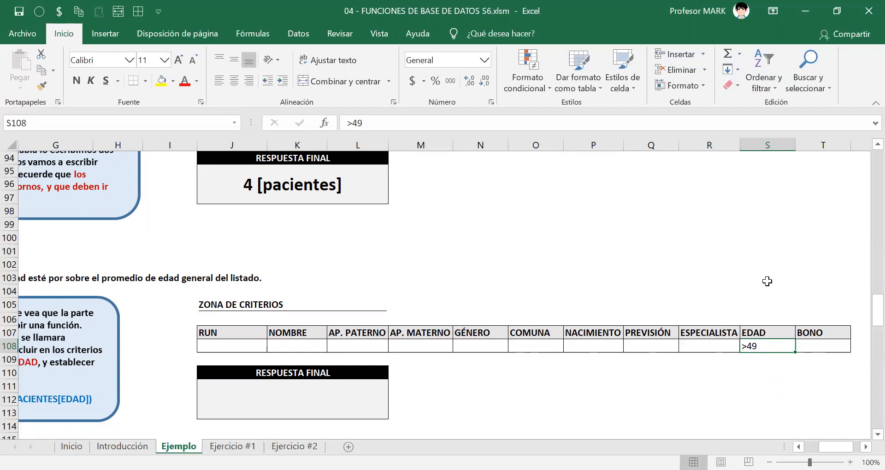
click(276, 397)
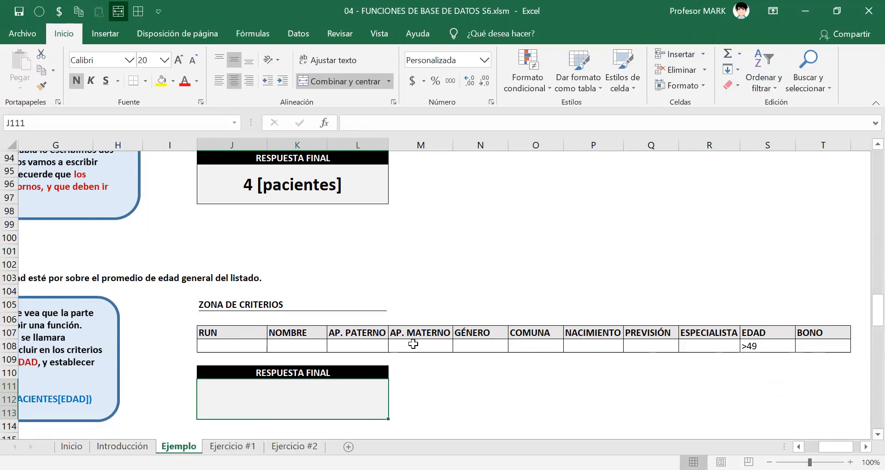
click(233, 334)
drag(375, 340, 823, 346)
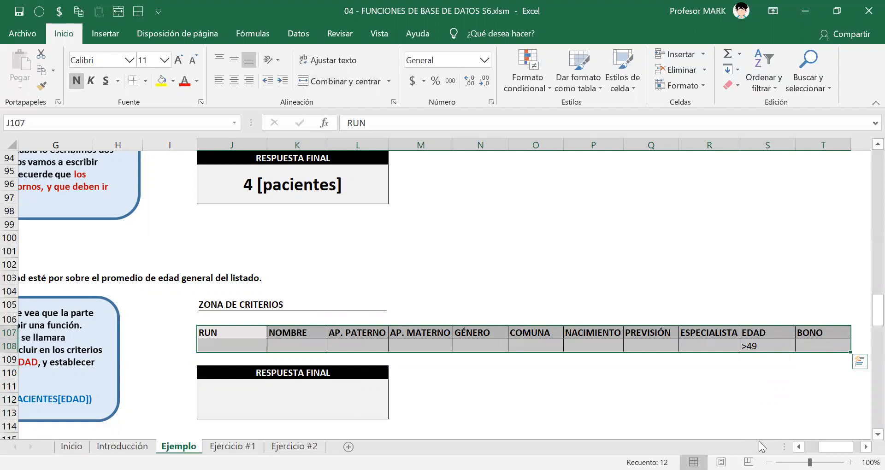
scroll(737, 258, down, 2)
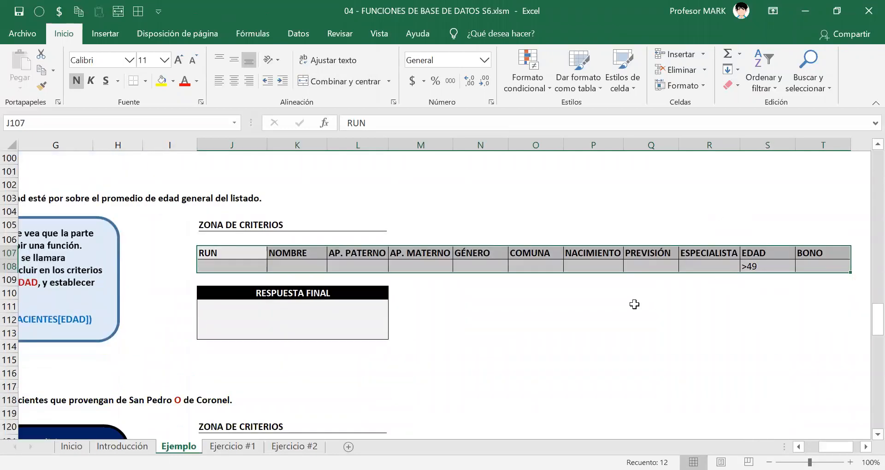
click(560, 263)
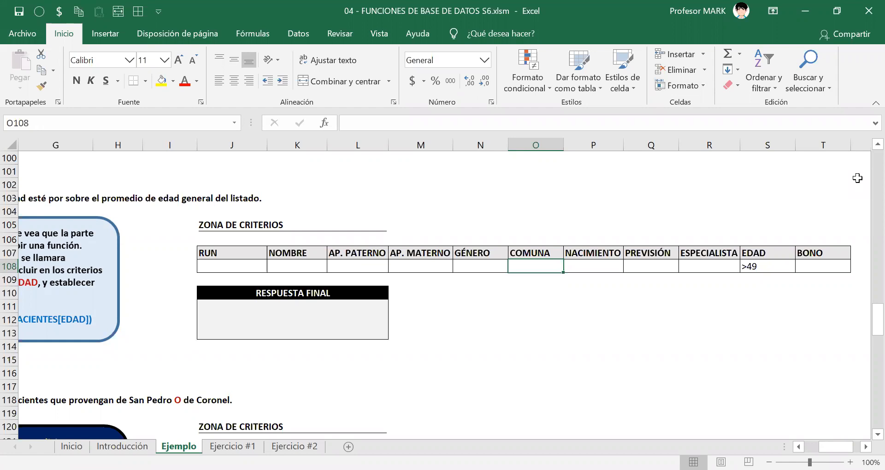
Replace the EDAD criterion in S108 with =PROMEDIO(PACIENTES[EDAD]), copying the formula text before confirming it.
click(760, 270)
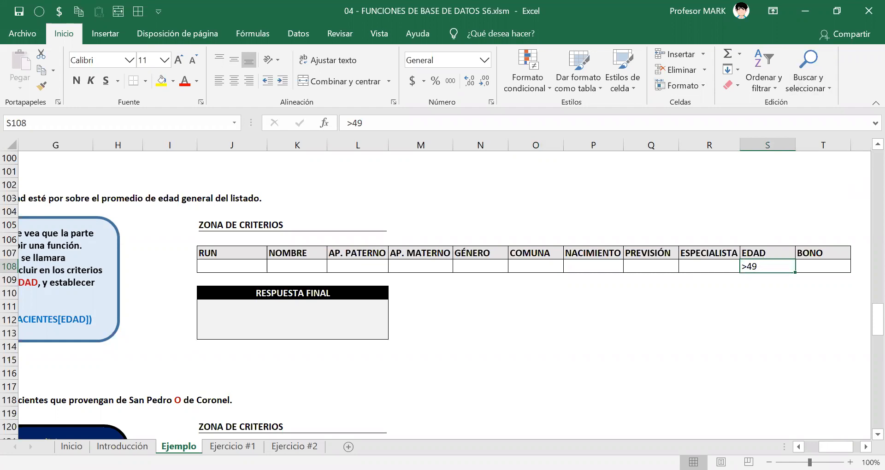
text(=p)
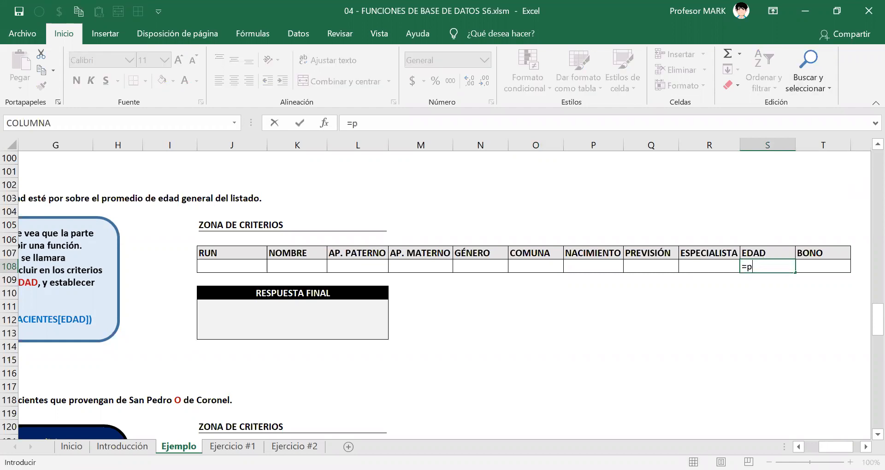
key(Tab)
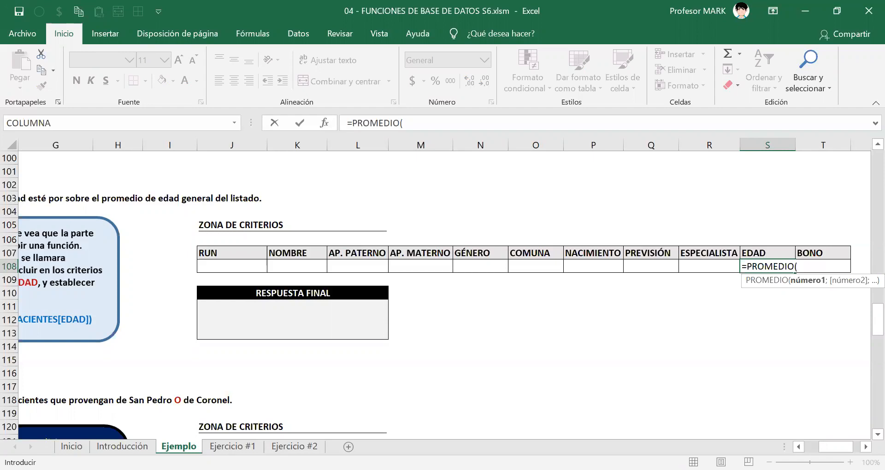
text(PACIENTES[)
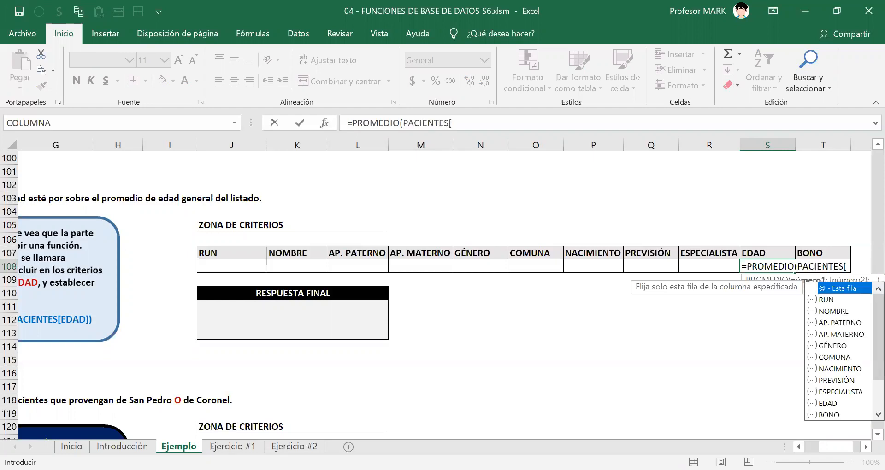
text(EDAD]))
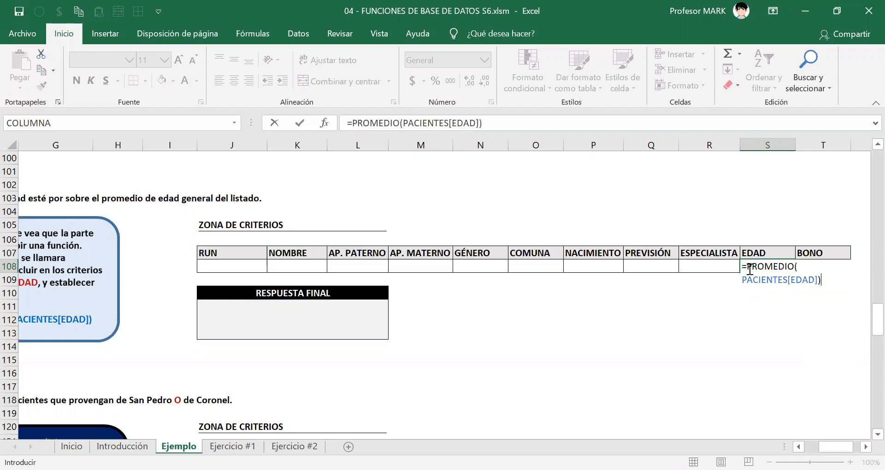
drag(743, 280, 831, 282)
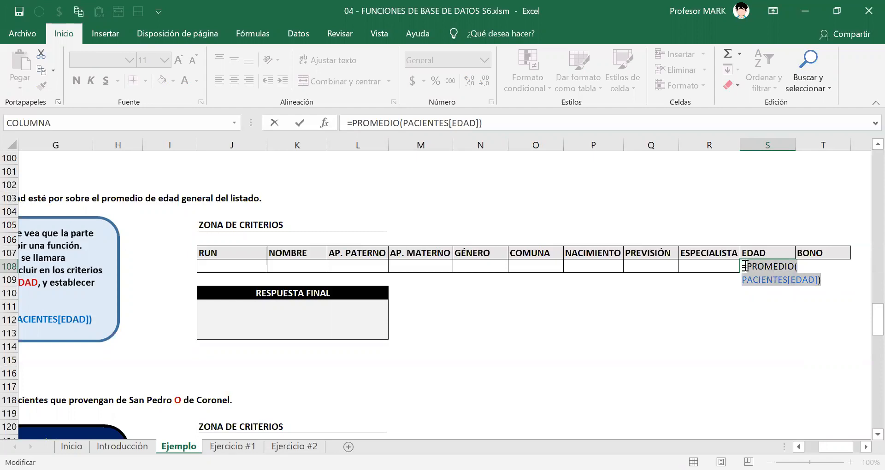
key(ctrl+c)
key(ctrl+Return)
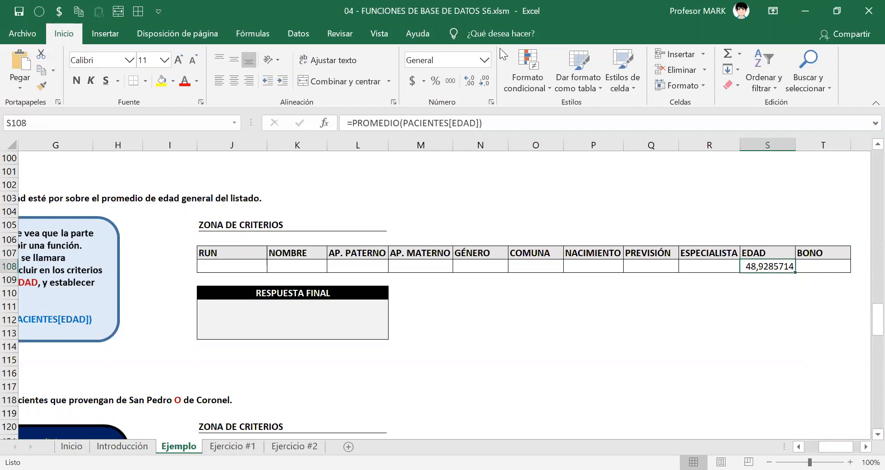
Review the average formula in the EDAD criterion cell S108.
key(alt+Tab)
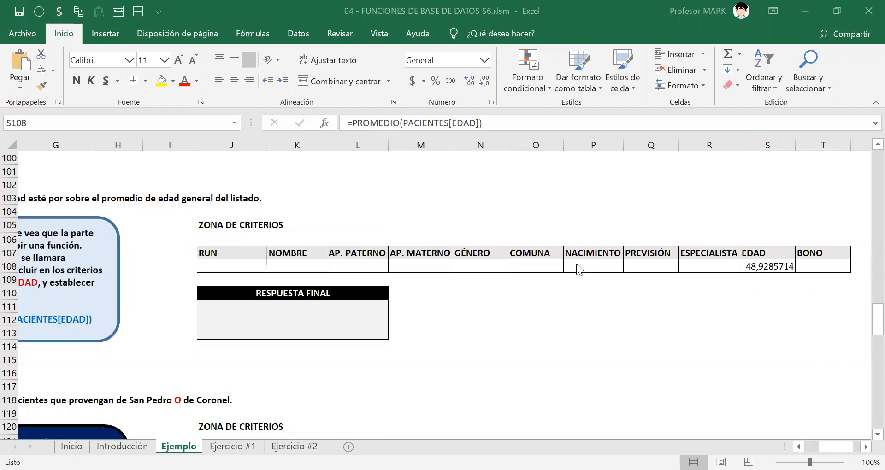
click(758, 269)
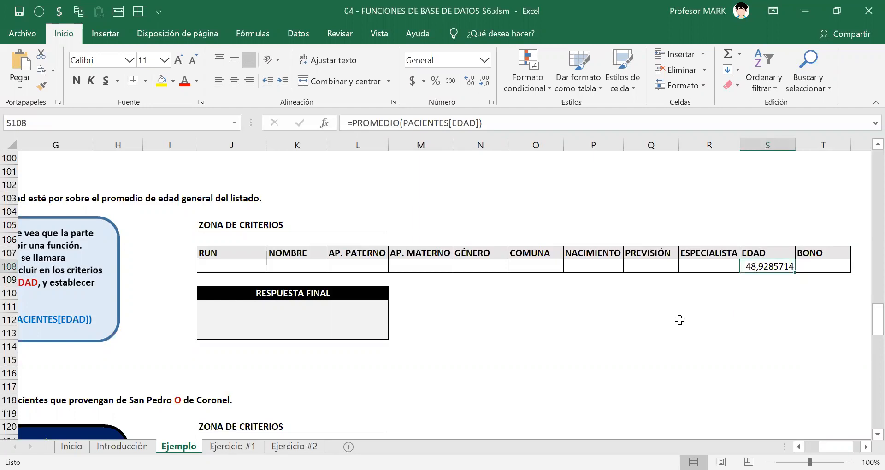
double_click(751, 266)
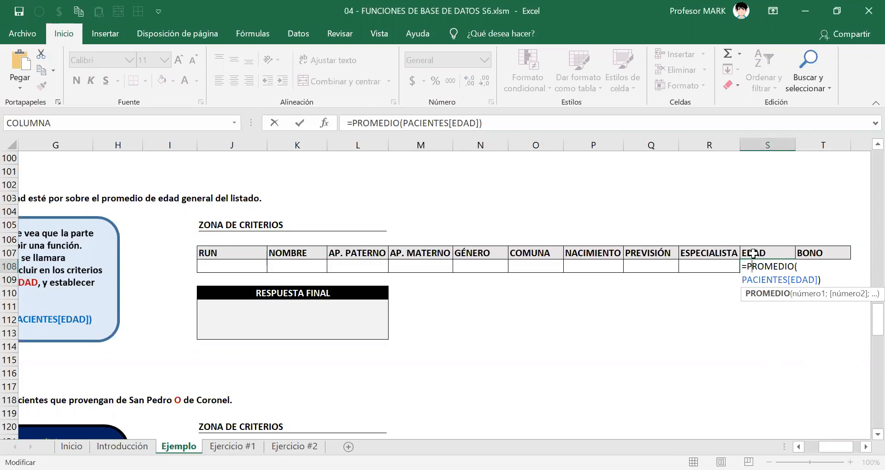
key(ctrl+Return)
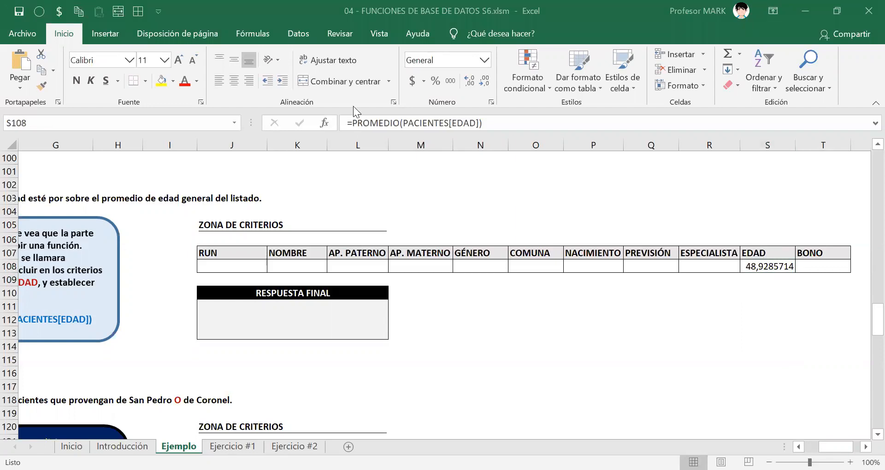
Annotate the EDAD header and its criterion with two arrows and the on-screen note "edad = 48,9285....".
drag(783, 372, 770, 277)
drag(755, 179, 761, 238)
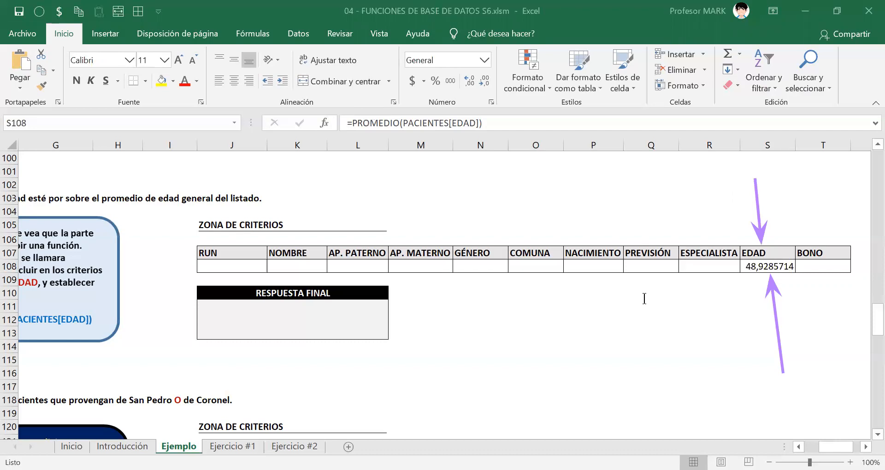
click(599, 303)
text(ed)
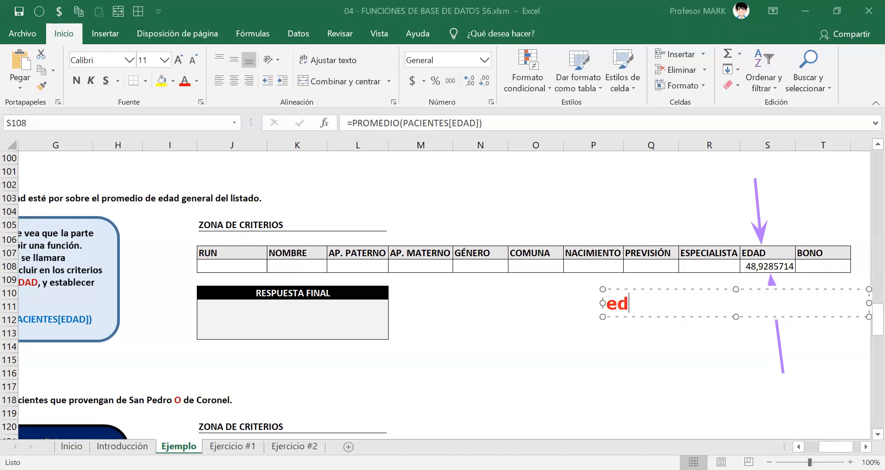
text(ad = 4)
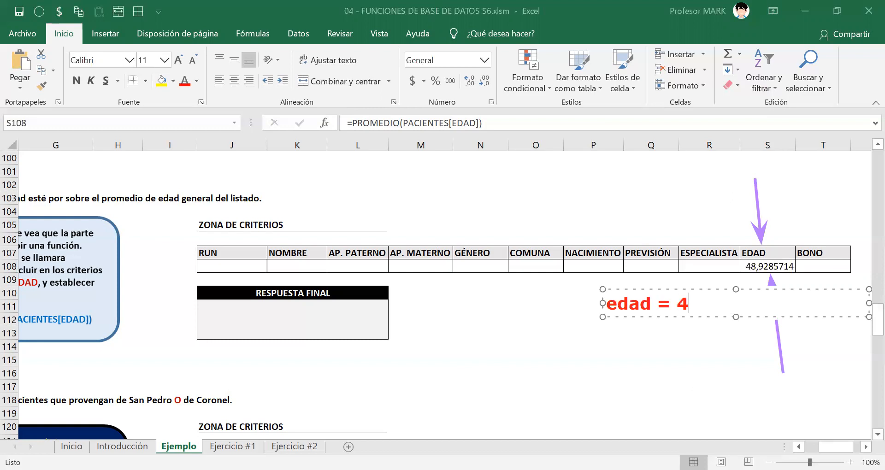
text(8,9285....)
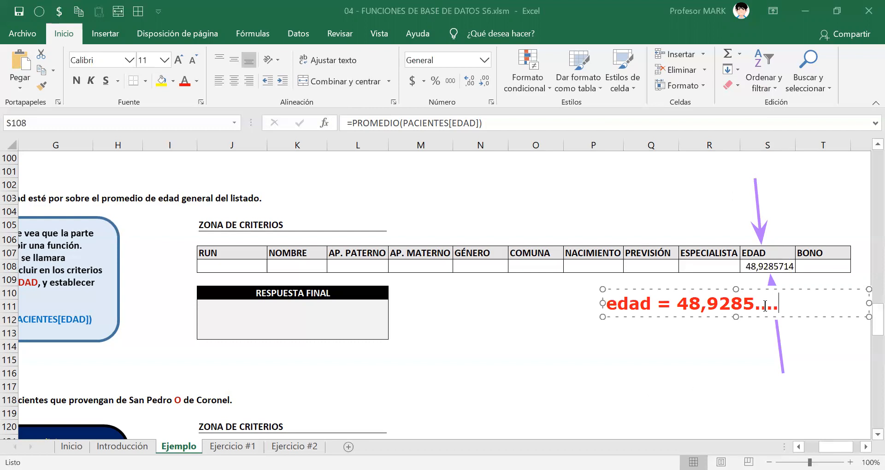
drag(682, 289, 572, 292)
drag(760, 306, 688, 305)
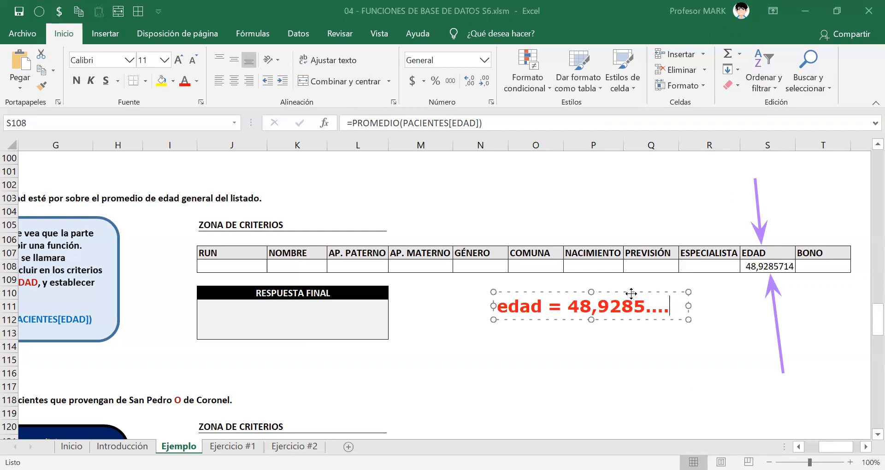
click(534, 306)
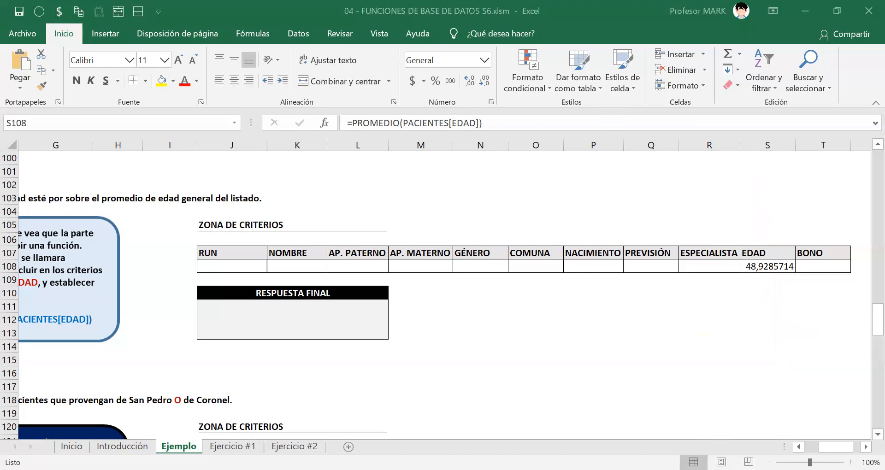
Outline "sobre el promedio" in exercise (e)'s question and write the on-screen note ">PROMEDIO(edad)" above it.
scroll(442, 295, left, 3)
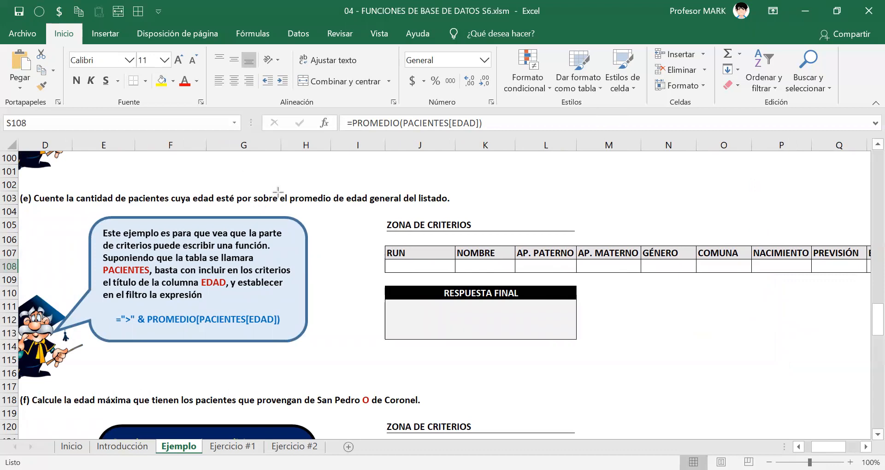
drag(249, 185, 334, 207)
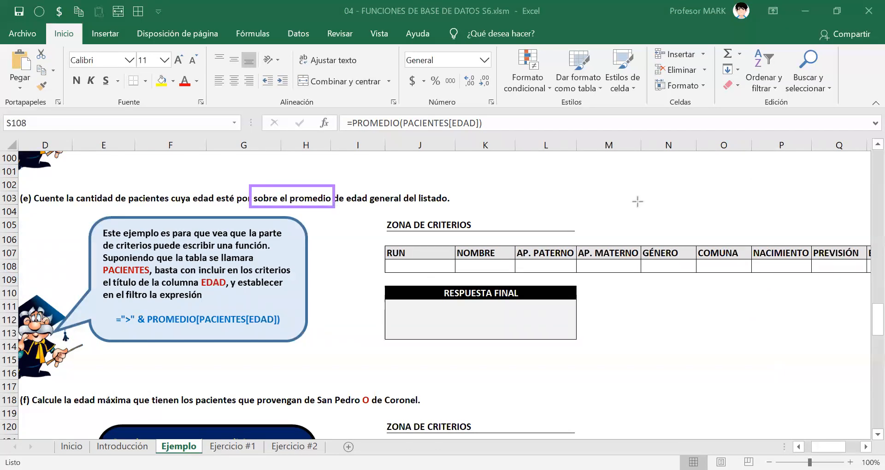
click(256, 163)
text(>)
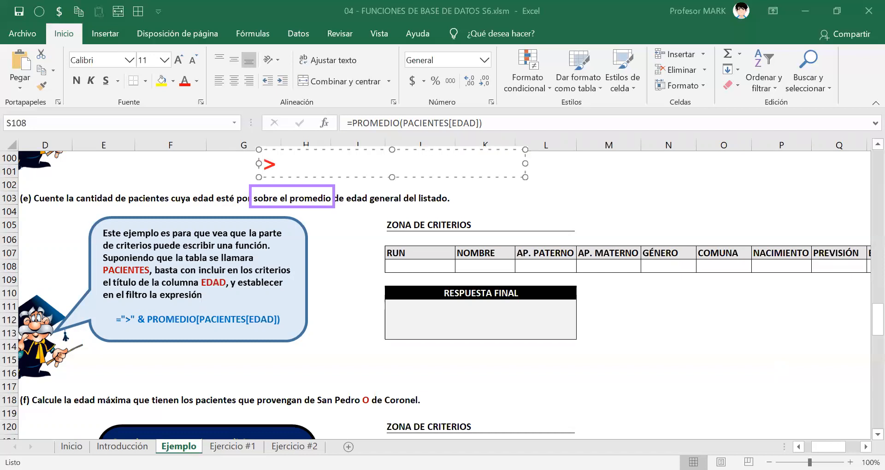
text(PROMEDIO()
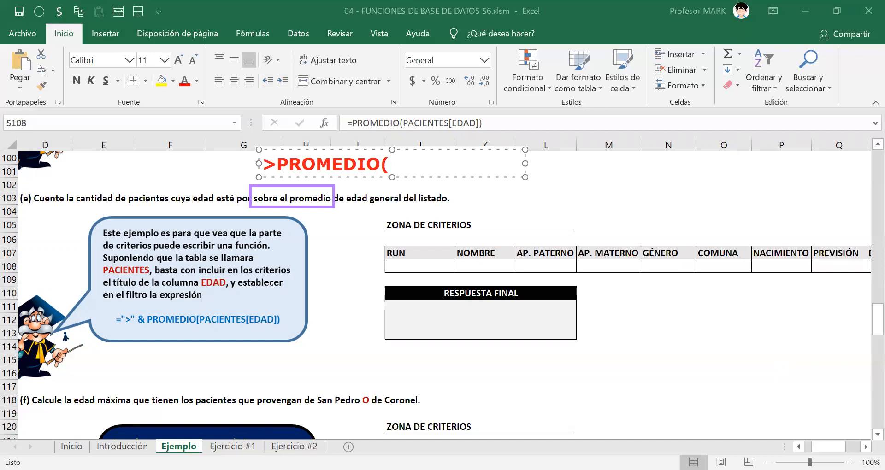
text(edad))
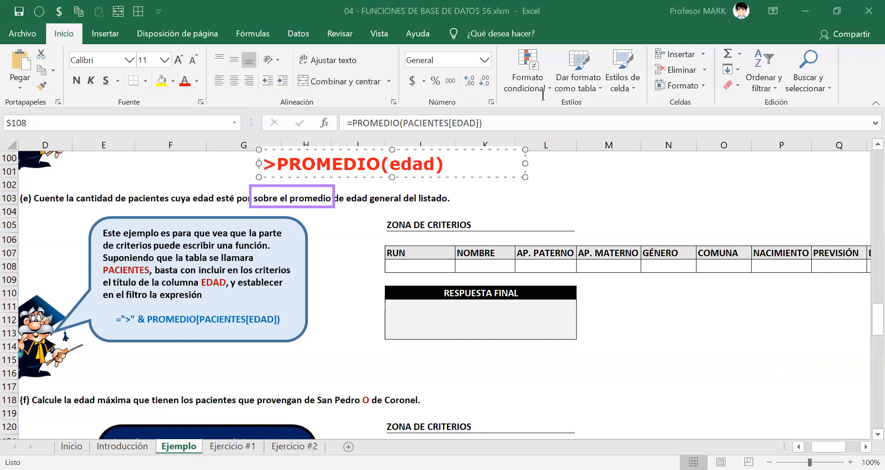
click(605, 57)
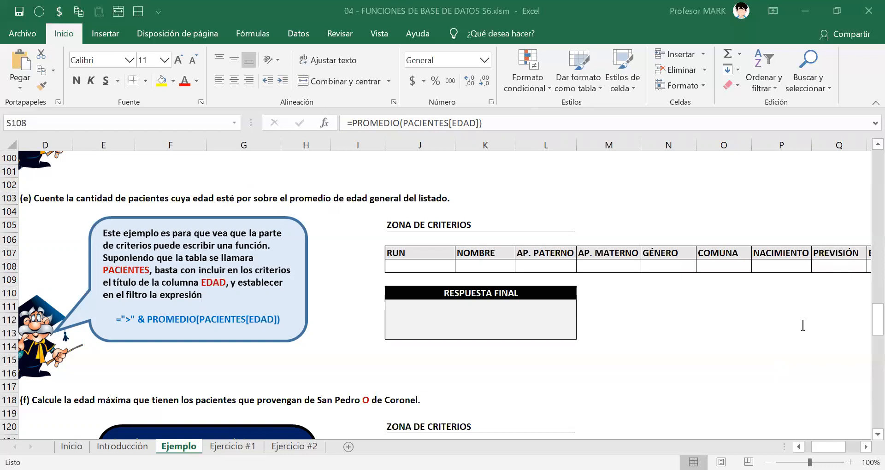
Try =>PROMEDIO(PACIENTES[EDAD]) as the EDAD criterion in S108, reject the suggested correction and remove the > sign again.
scroll(606, 292, right, 6)
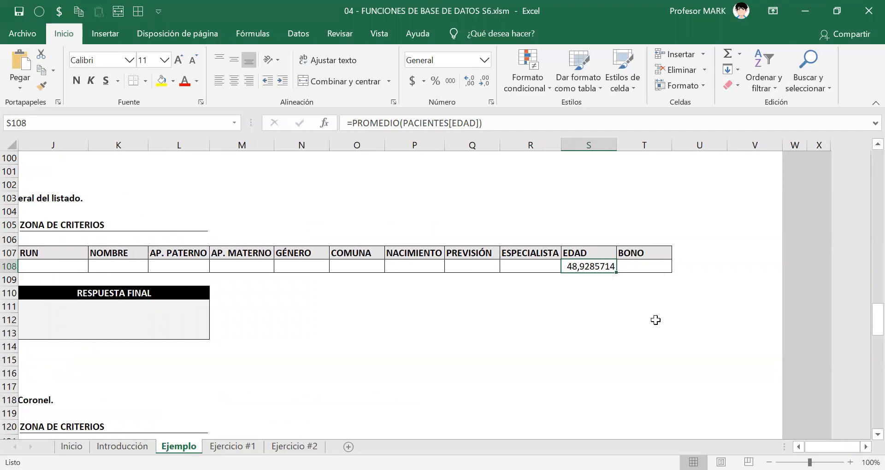
double_click(569, 265)
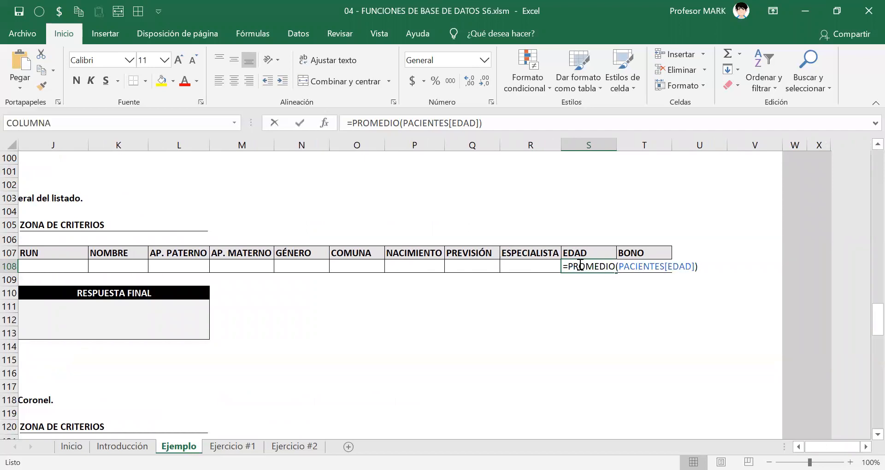
drag(570, 264, 706, 263)
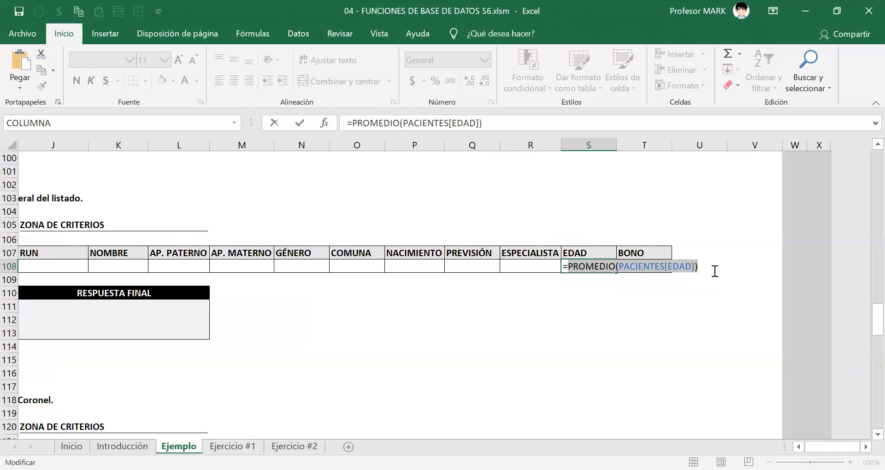
key(Left)
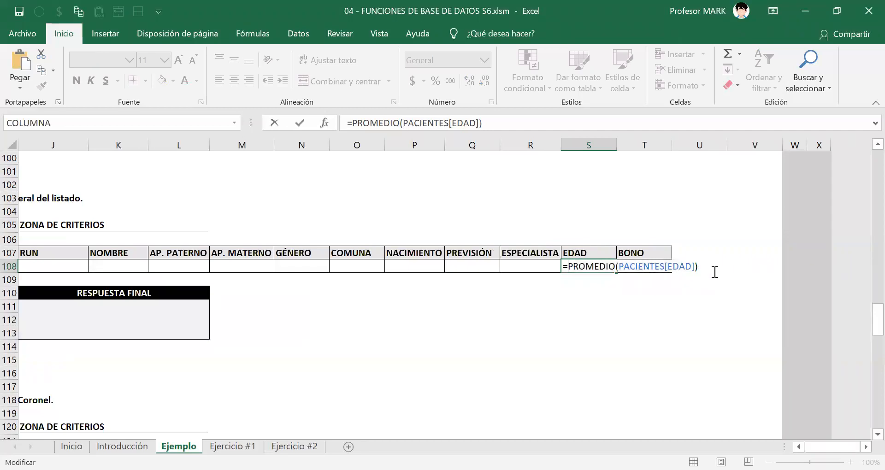
text(>)
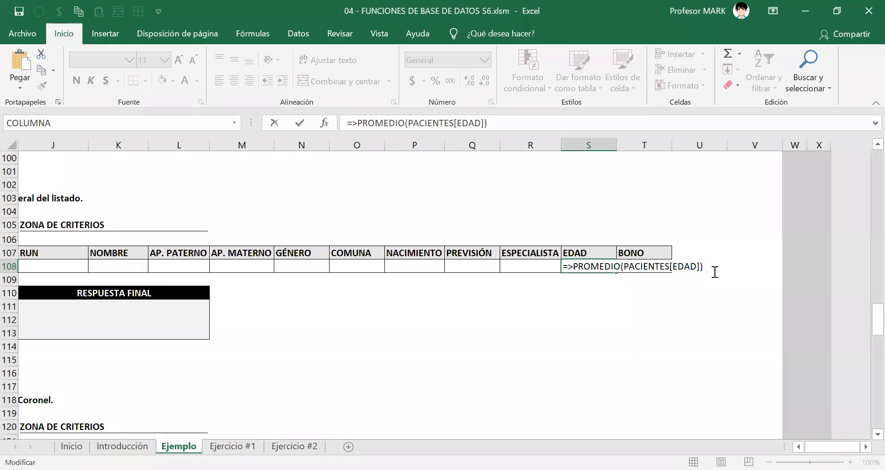
key(Return)
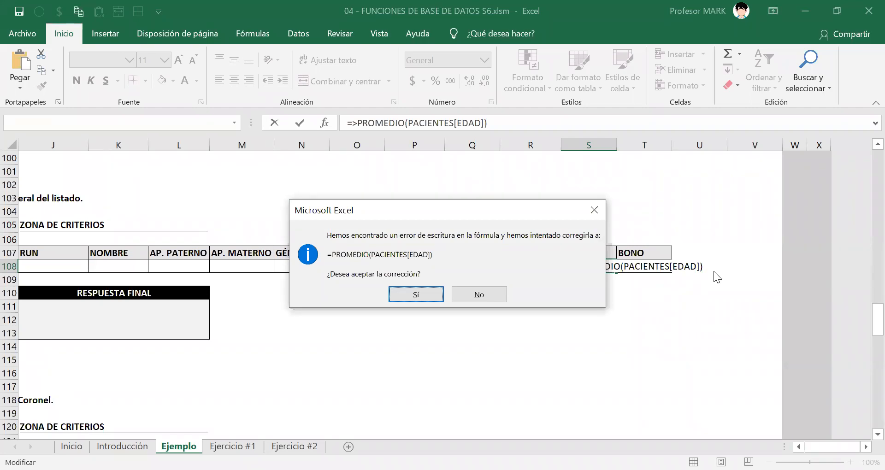
key(n)
key(Return)
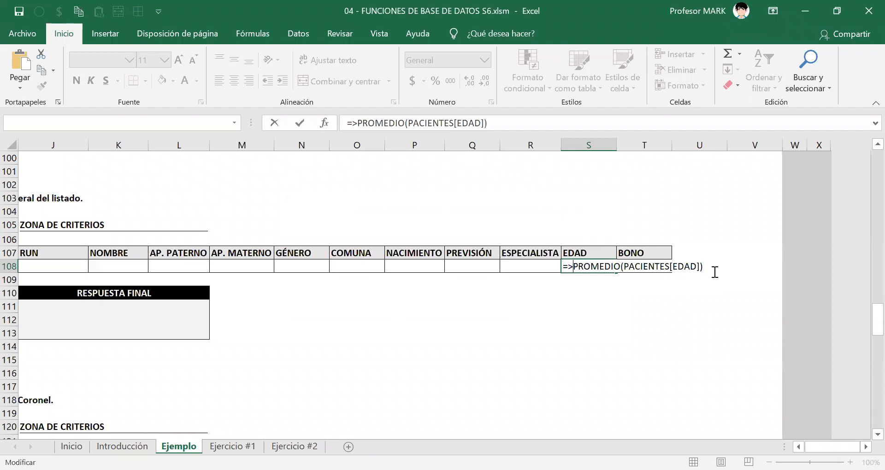
key(BackSpace)
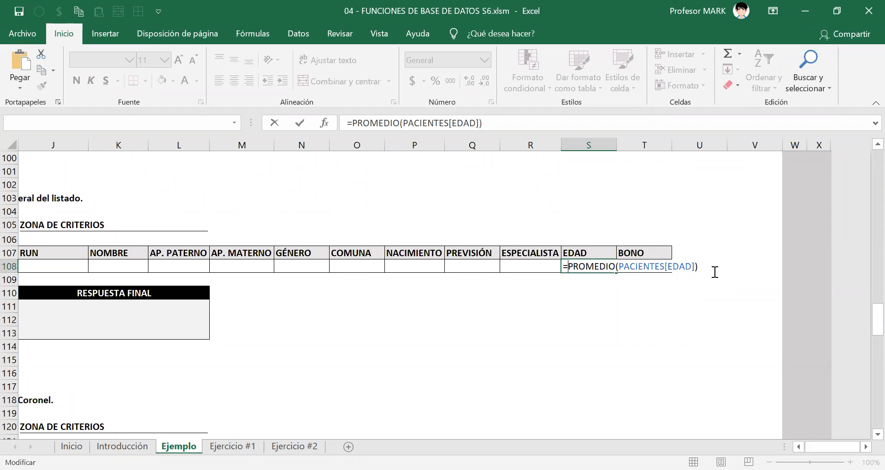
key(Return)
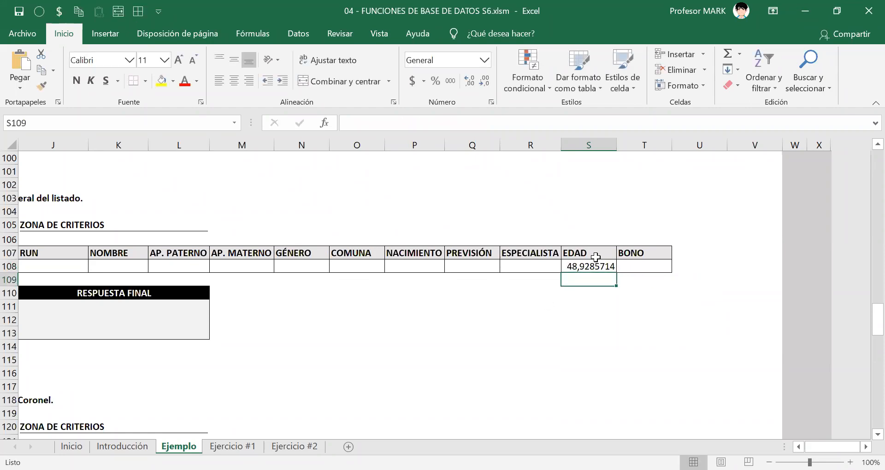
Try the formula =">"PROMEDIO(PACIENTES[EDAD]) with a quoted greater-than sign as the EDAD criterion in S108.
click(584, 268)
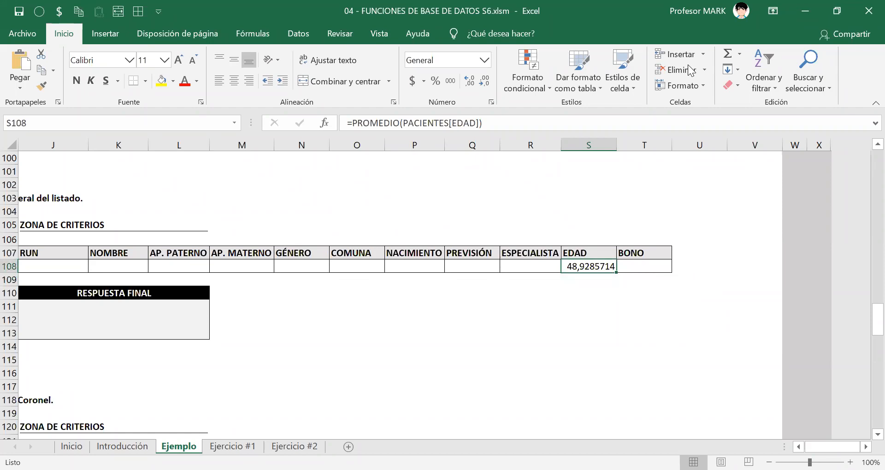
key(ctrl+2)
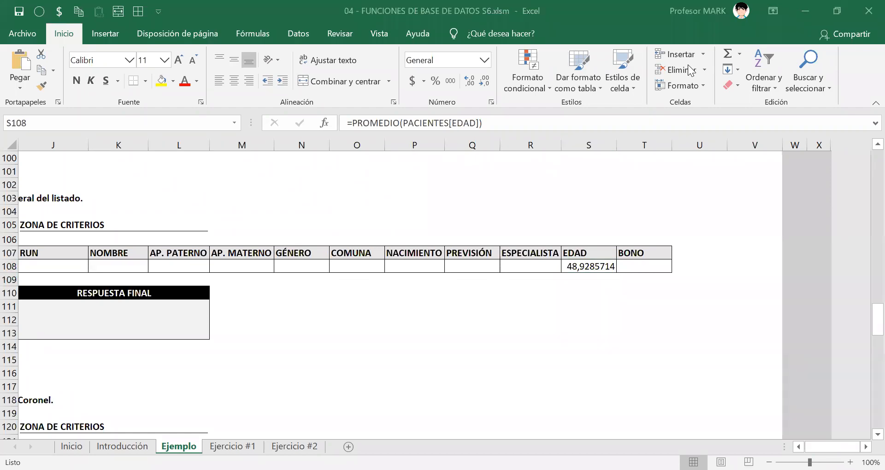
double_click(576, 267)
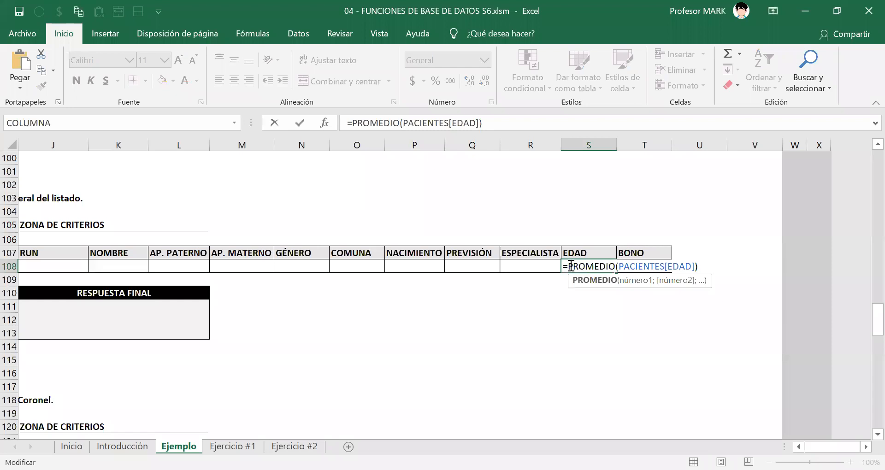
text("")
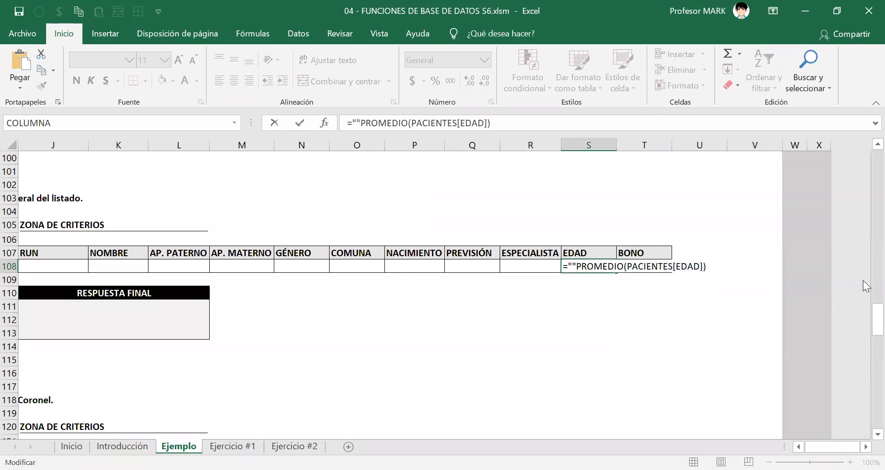
text(>)
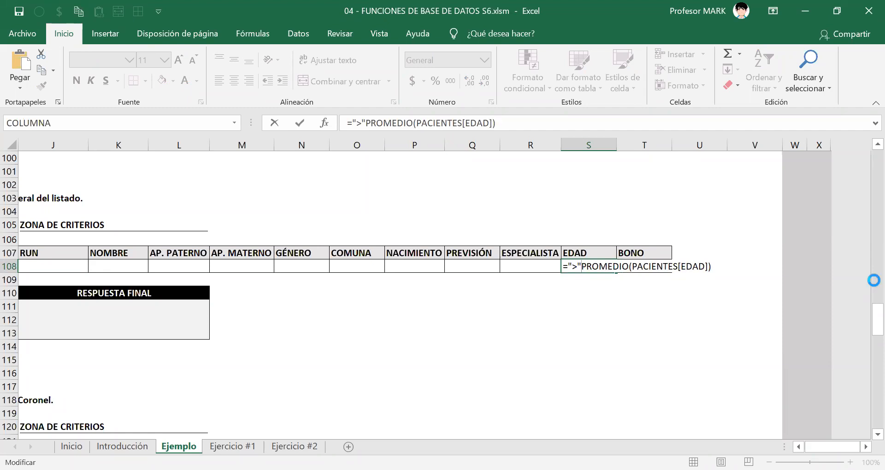
key(Return)
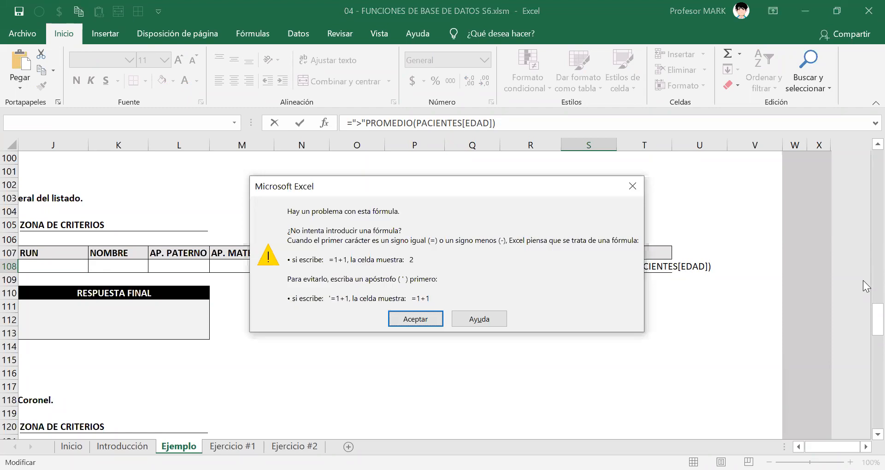
key(Return)
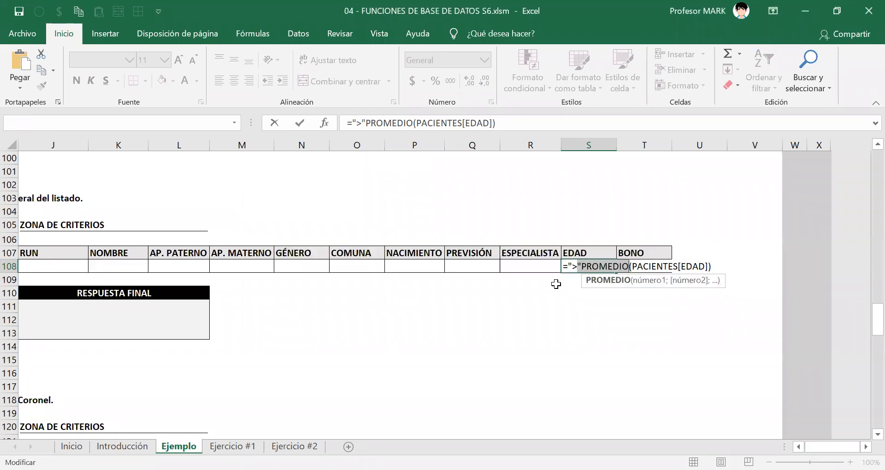
Copy the formula text =">"PROMEDIO(PACIENTES[EDAD]) from S108 and cancel the cell edit.
drag(563, 266, 720, 268)
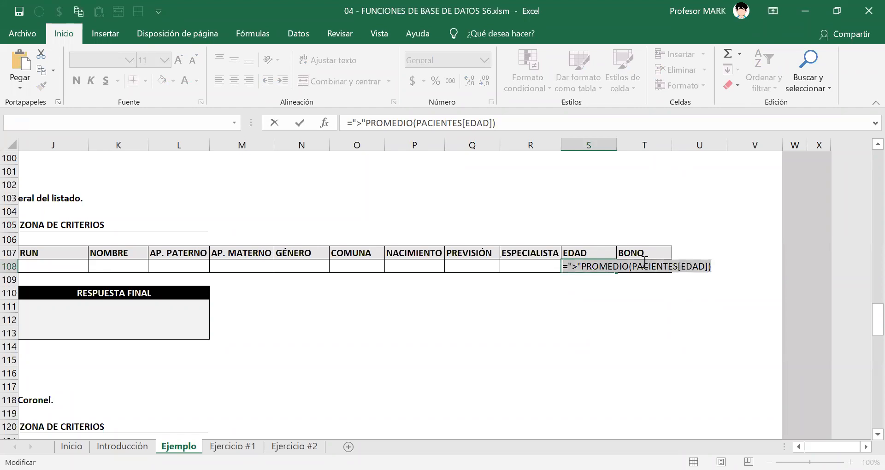
right_click(625, 268)
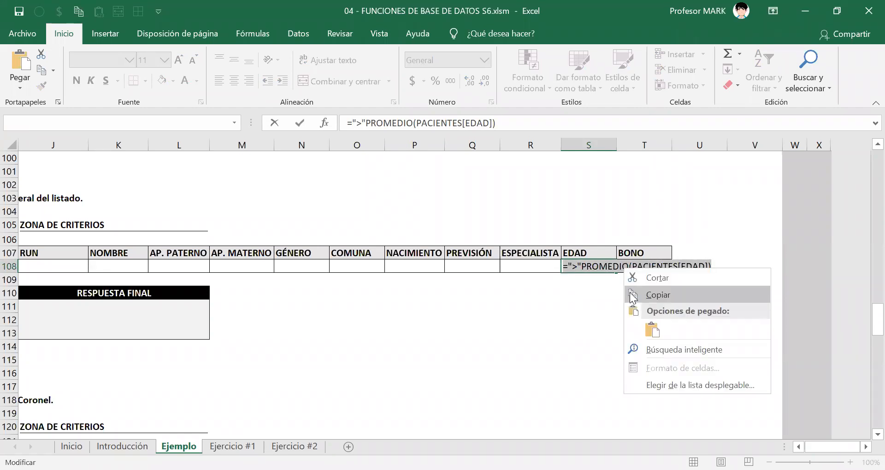
click(632, 295)
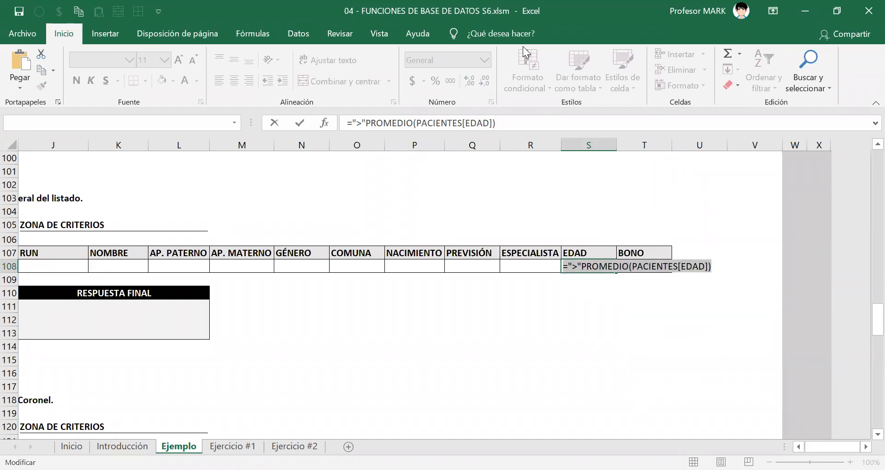
key(Escape)
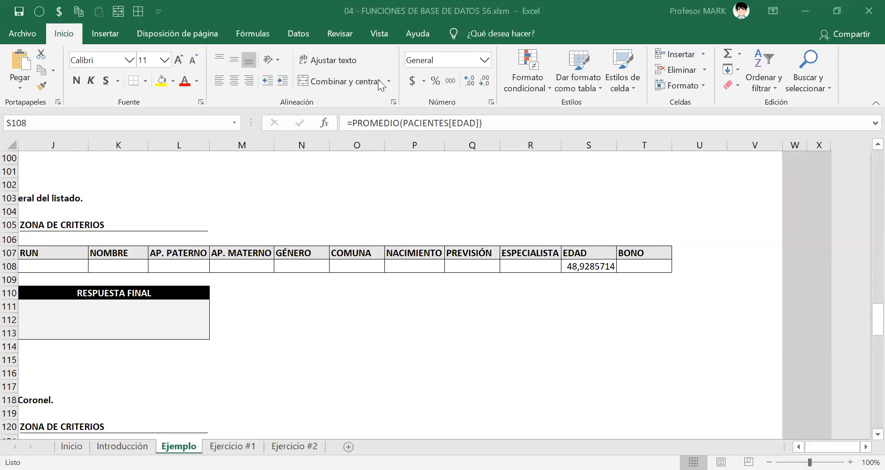
Change the EDAD criterion in S108 to =">"&PROMEDIO(PACIENTES[EDAD]), joining the quoted operator to the average.
double_click(588, 269)
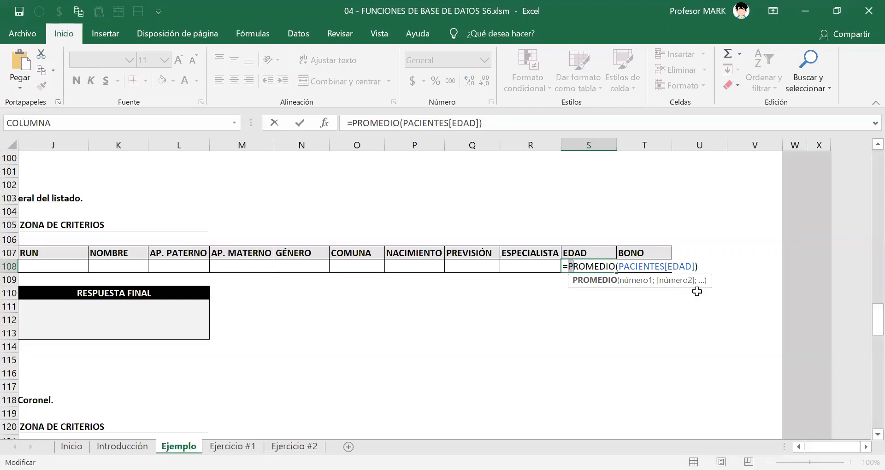
key(Left)
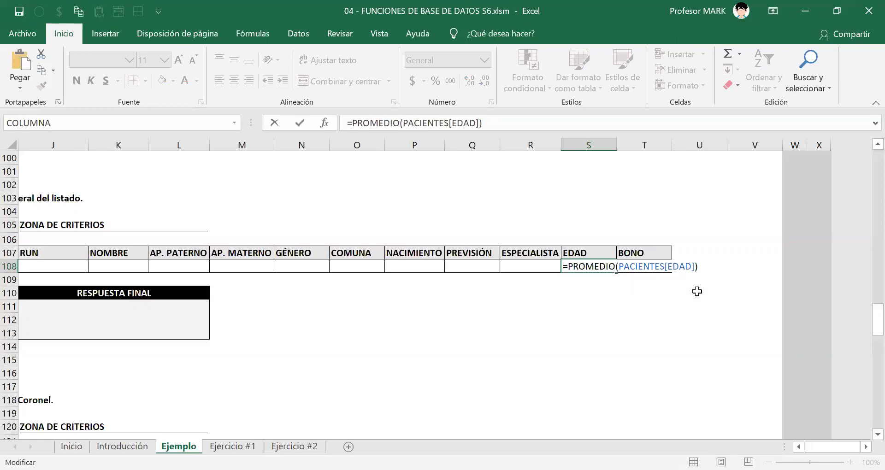
text(">")
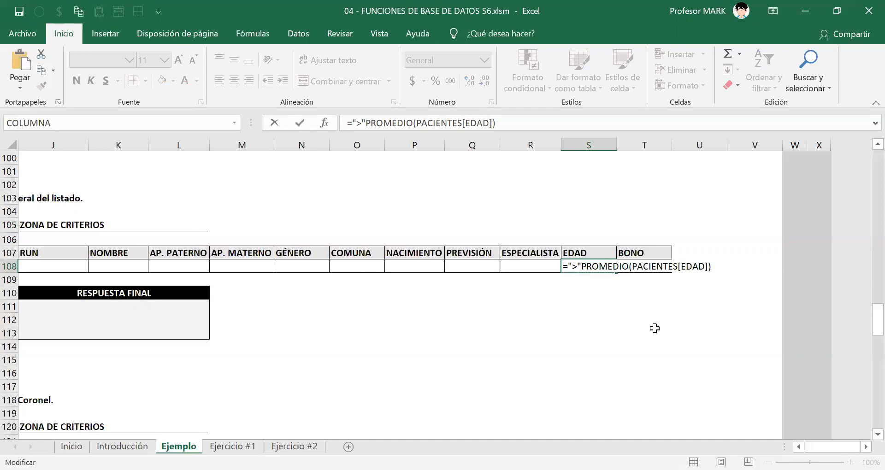
text(&)
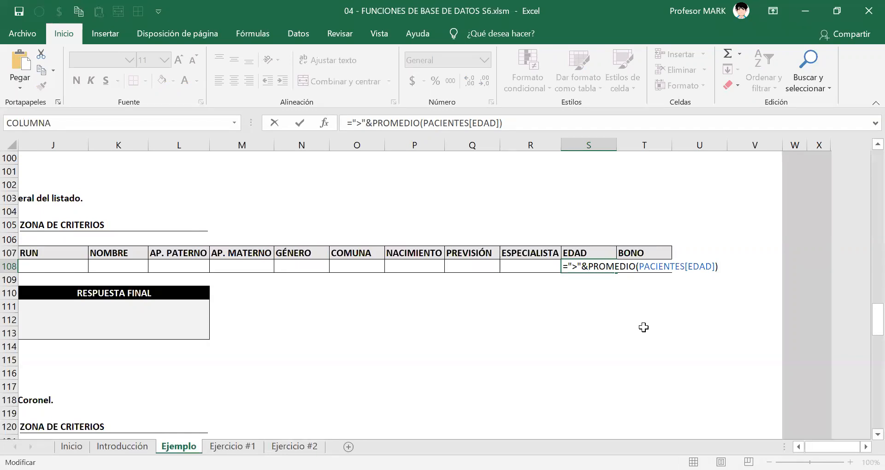
drag(571, 267, 728, 271)
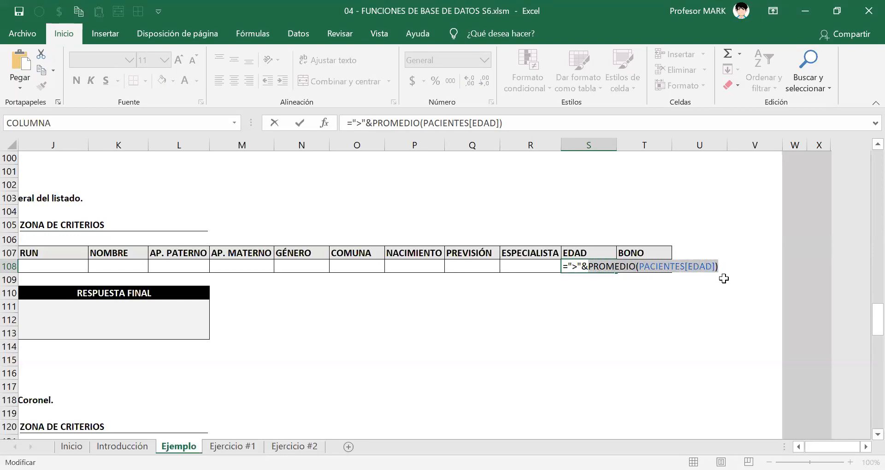
key(Return)
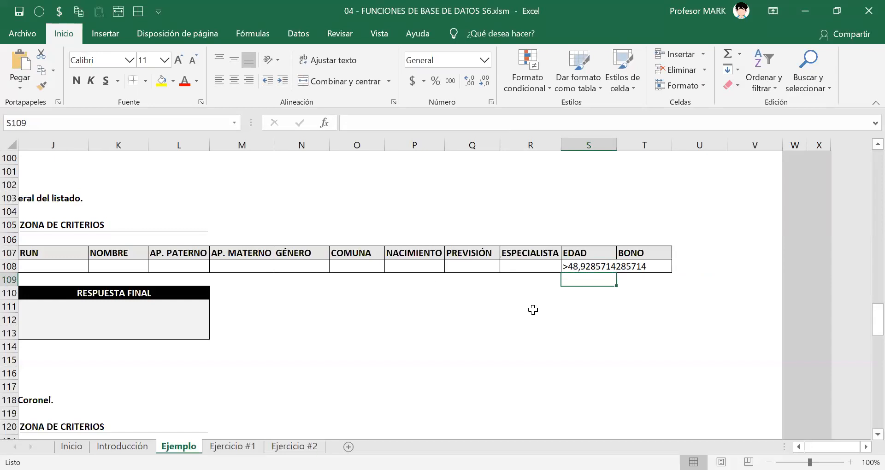
Copy the formula text =">"&PROMEDIO(PACIENTES[EDAD]) from S108 and leave the cell without changing it.
double_click(567, 267)
drag(564, 267, 835, 259)
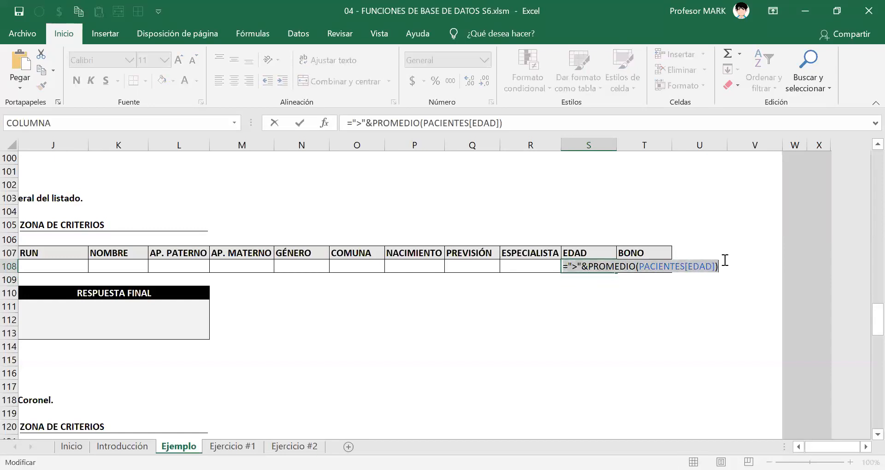
right_click(648, 262)
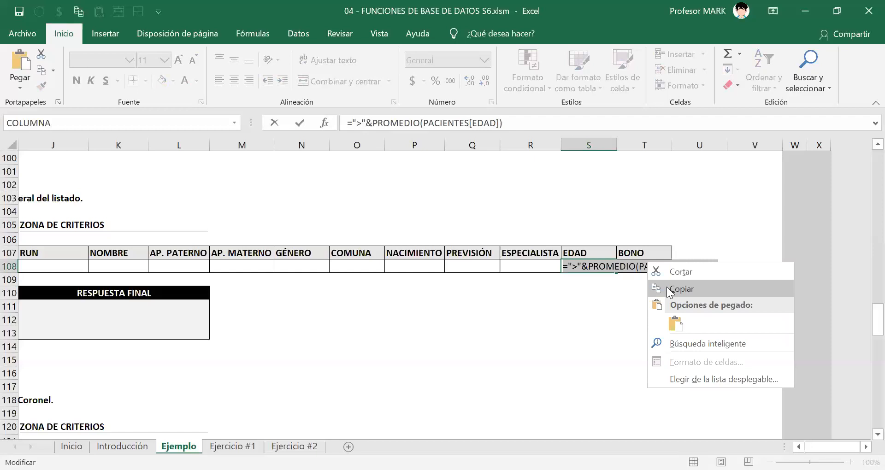
click(669, 289)
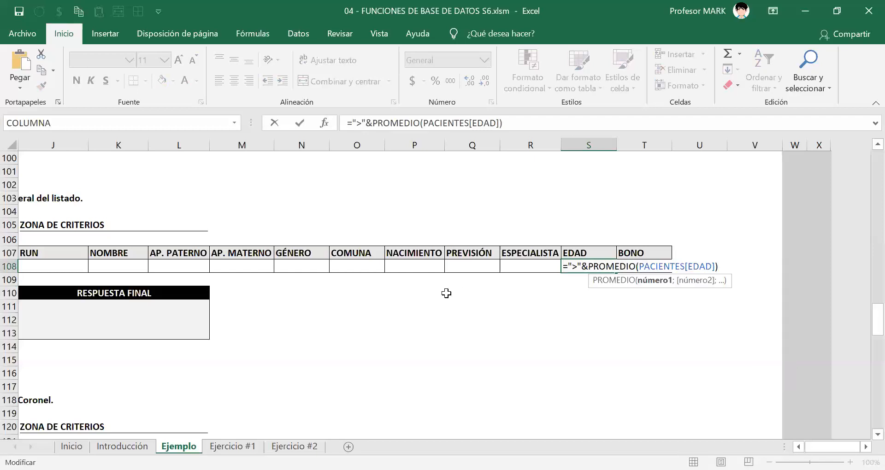
key(Escape)
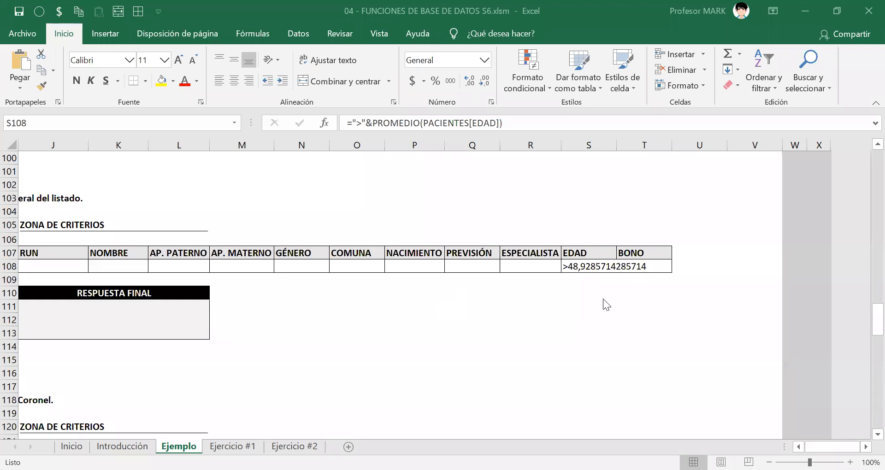
click(575, 271)
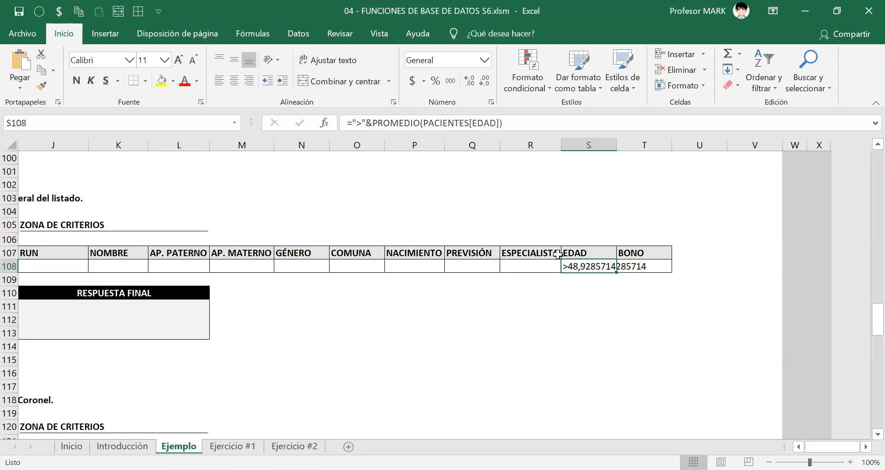
key(alt+Tab)
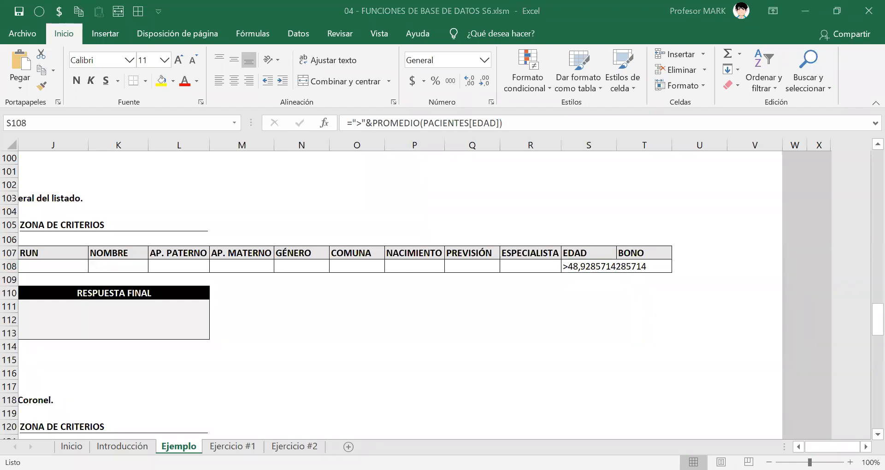
scroll(445, 295, left, 4)
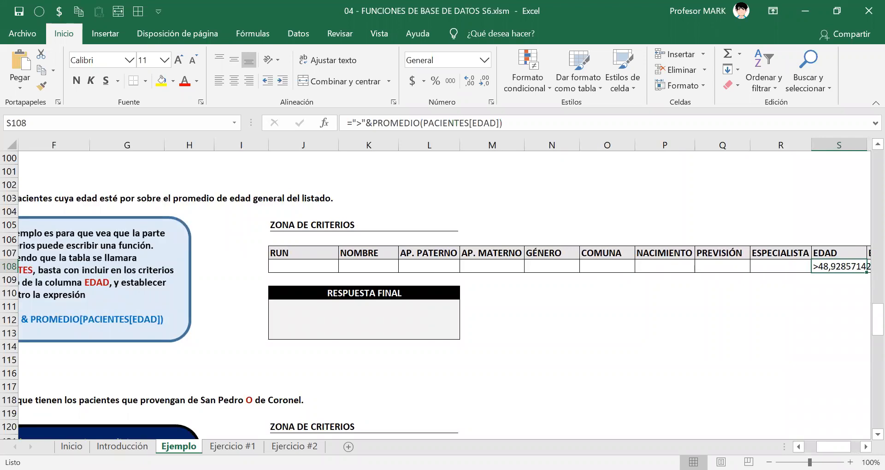
scroll(445, 295, right, 3)
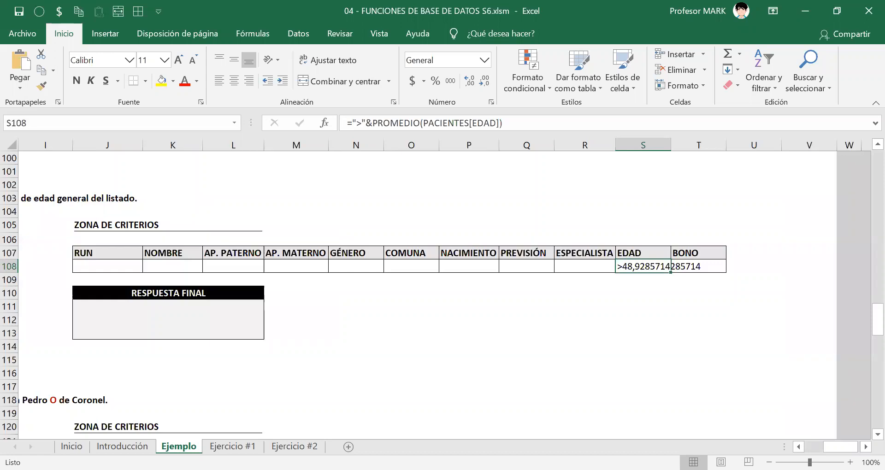
key(F2)
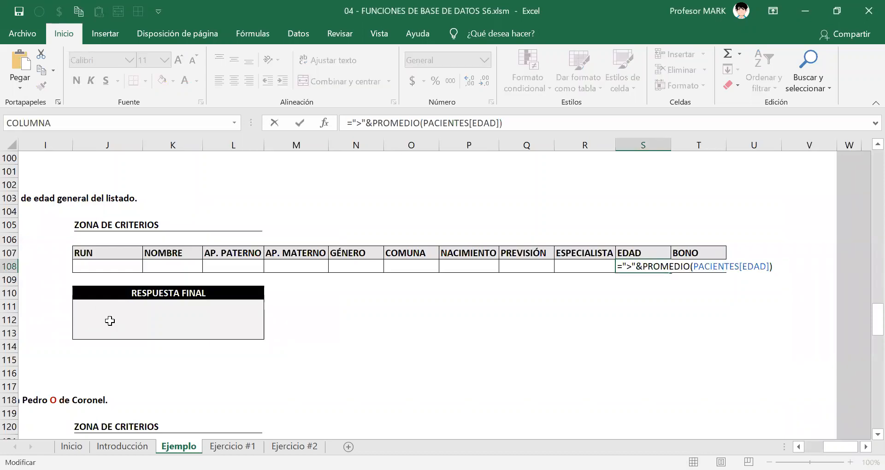
key(Home)
text(=)
click(160, 323)
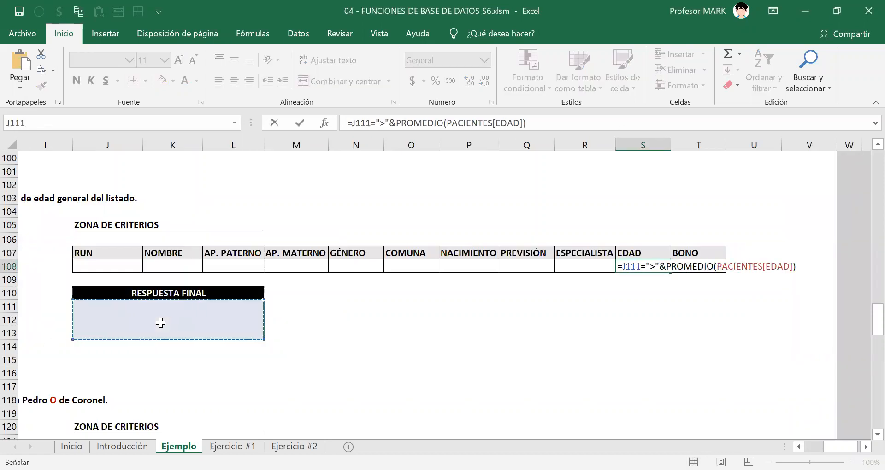
key(Escape)
Start a BDCONTARA formula in the RESPUESTA FINAL cell J111 with the PACIENTES table as the database.
click(160, 323)
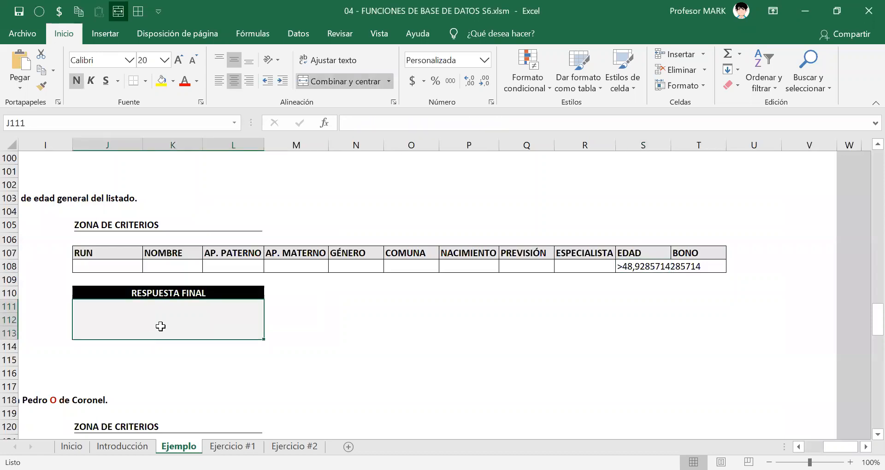
text(=)
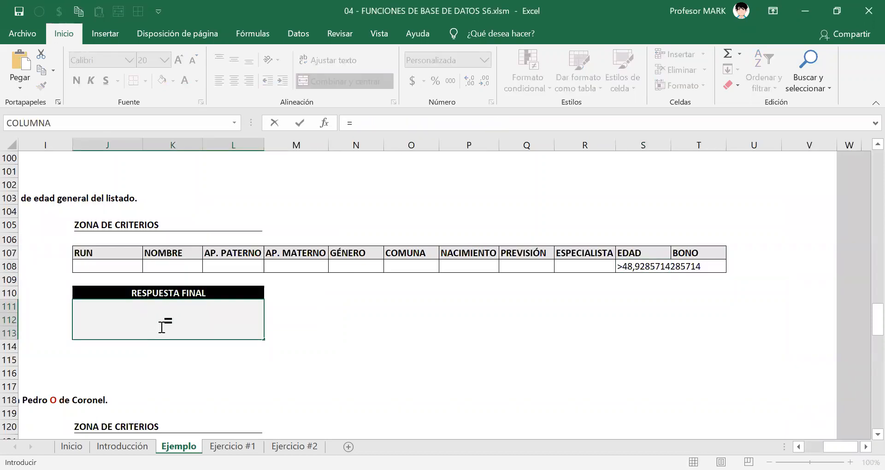
text(bd)
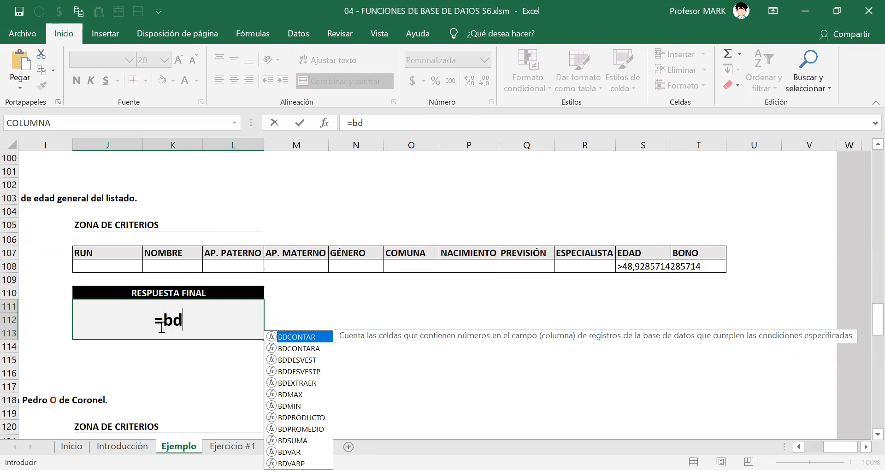
key(Down)
key(Tab)
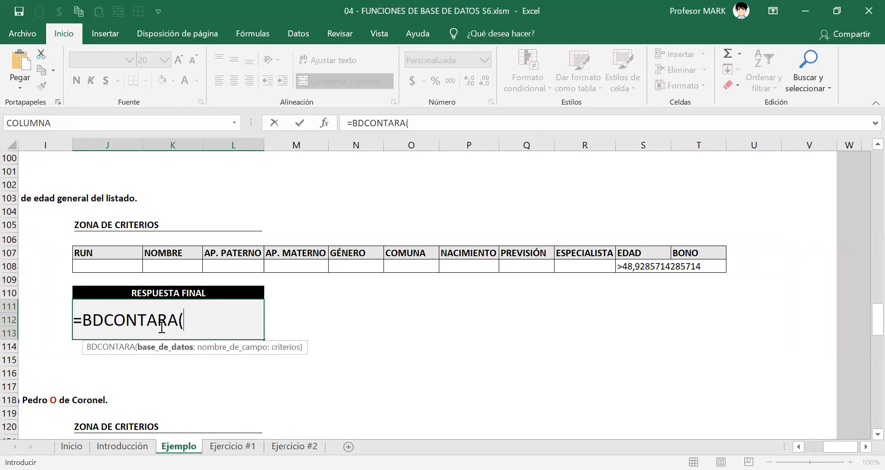
text(PACIENTES)
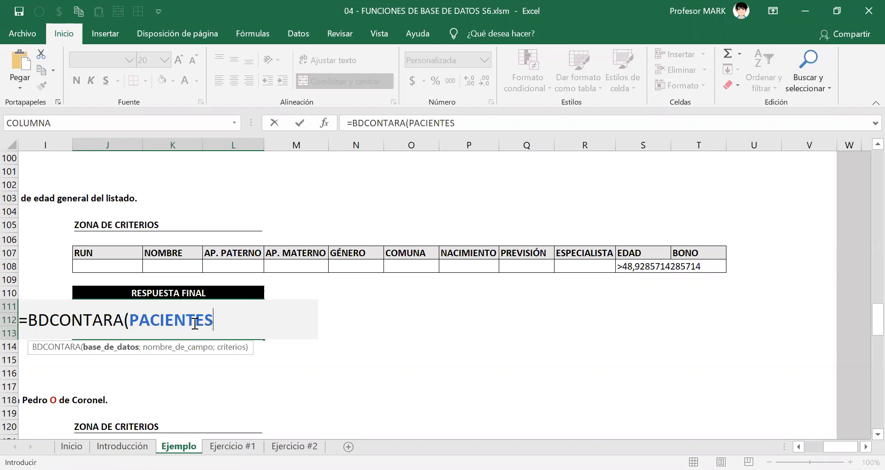
Examine which part of the patient list the PACIENTES reference covers, checking whether the header row is included.
scroll(209, 316, up, 3)
scroll(130, 303, up, 20)
scroll(131, 303, up, 3)
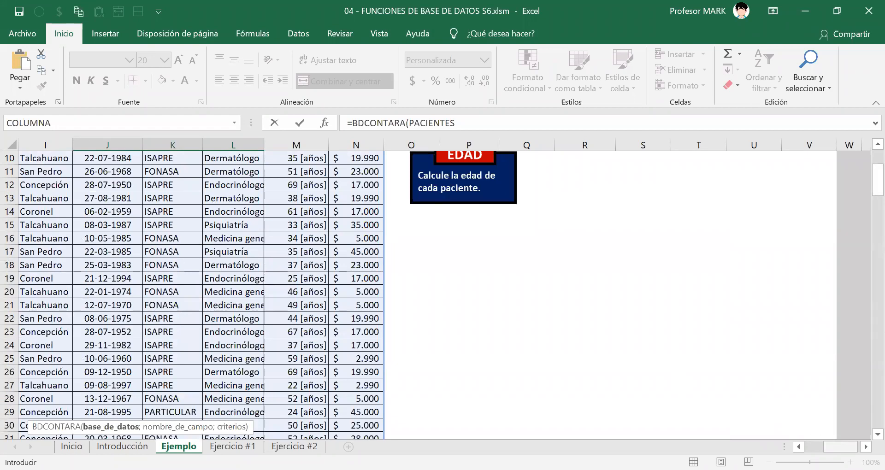
scroll(235, 258, left, 4)
scroll(235, 252, up, 3)
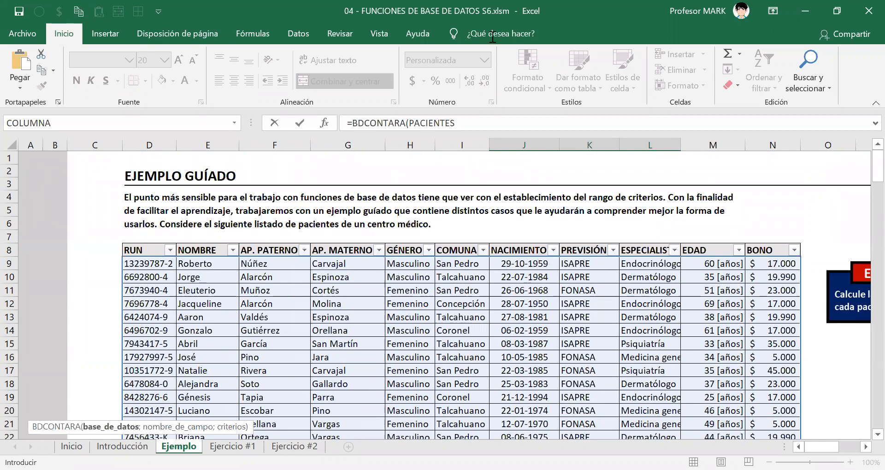
scroll(345, 279, down, 20)
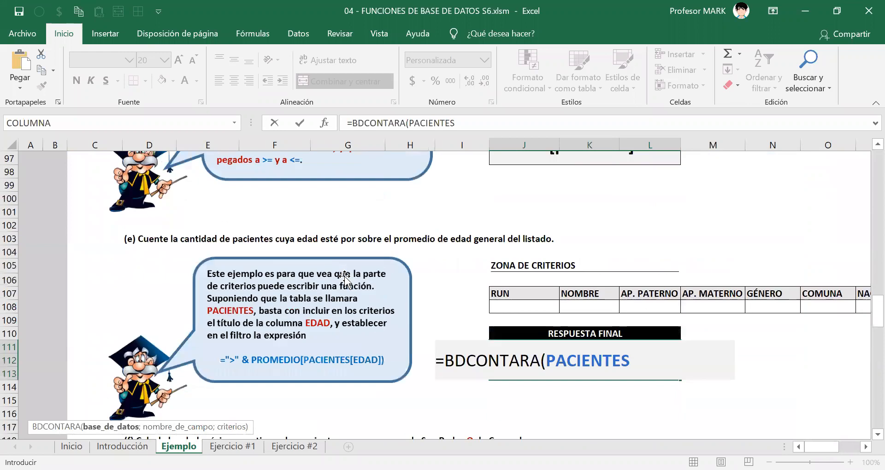
scroll(345, 279, down, 4)
scroll(345, 276, up, 3)
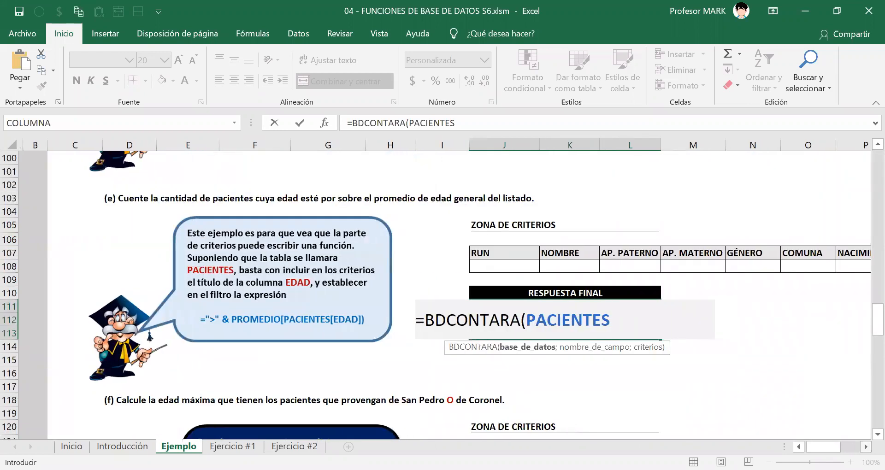
scroll(344, 277, right, 1)
scroll(443, 290, right, 3)
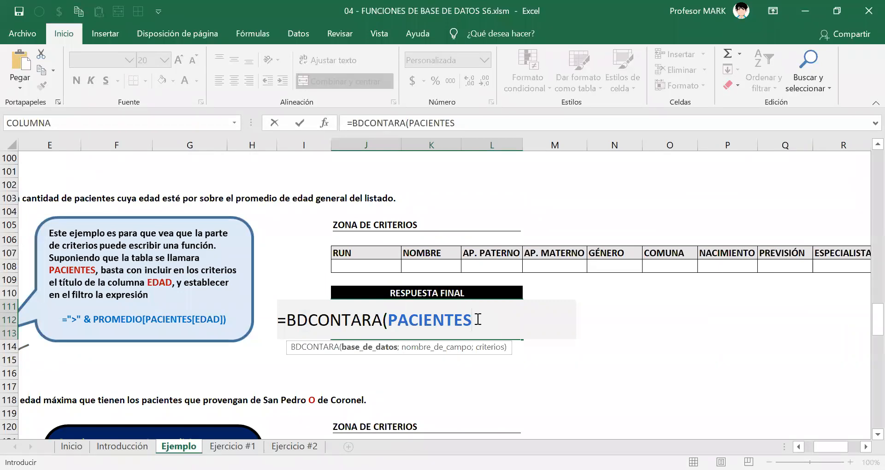
Extend the database argument to PACIENTES[#Todo] so it takes in the whole table including headers.
text([#)
key(Tab)
text(])
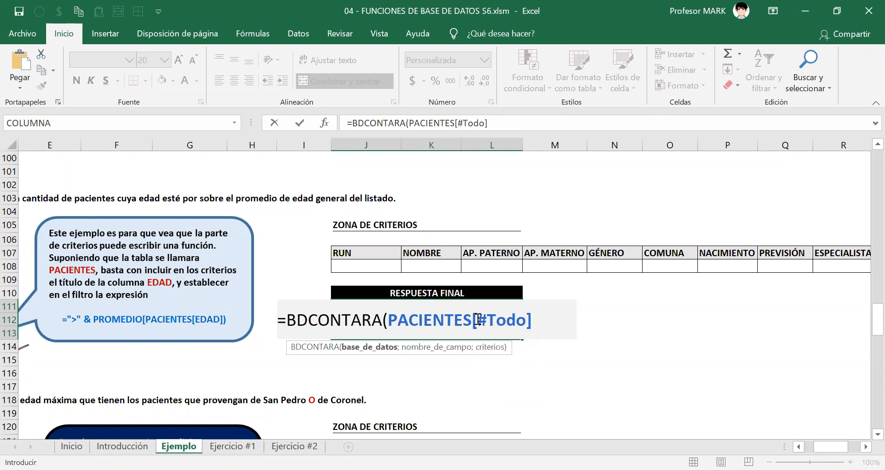
text(;)
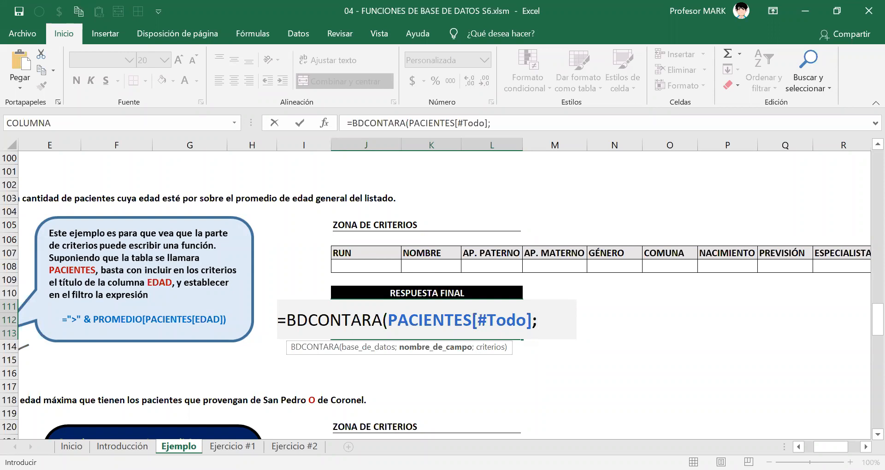
Set the BDCONTARA field argument to the RUN header in J107.
click(865, 447)
click(865, 447)
click(866, 447)
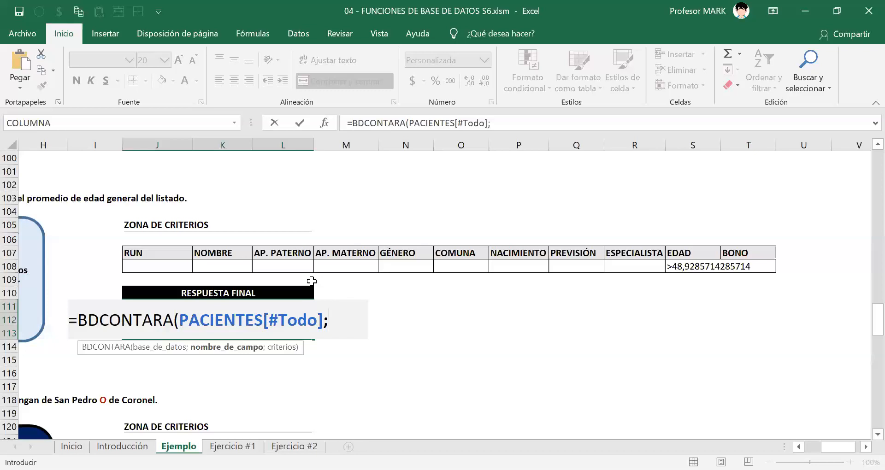
click(138, 252)
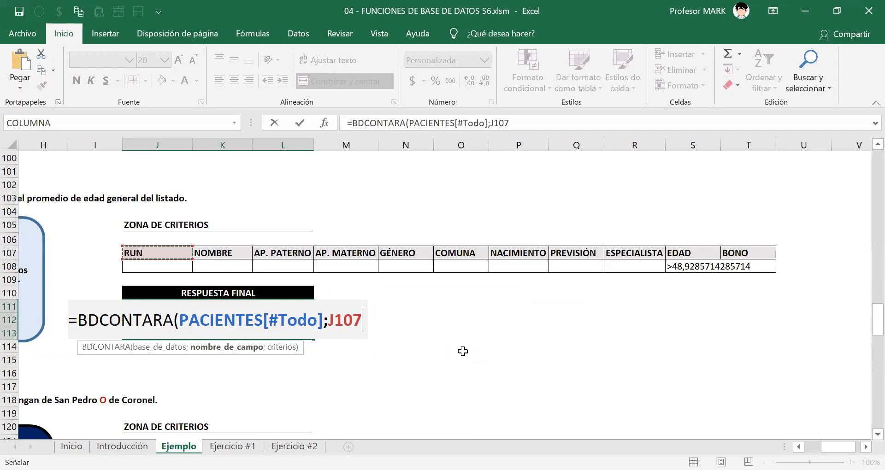
text(;)
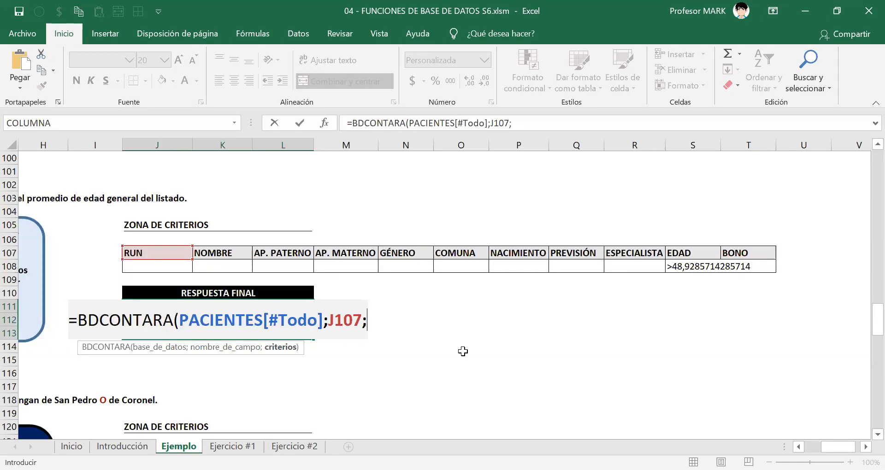
Set the BDCONTARA criteria argument to the full criteria block J107:T108.
click(866, 447)
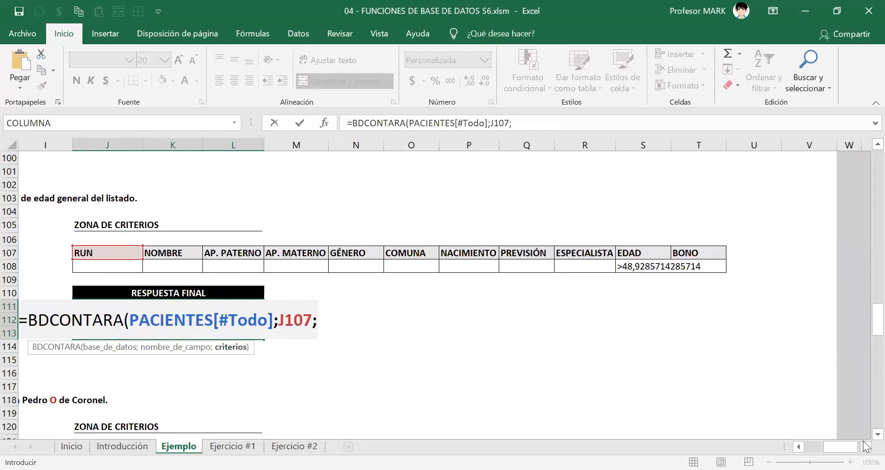
click(866, 446)
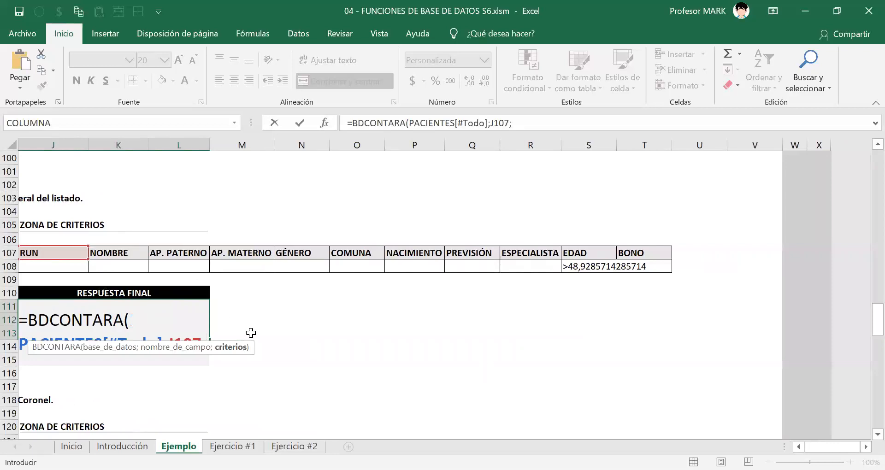
click(70, 252)
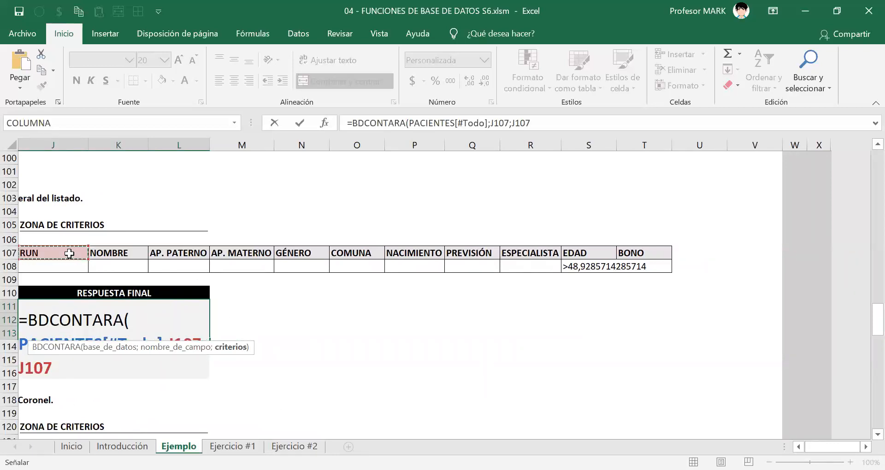
key(ctrl+shift+Right)
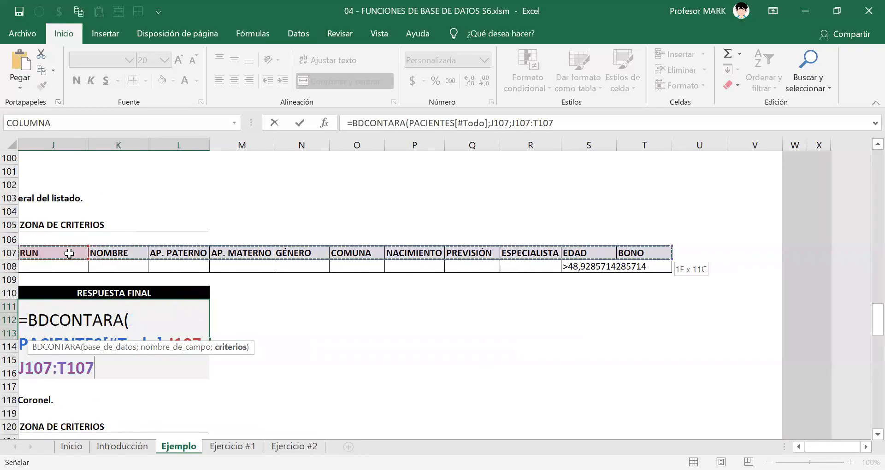
key(shift+Down)
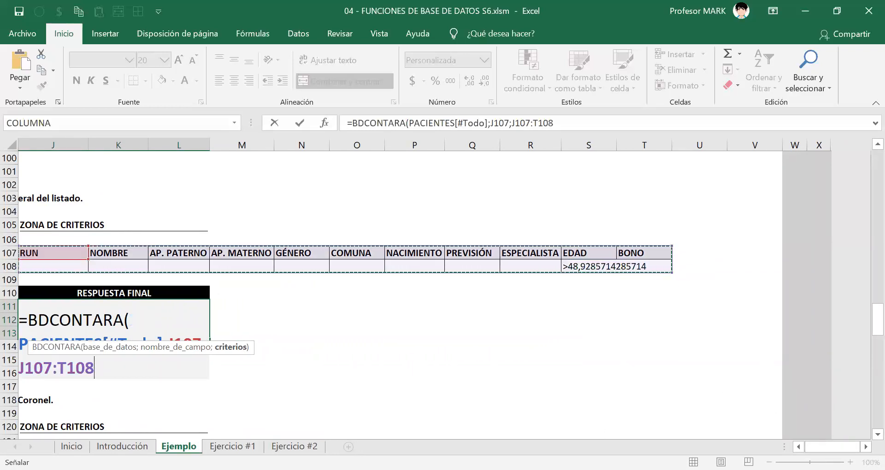
click(799, 446)
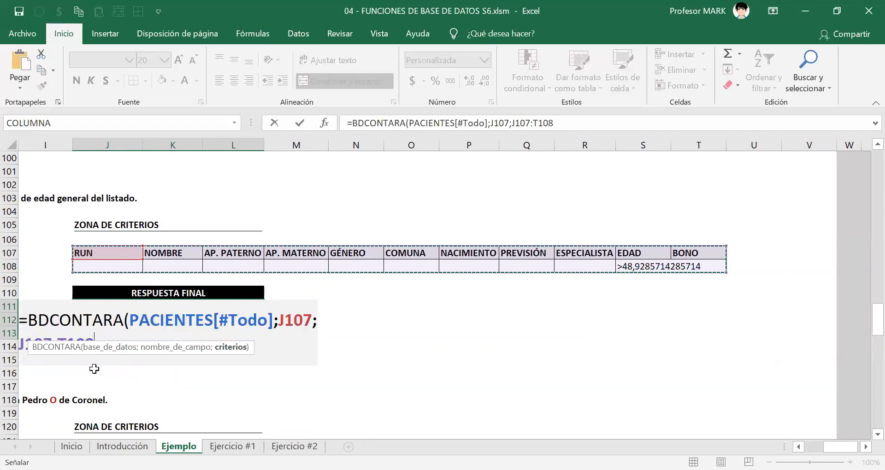
click(798, 447)
click(798, 446)
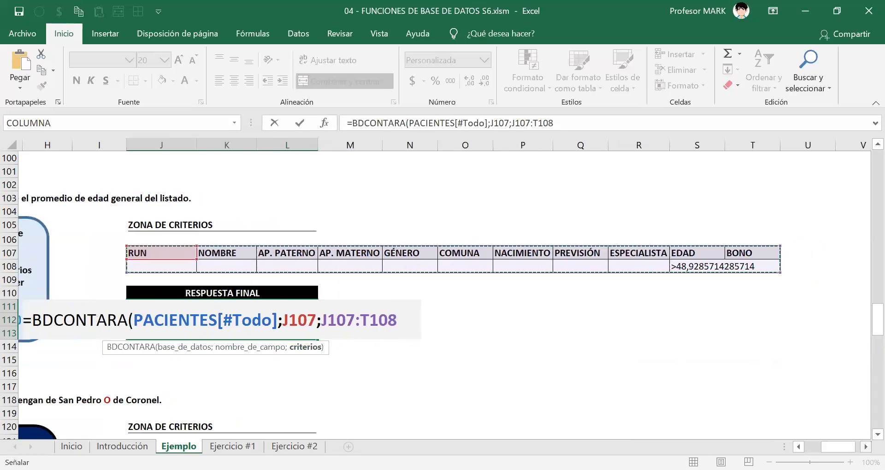
Use only the EDAD criterion range S107:S108 as the criteria argument, then close and enter the BDCONTARA formula.
scroll(445, 295, right, 3)
scroll(445, 295, right, 1)
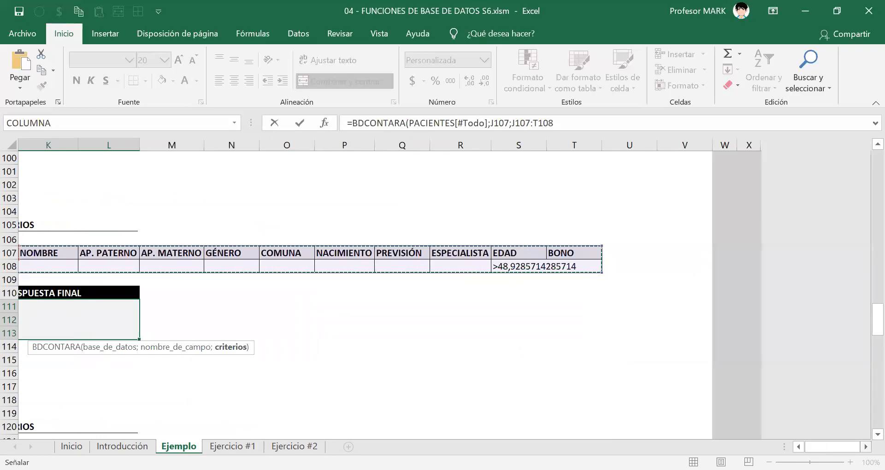
click(514, 253)
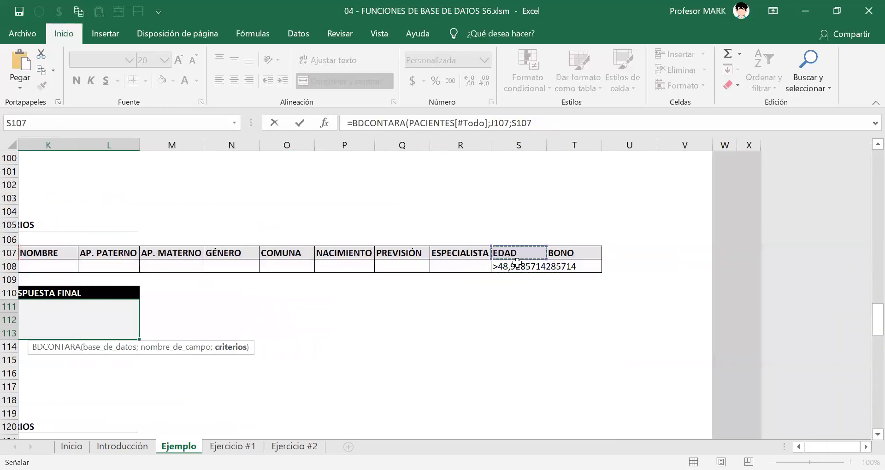
drag(517, 263, 518, 281)
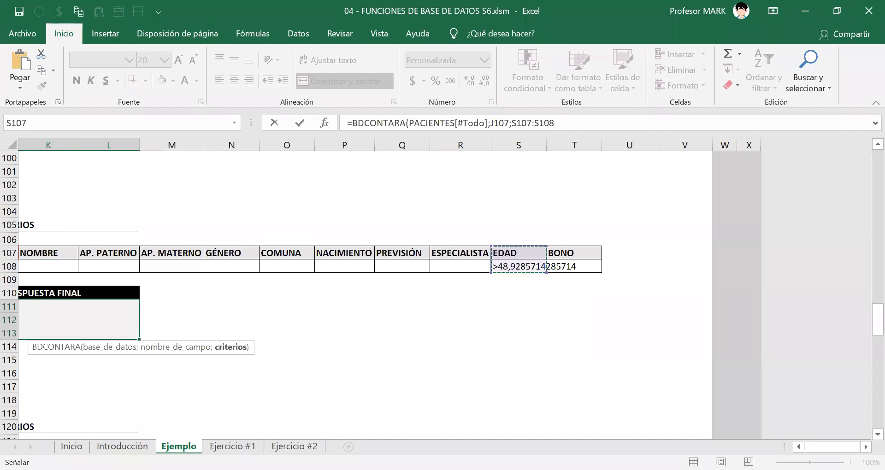
click(799, 446)
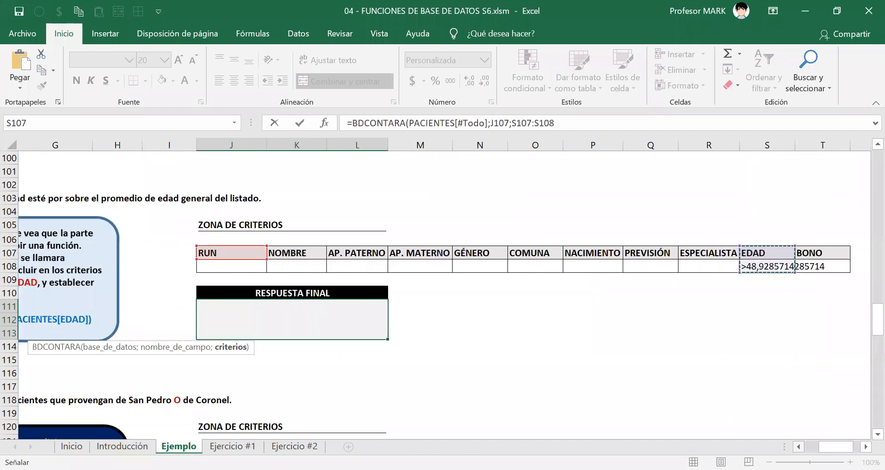
text())
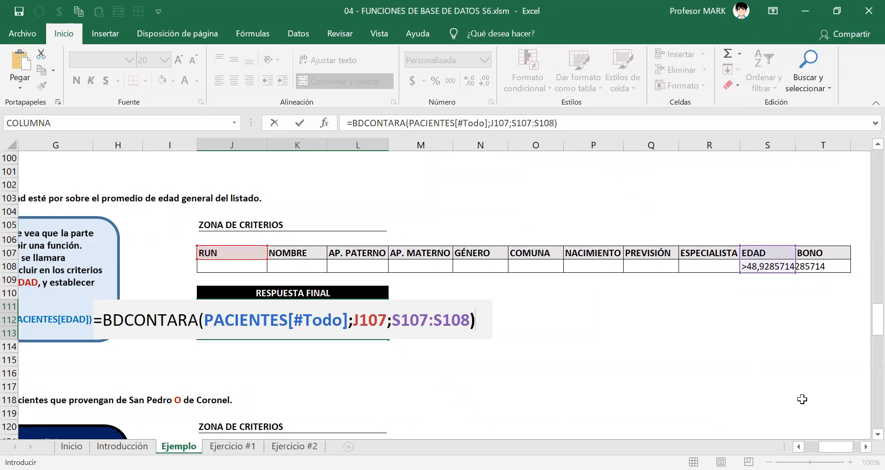
scroll(461, 276, right, 5)
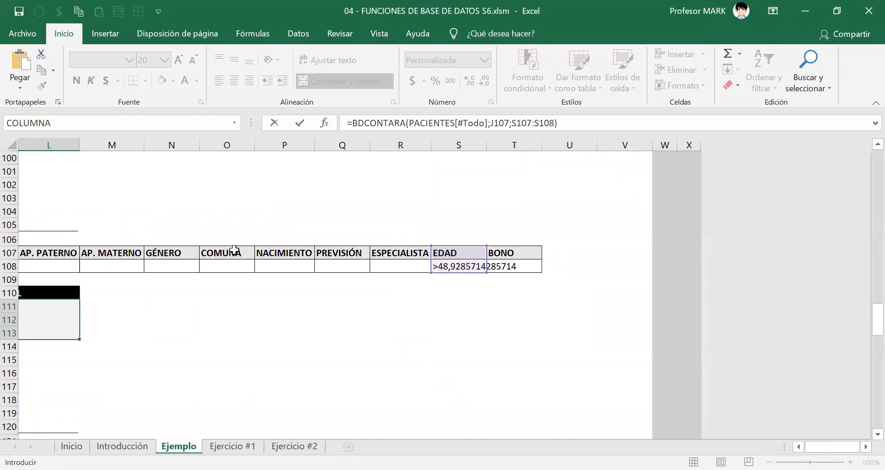
click(234, 251)
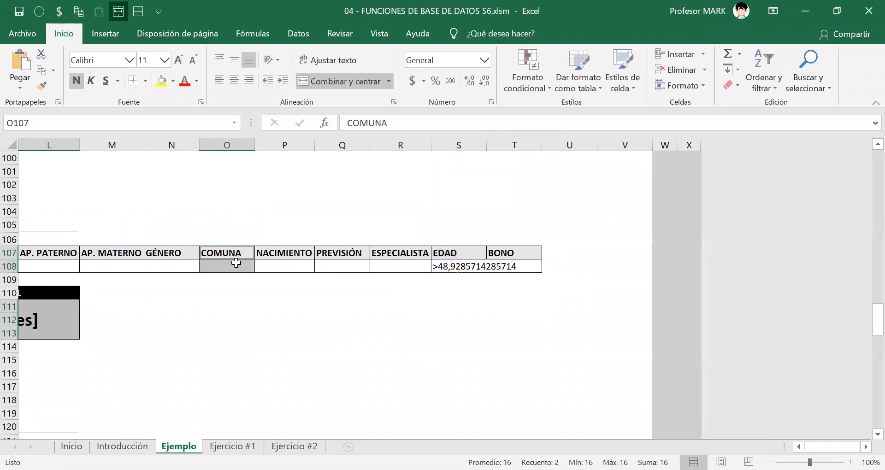
Inspect the BDCONTARA formula in J111 and its EDAD criteria range S107:S108, leaving the formula's edit mode without changes.
drag(227, 254, 459, 267)
click(799, 447)
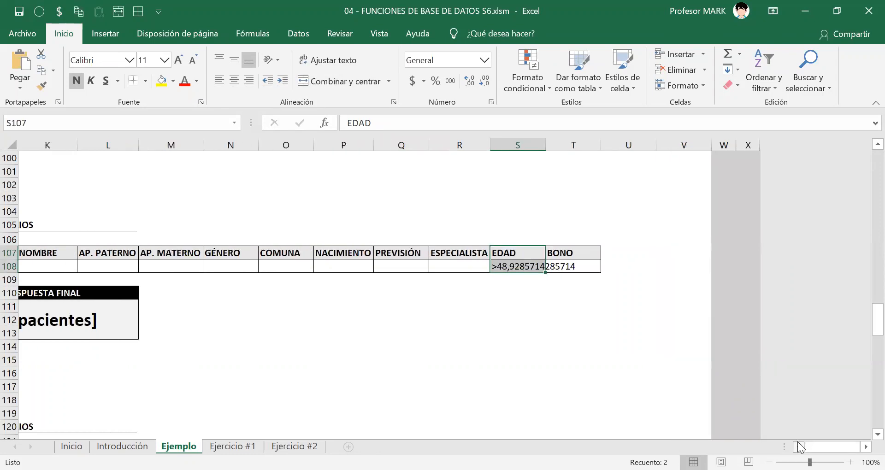
click(799, 447)
double_click(353, 325)
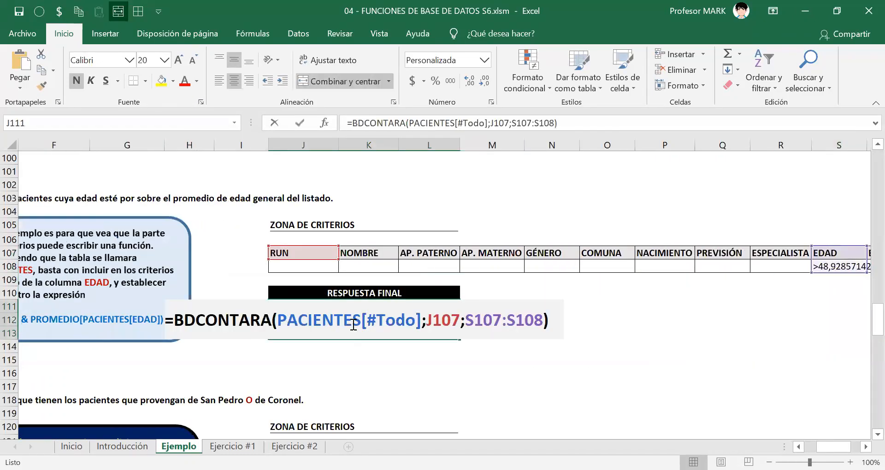
click(866, 446)
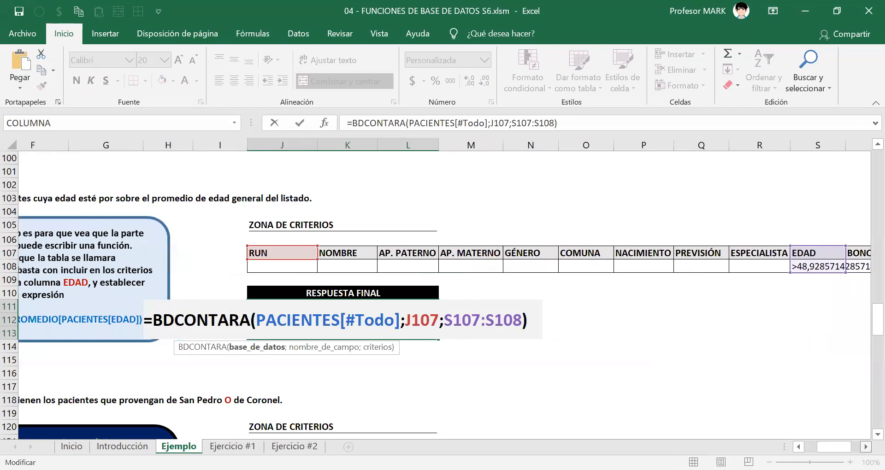
click(866, 446)
click(866, 446)
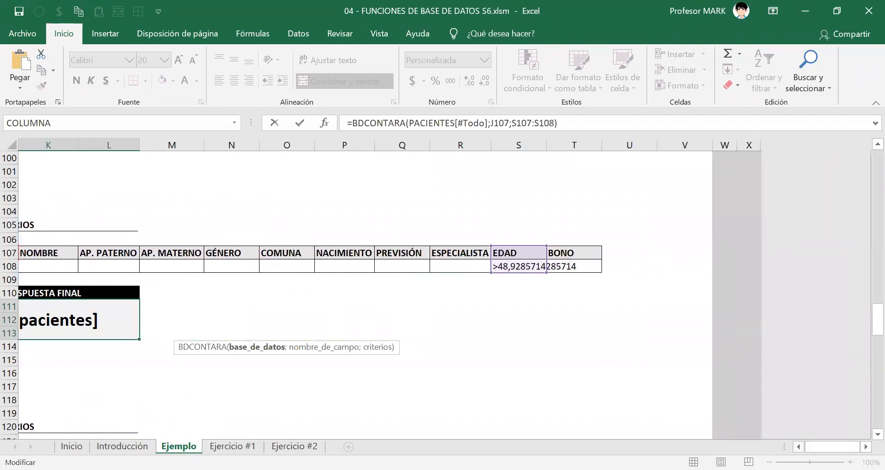
scroll(395, 334, left, 5)
click(309, 321)
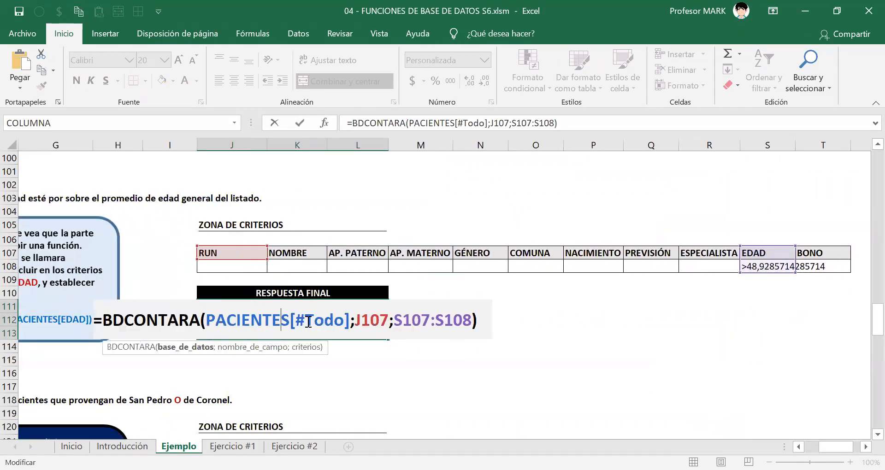
key(Escape)
Replace the criteria argument of the BDCONTARA formula in J111 with the full criteria block J107:T108.
double_click(392, 319)
drag(393, 320, 472, 319)
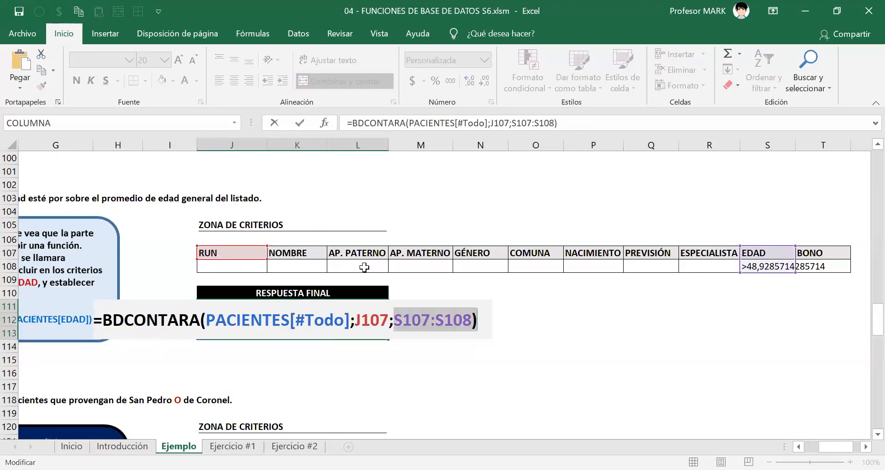
key(BackSpace)
click(239, 252)
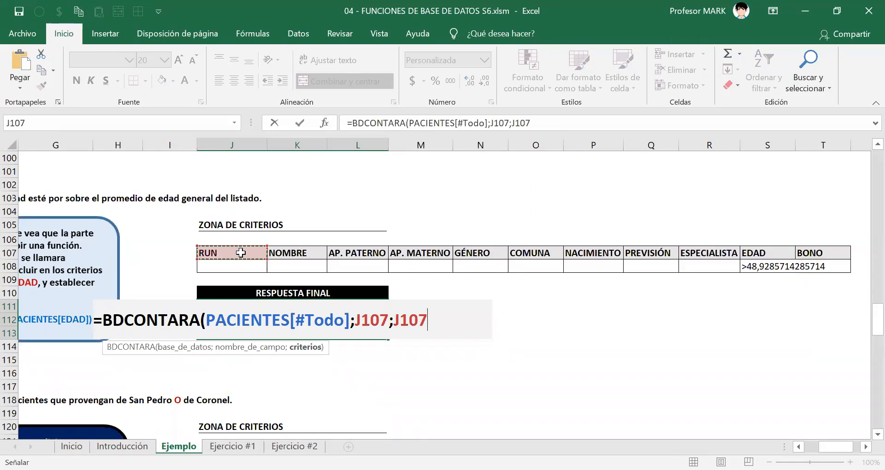
key(ctrl+shift+Right)
key(shift+Down)
text())
key(Return)
key(Up)
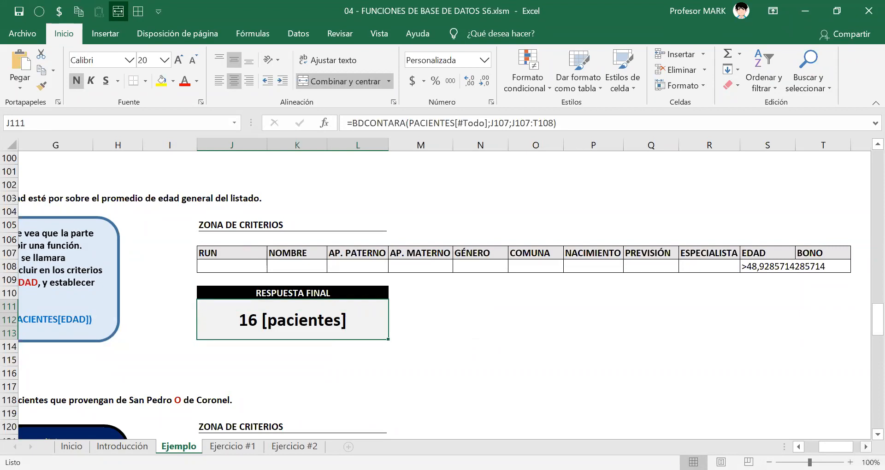
Select the EDAD criterion cells S107:S108 and widen the sheet's horizontal scroll bar.
click(865, 446)
click(865, 447)
scroll(456, 351, right, 3)
drag(453, 254, 454, 262)
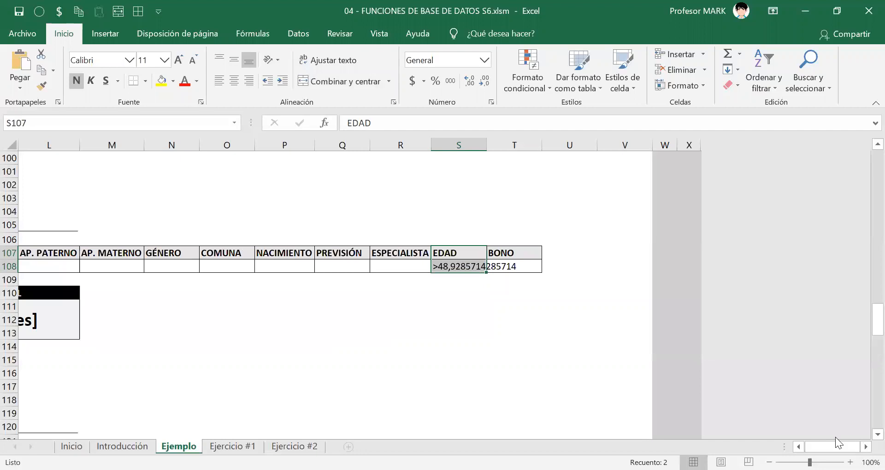
drag(784, 447, 715, 447)
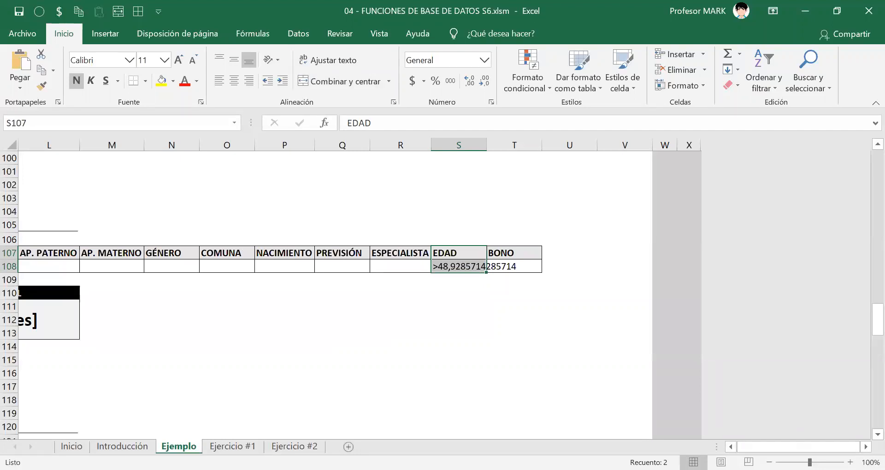
Review the BDCONTARA formula in exercise (e)'s answer cell, then select exercise (f)'s statement in D118.
click(731, 447)
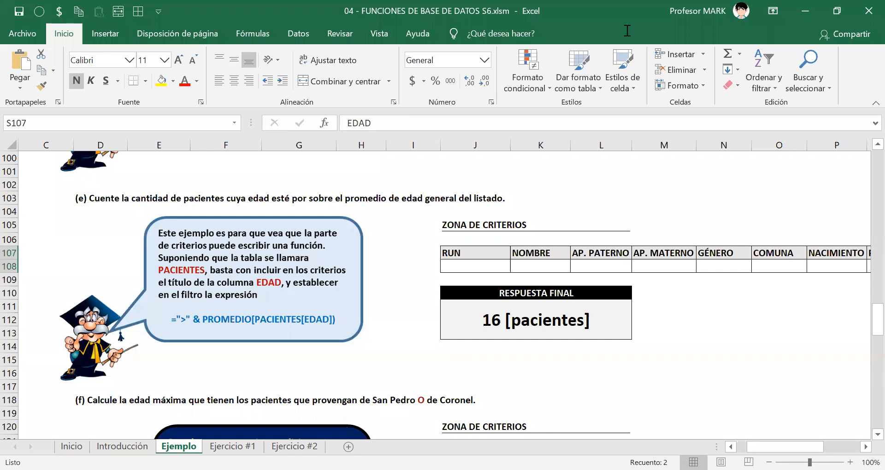
click(450, 326)
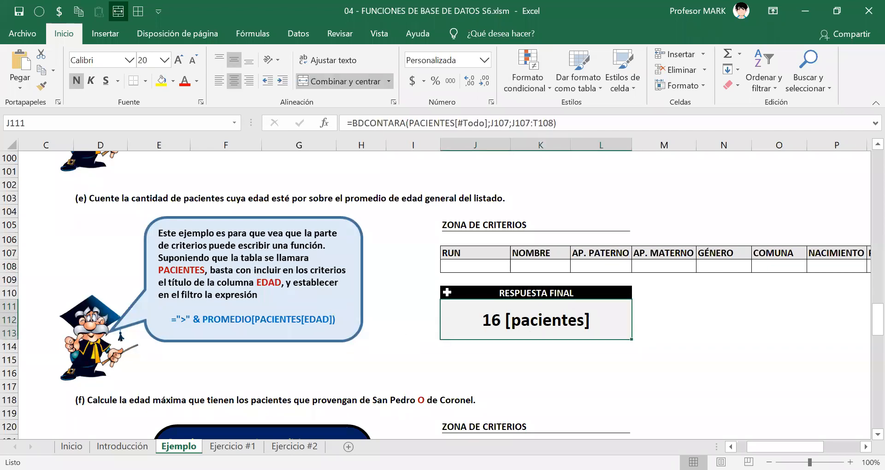
scroll(445, 291, down, 1)
scroll(446, 291, down, 2)
scroll(445, 291, down, 1)
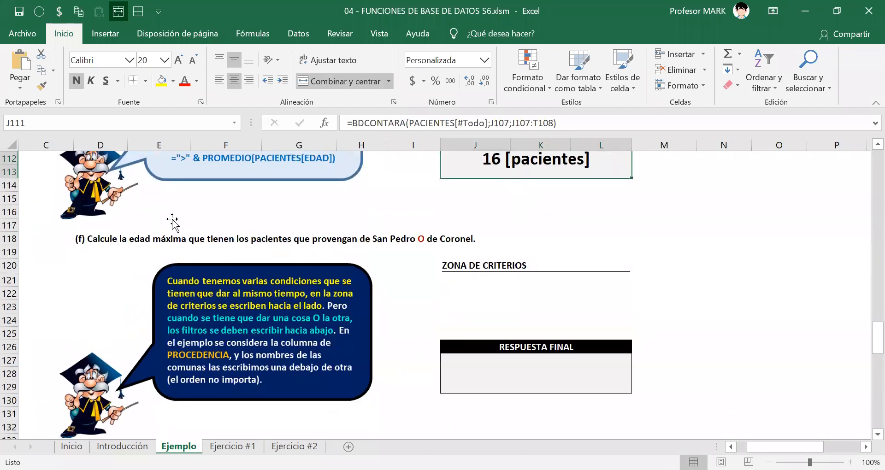
click(101, 238)
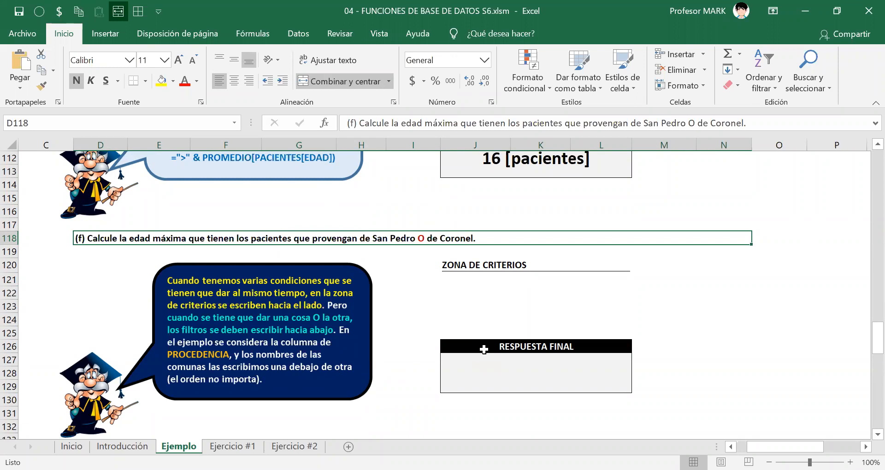
key(alt+Tab)
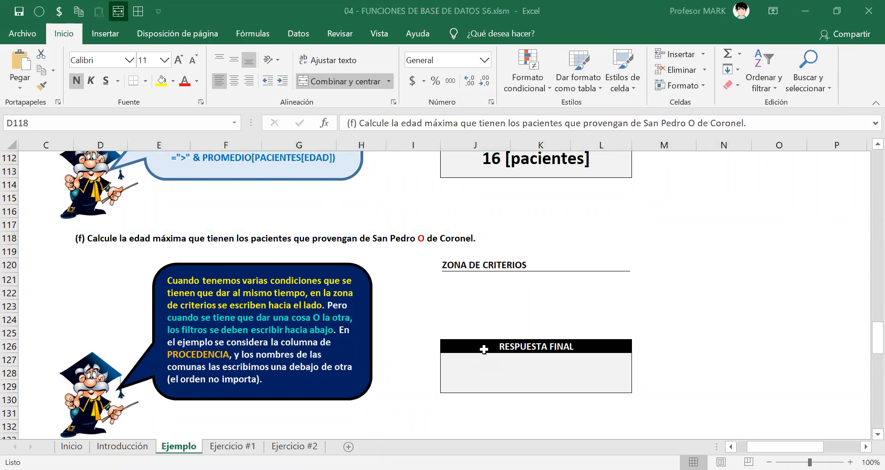
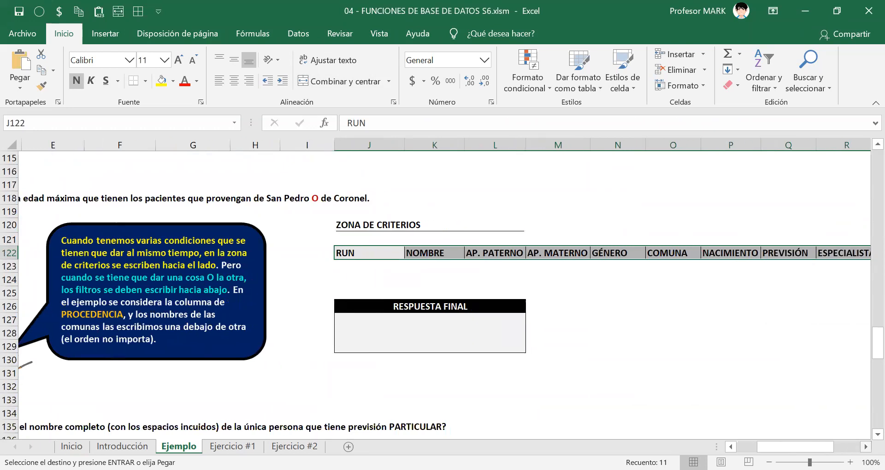
Extend the selection over exercise (f)'s header row to J122:T123 and apply borders to all its cells.
key(shift+Down)
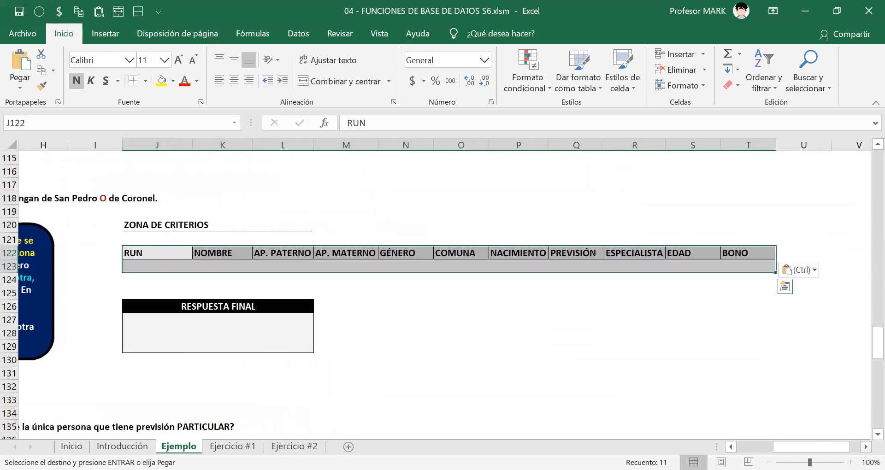
key(ctrl+q)
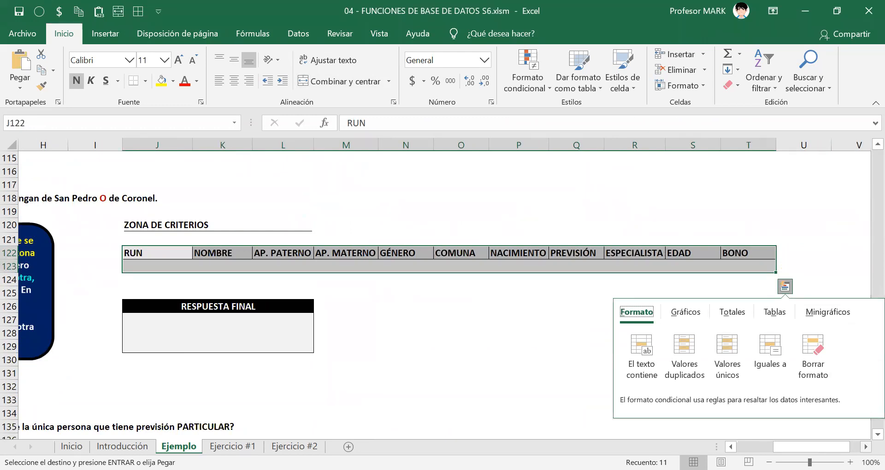
key(Escape)
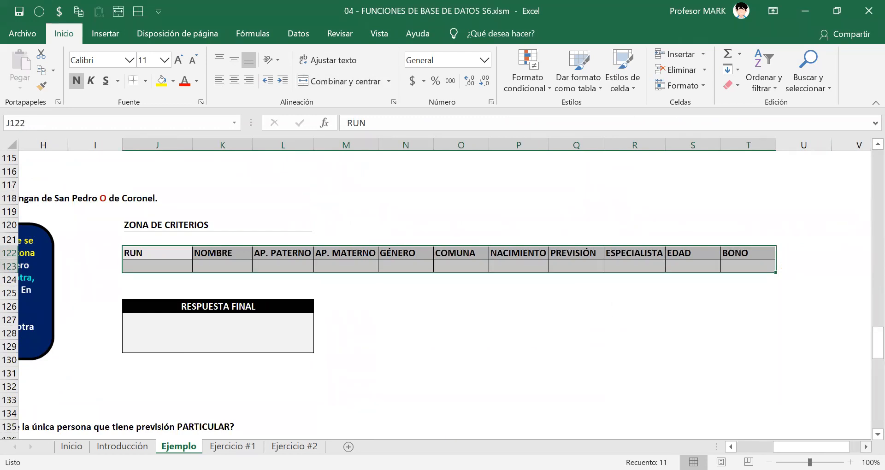
click(404, 266)
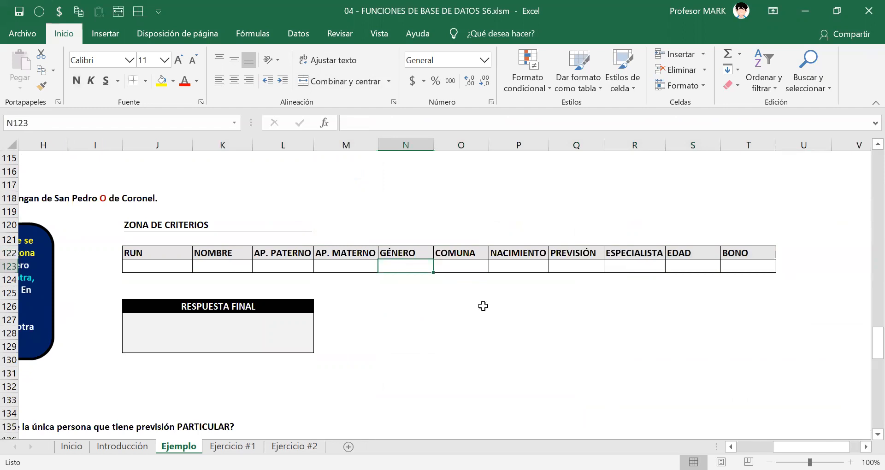
Enter San Pedro as the first COMUNA criterion in O123.
scroll(271, 198, left, 5)
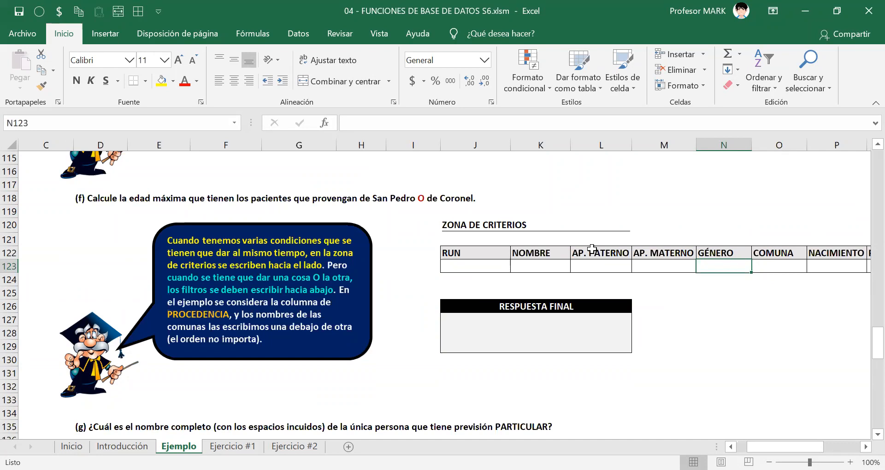
click(865, 447)
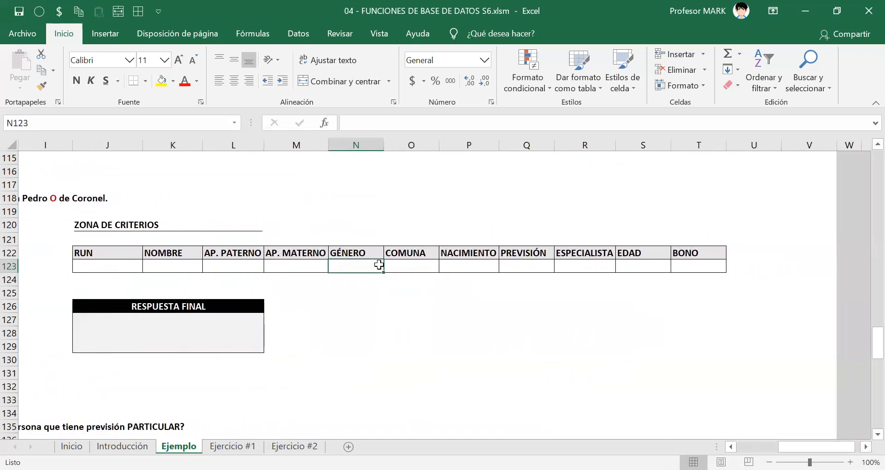
click(400, 266)
text(Sam)
key(BackSpace)
text(n Pedro)
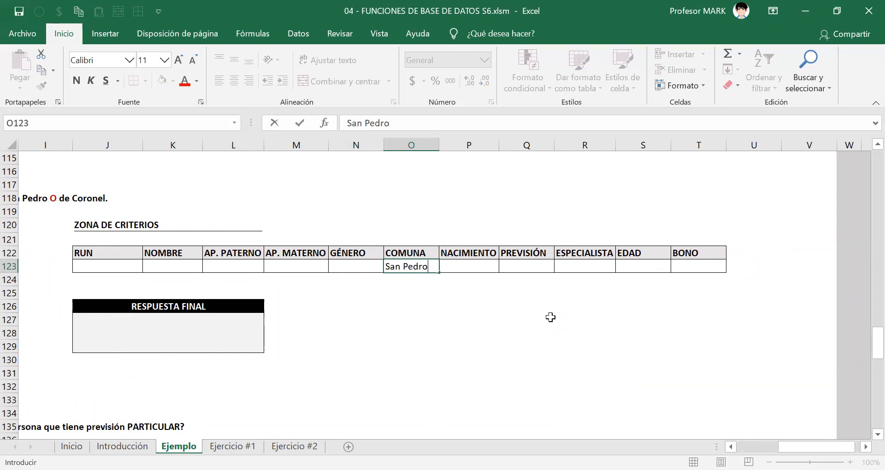
key(Return)
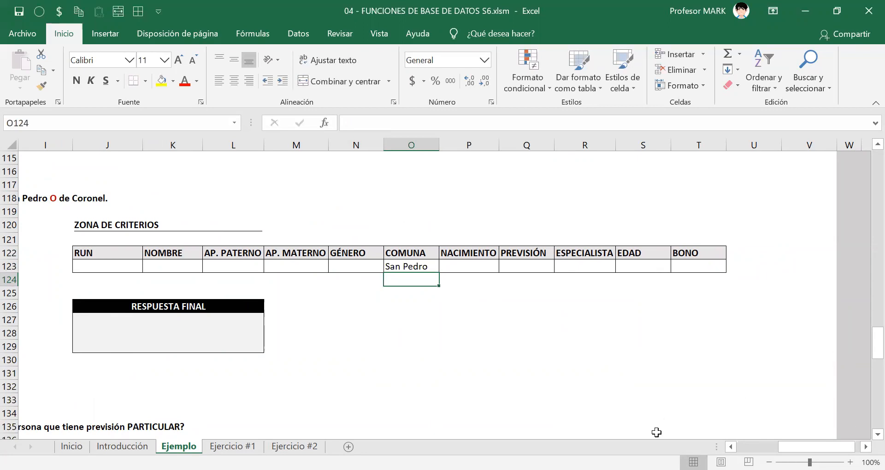
Enter Coronel as the second COMUNA criterion in O124, directly below San Pedro.
click(730, 446)
click(730, 447)
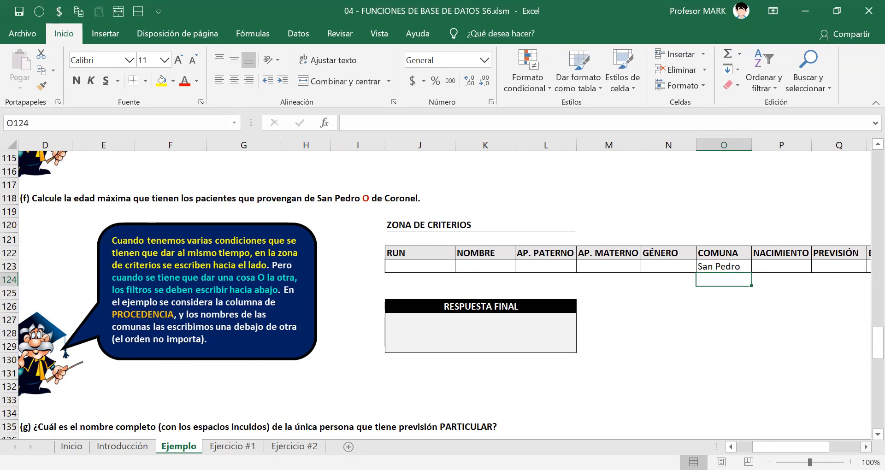
click(866, 446)
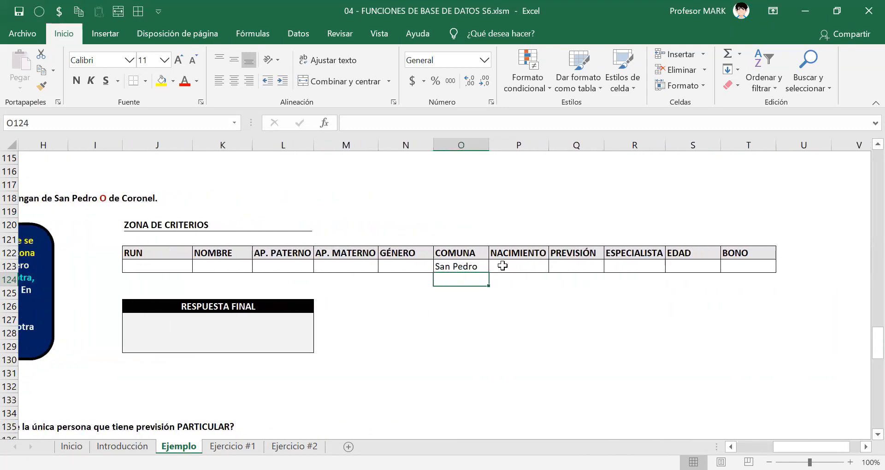
text(Coro)
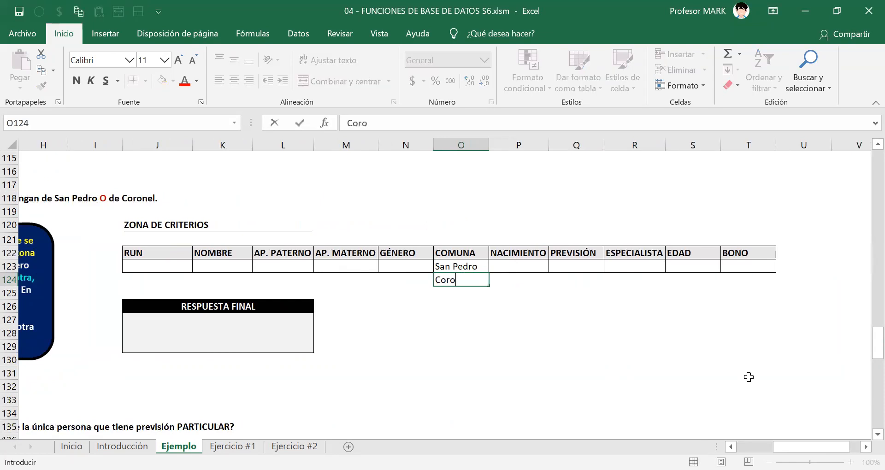
text(nel)
key(Return)
Apply borders to the whole criteria block J122:T124, then select the Coronel criterion in O124.
key(Up)
key(Up)
key(Up)
key(Left)
key(Left)
key(Left)
key(Left)
key(Left)
key(ctrl+shift+Right)
key(shift+Down)
key(shift+Down)
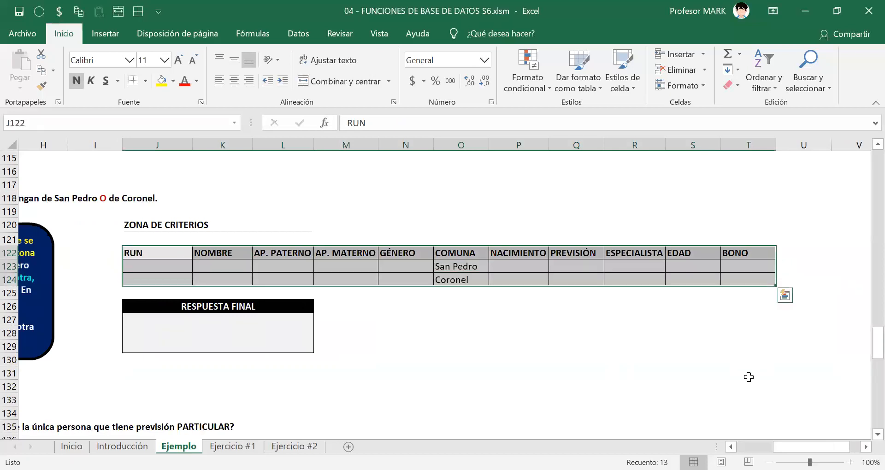
key(Right)
key(Right)
key(Right)
key(Right)
key(Right)
key(Down)
key(Down)
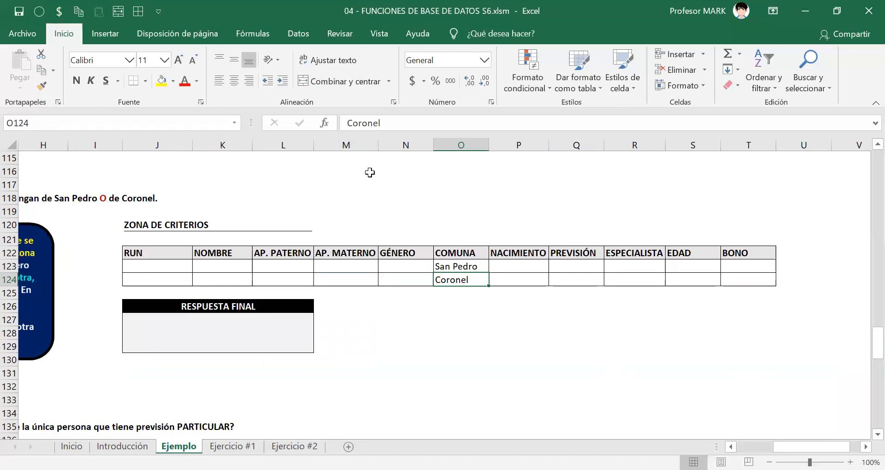
key(ctrl+2)
mouse_move(426, 236)
mouse_down()
mouse_move(445, 309)
mouse_move(493, 296)
mouse_up()
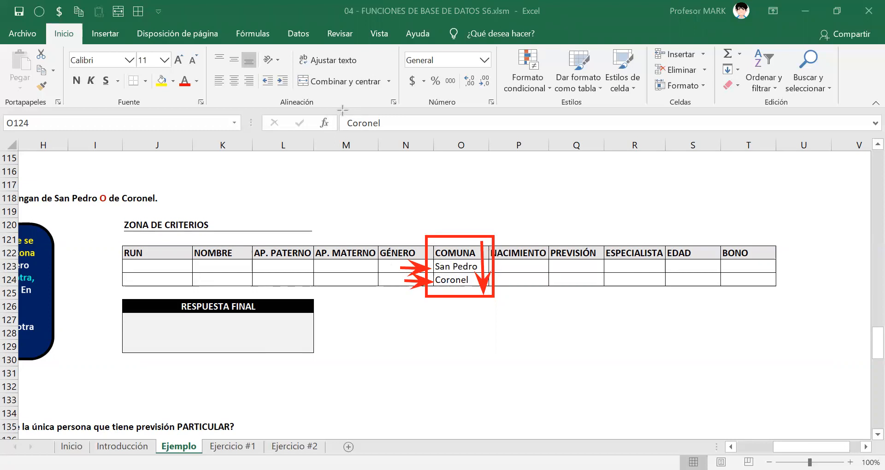
mouse_move(288, 270)
mouse_down()
mouse_move(325, 260)
mouse_move(381, 266)
mouse_up()
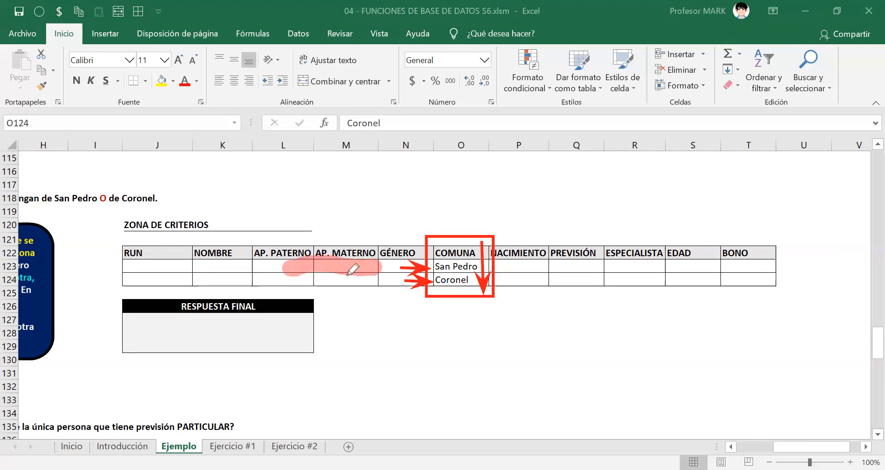
drag(277, 282, 369, 282)
mouse_move(304, 272)
mouse_down()
mouse_move(428, 279)
mouse_move(481, 264)
mouse_up()
drag(433, 279, 478, 279)
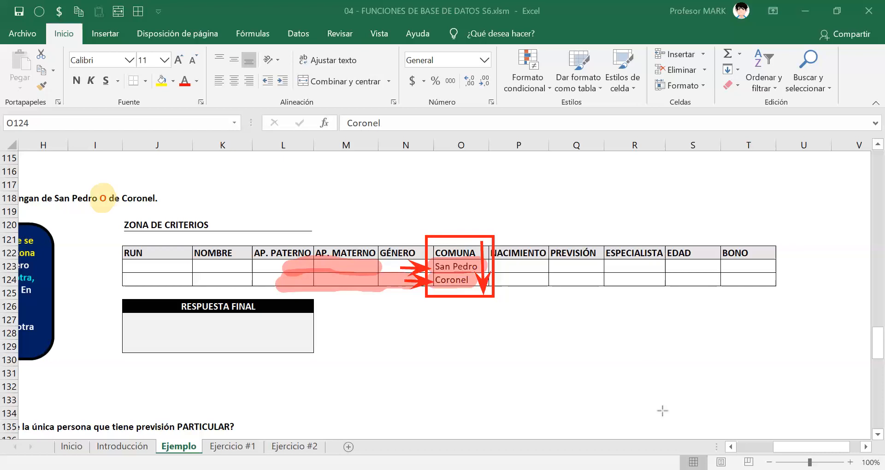
drag(106, 158, 105, 190)
drag(238, 198, 498, 197)
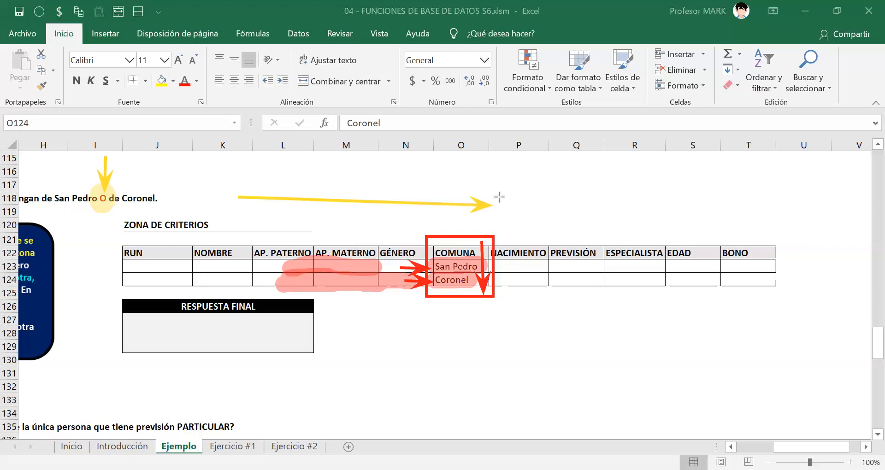
drag(144, 266, 623, 266)
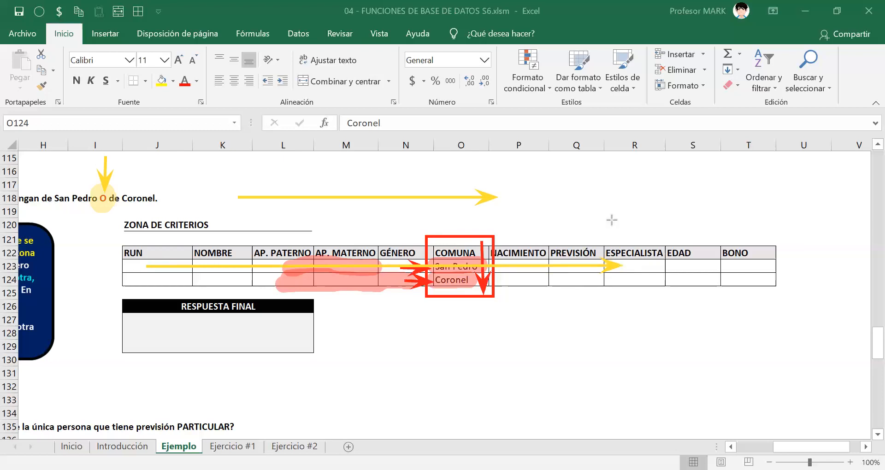
key(Escape)
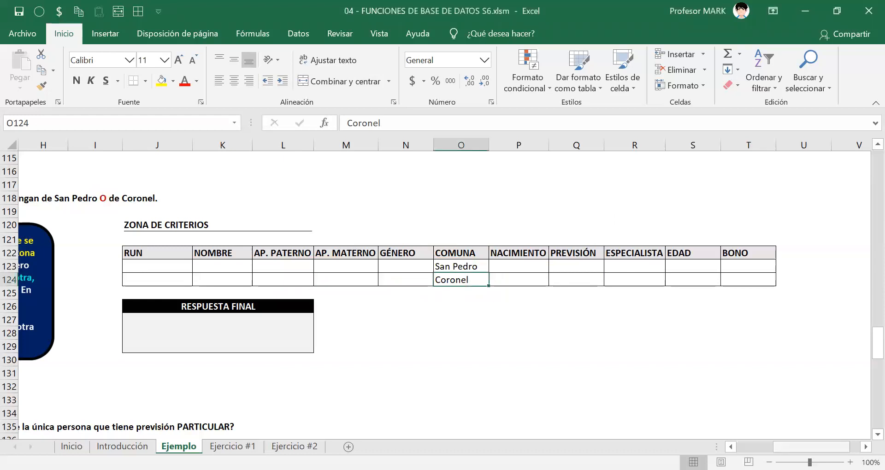
drag(812, 447, 777, 446)
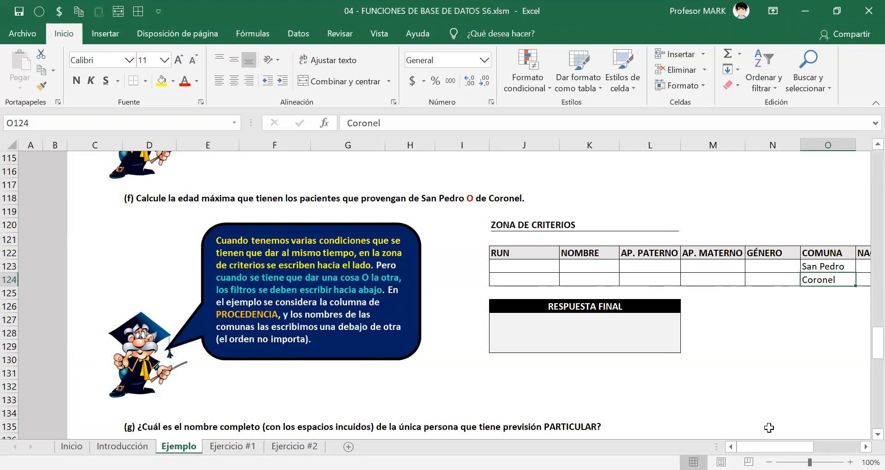
drag(774, 447, 810, 447)
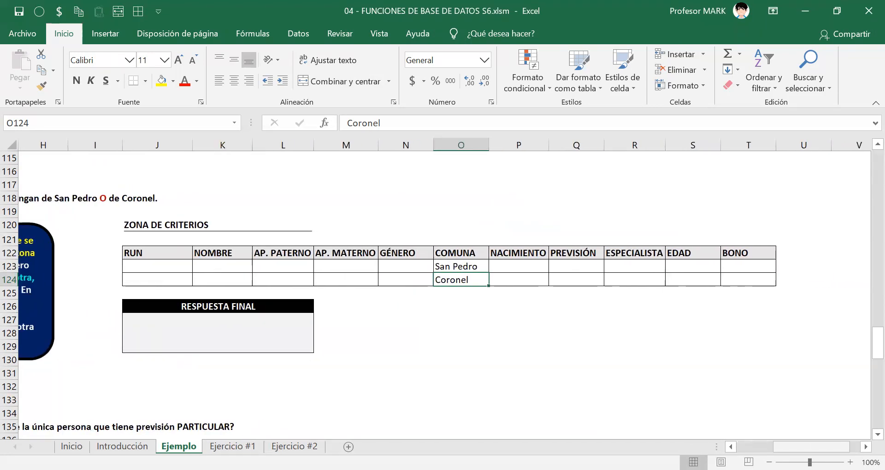
Start exercise (f)'s answer formula in the merged cell J127 with =bd.
click(213, 331)
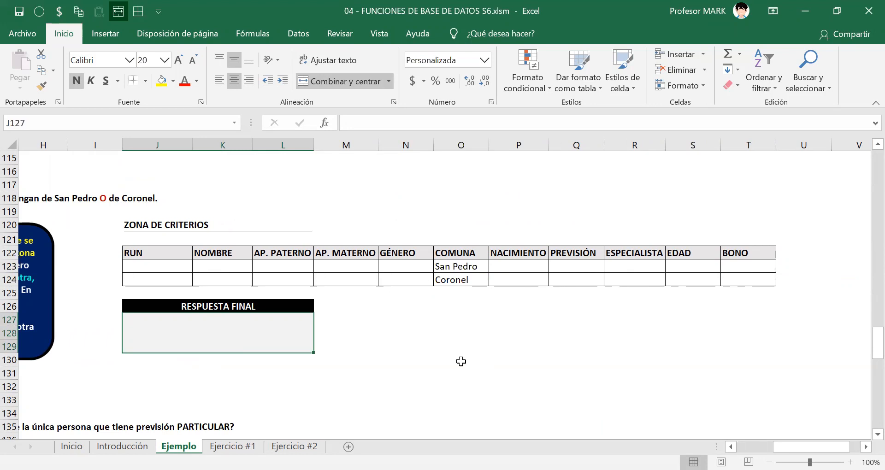
text(=)
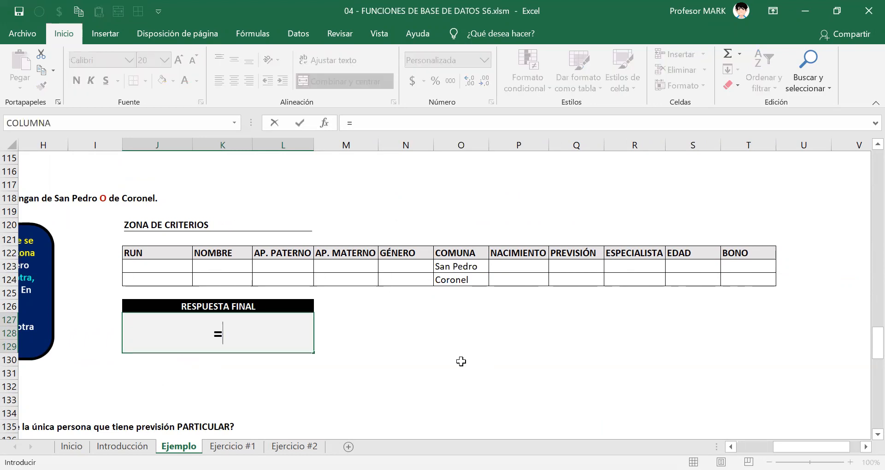
text(bd)
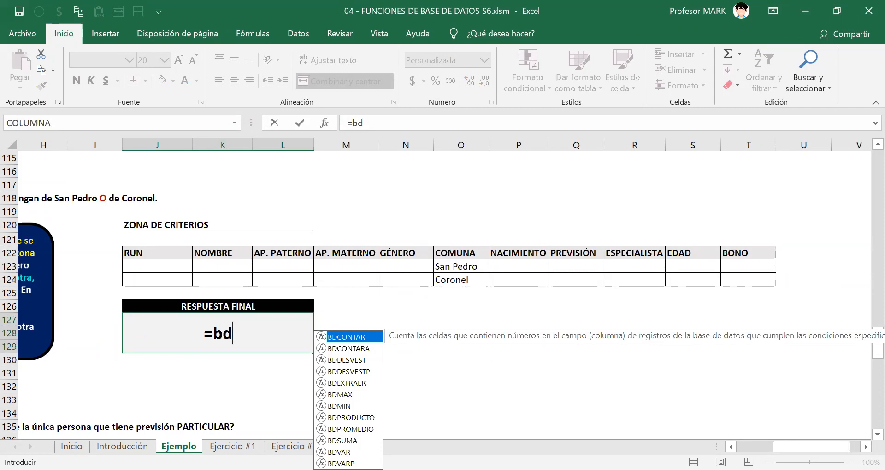
Review exercise (f)'s statement about the maximum age and the exercises above it, keeping the formula in edit mode.
click(731, 446)
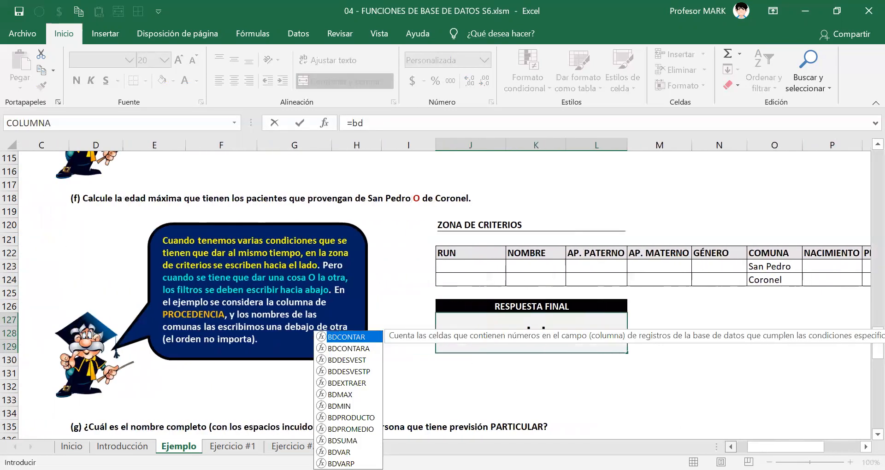
click(731, 447)
key(Escape)
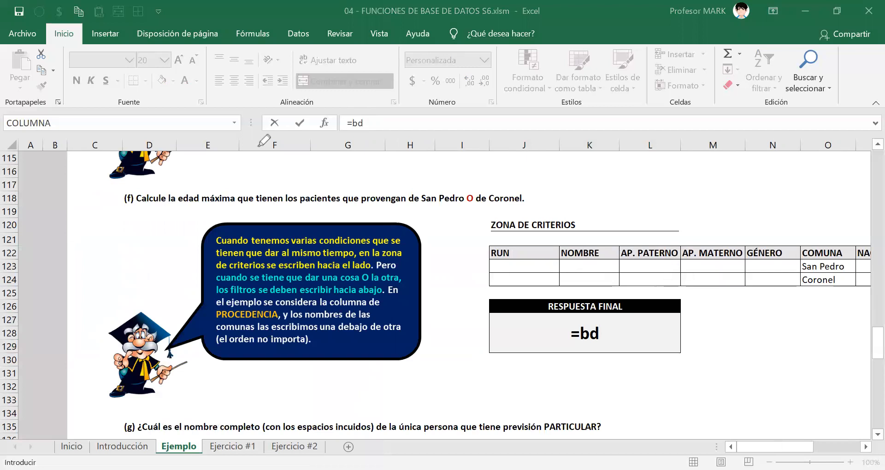
drag(170, 199, 240, 198)
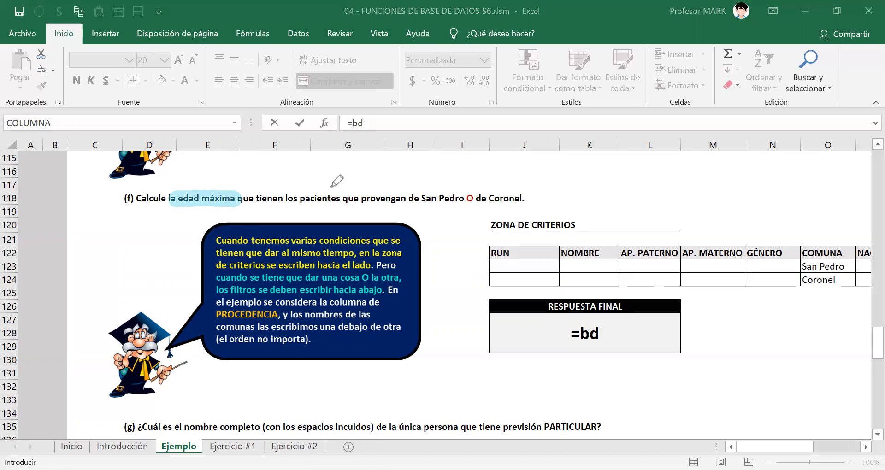
scroll(194, 197, up, 3)
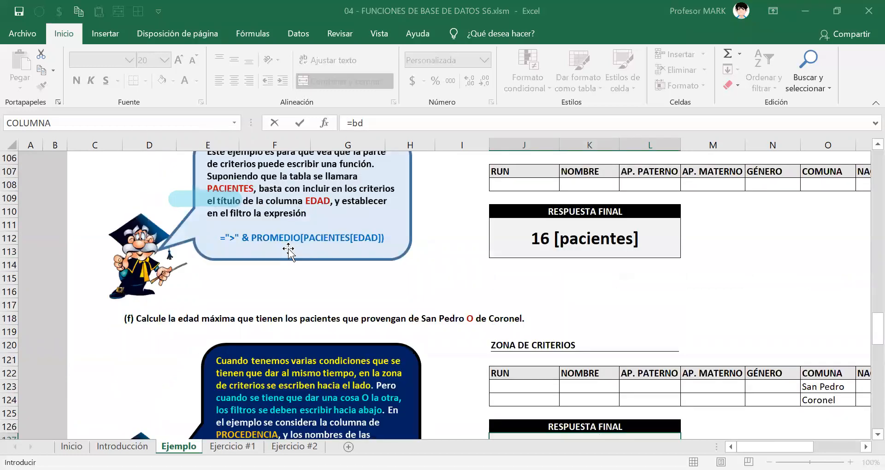
scroll(288, 250, down, 4)
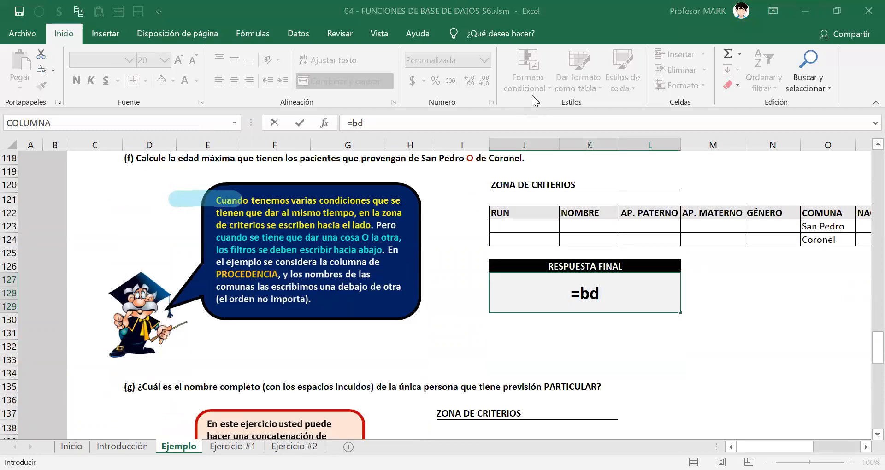
scroll(175, 271, up, 8)
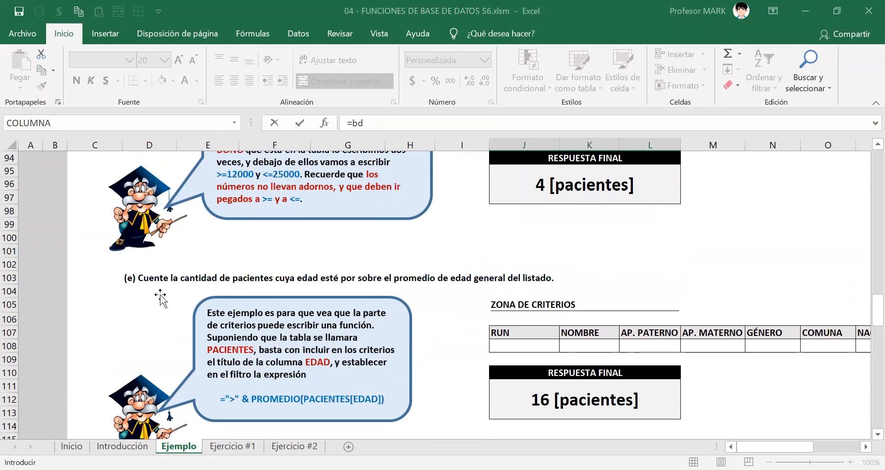
scroll(162, 287, down, 1)
scroll(162, 286, down, 5)
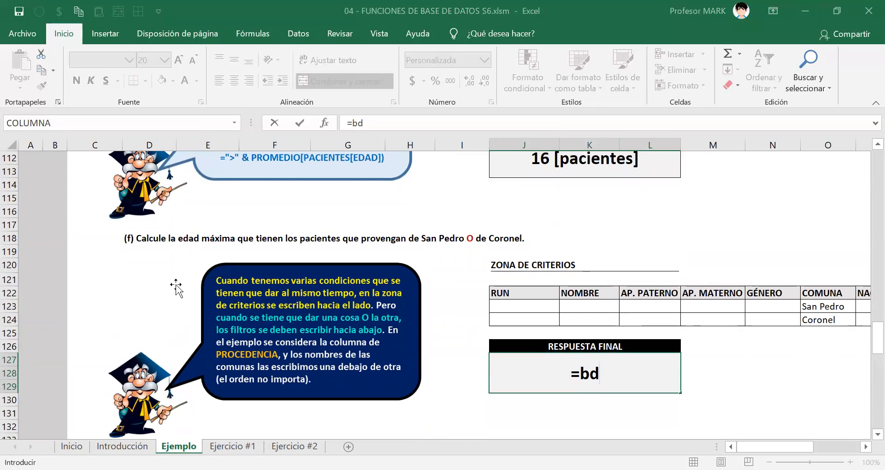
Complete the function name as BDMAX in J127 and set PACIENTES[#Todo] as its database argument.
click(608, 374)
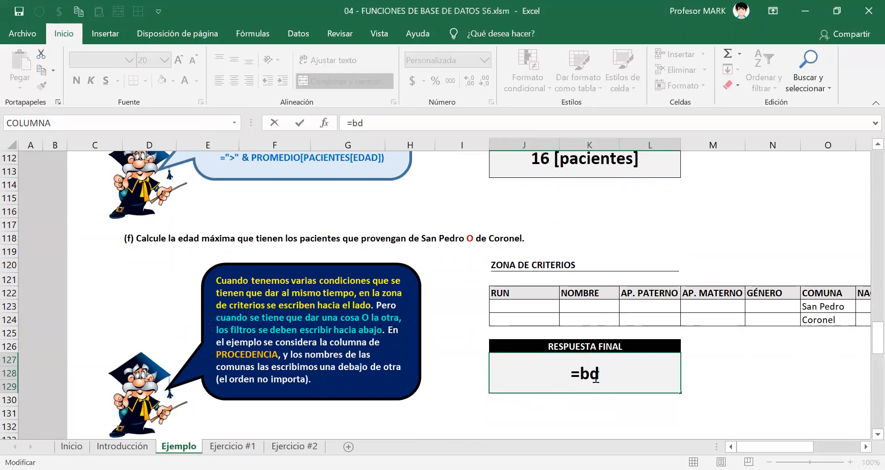
text(MAX()
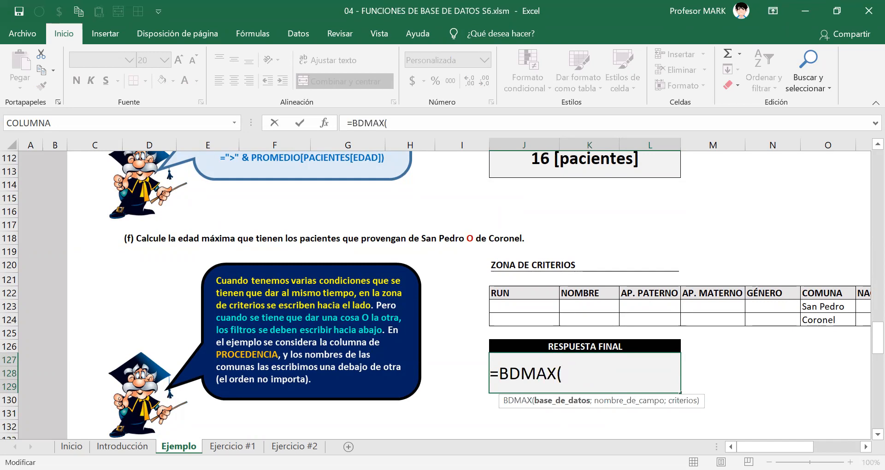
click(866, 446)
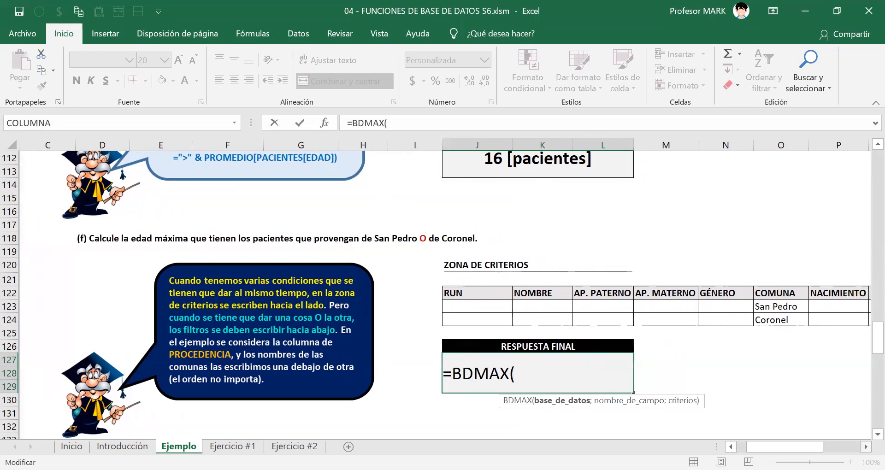
click(866, 446)
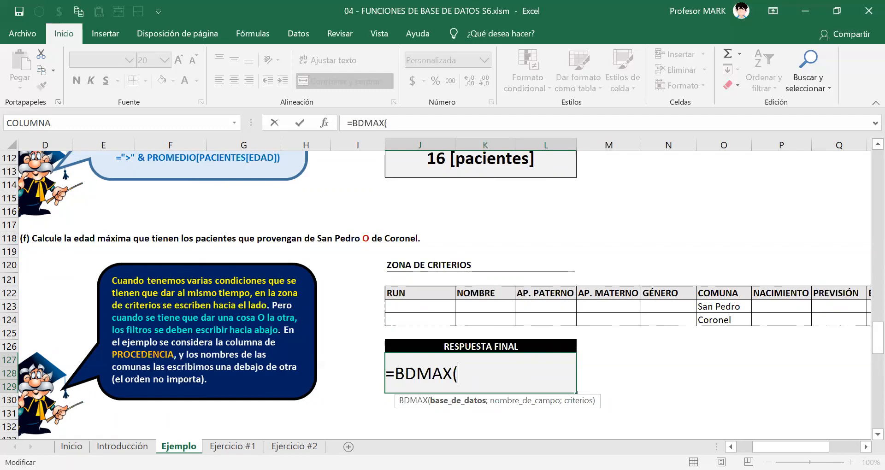
text(PACIENTES)
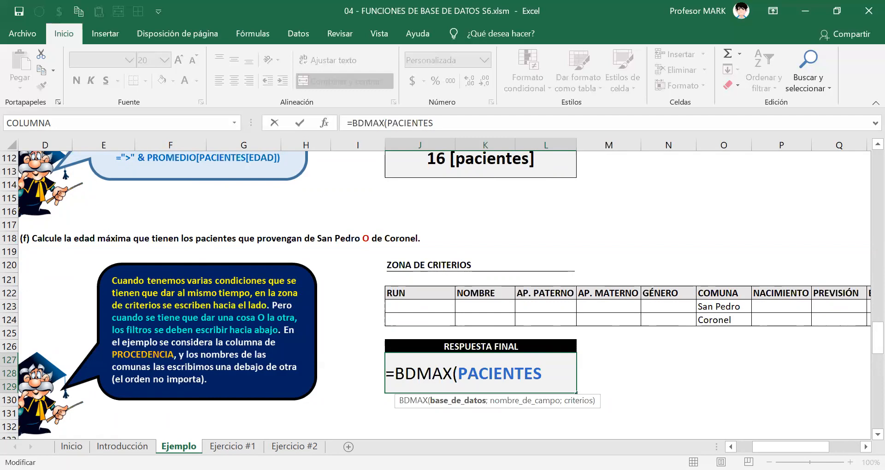
text([)
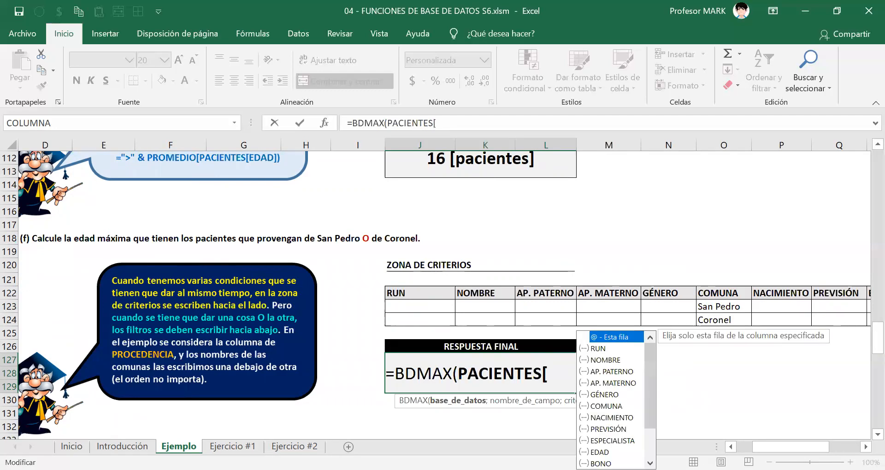
text(#Todo])
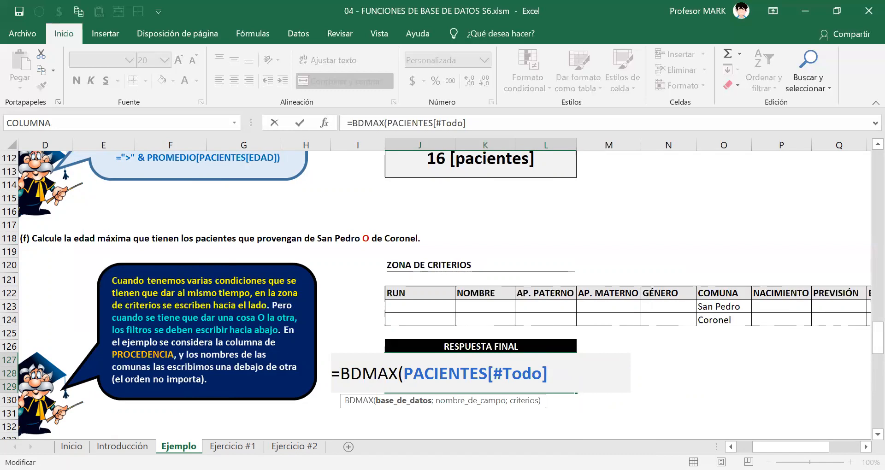
text(;)
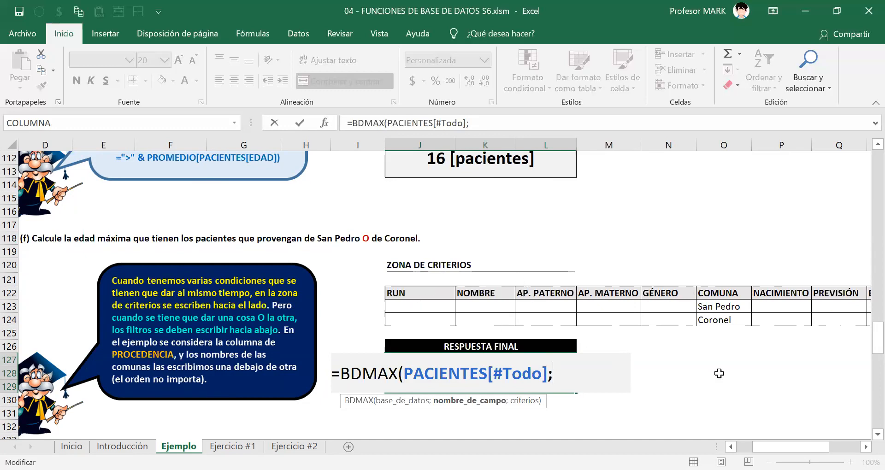
Reference the EDAD header cell S122 of the criteria zone as the formula's field name argument.
click(865, 447)
click(865, 447)
click(866, 446)
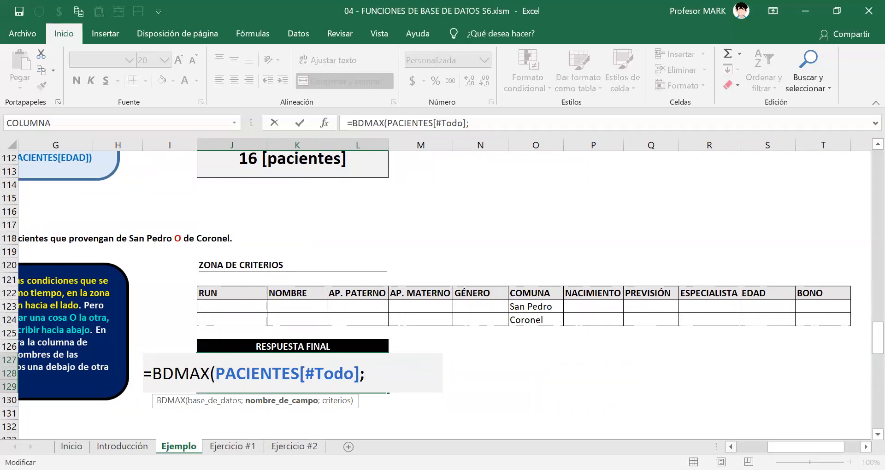
click(731, 446)
click(731, 446)
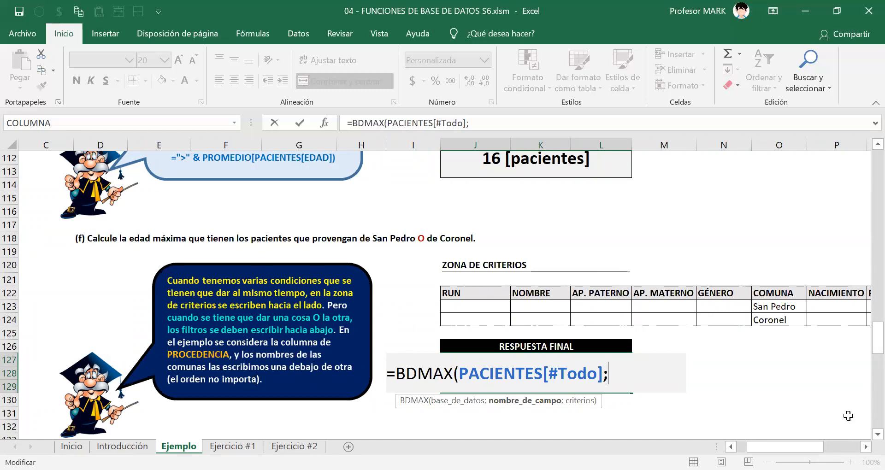
click(865, 446)
click(865, 446)
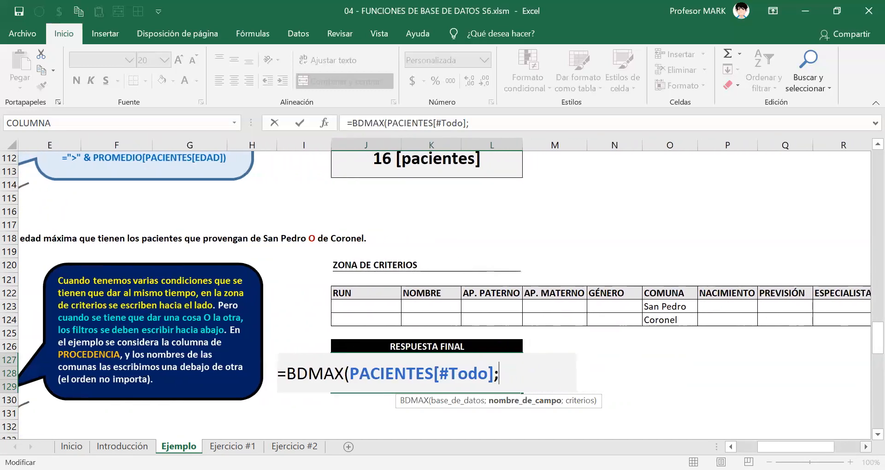
click(865, 446)
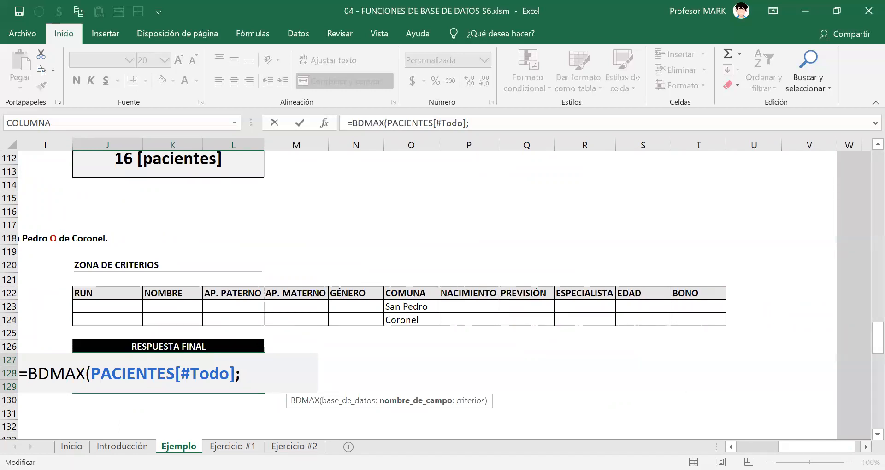
scroll(442, 295, right, 2)
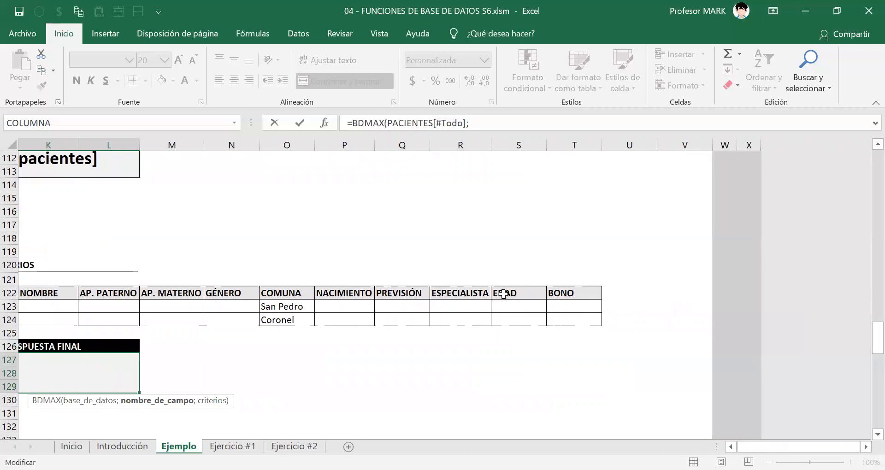
click(500, 295)
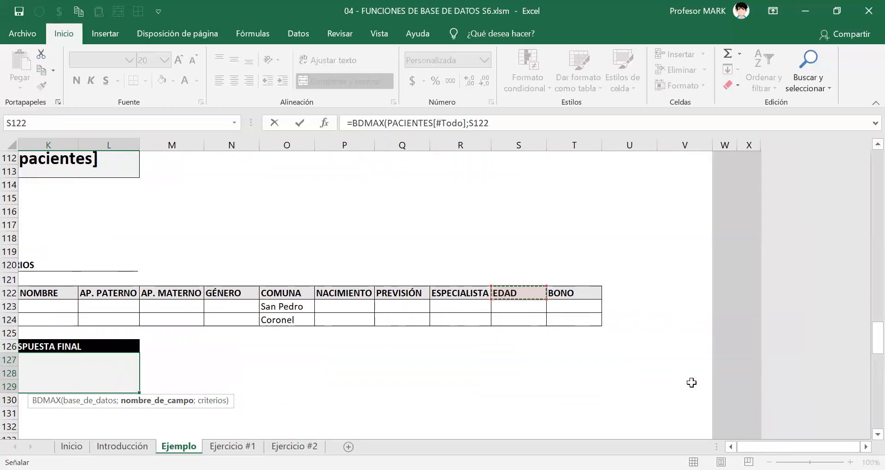
click(731, 446)
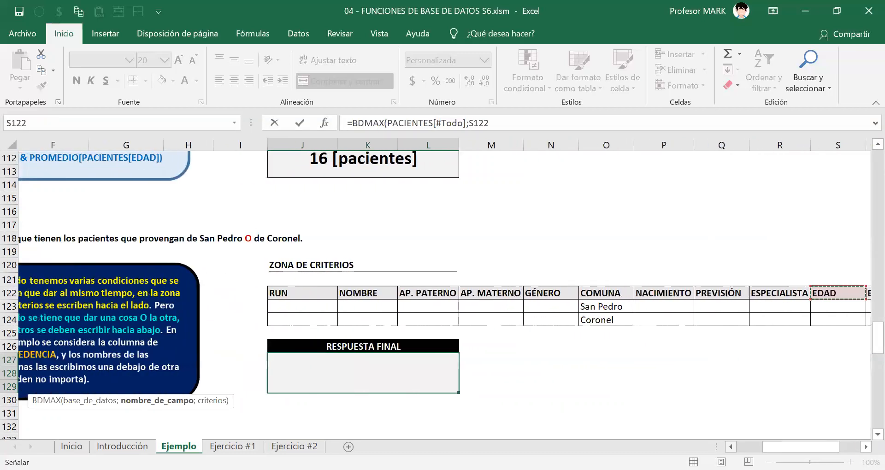
Try the quoted texts "EDAD" and "edad" as the field name argument, and restore the S122 reference.
key(F2)
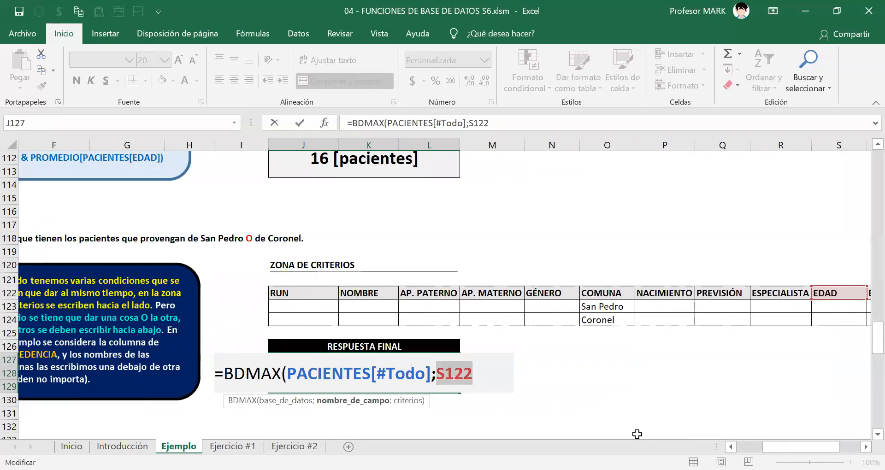
key(BackSpace)
text(")
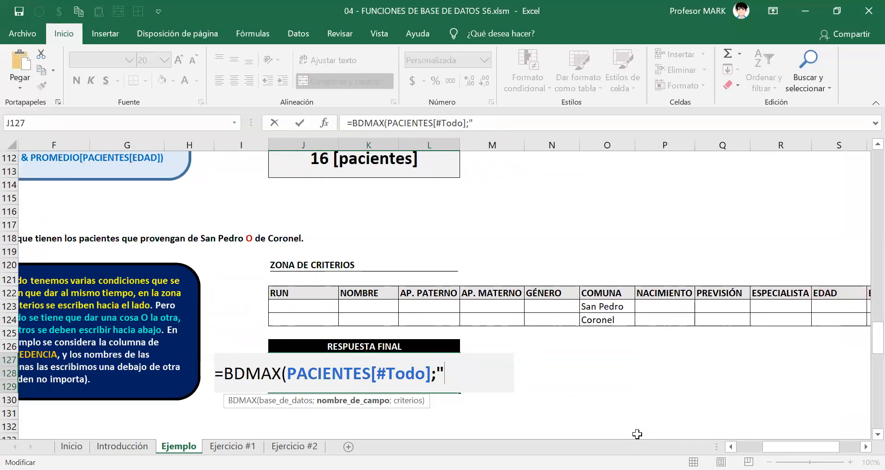
text(EDAD")
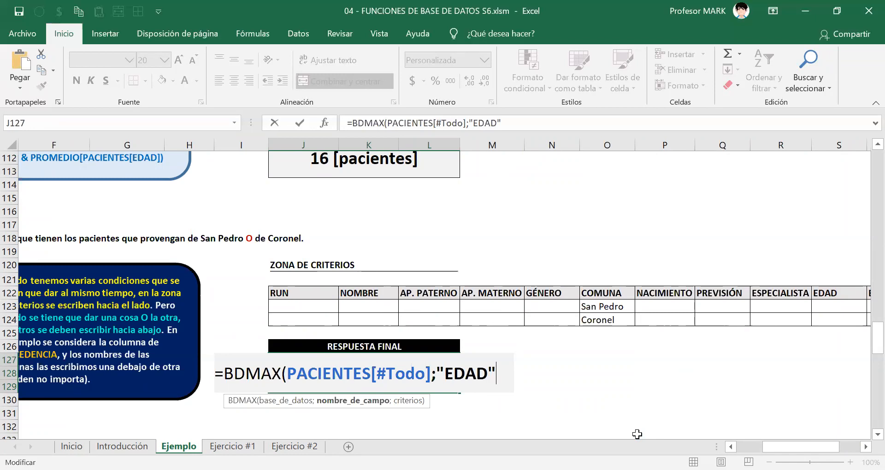
key(BackSpace)
key(BackSpace)
key(BackSpace)
key(BackSpace)
key(BackSpace)
text(eda)
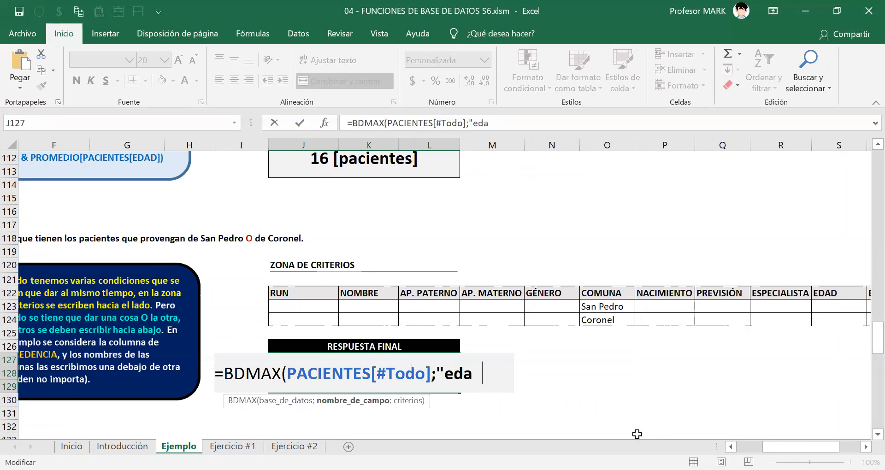
text(d")
key(BackSpace)
key(BackSpace)
key(BackSpace)
key(BackSpace)
key(BackSpace)
key(BackSpace)
key(ctrl+v)
Set the COMUNA header with its two criteria, O122:O124, as the criteria argument and enter the finished formula.
text(;)
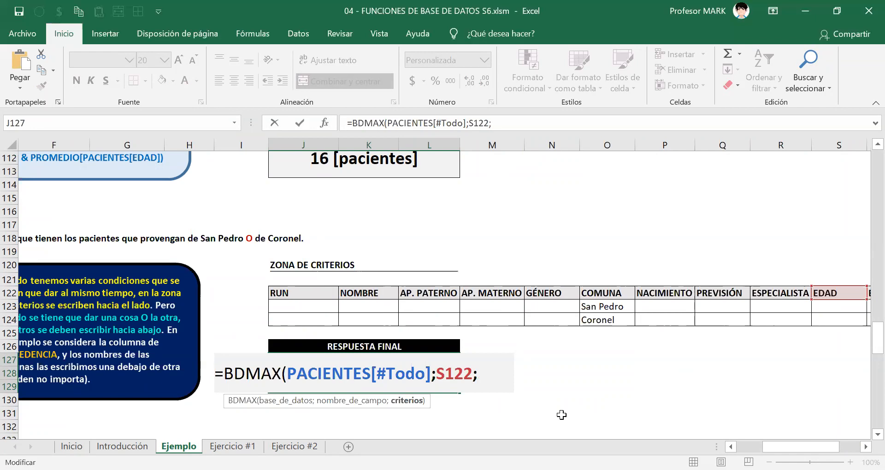
click(612, 292)
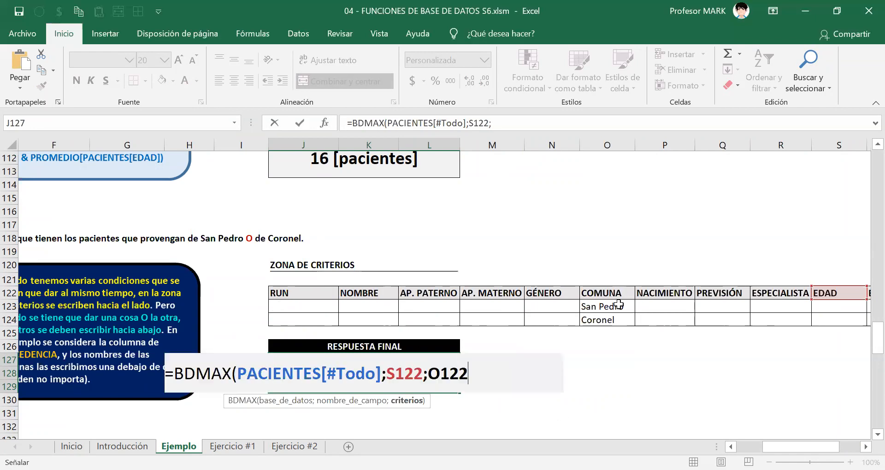
drag(618, 305, 619, 320)
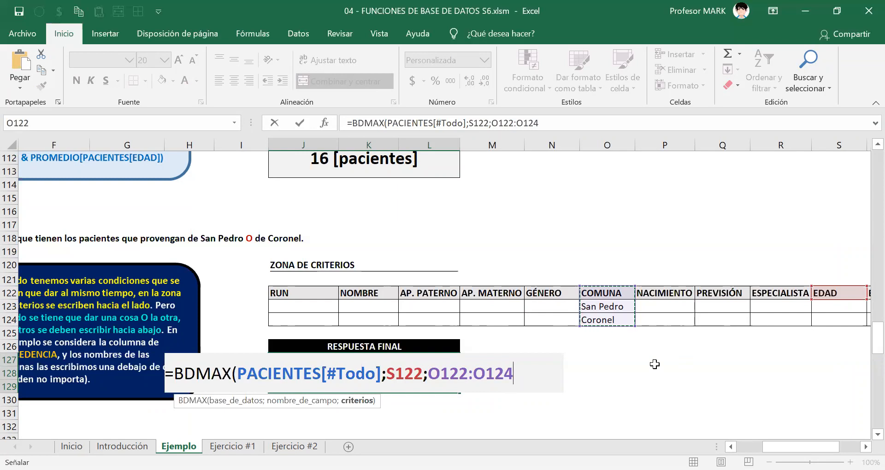
scroll(445, 295, right, 2)
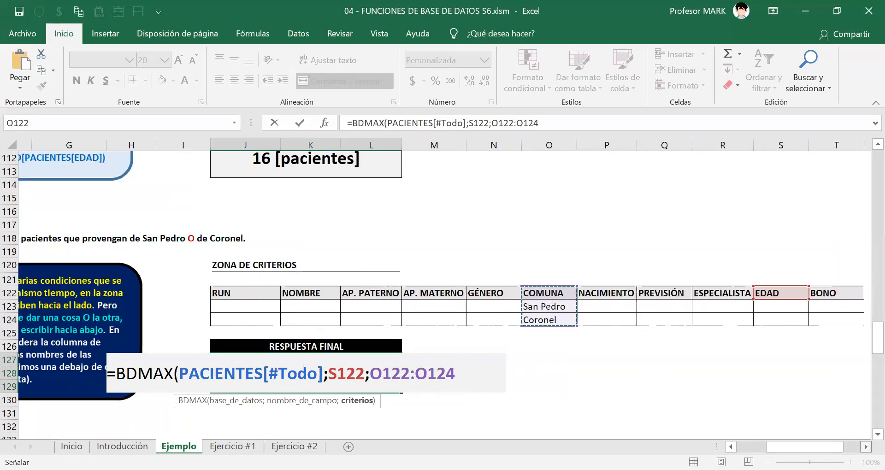
scroll(443, 295, right, 3)
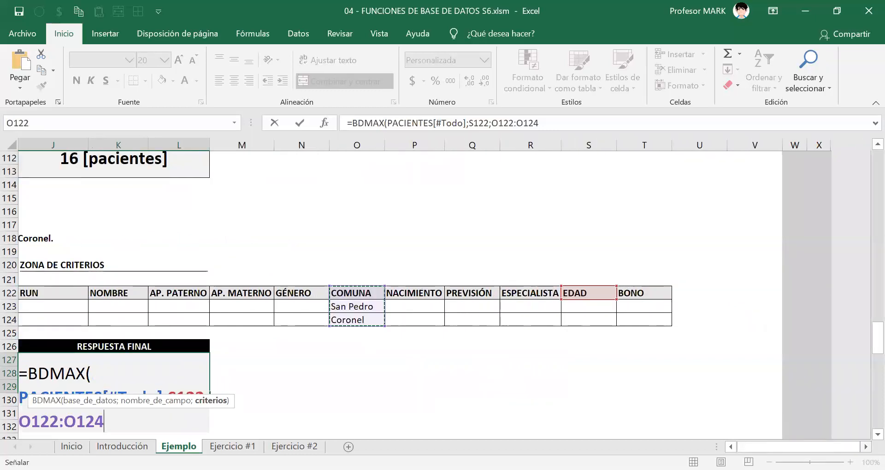
scroll(442, 295, right, 1)
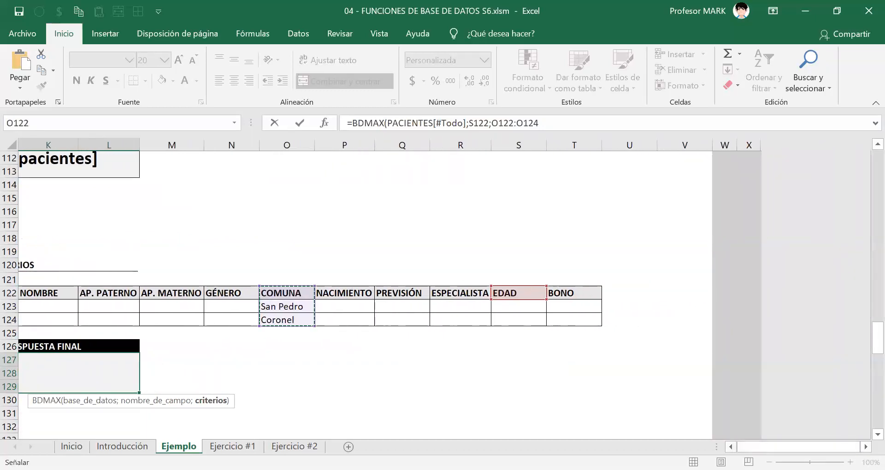
scroll(443, 295, left, 1)
scroll(442, 295, left, 1)
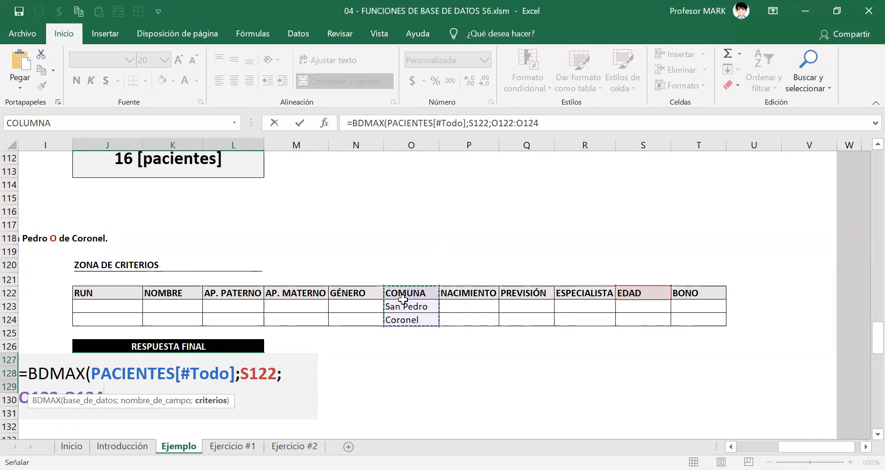
text())
key(Return)
key(Up)
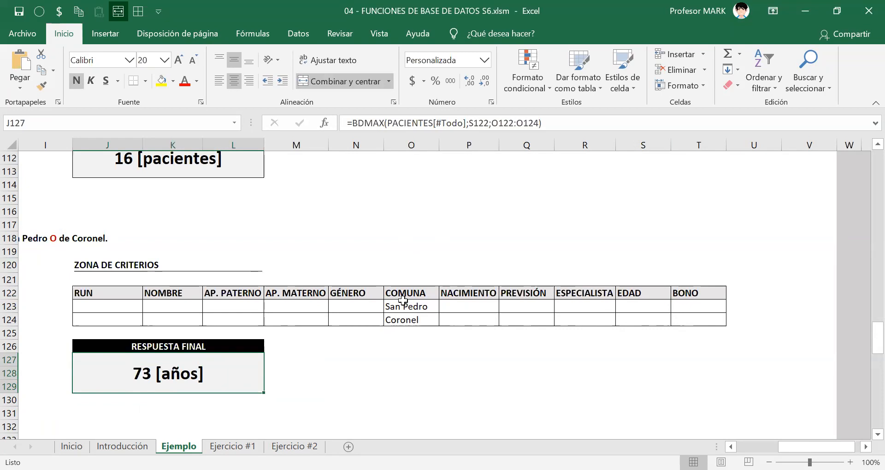
Replace the criteria argument of the J127 formula with the whole criteria block J122:T124 and enter it.
key(F2)
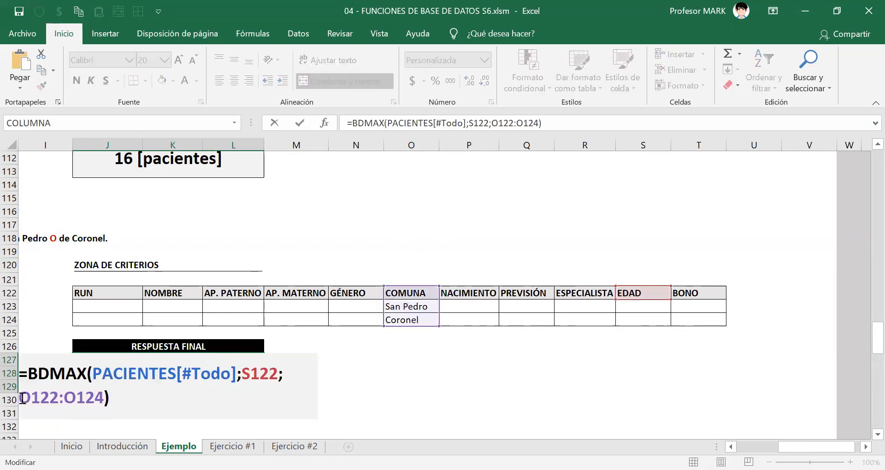
click(22, 397)
click(219, 427)
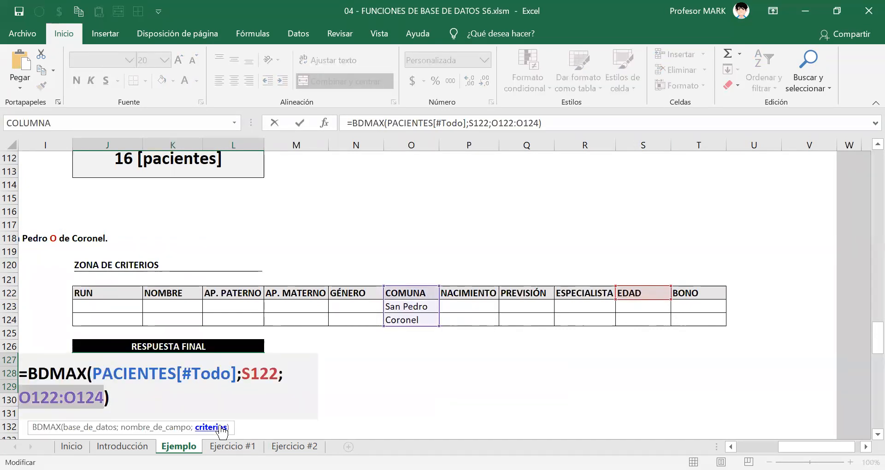
key(Delete)
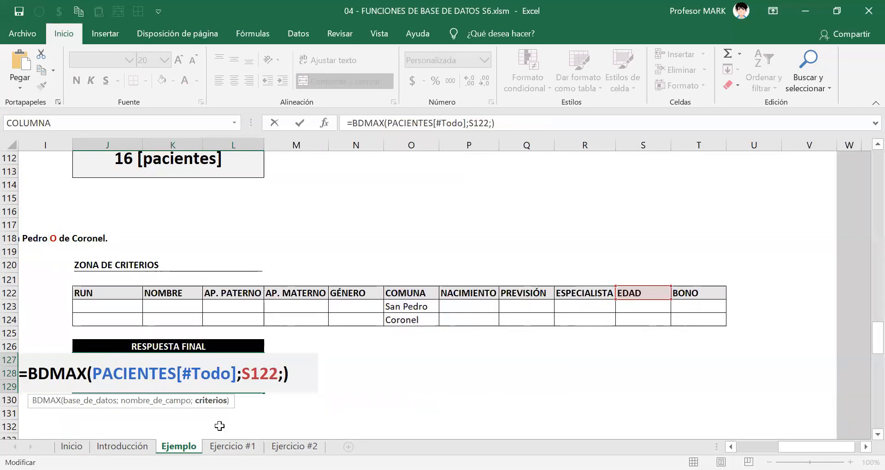
click(109, 294)
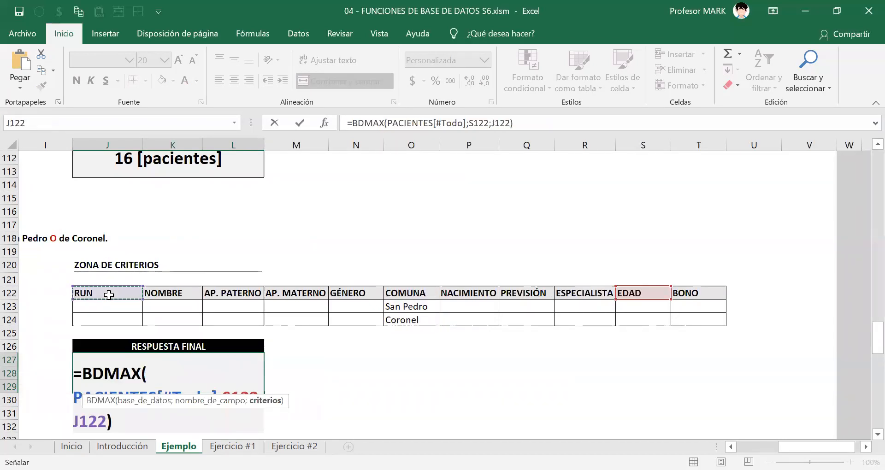
key(ctrl+shift+Right)
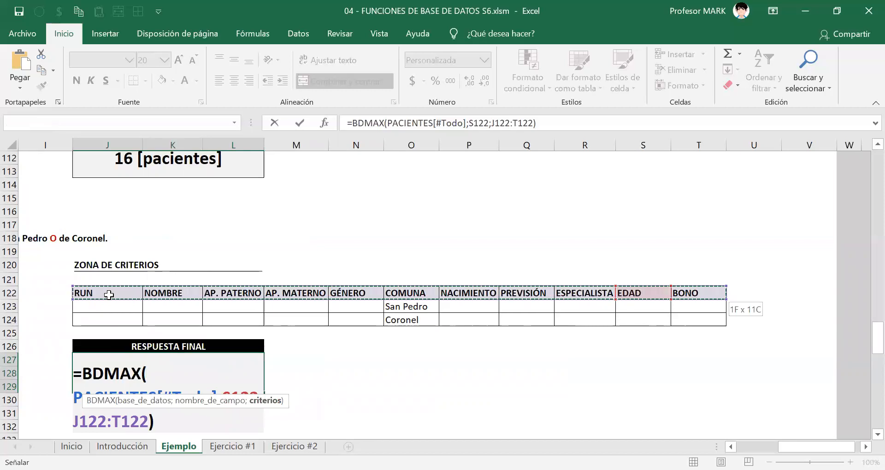
key(shift+Down)
key(shift+Down)
key(shift+Down)
key(shift+Down)
key(shift+Up)
key(shift+Up)
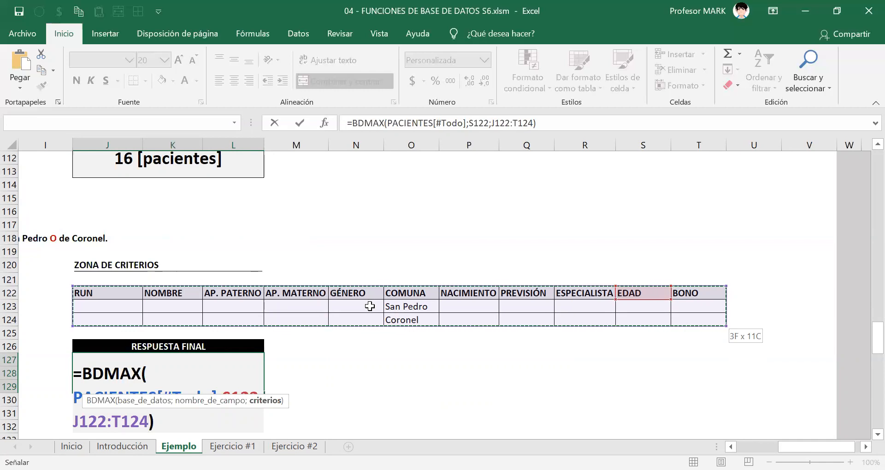
key(Return)
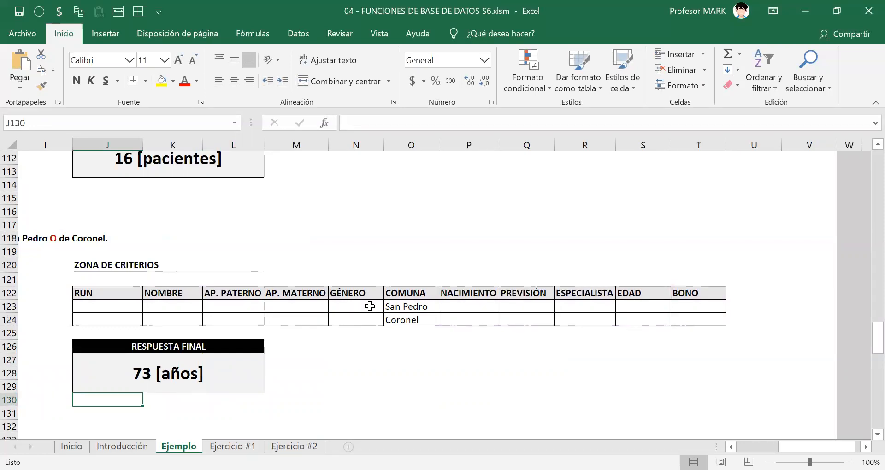
Highlight the COMUNA criteria O122:O124 and the full criteria block from J122 to compare both valid ranges.
drag(396, 294, 402, 323)
drag(86, 292, 641, 340)
key(shift+Right)
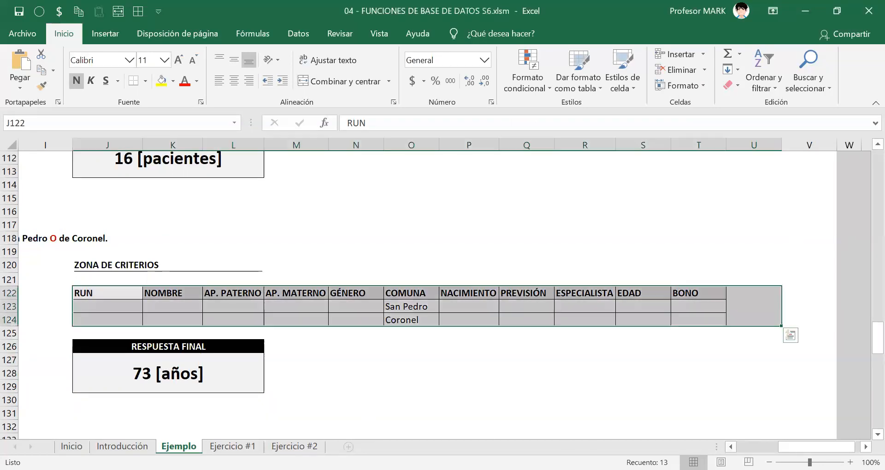
Examine the OR-criteria hint of exercise (f) and the statement, hint and answer area of exercise (g) about the person with PARTICULAR coverage.
scroll(274, 294, left, 6)
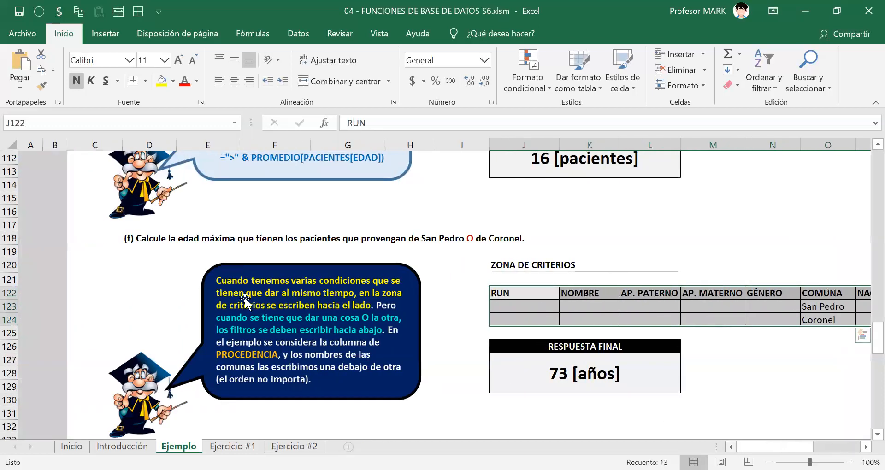
scroll(274, 293, down, 3)
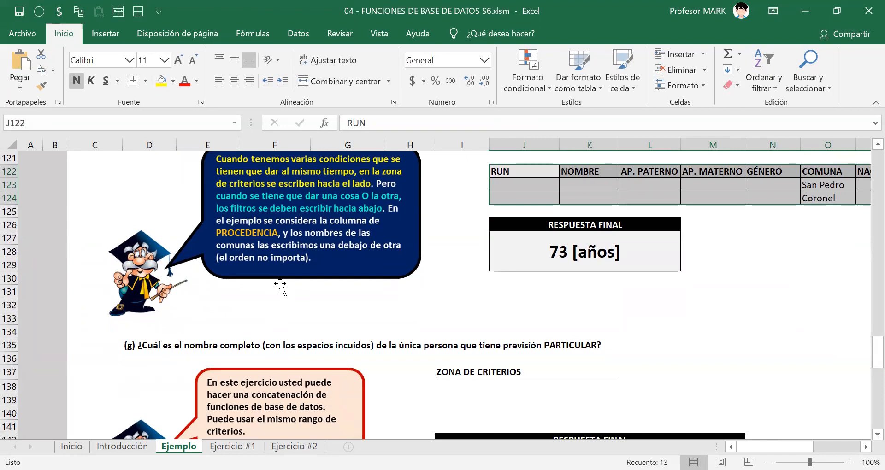
scroll(280, 287, down, 2)
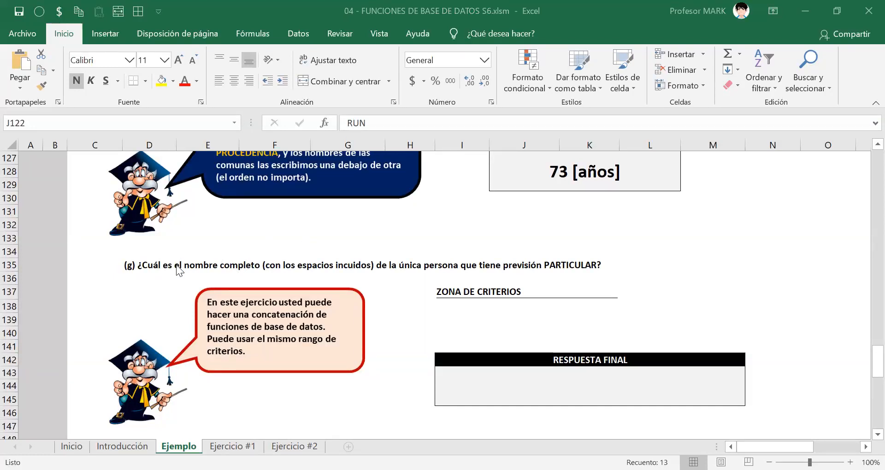
click(256, 267)
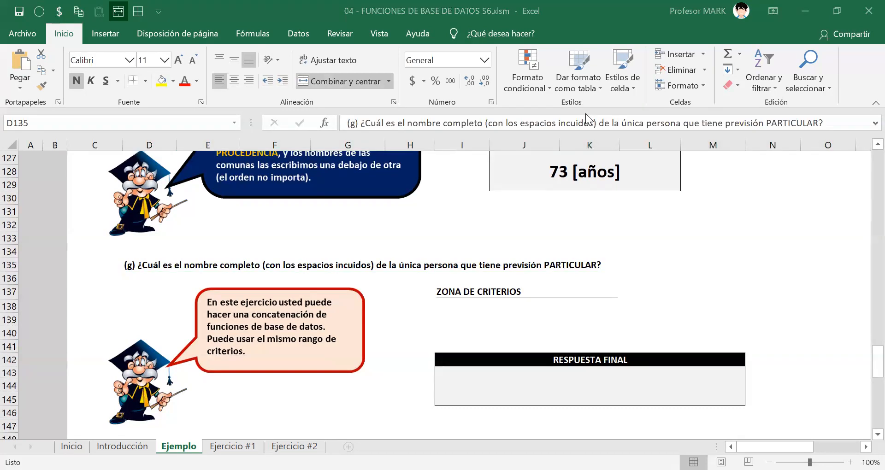
click(179, 267)
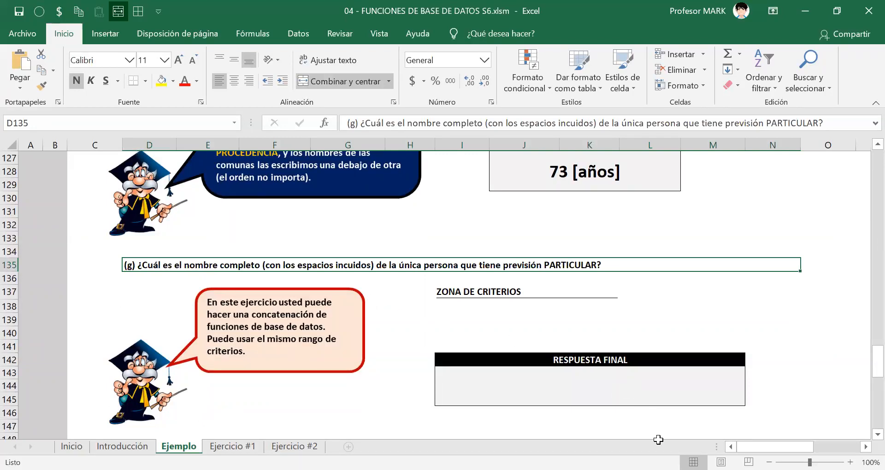
scroll(383, 314, right, 4)
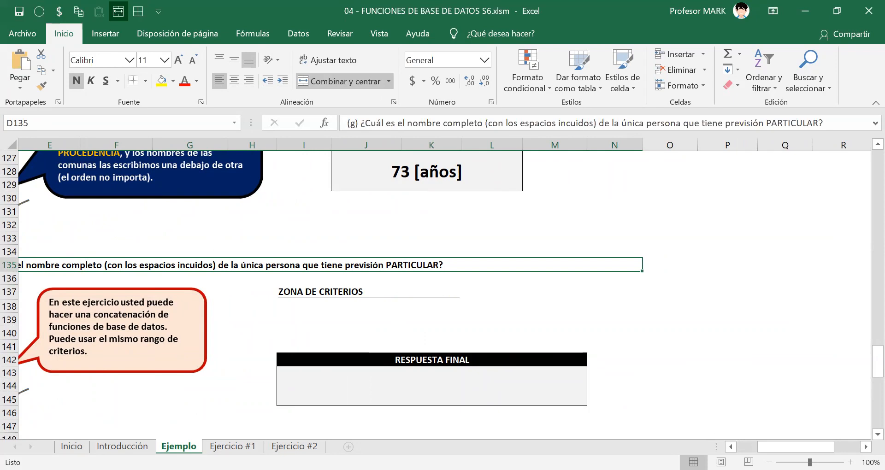
scroll(316, 265, left, 3)
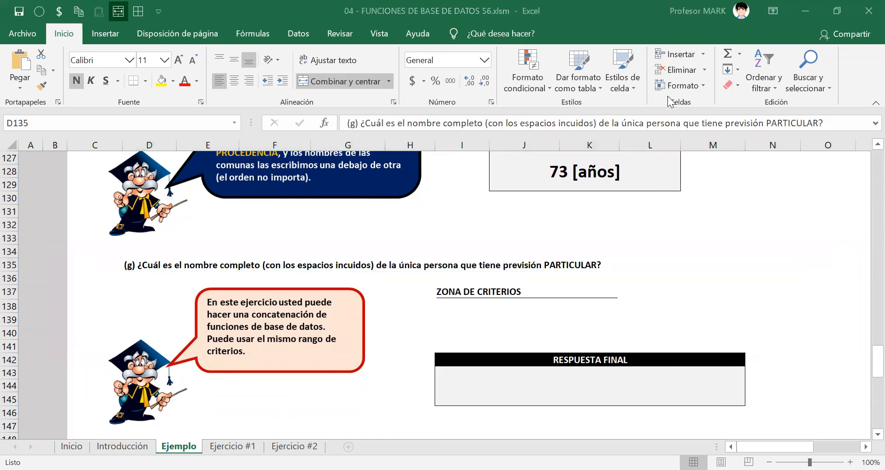
Filter the patient table by PREVISIÓN so that only PARTICULAR records are shown.
scroll(408, 282, up, 20)
scroll(421, 307, up, 19)
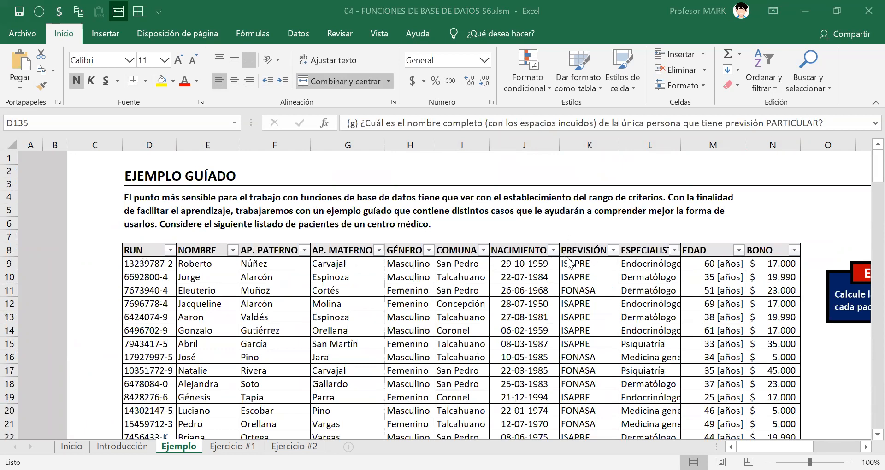
click(614, 251)
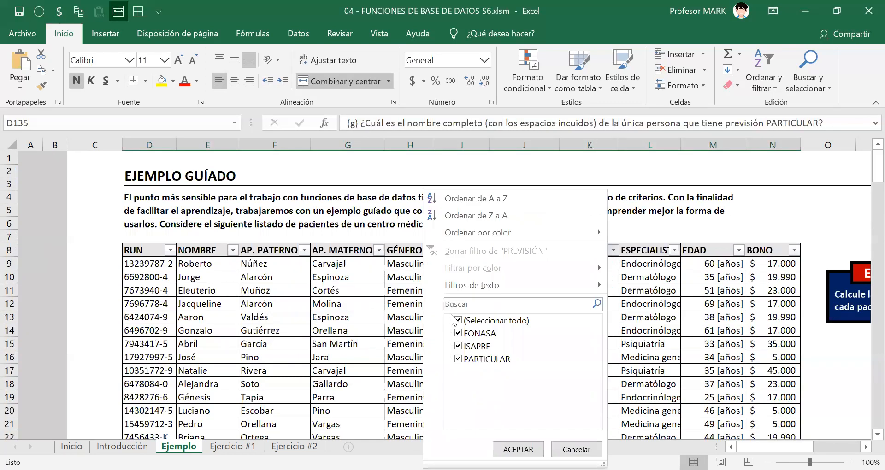
click(458, 321)
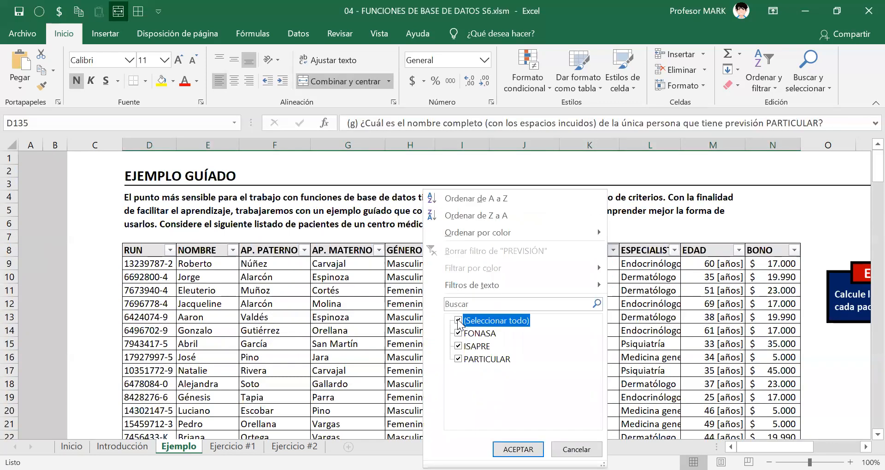
click(458, 358)
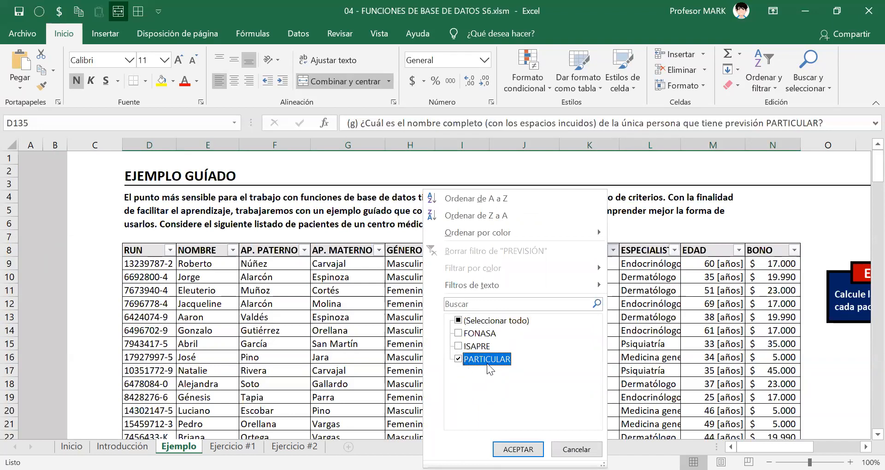
click(518, 449)
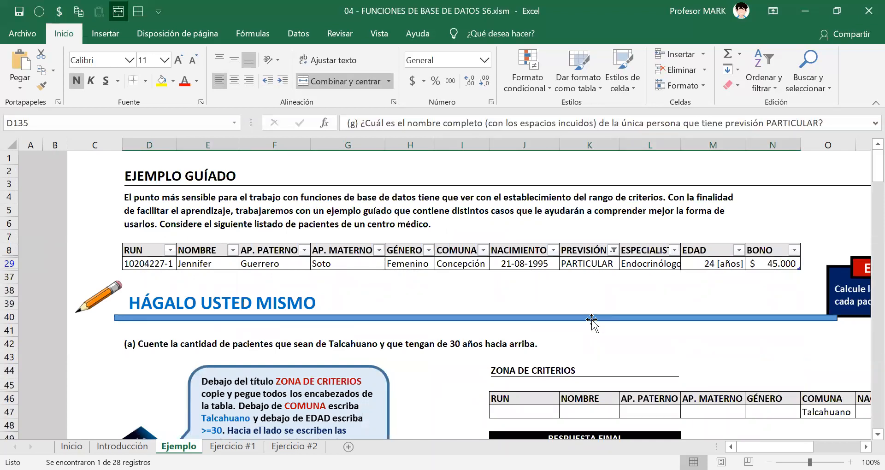
Highlight the filtered patient's first name and two surnames, E29:G29, and the whole record D29:N29.
click(193, 264)
click(260, 266)
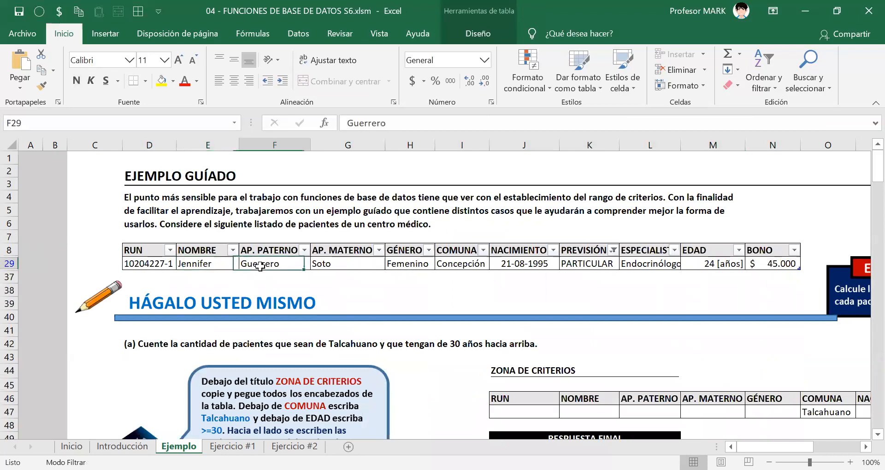
click(325, 265)
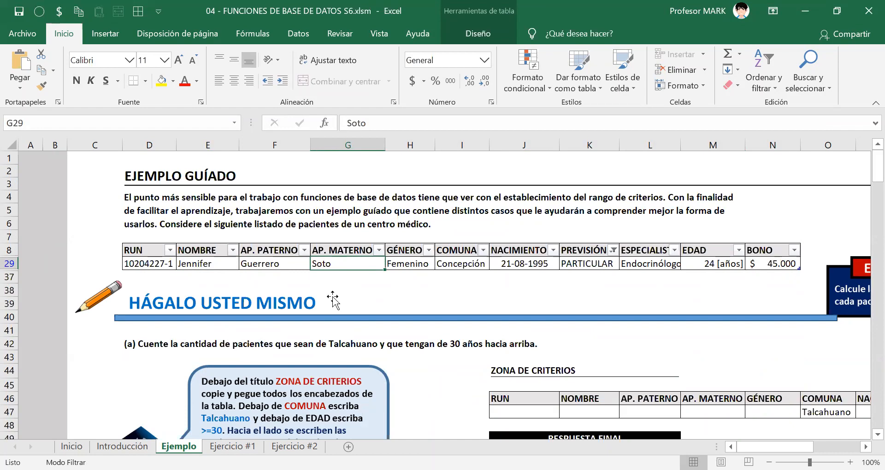
click(191, 266)
click(263, 264)
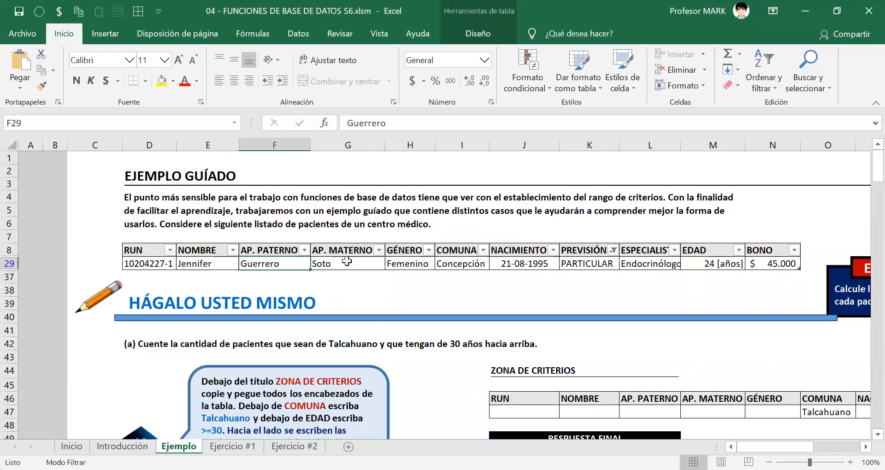
click(347, 263)
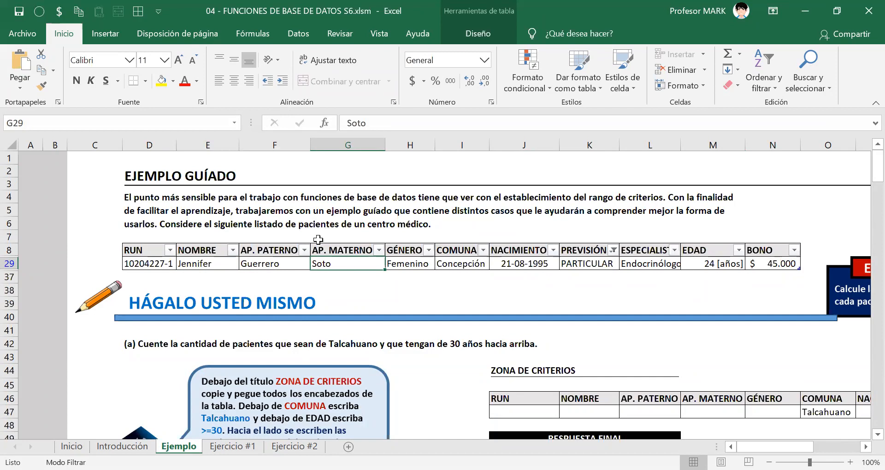
drag(210, 262, 336, 261)
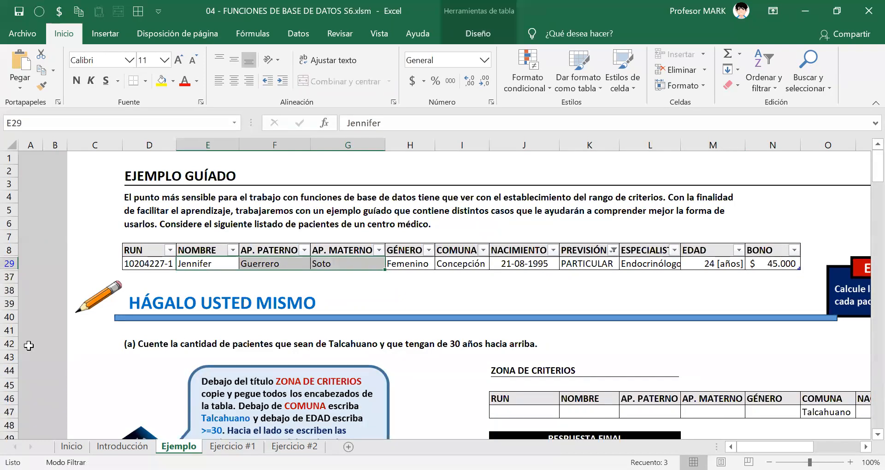
drag(192, 264, 765, 264)
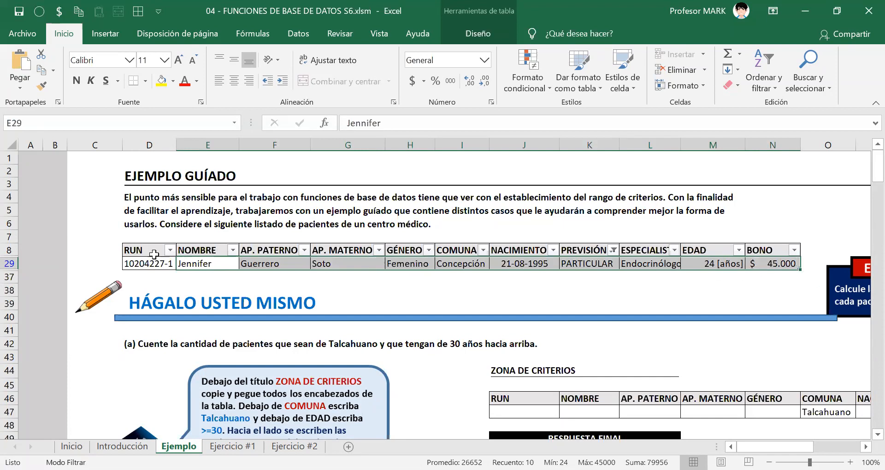
drag(154, 262, 771, 259)
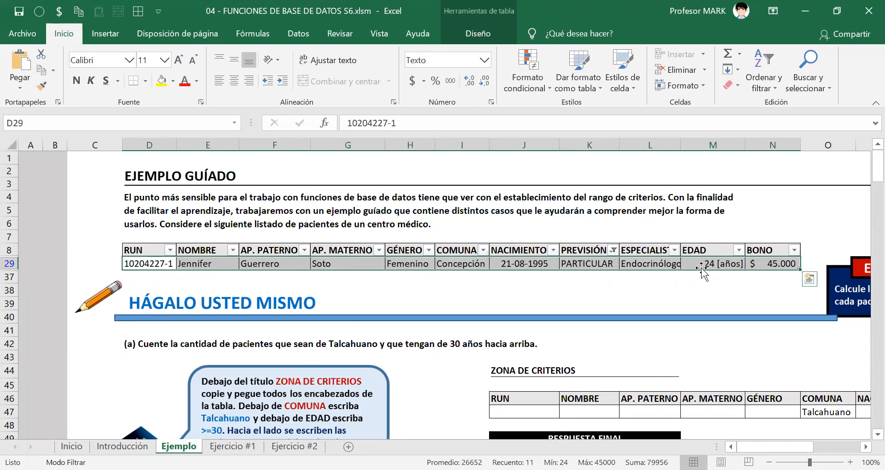
Restore all values in the PREVISIÓN filter of the patient table.
click(613, 250)
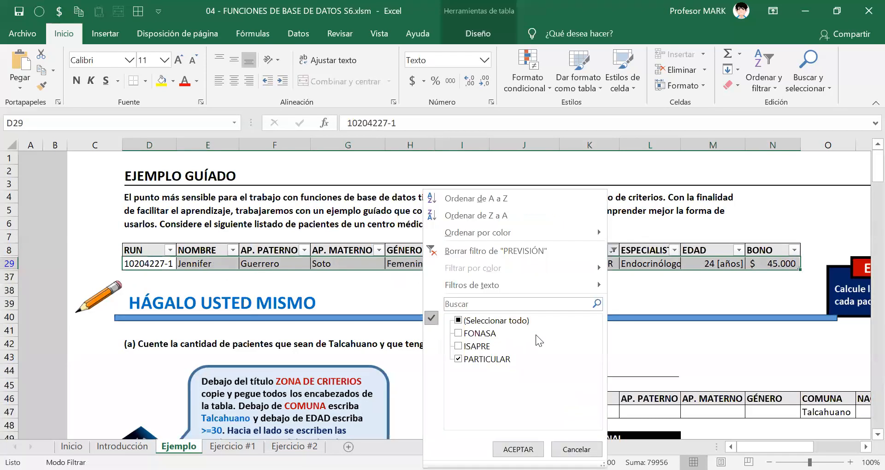
click(475, 321)
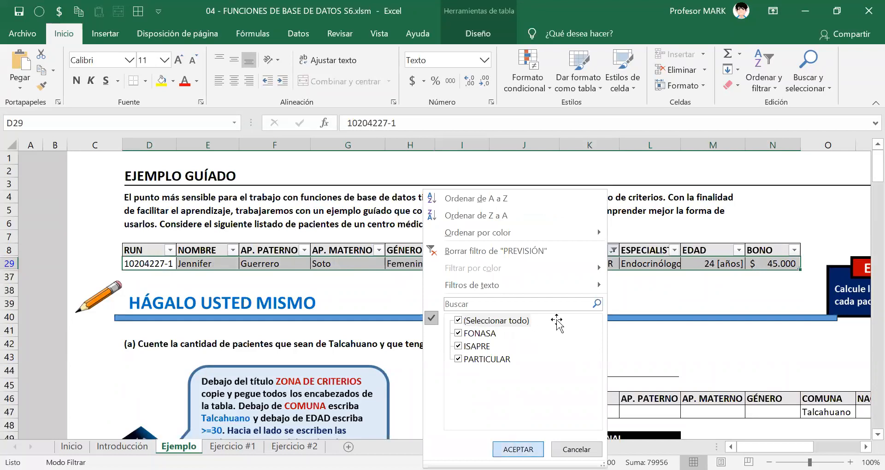
Copy the criteria headers J122:T122 of exercise (f) into the criteria zone of exercise (g), starting at I139.
scroll(556, 320, down, 20)
scroll(557, 318, down, 10)
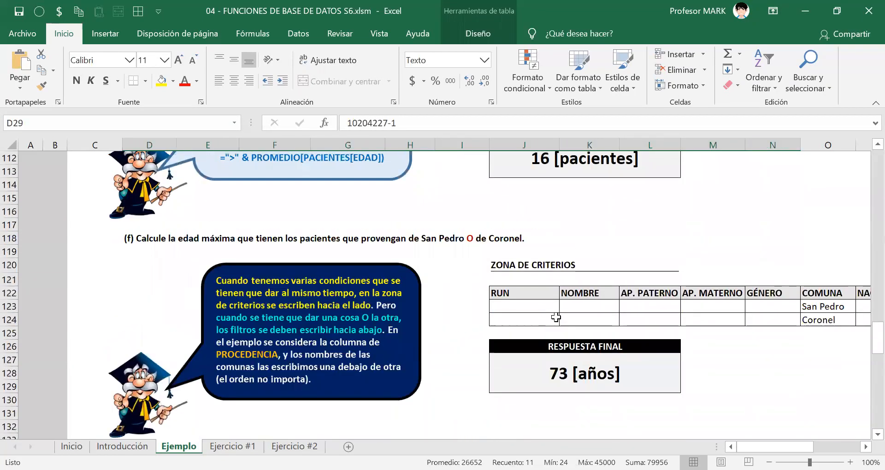
scroll(557, 318, up, 2)
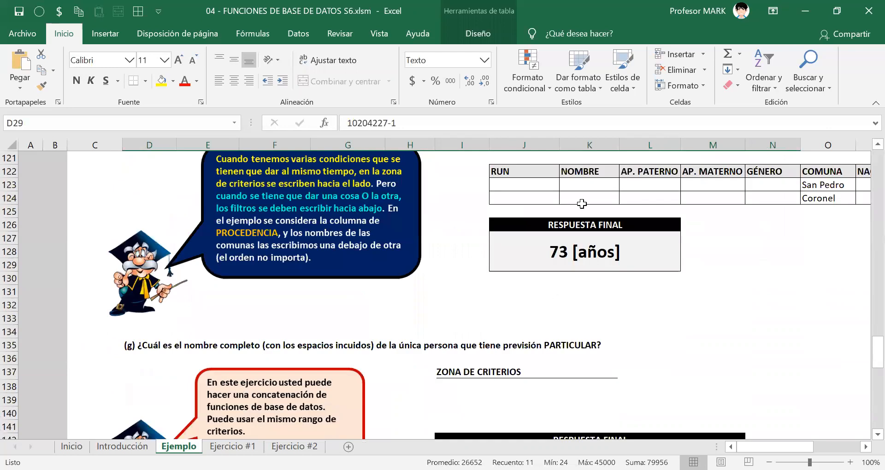
click(536, 171)
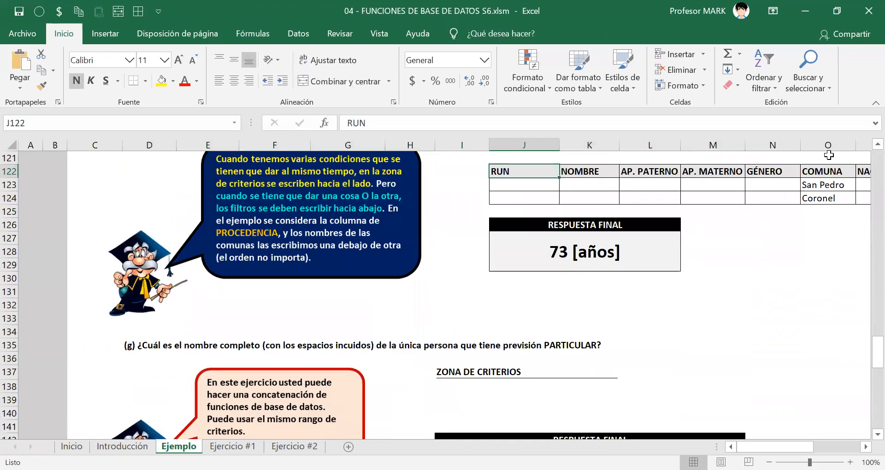
key(ctrl+shift+Right)
key(ctrl+c)
key(Down)
key(Down)
key(Down)
key(Down)
key(Down)
key(Down)
key(Down)
key(Down)
key(Down)
key(Down)
key(Down)
key(Down)
key(Down)
key(Down)
key(Down)
key(Down)
key(Down)
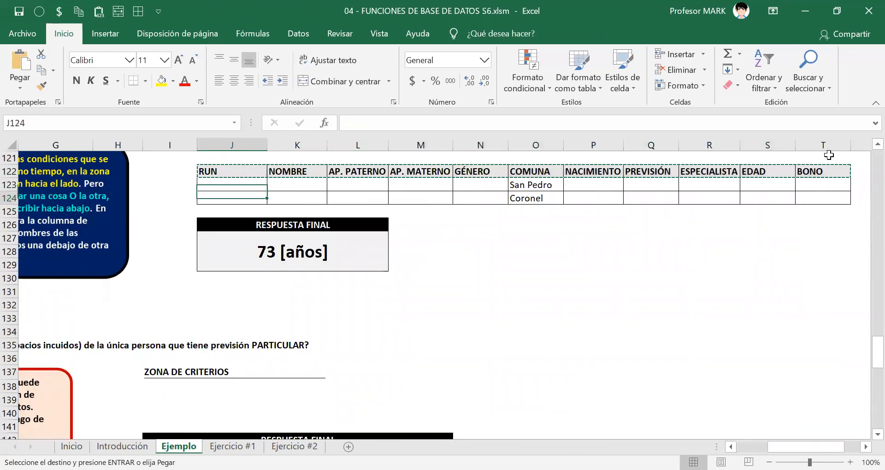
key(Up)
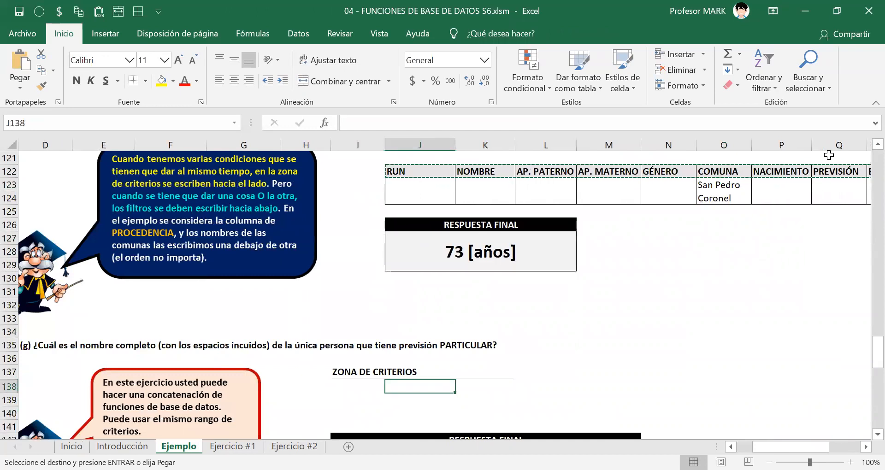
key(Left)
key(Down)
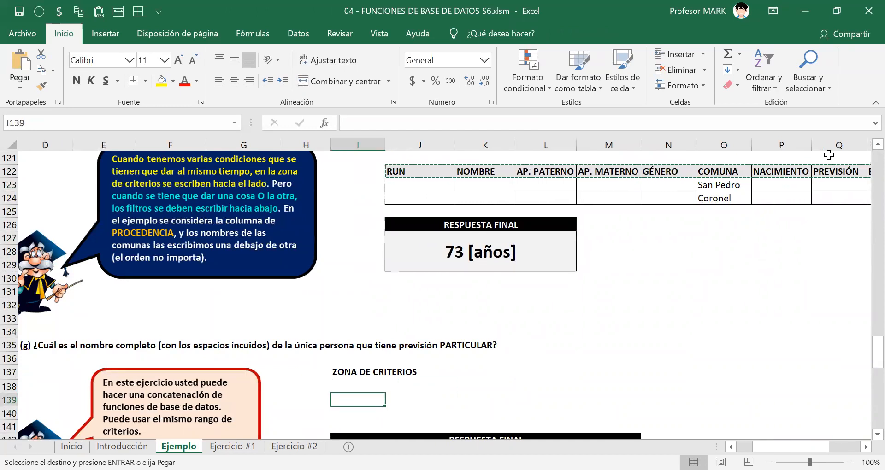
key(ctrl+v)
Apply all borders to the pasted headers and the empty row below them, I139:S140.
key(shift+Down)
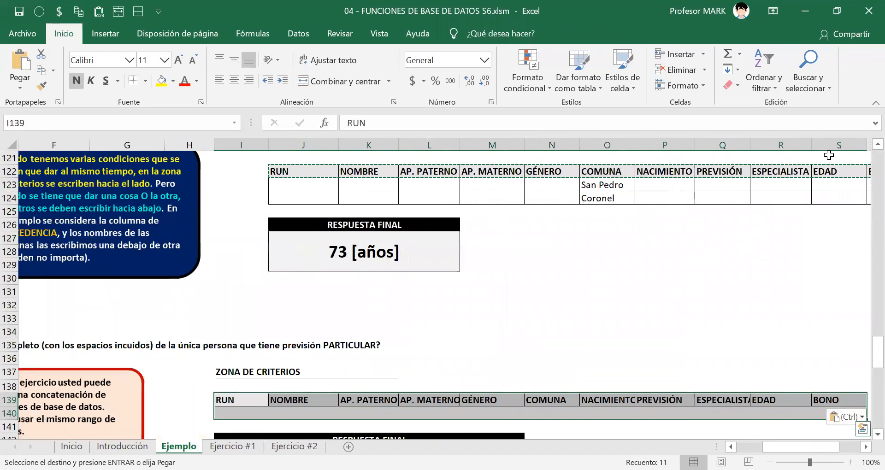
key(alt+7)
key(Down)
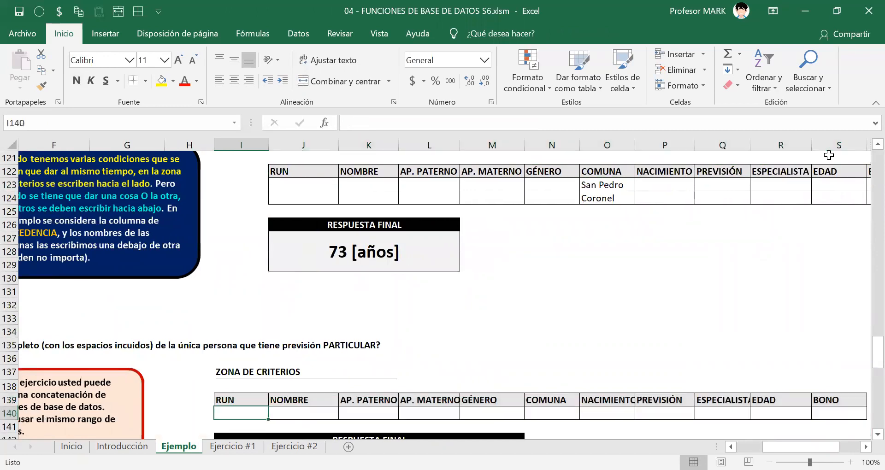
key(Left)
key(Left)
key(Left)
key(Left)
key(Left)
key(Left)
key(Left)
key(Left)
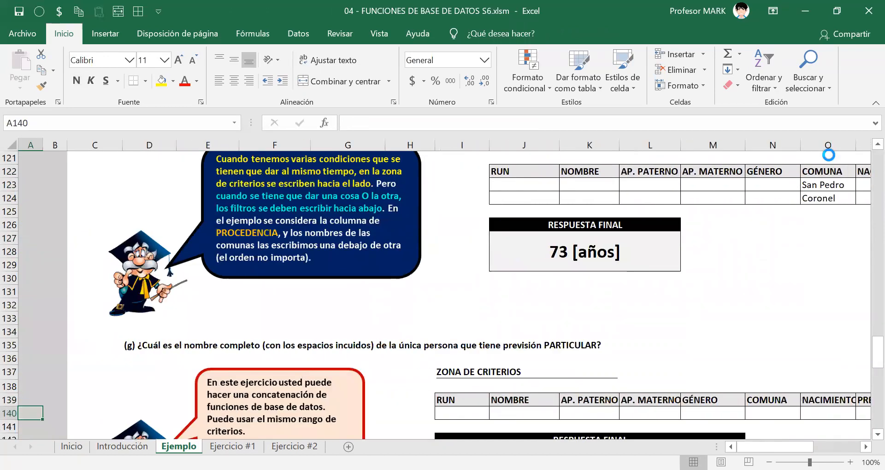
key(Right)
key(Right)
key(Right)
key(Right)
key(Right)
key(Right)
key(Right)
key(Right)
key(Down)
key(Down)
key(Down)
key(Down)
key(Down)
key(Down)
key(Down)
key(Down)
key(Down)
key(Down)
key(Down)
key(Down)
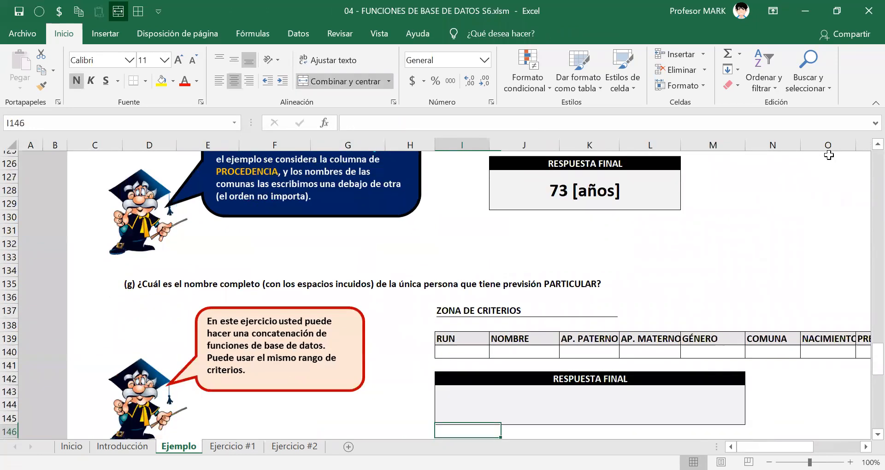
key(Up)
key(Up)
key(Up)
key(Up)
key(Up)
key(Up)
key(Up)
key(Up)
key(Up)
key(Up)
key(Up)
key(Up)
key(Up)
key(Up)
key(Up)
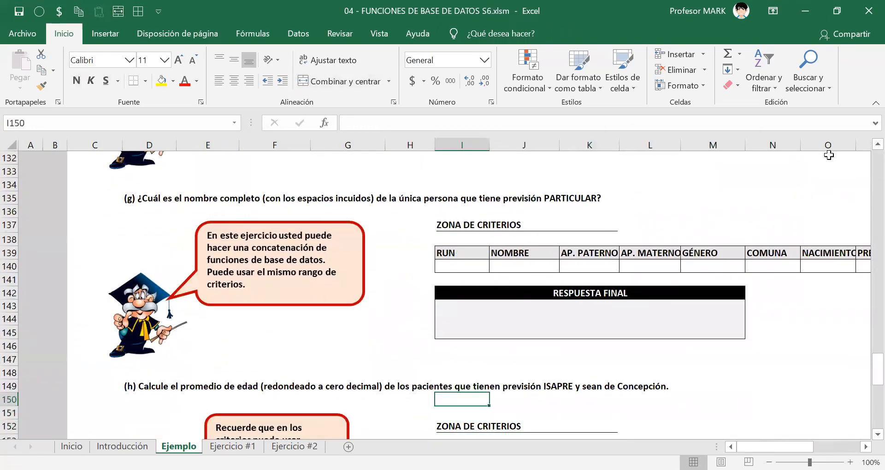
key(Up)
key(Up)
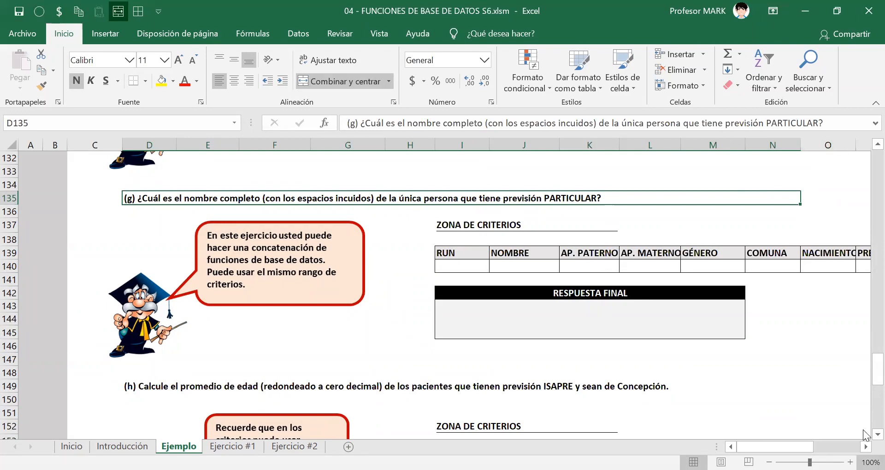
Autofit the NACIMIENTO and ESPECIALISTA columns, O and Q, so their criteria headers fit.
scroll(837, 420, right, 6)
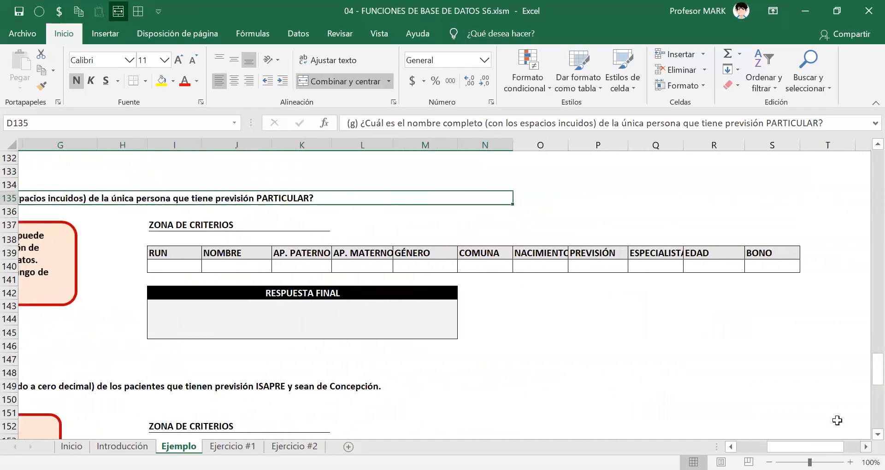
click(550, 249)
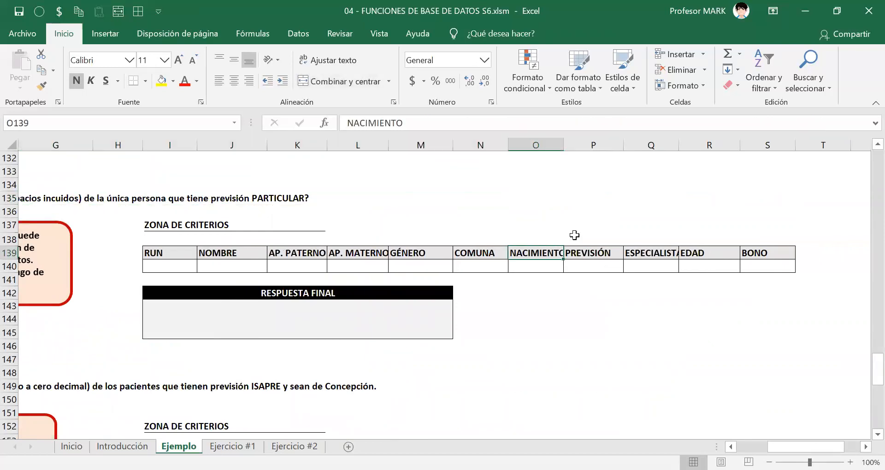
key(Right)
key(Right)
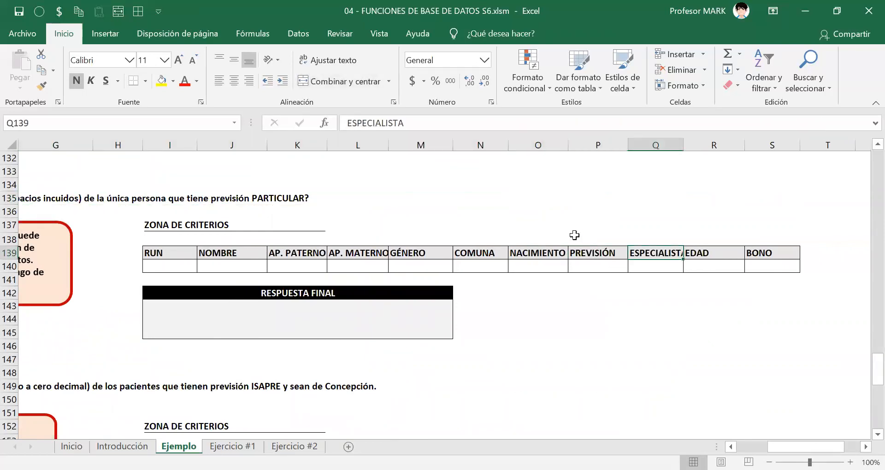
Enter PARTICULAR as the criterion under PREVISIÓN in P140 of exercise (g).
key(Down)
key(Left)
text(PARTICULAR)
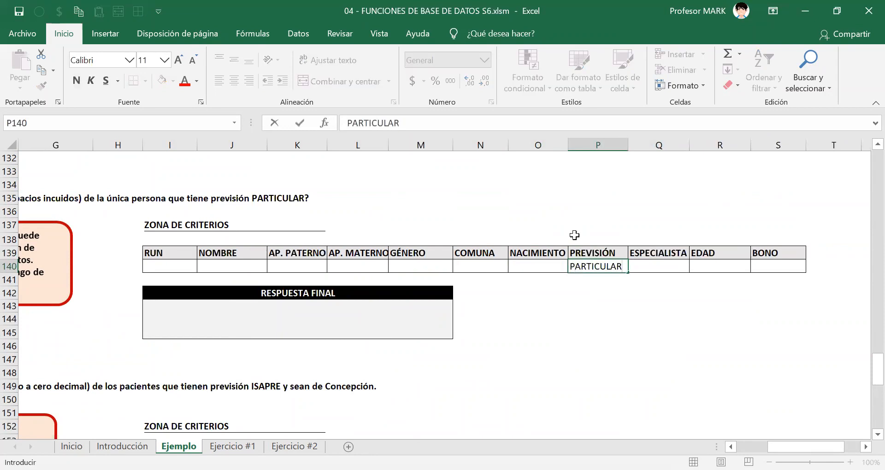
key(Return)
key(Up)
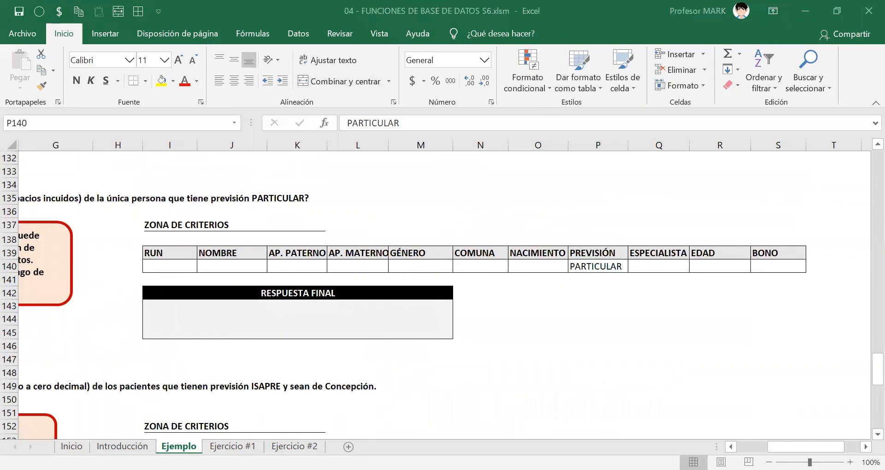
Start a BDEXTRAER formula in the RESPUESTA FINAL cell I143 of exercise (g).
scroll(442, 295, left, 2)
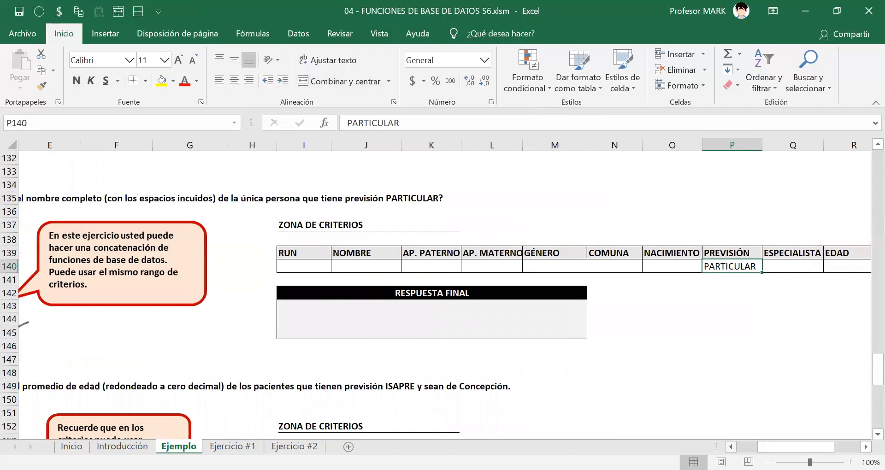
click(355, 323)
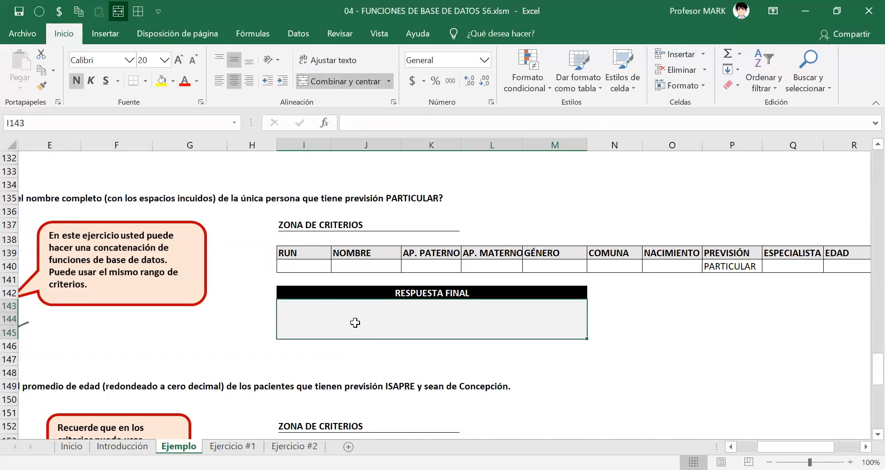
text(=BD)
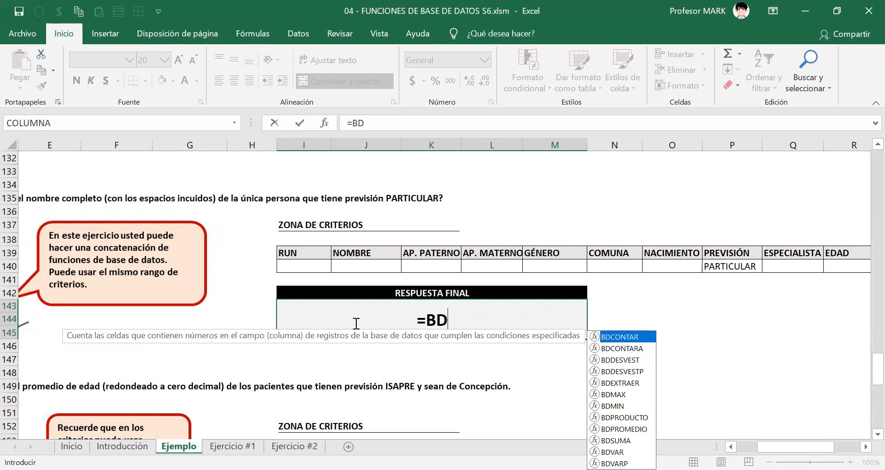
key(Down)
key(Down)
key(Down)
key(Down)
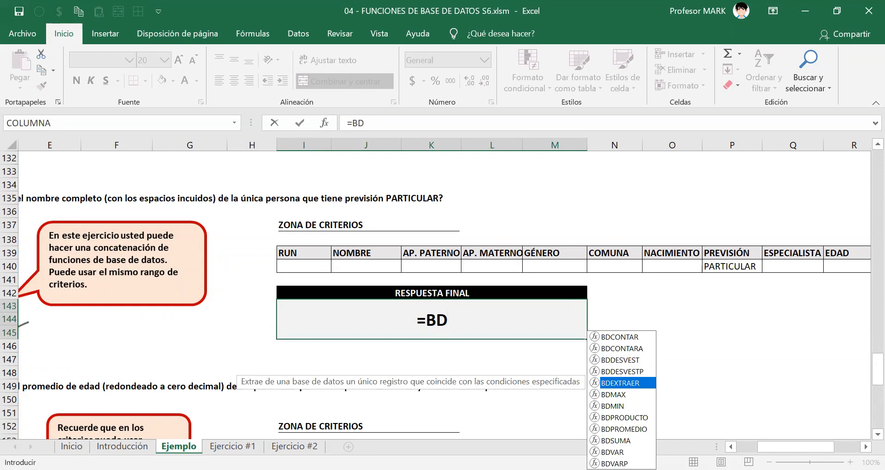
scroll(557, 283, right, 4)
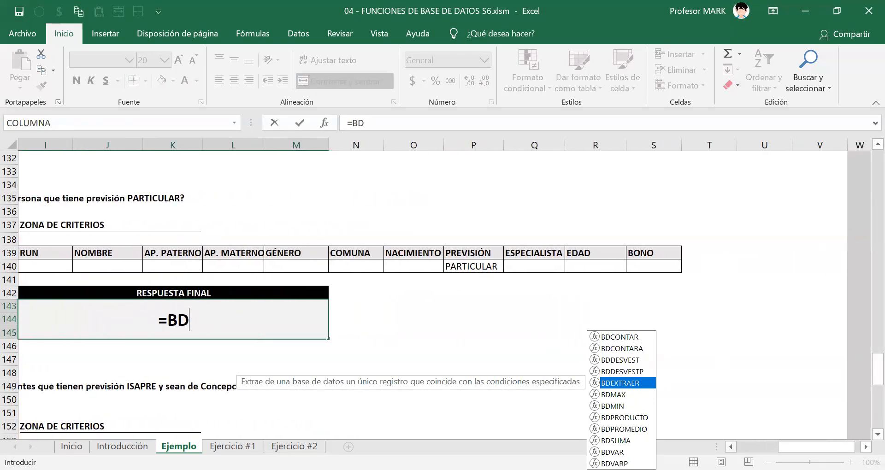
scroll(590, 337, left, 4)
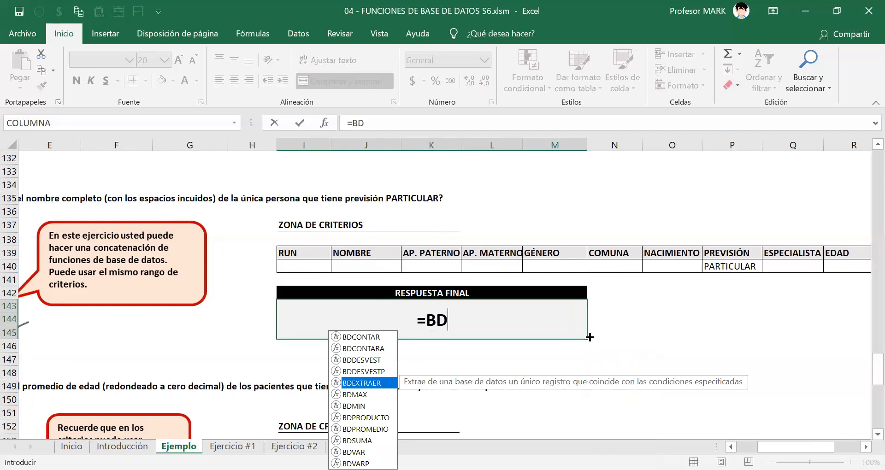
key(Tab)
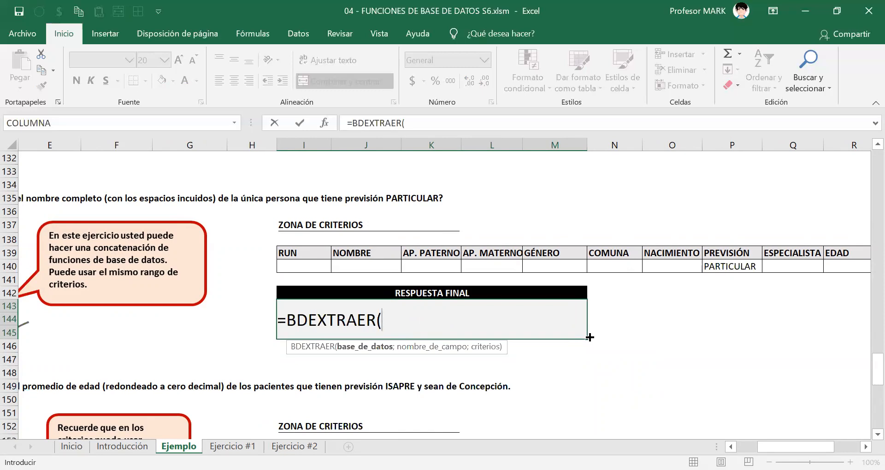
Set the function's database argument to the whole patient table, PACIENTES[#Todo].
text(PACIENTES)
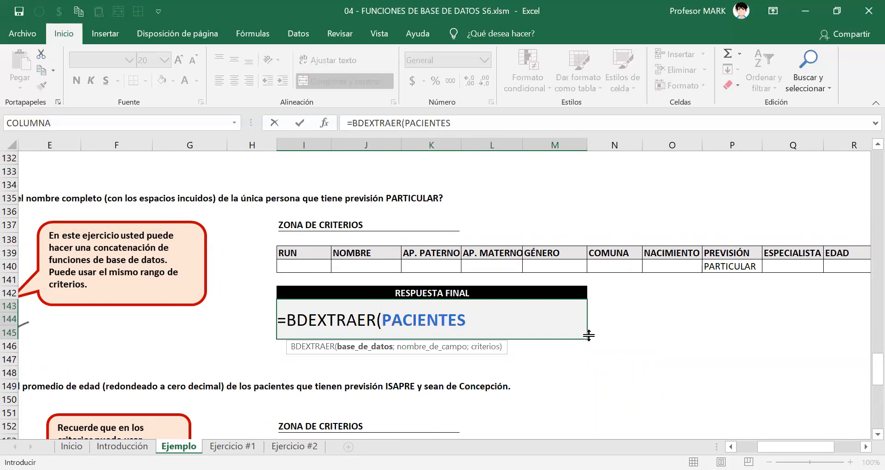
text([#)
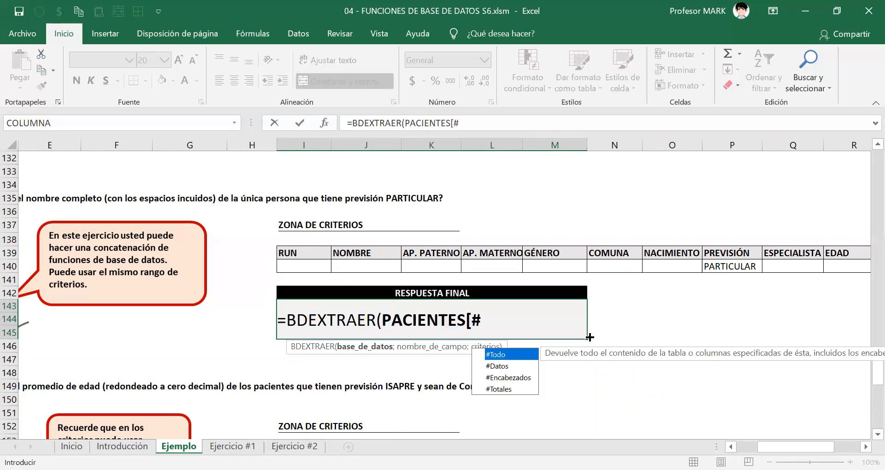
key(Tab)
text(])
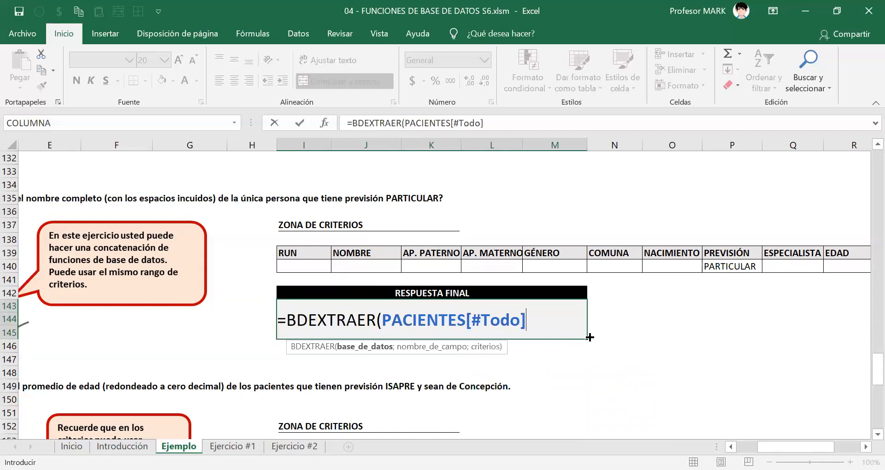
text(;)
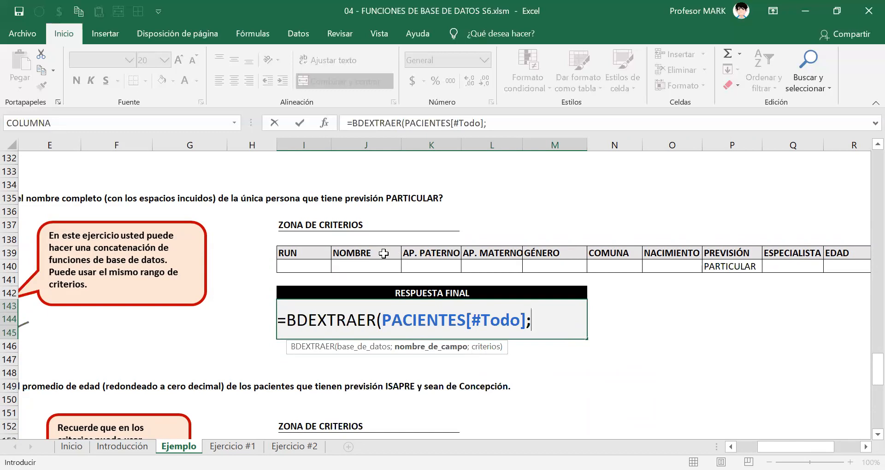
Complete the BDEXTRAER formula with the NOMBRE header J139 as field and P139:P140 as criteria, and confirm it.
click(363, 253)
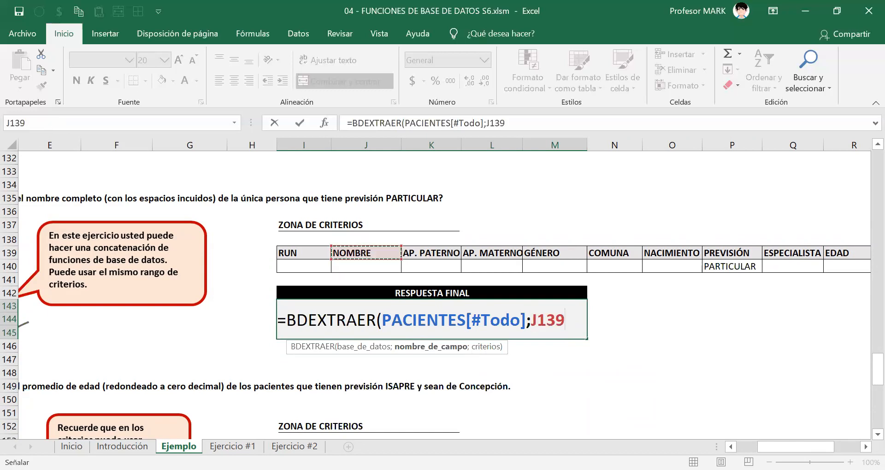
text(;)
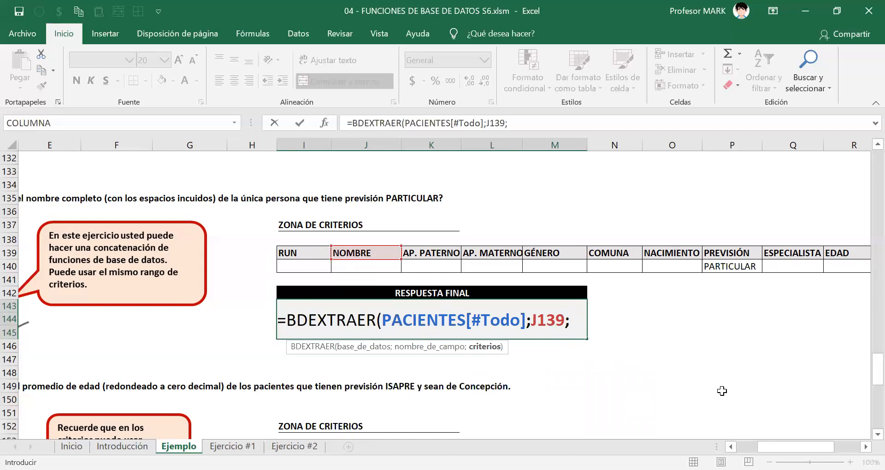
scroll(510, 253, right, 3)
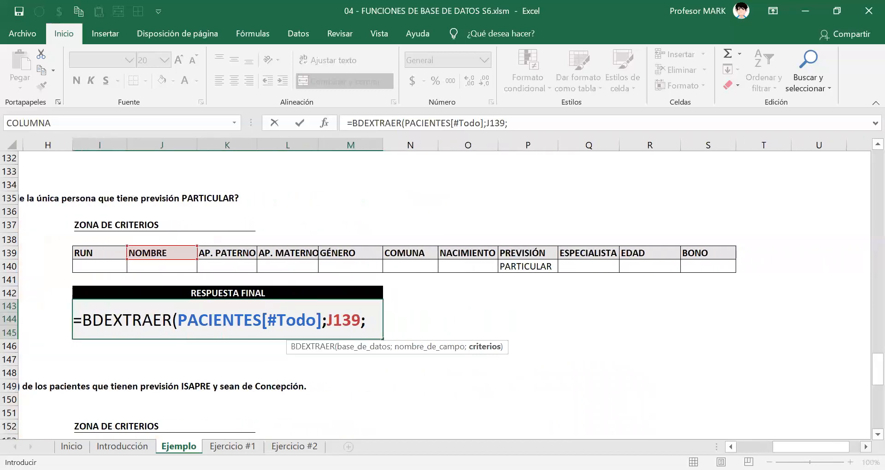
click(511, 253)
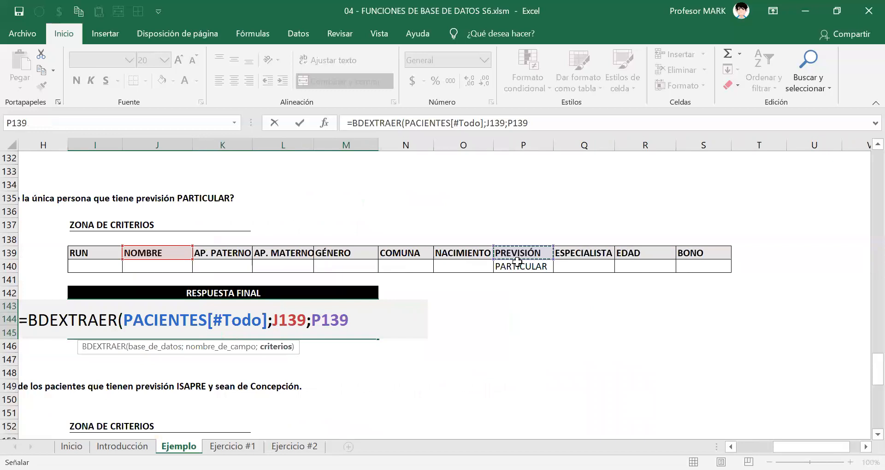
drag(517, 261, 511, 267)
text())
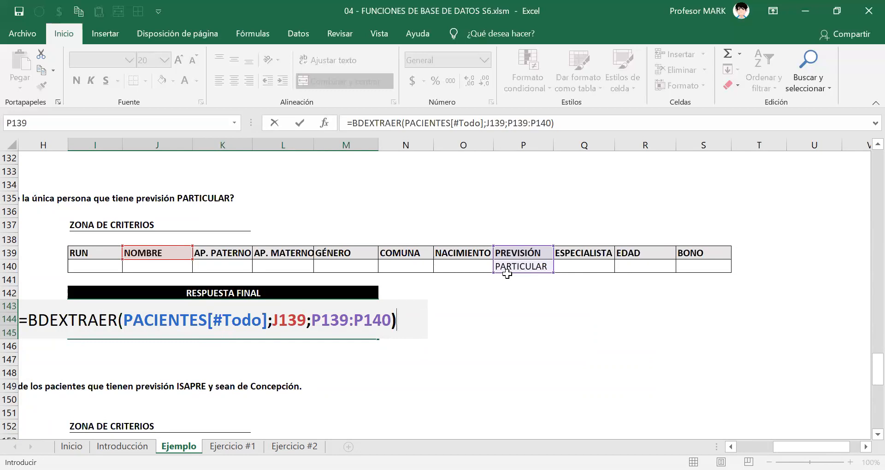
key(Return)
key(Up)
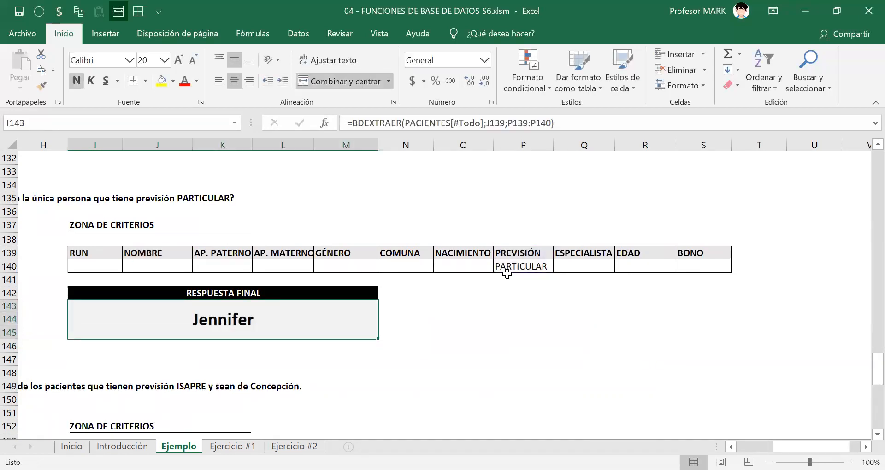
Reopen the formula in I143 and append &" "& after the first BDEXTRAER to concatenate a space.
scroll(437, 251, left, 3)
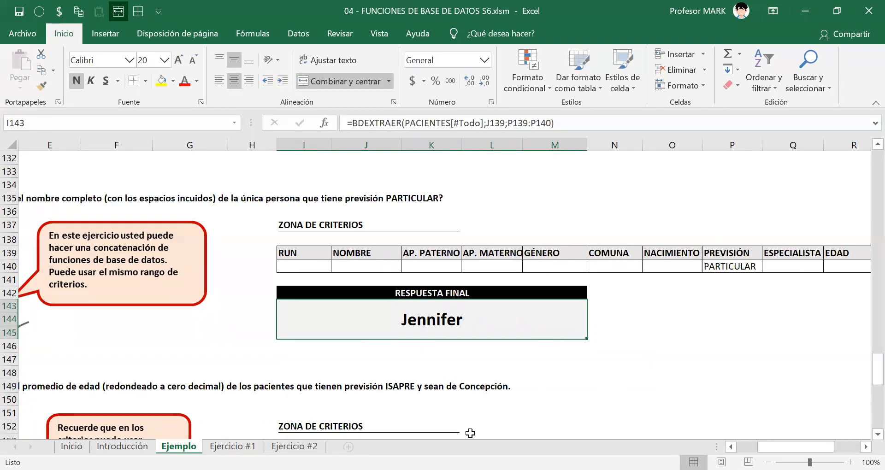
double_click(389, 328)
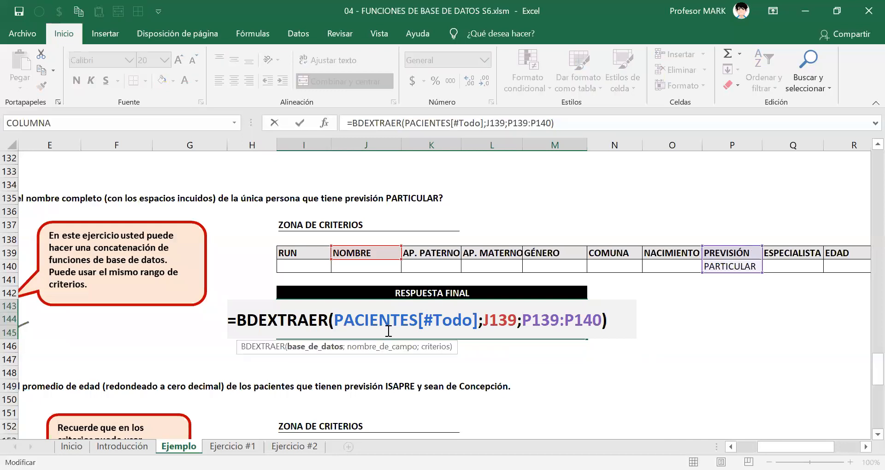
double_click(493, 325)
click(376, 252)
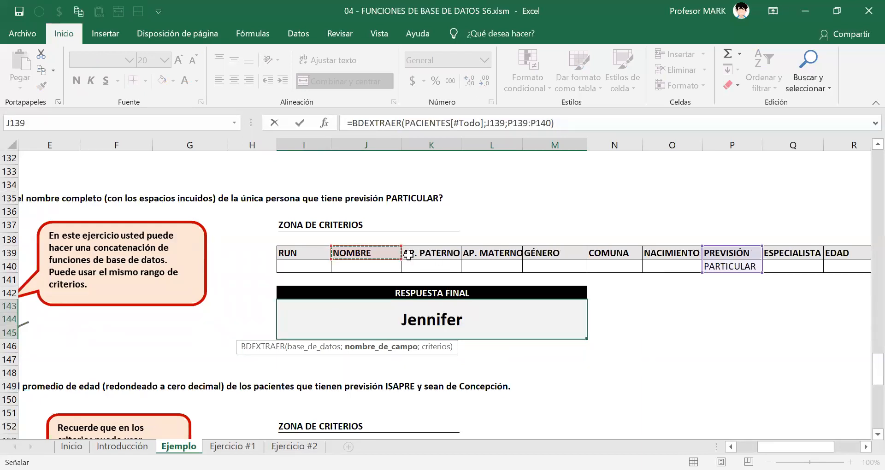
drag(409, 255, 392, 253)
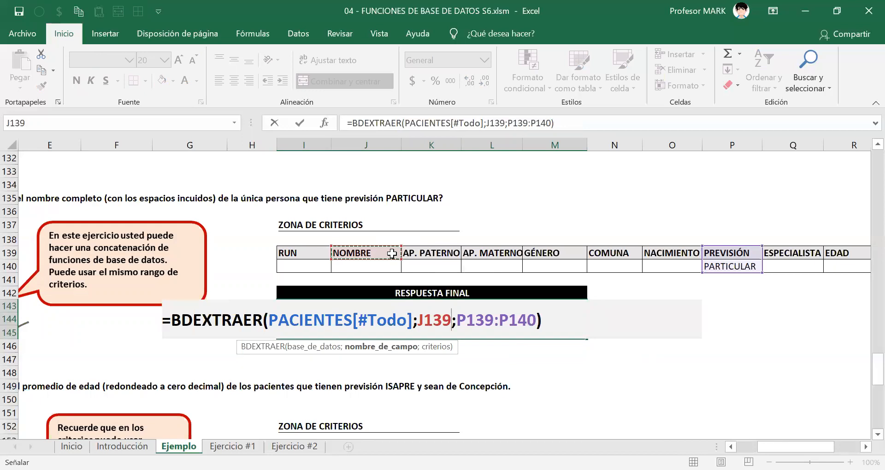
click(547, 318)
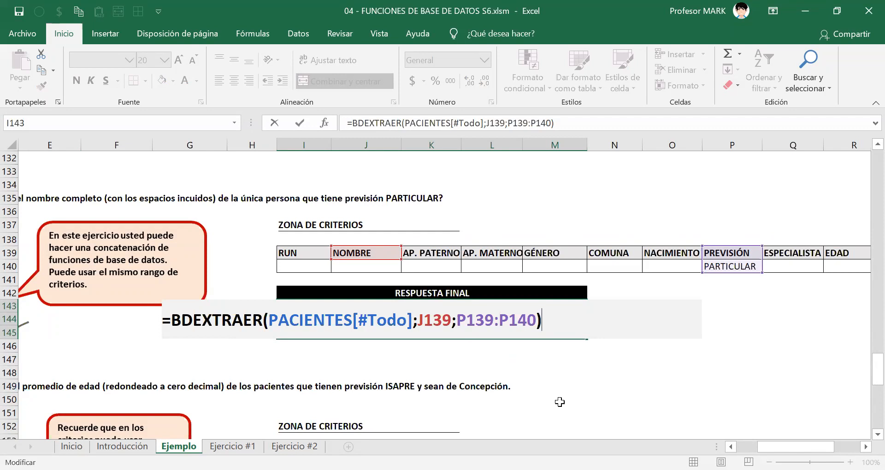
text(&" "&)
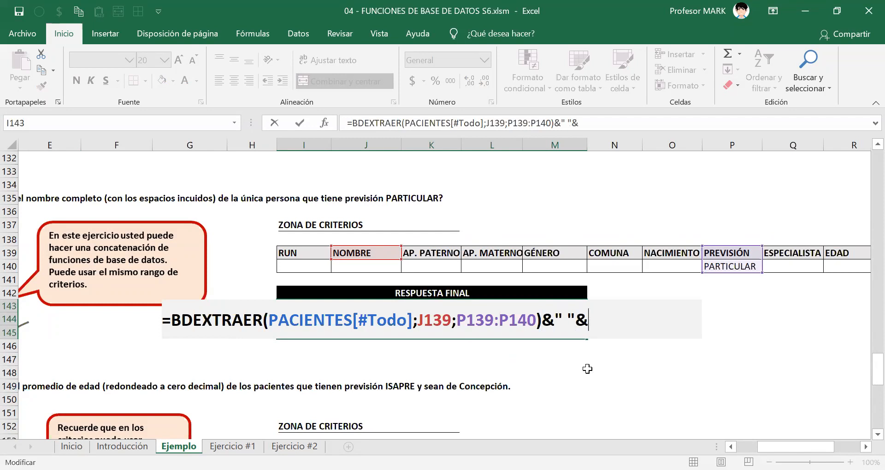
double_click(563, 319)
click(565, 320)
Add a second BDEXTRAER function to the I143 formula with PACIENTES[#Todo] as its database argument.
text(bdextr)
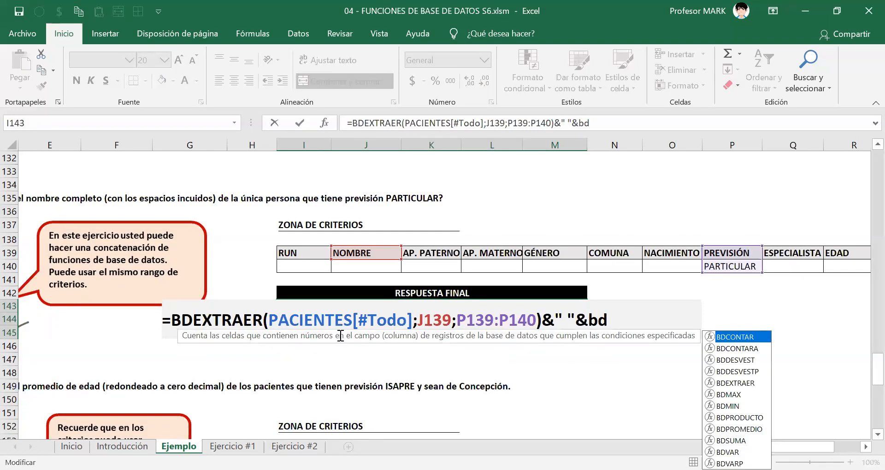
key(Tab)
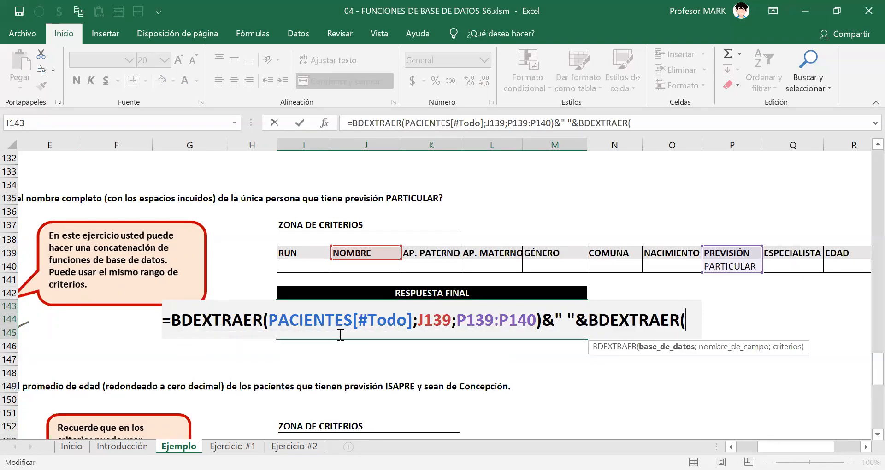
text(PACIENTES)
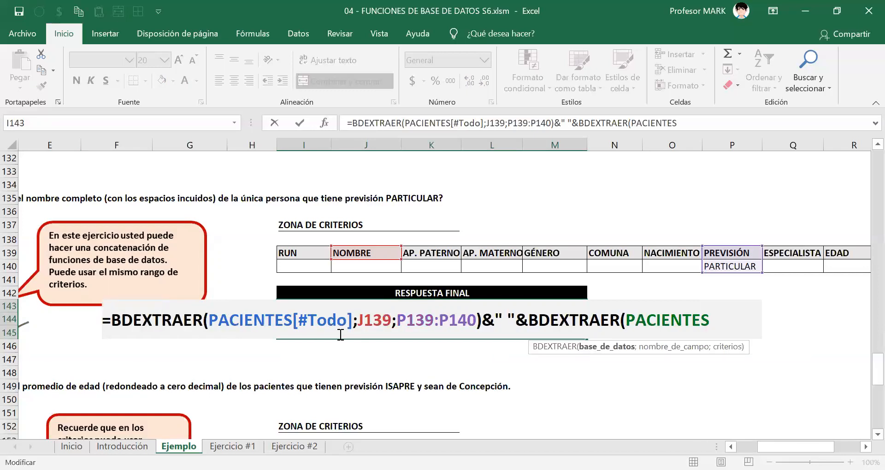
text([#Todo])
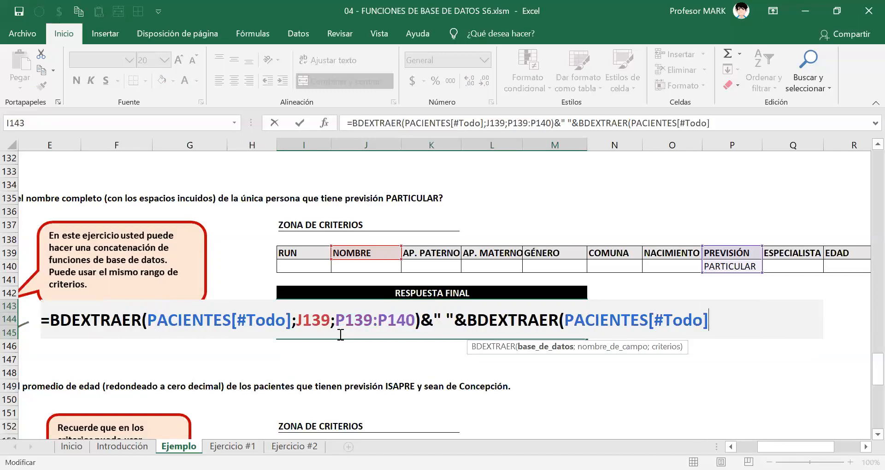
text(;)
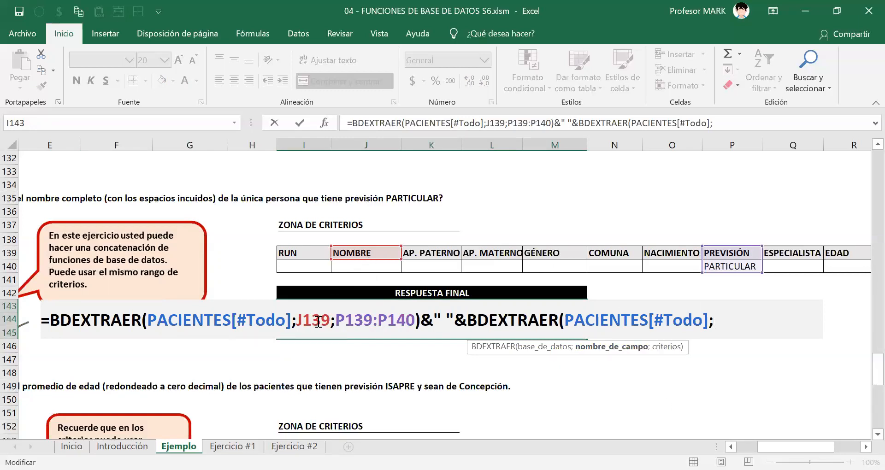
Complete the second BDEXTRAER with the AP. PATERNO header K139 as field and P139:P140 as criteria, and confirm the formula.
click(421, 251)
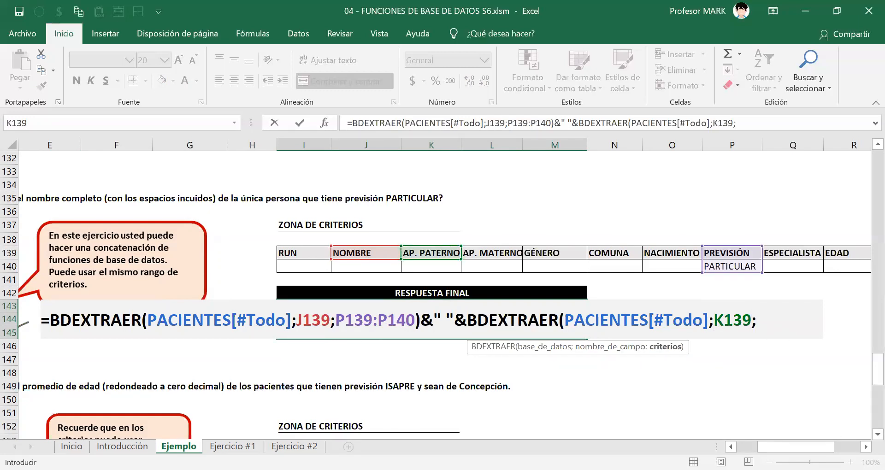
text(;)
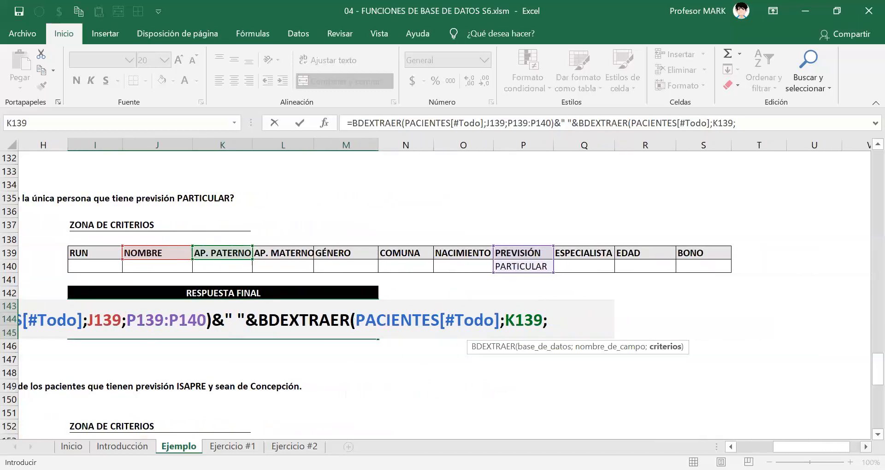
click(529, 257)
drag(530, 261, 530, 267)
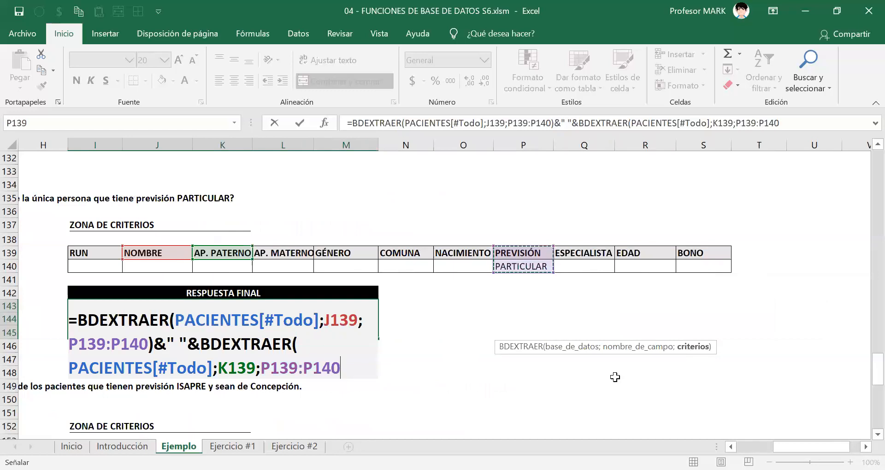
text())
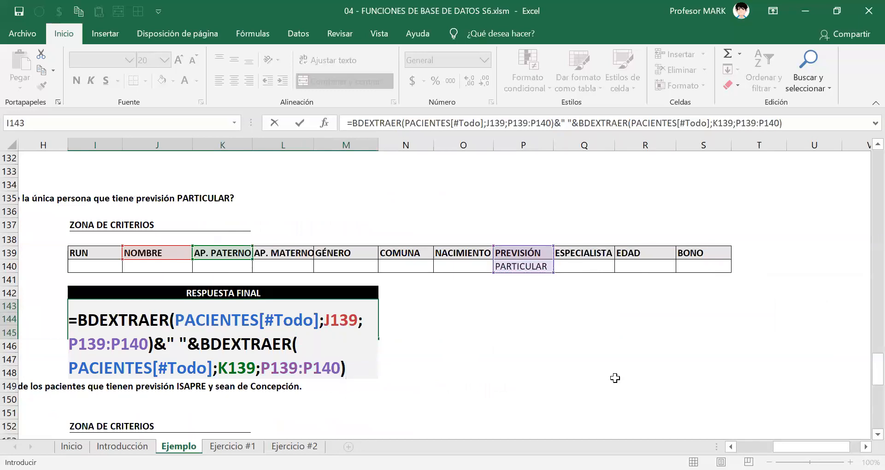
key(Return)
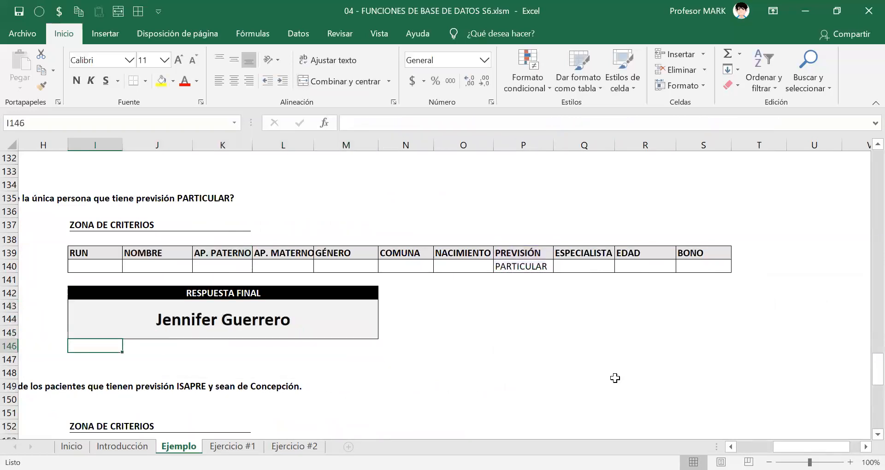
Copy the full text of the two-part BDEXTRAER formula in I143 and leave cell editing.
key(Up)
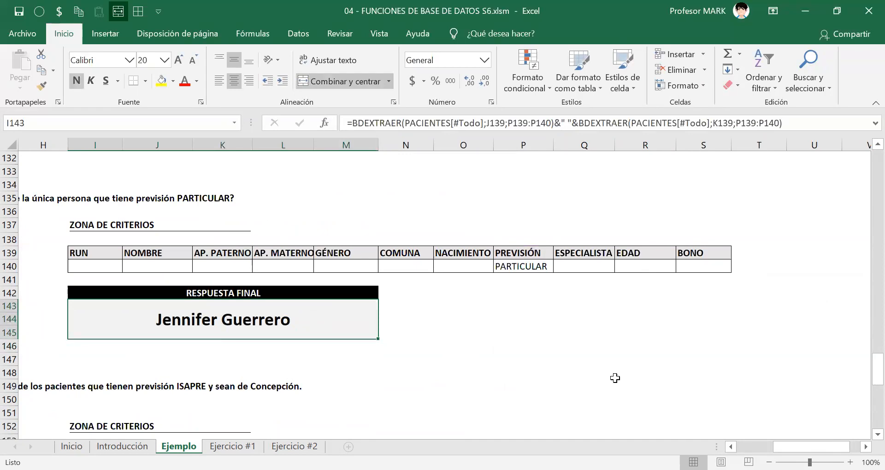
key(F2)
drag(416, 346, 7, 324)
right_click(104, 332)
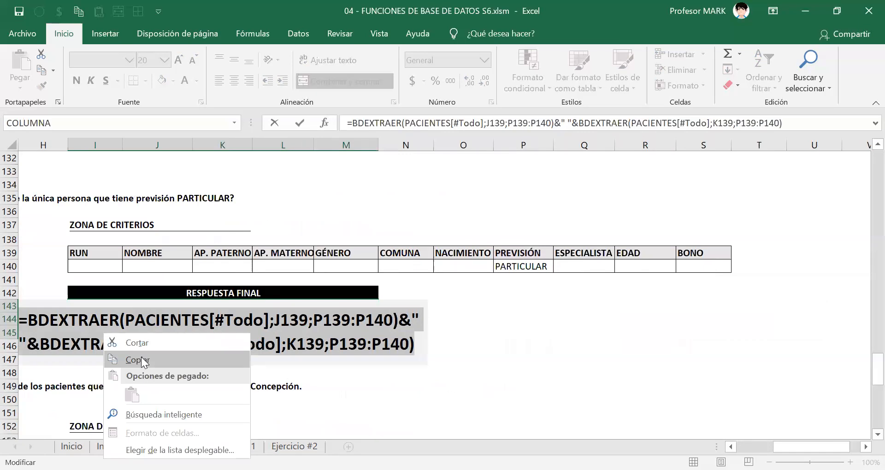
click(138, 360)
key(Escape)
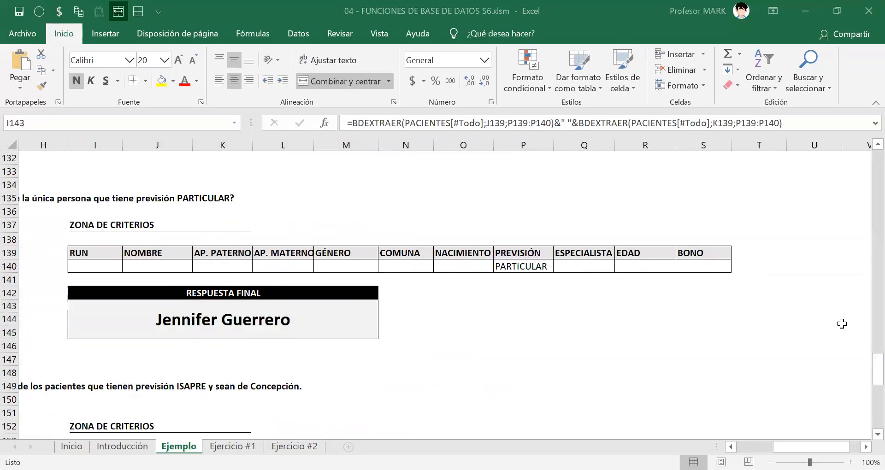
Reopen the formula in I143 and append &" "& after the second BDEXTRAER to concatenate another space.
click(199, 313)
double_click(199, 313)
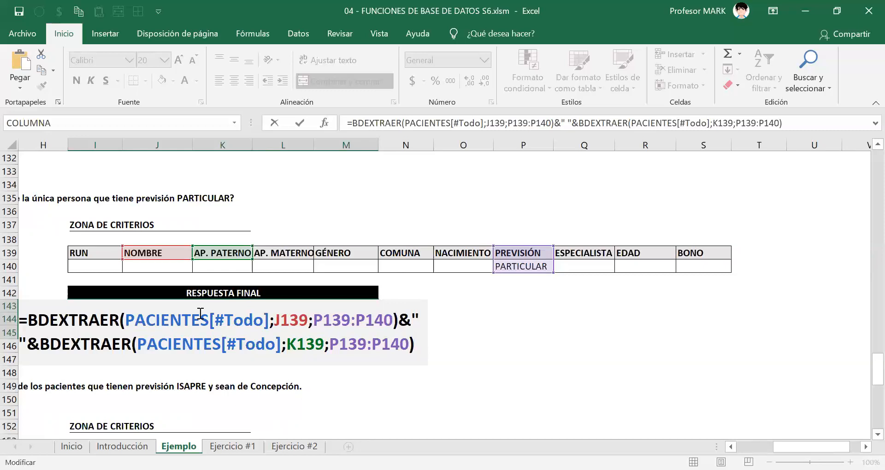
text(&)
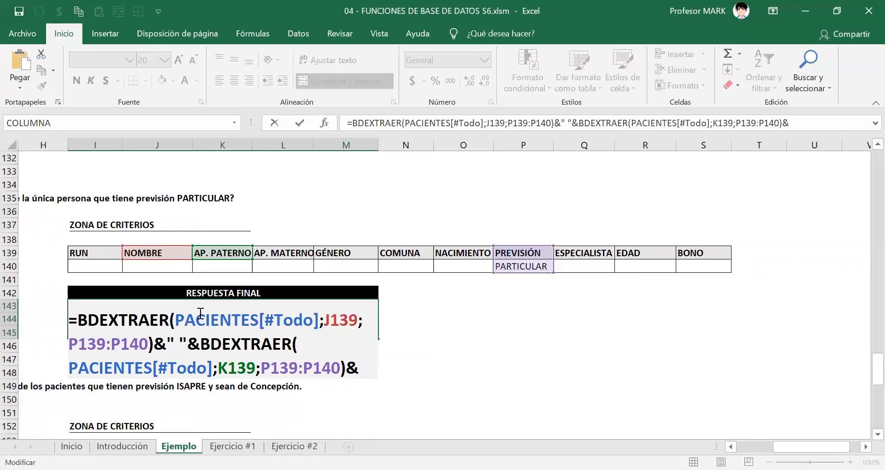
text(" "&)
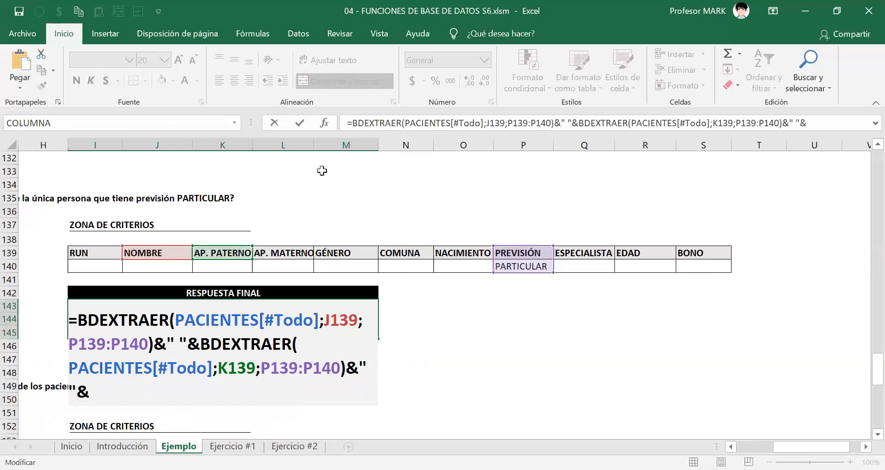
Add a third BDEXTRAER function to the formula with PACIENTES[#Todo] as its database argument.
text(BDEXTRAER(PACIENTES)
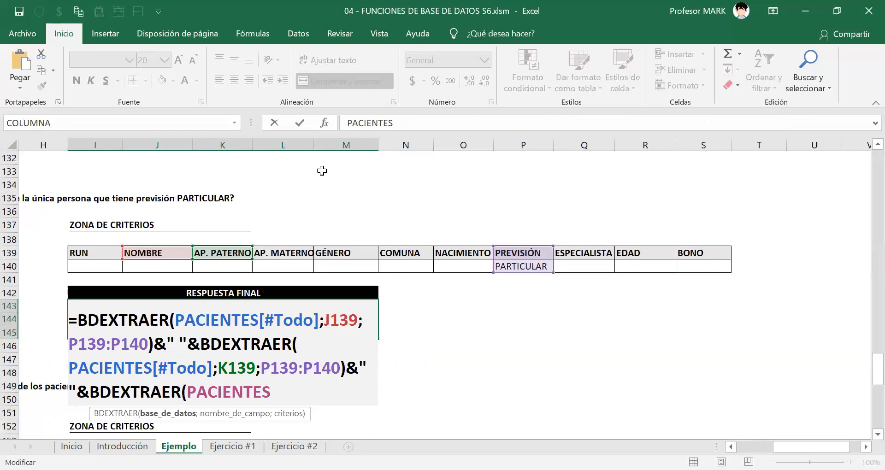
text([#)
key(Tab)
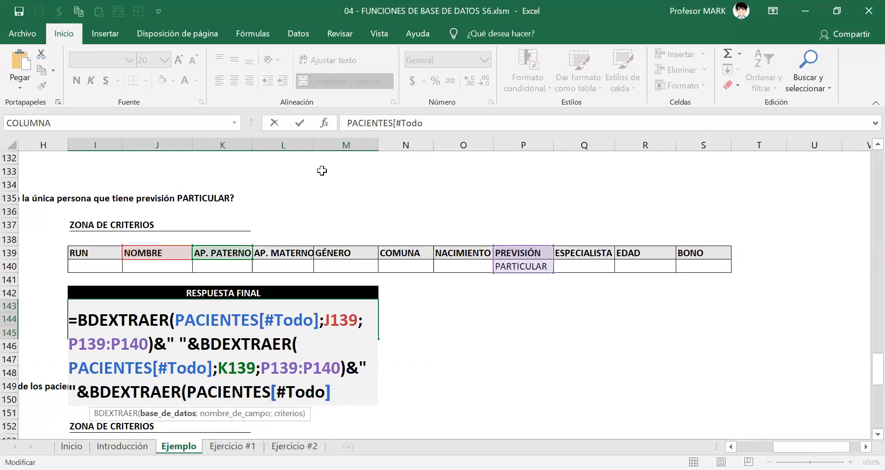
text(];)
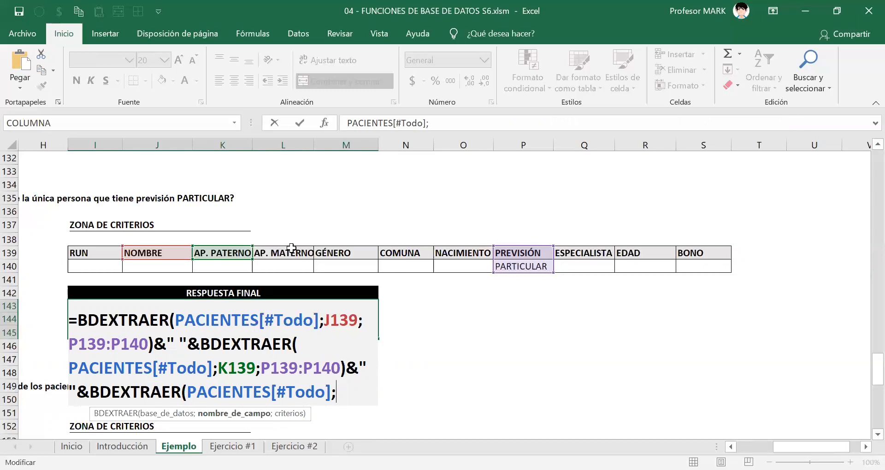
Complete the third BDEXTRAER with the AP. MATERNO header L139 as field and P139:P140 as criteria, and confirm the formula.
click(279, 255)
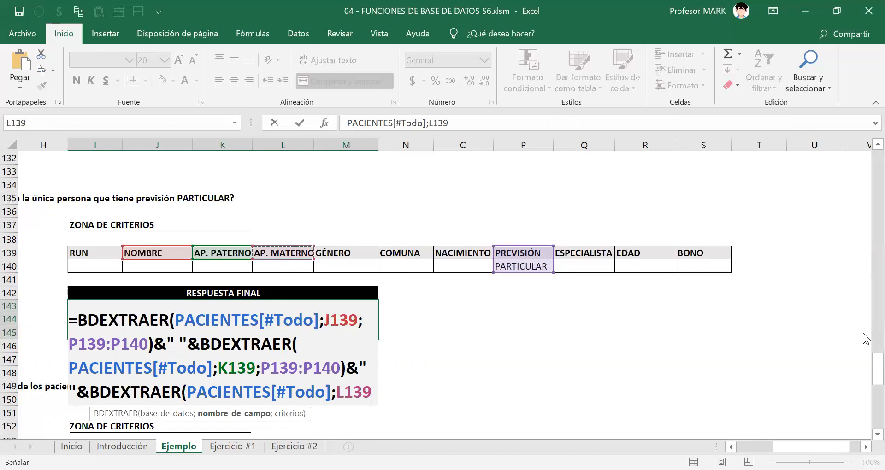
text(;)
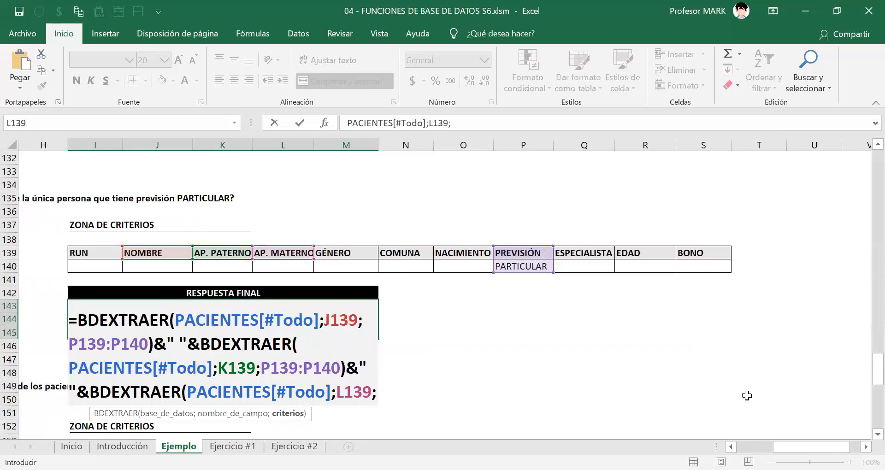
drag(526, 253, 526, 267)
text())
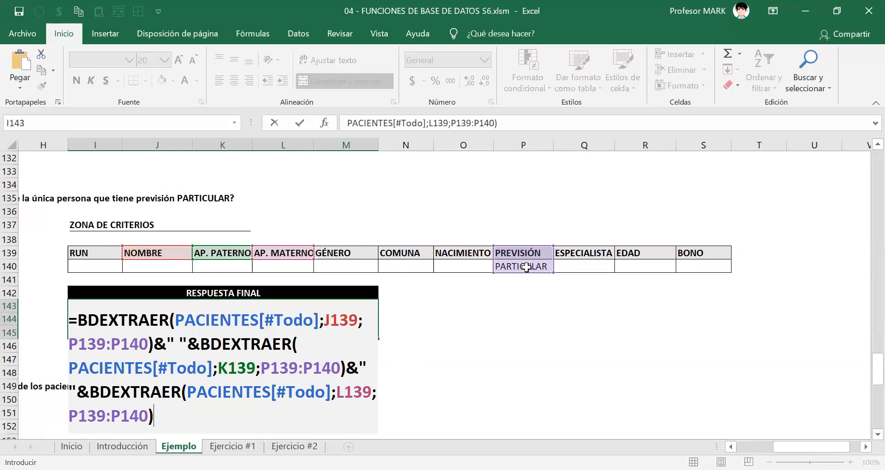
key(Return)
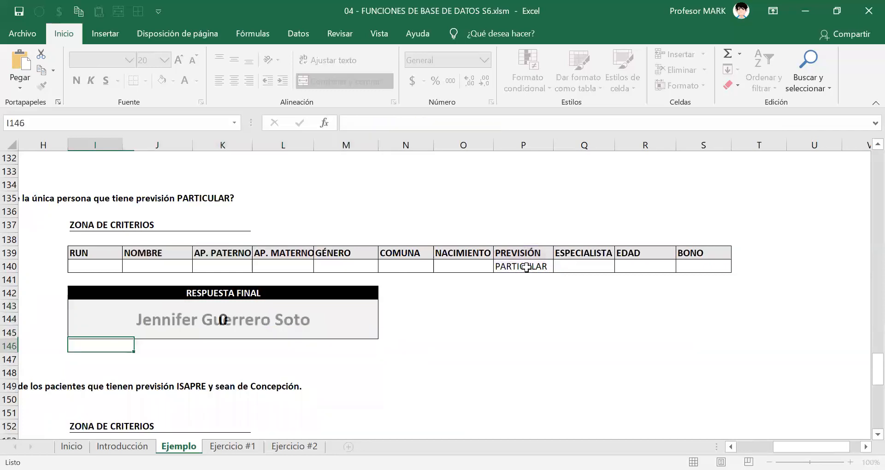
Copy the full text of the finished three-part BDEXTRAER formula in I143 and leave cell editing.
double_click(147, 321)
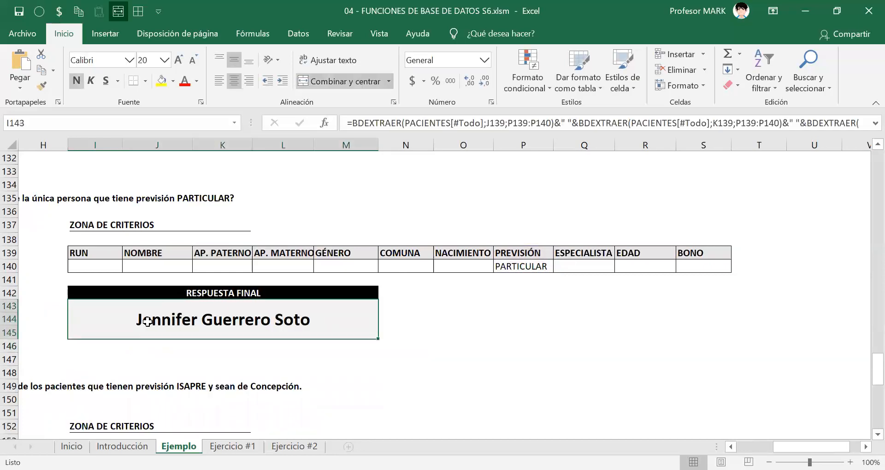
drag(19, 319, 478, 358)
right_click(244, 313)
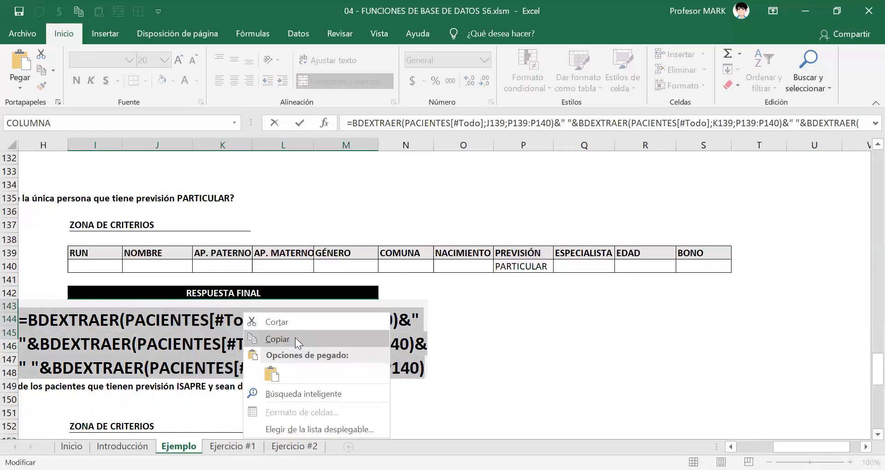
click(295, 337)
key(Escape)
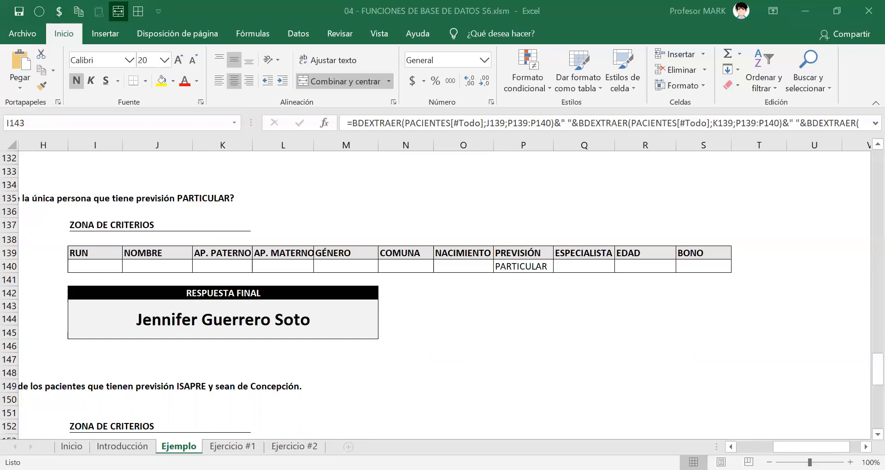
Review the second and third BDEXTRAER functions inside the I143 formula, and close the cell.
double_click(177, 318)
drag(39, 344, 414, 344)
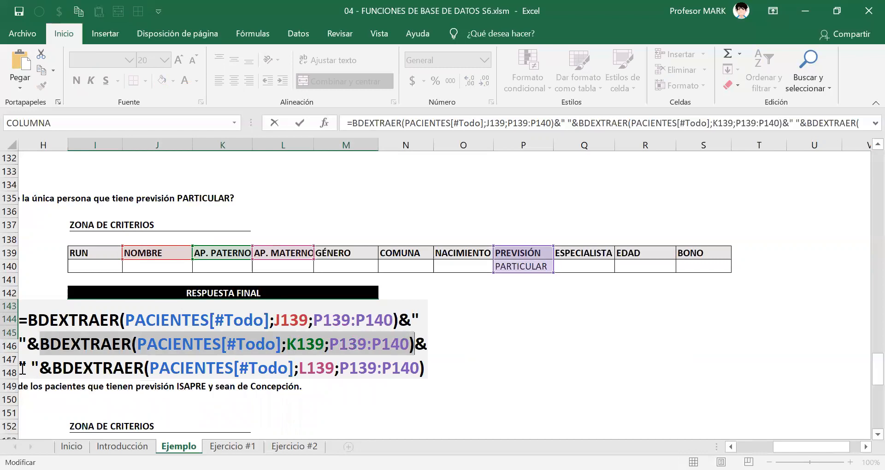
drag(19, 367, 427, 369)
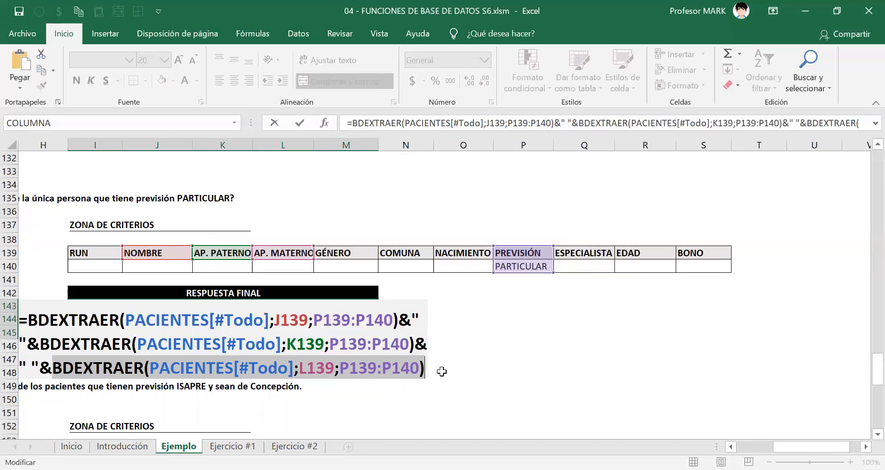
key(Return)
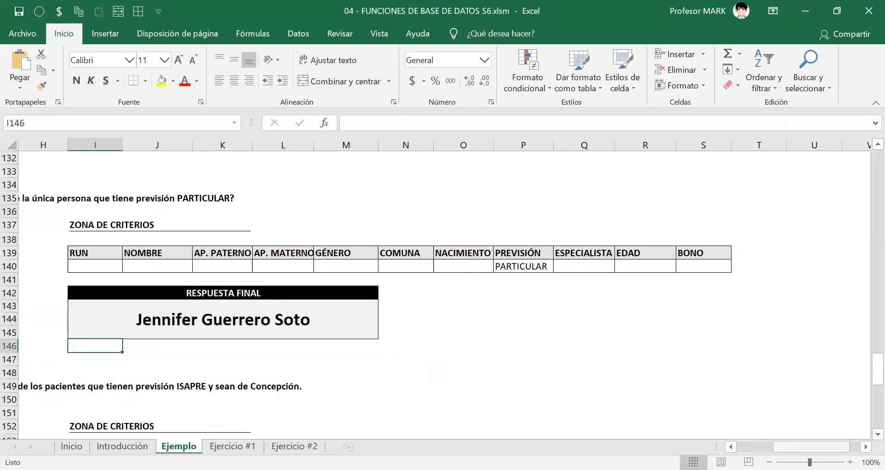
Read exercise (i) in D163 about the specialty with the most expensive bono for ISAPRE patients, and examine the patient table's headers.
drag(785, 447, 749, 444)
scroll(358, 327, down, 3)
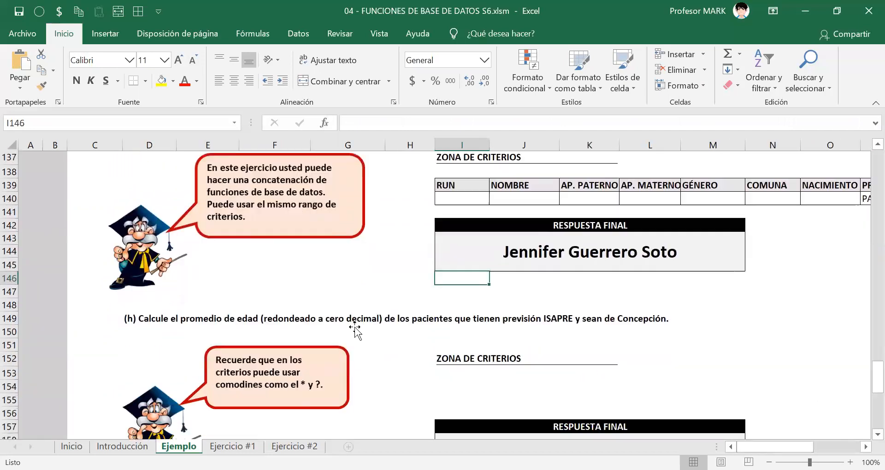
scroll(115, 355, down, 4)
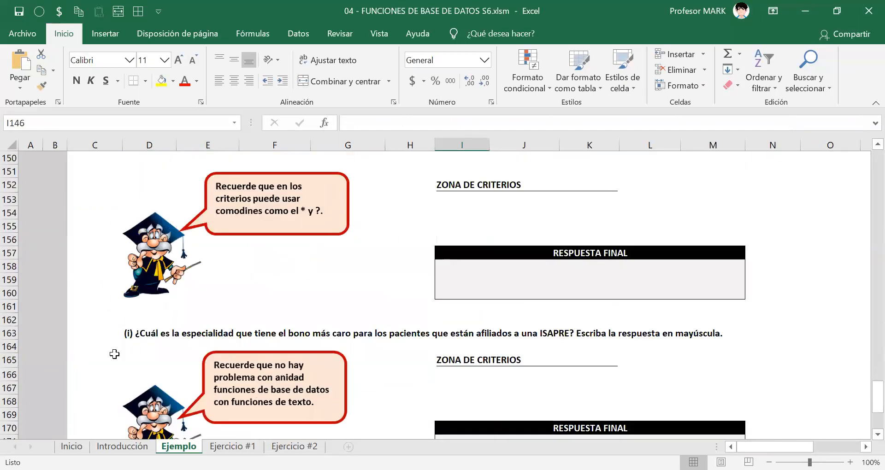
click(176, 290)
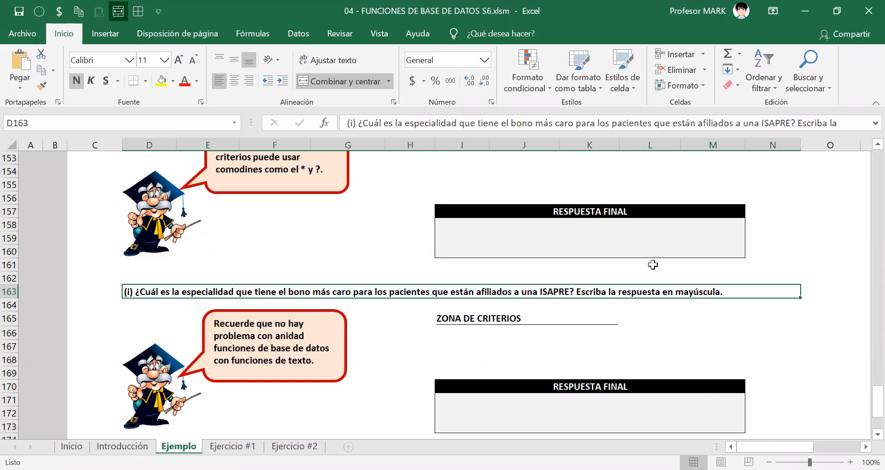
scroll(447, 295, right, 3)
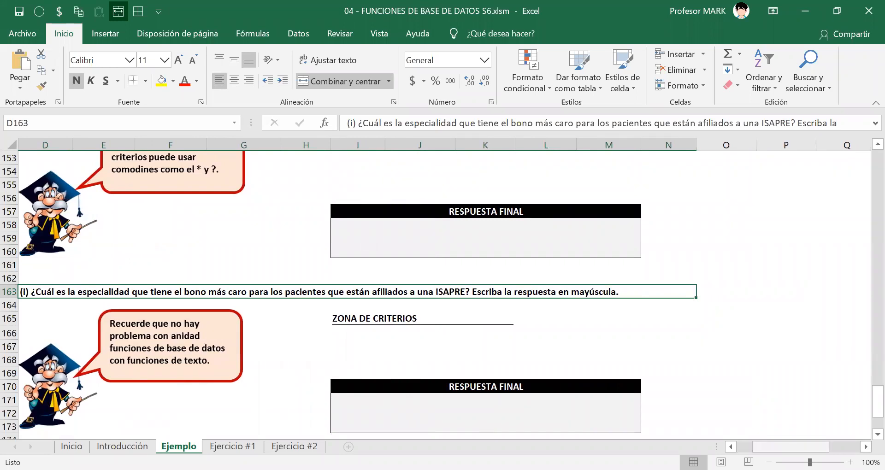
scroll(393, 331, left, 2)
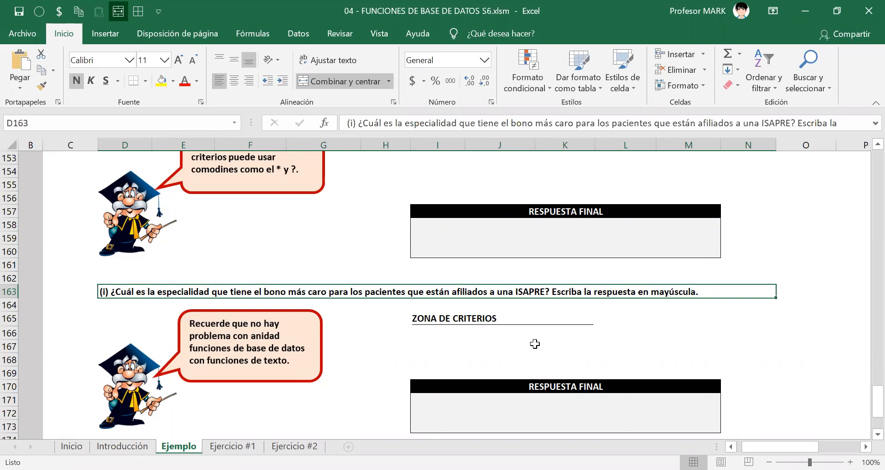
scroll(535, 343, up, 20)
scroll(458, 340, up, 18)
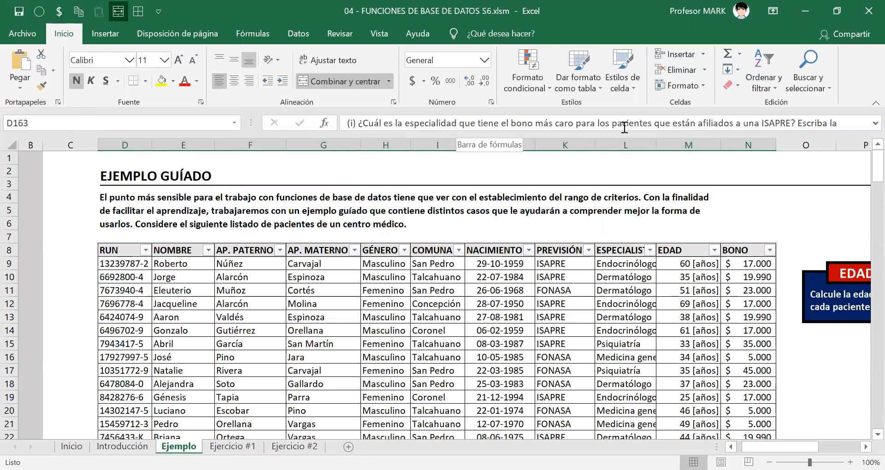
Filter the patient table's PREVISIÓN column to show only ISAPRE, and look over the matching rows.
click(588, 252)
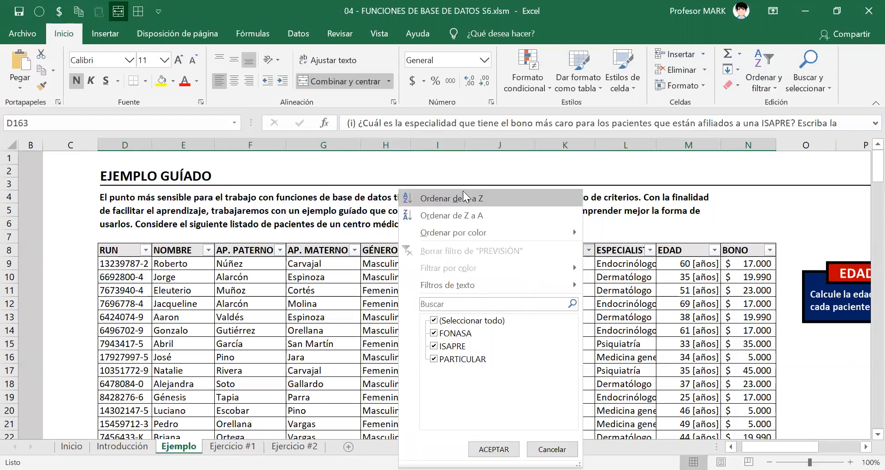
click(434, 320)
click(433, 345)
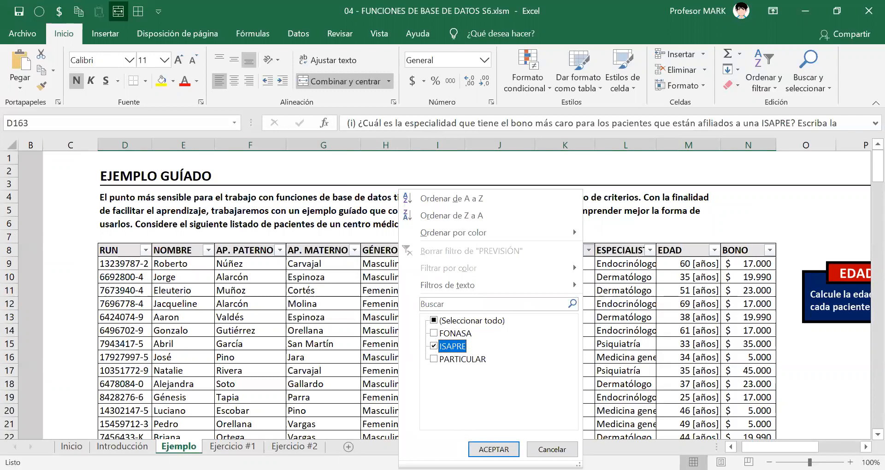
click(493, 450)
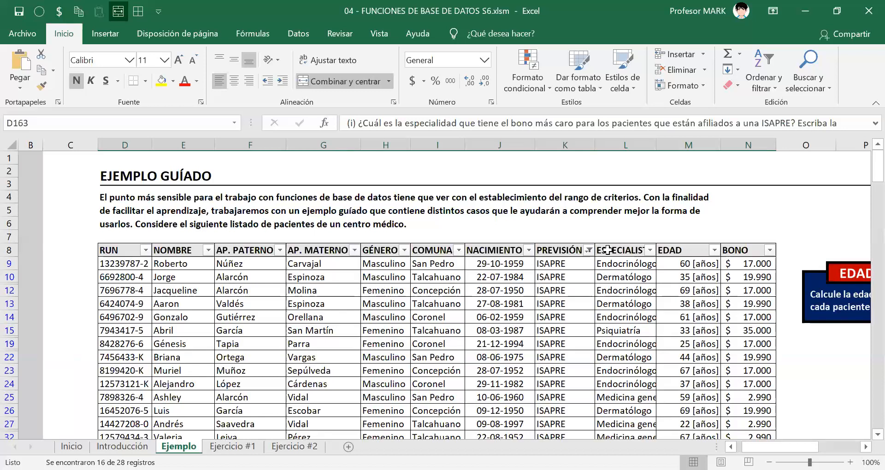
drag(553, 263, 549, 411)
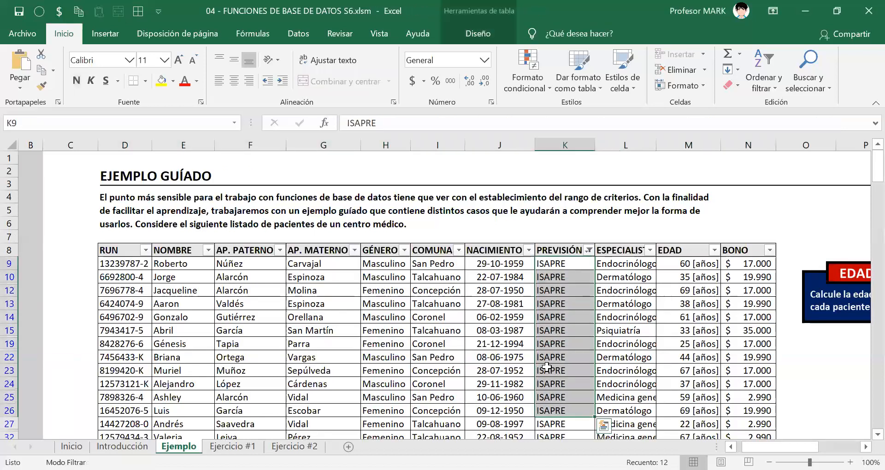
click(547, 367)
scroll(547, 367, right, 1)
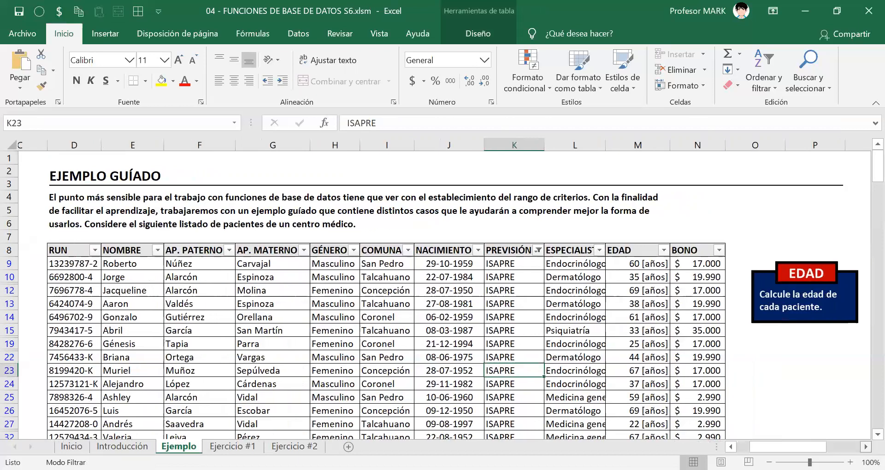
scroll(477, 339, right, 2)
scroll(536, 340, down, 2)
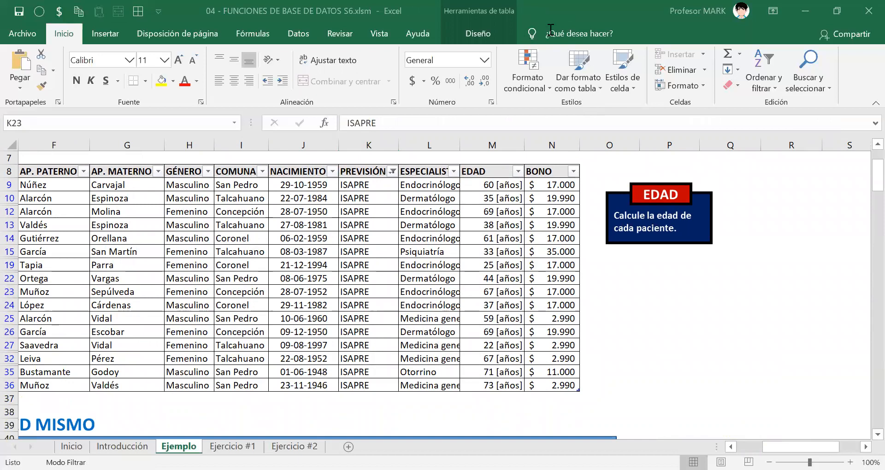
mouse_move(524, 177)
mouse_down()
mouse_move(567, 399)
mouse_move(581, 393)
mouse_up()
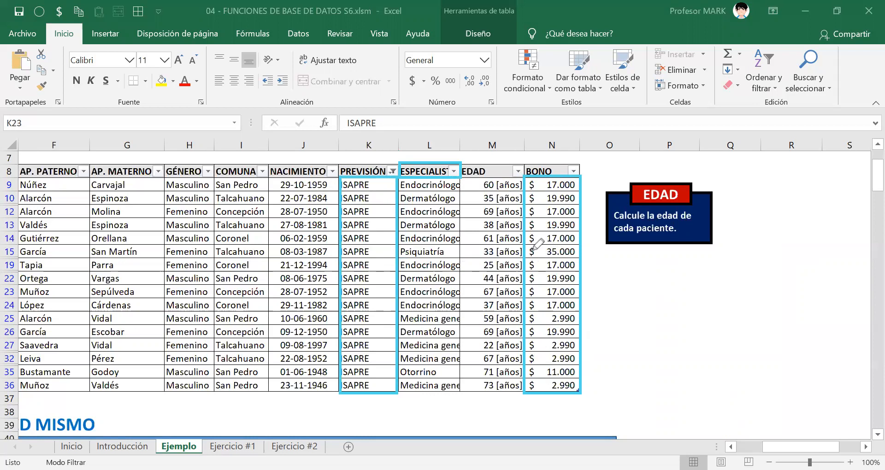
drag(530, 252, 567, 247)
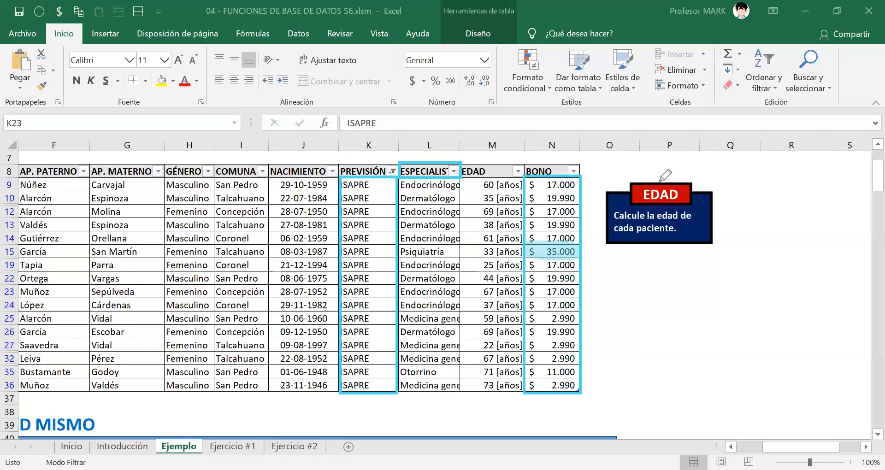
click(626, 100)
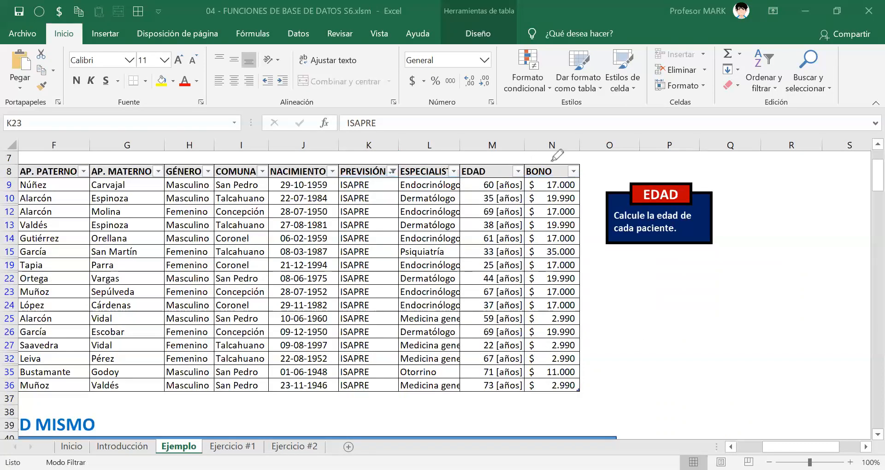
Filter the BONO column of the ISAPRE patients to show only the $ 35.000 value.
click(573, 170)
click(572, 172)
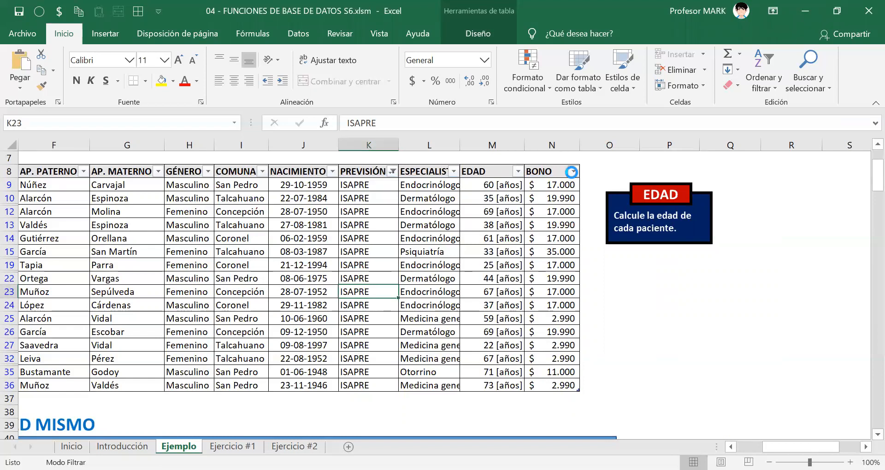
click(430, 308)
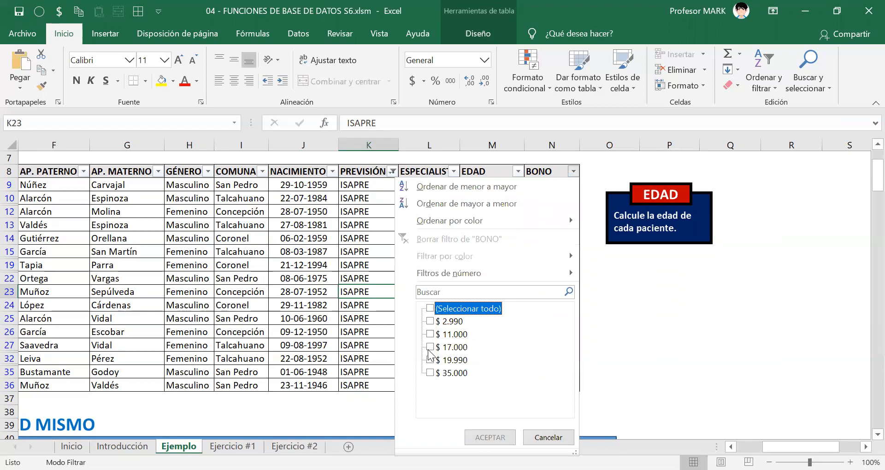
click(430, 372)
click(492, 438)
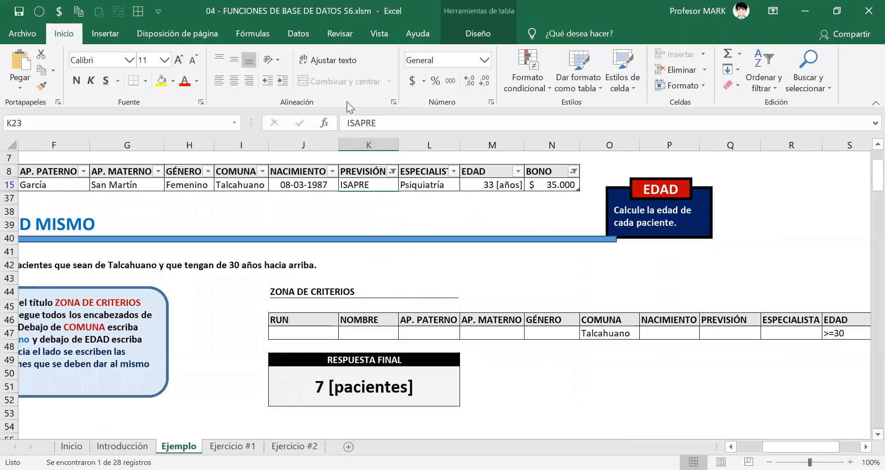
key(ctrl+shift+4)
drag(398, 184, 443, 186)
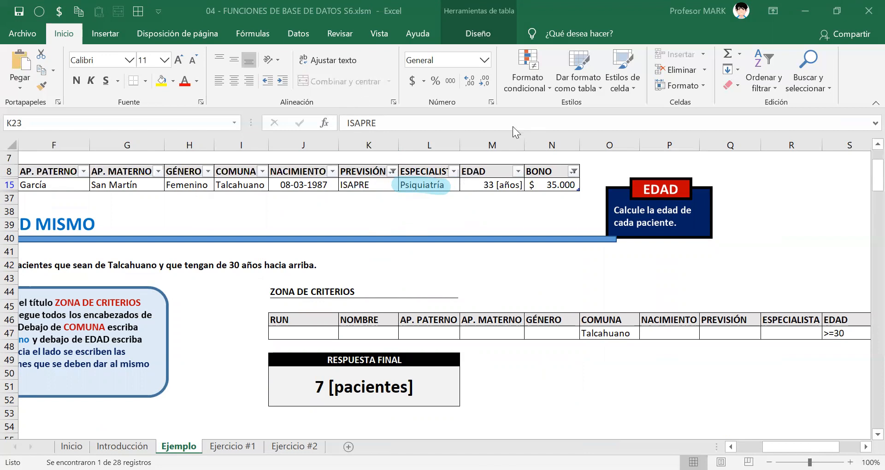
drag(342, 184, 379, 185)
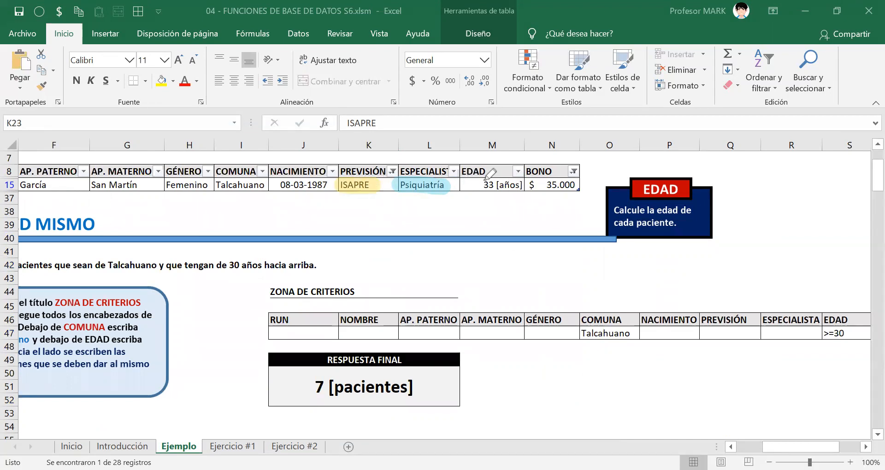
drag(530, 185, 578, 185)
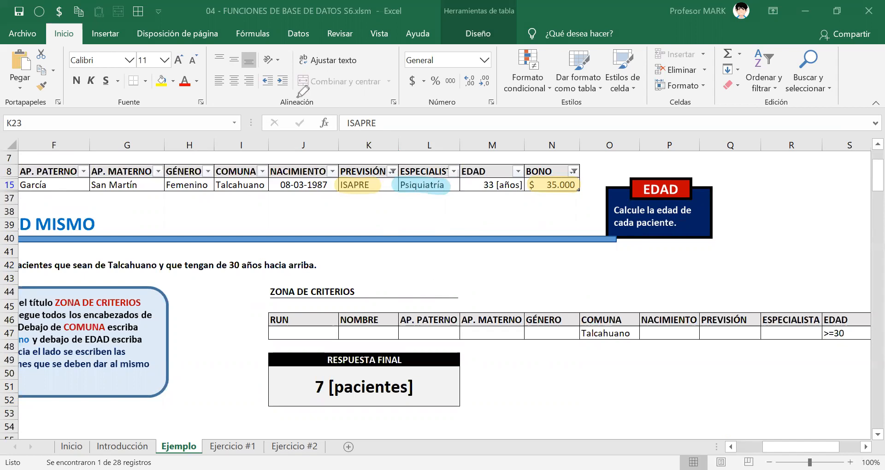
click(299, 206)
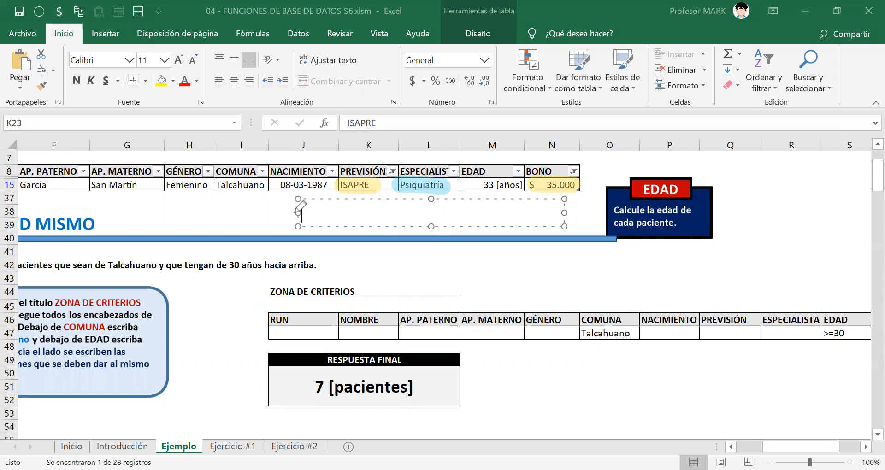
text(PSIQUIATRÍA)
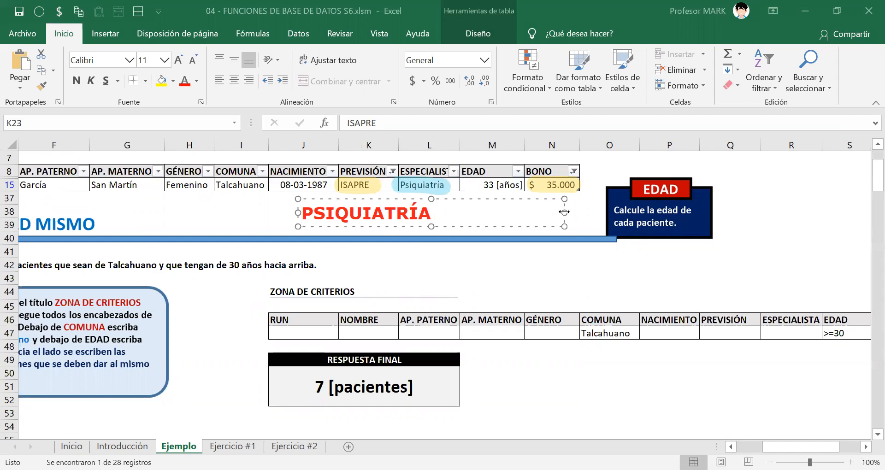
drag(564, 212, 441, 212)
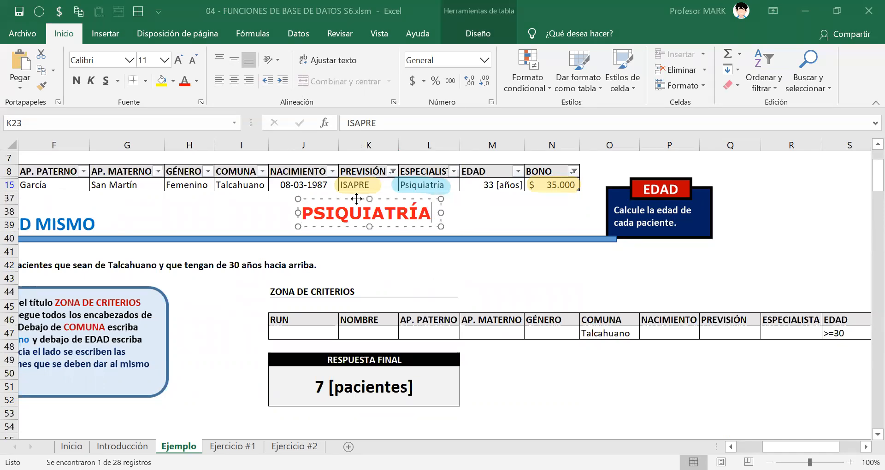
drag(356, 199, 414, 199)
key(Escape)
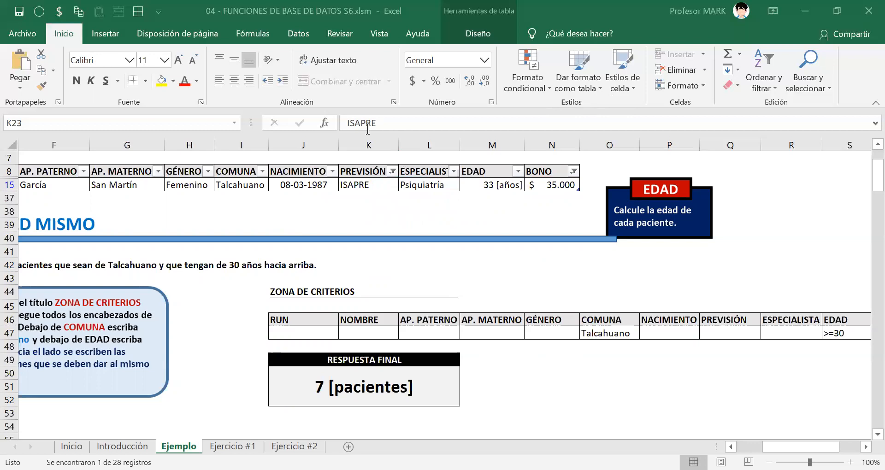
Clear the PREVISIÓN and BONO filters from the patient table and look over the full list of records.
click(298, 32)
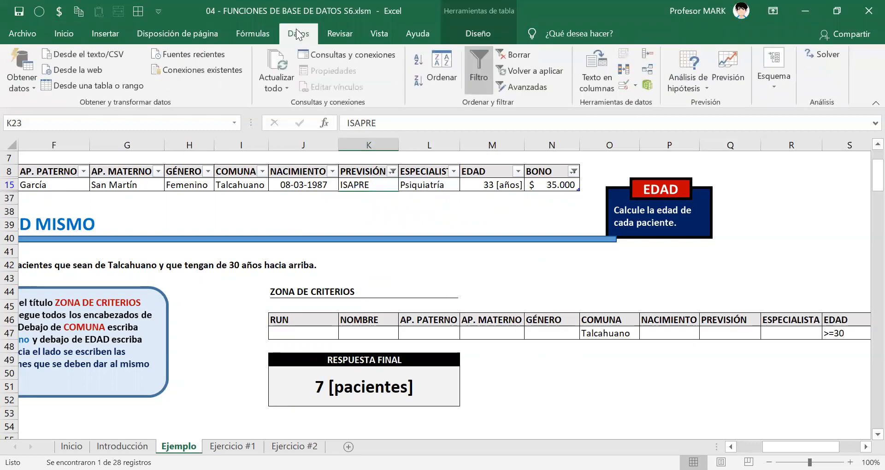
click(479, 69)
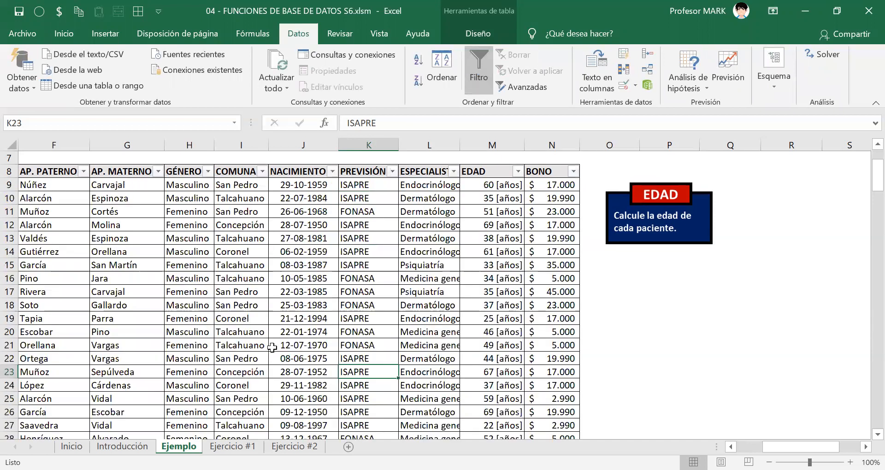
click(281, 320)
scroll(285, 339, down, 6)
scroll(285, 338, up, 2)
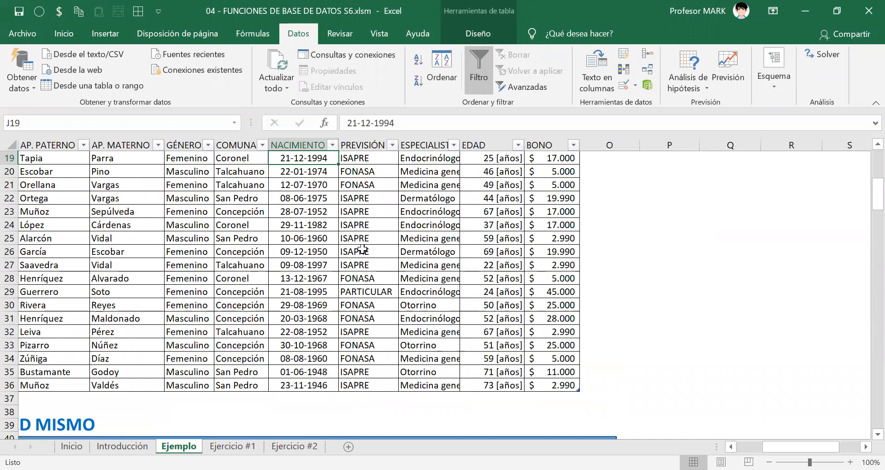
Go to exercise (i) and select cell I167 under its ZONA DE CRITERIOS heading.
scroll(330, 277, down, 3)
scroll(330, 279, down, 12)
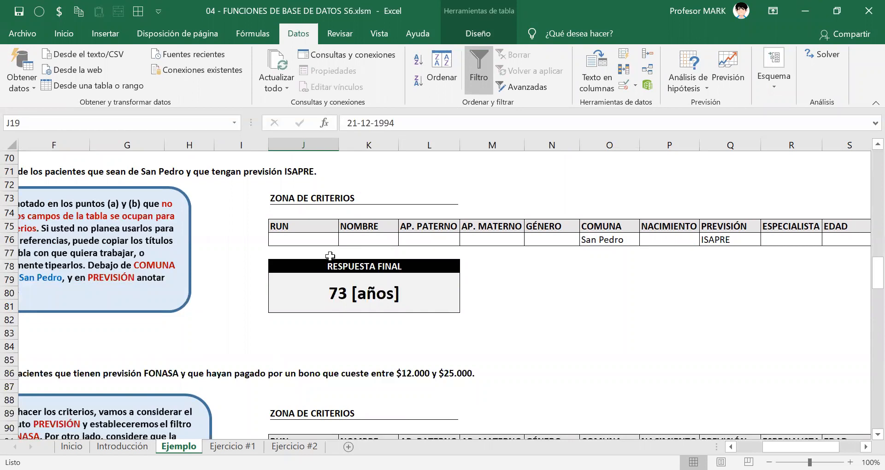
scroll(323, 258, down, 11)
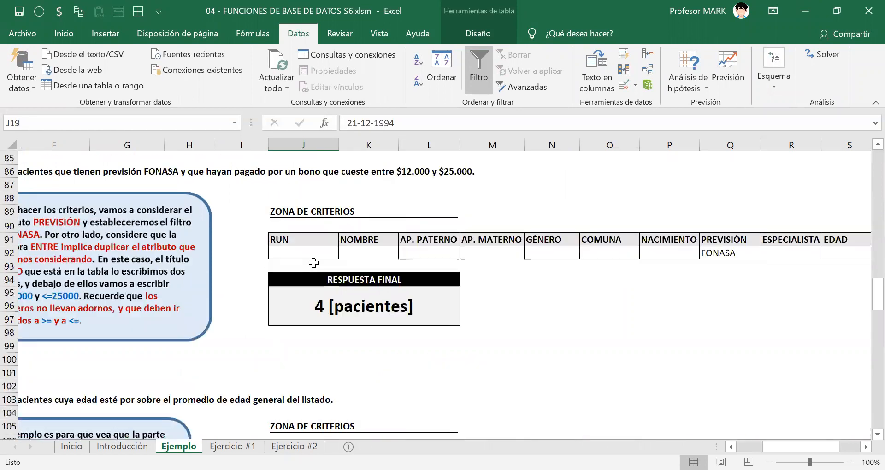
scroll(315, 261, down, 14)
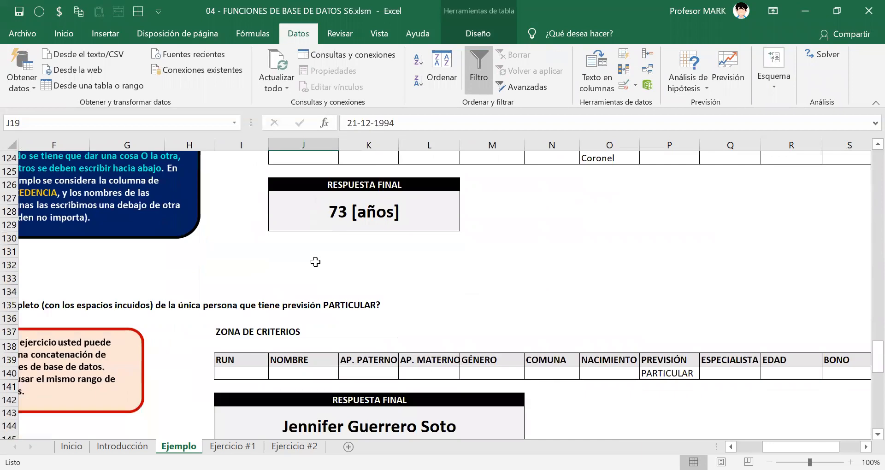
scroll(315, 261, down, 4)
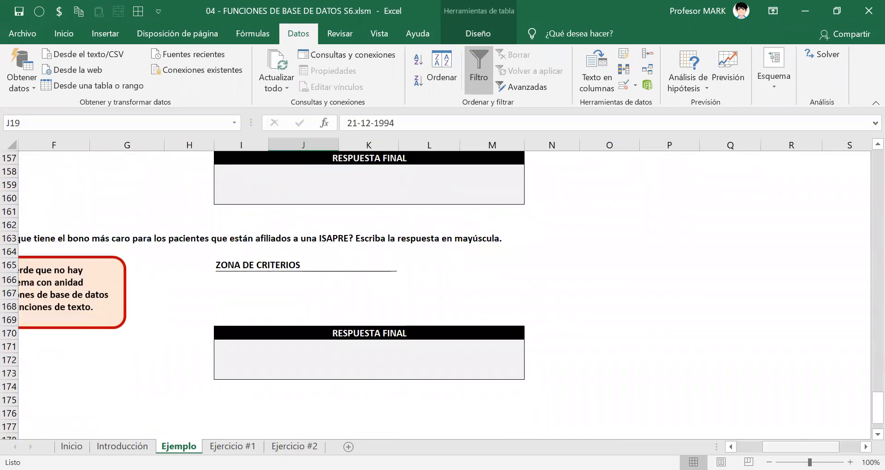
scroll(132, 210, left, 3)
click(462, 291)
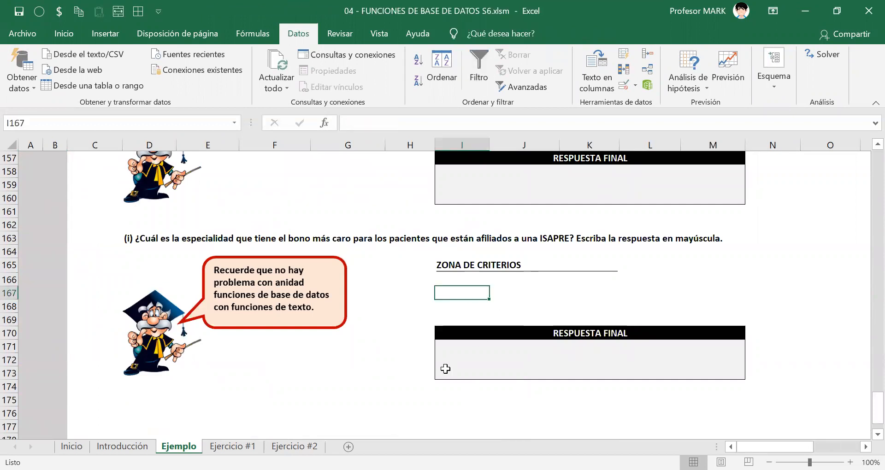
Copy exercise (g)'s criteria header row, I139:S139, into exercise (i)'s criteria zone starting at I167.
scroll(632, 253, up, 6)
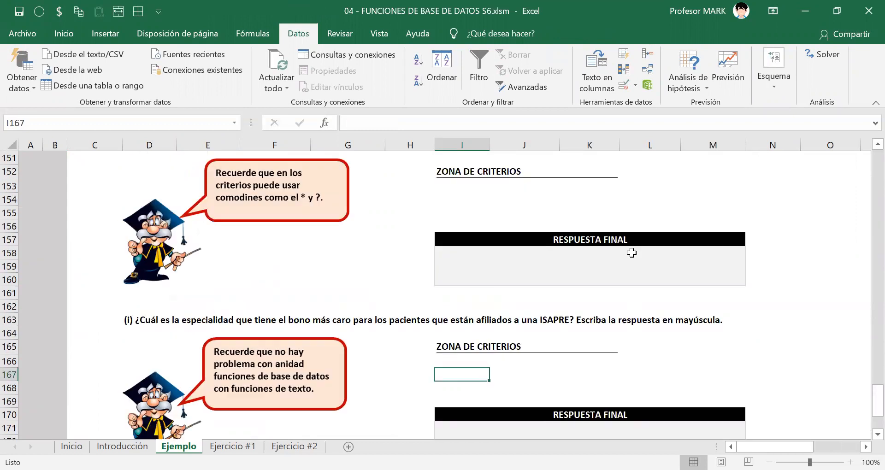
scroll(495, 246, up, 1)
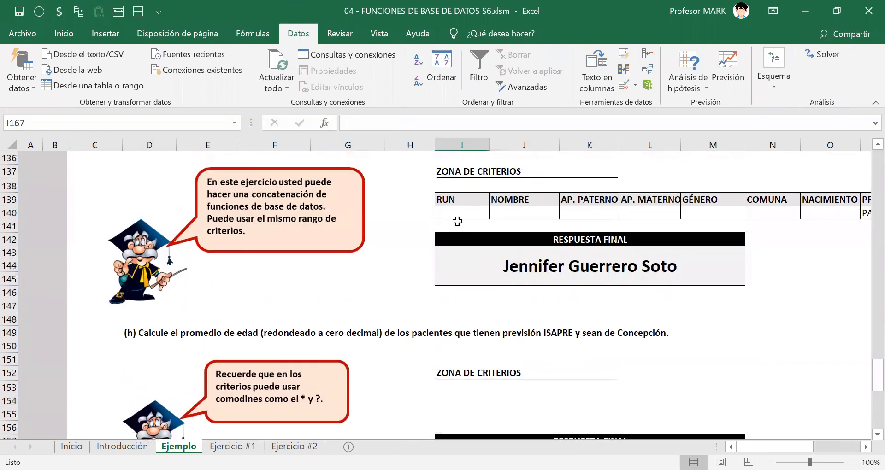
click(457, 199)
key(ctrl+shift+Right)
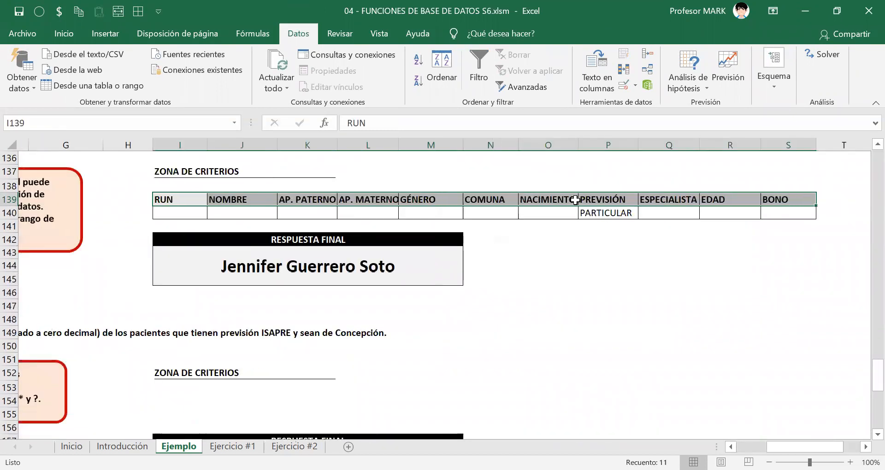
key(ctrl+c)
key(Down)
key(Down)
key(Down)
key(Down)
key(Down)
key(Down)
key(Down)
key(Down)
key(Down)
key(Down)
key(Down)
key(Down)
key(Down)
key(Down)
key(Down)
key(Down)
key(Down)
key(Down)
key(Down)
key(Down)
key(Down)
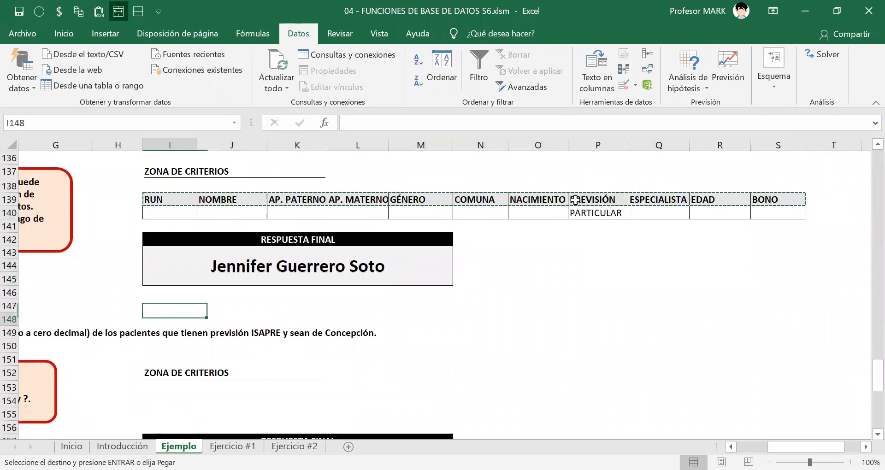
key(Down)
key(Up)
key(Up)
key(Up)
key(Up)
key(Up)
key(Up)
key(Up)
key(Up)
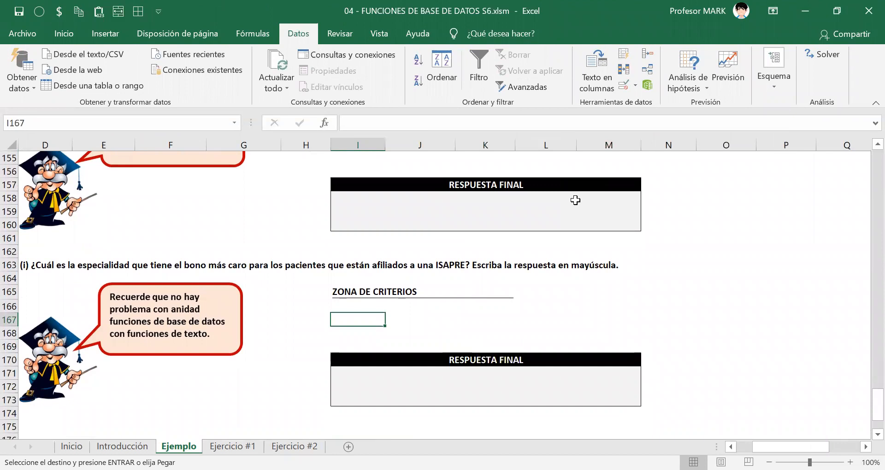
key(ctrl+v)
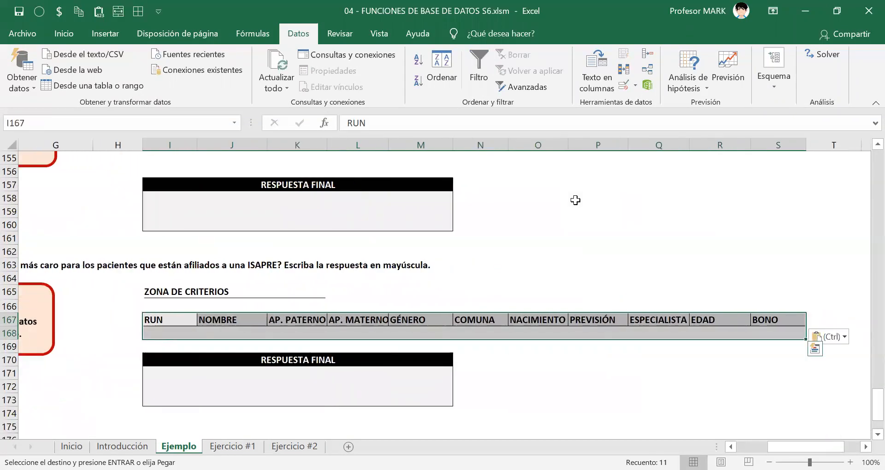
key(Escape)
Widen the AP. PATERNO and AP. MATERNO columns of exercise (i)'s criteria zone so that their headers fit.
key(Right)
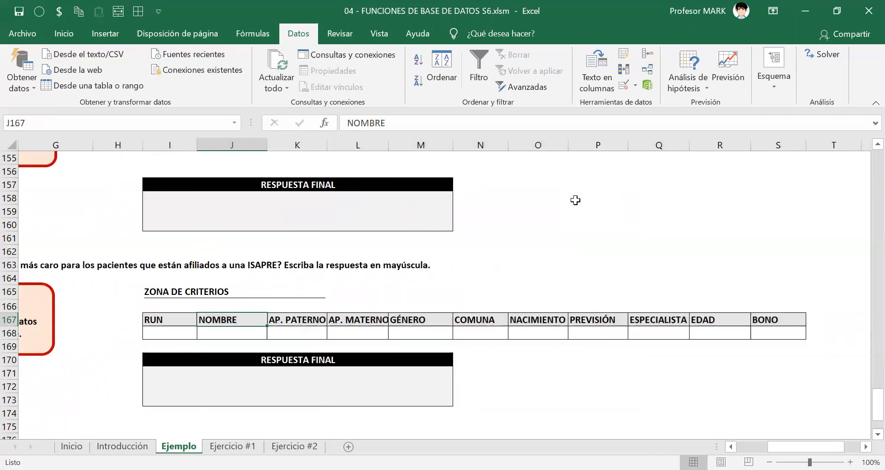
key(Right)
key(Right)
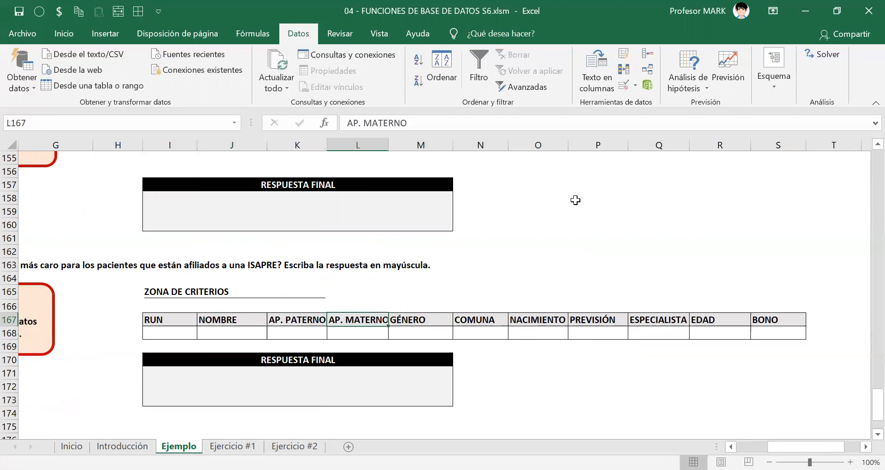
key(Right)
key(Left)
key(Left)
key(Right)
key(Right)
Check the remaining criteria headers, return to the RUN header in I167, and save the workbook.
key(Right)
key(Right)
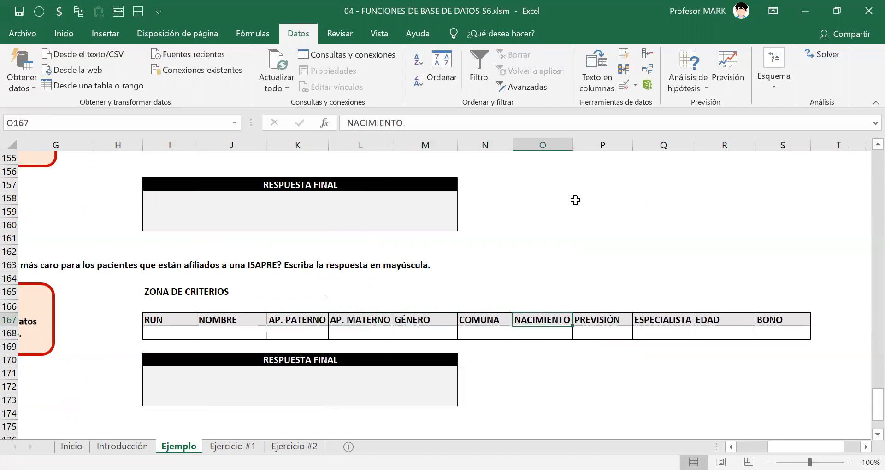
key(Right)
key(Right)
key(Right)
key(Left)
key(Left)
key(Left)
key(Left)
key(Left)
key(Left)
key(Left)
key(Left)
key(Left)
key(ctrl+s)
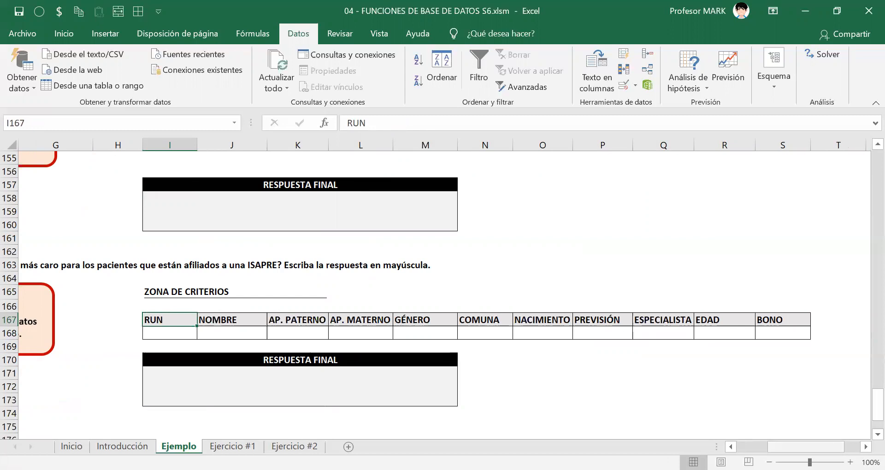
Highlight "bono más caro" in question (i) with the annotation pen and label it "BDMAX" above the phrase.
drag(806, 447, 791, 447)
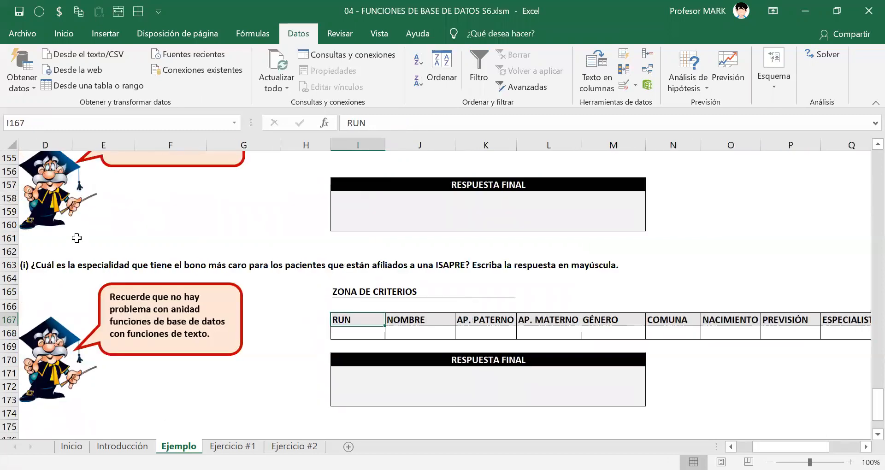
click(335, 23)
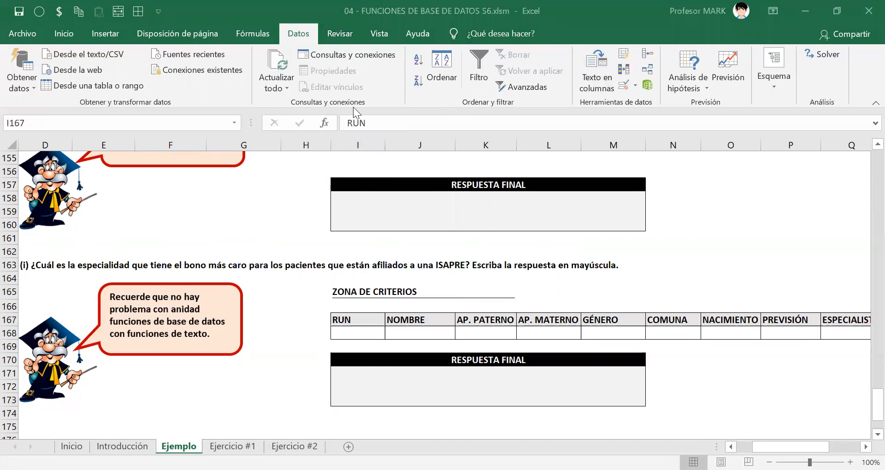
drag(183, 267, 237, 266)
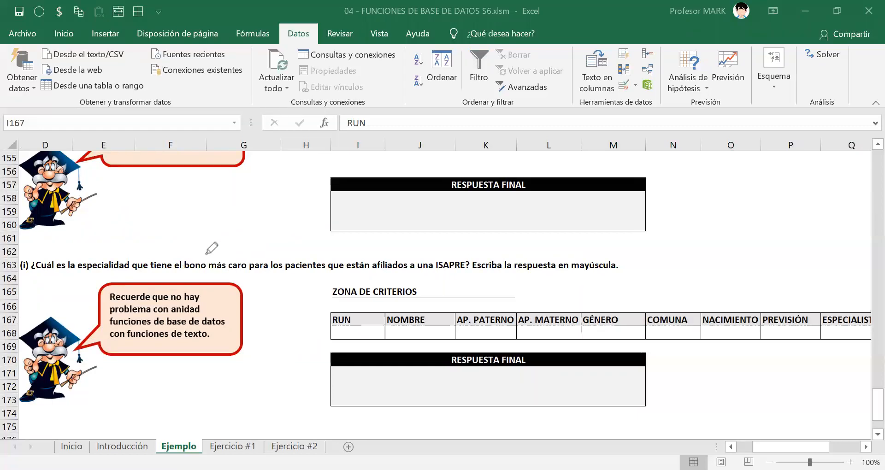
drag(182, 265, 248, 266)
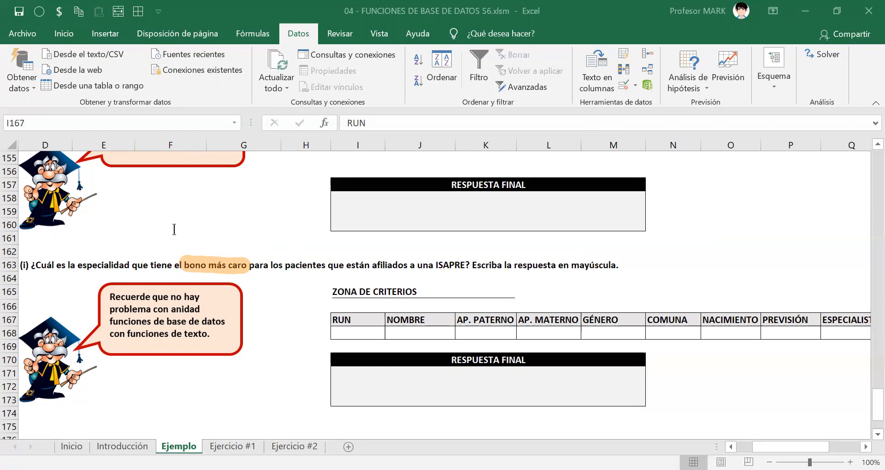
click(184, 238)
text(BDMAX)
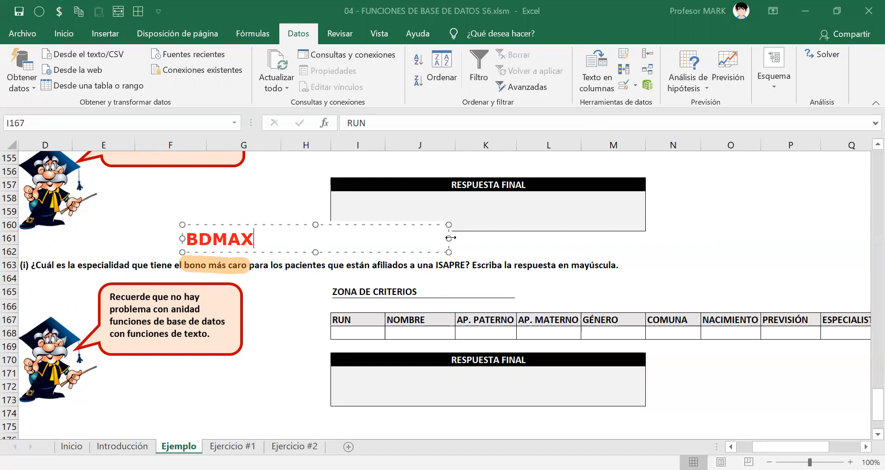
drag(448, 238, 259, 238)
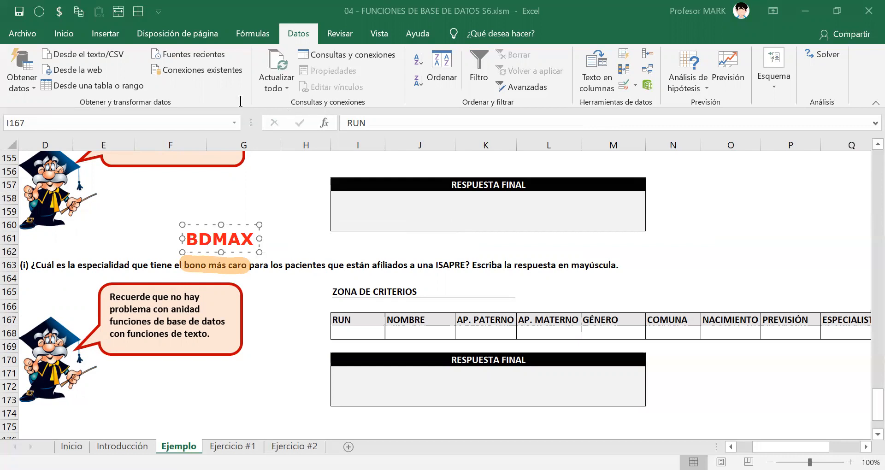
click(328, 249)
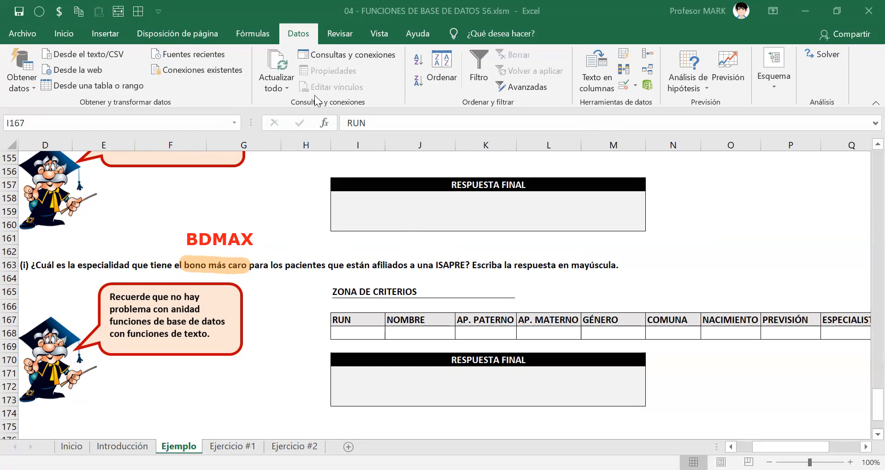
Highlight "afiliados a una ISAPRE?" in question (i), label it "ISAPRE → Criterio", and clear all the on-screen annotations.
drag(370, 265, 467, 264)
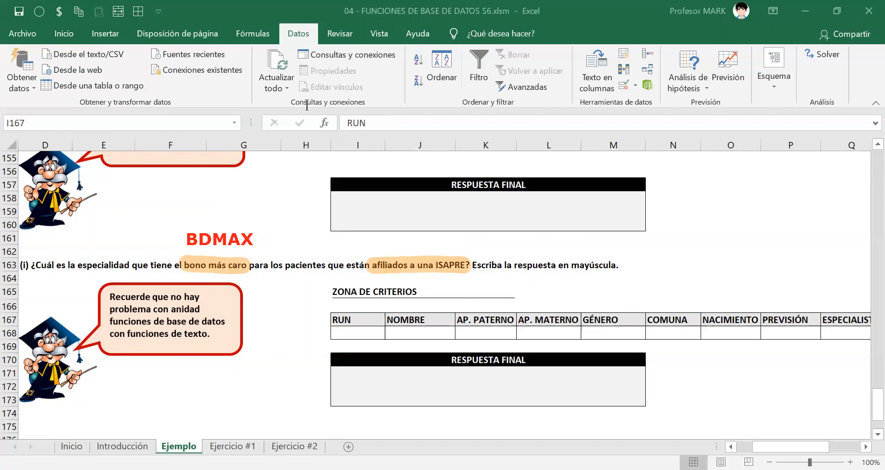
click(376, 241)
text(ISAPR)
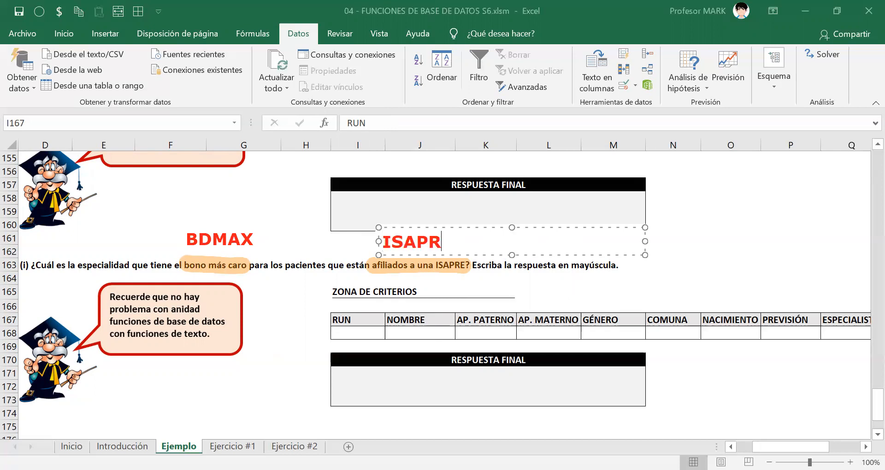
text(E -->)
text( Criterio)
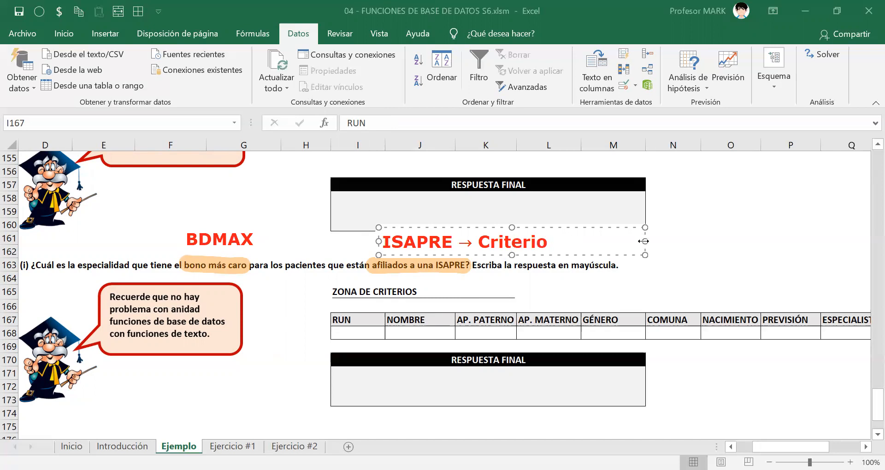
drag(643, 241, 558, 241)
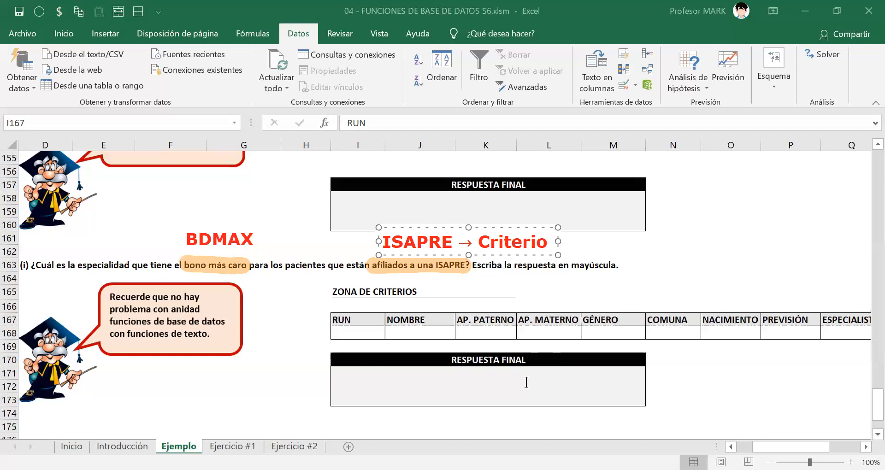
click(641, 154)
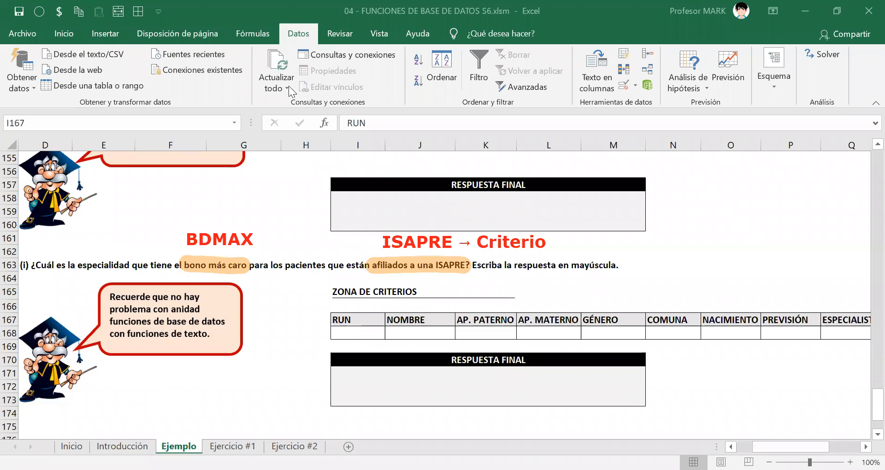
click(485, 35)
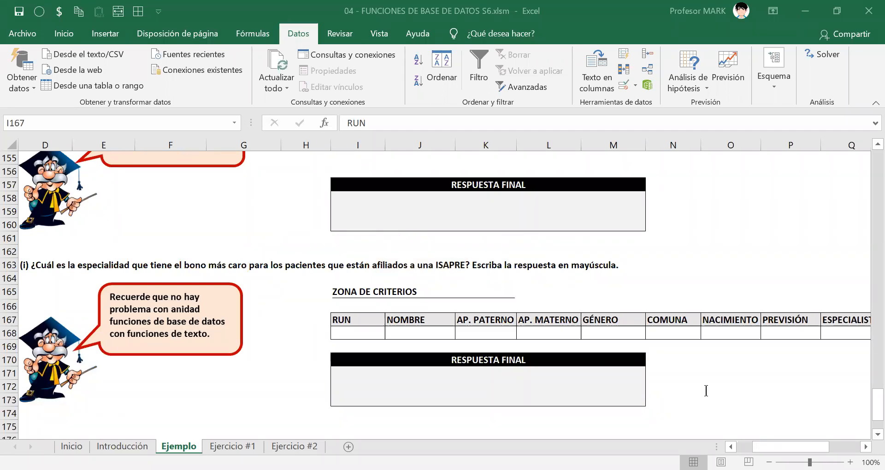
Write the on-screen note "1. Calcular el bono más caro para lo que tienen ISAPRE (BDMAX)." below exercise (i)'s criteria headers.
click(659, 357)
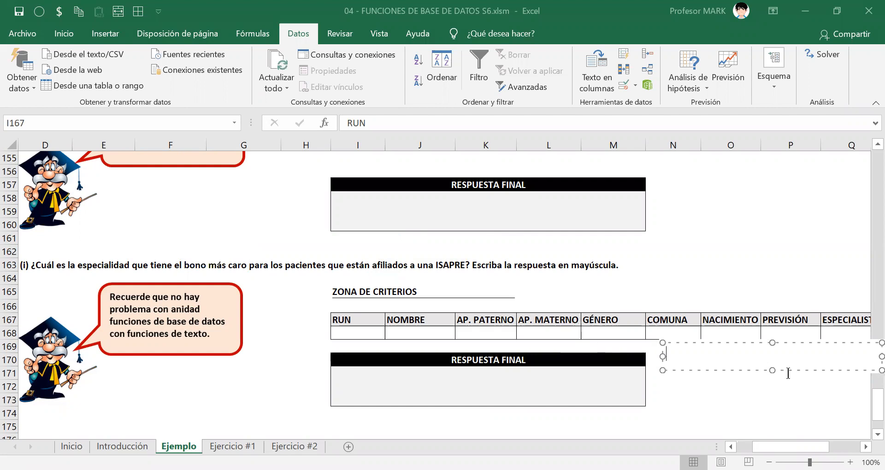
text(1. Calcular )
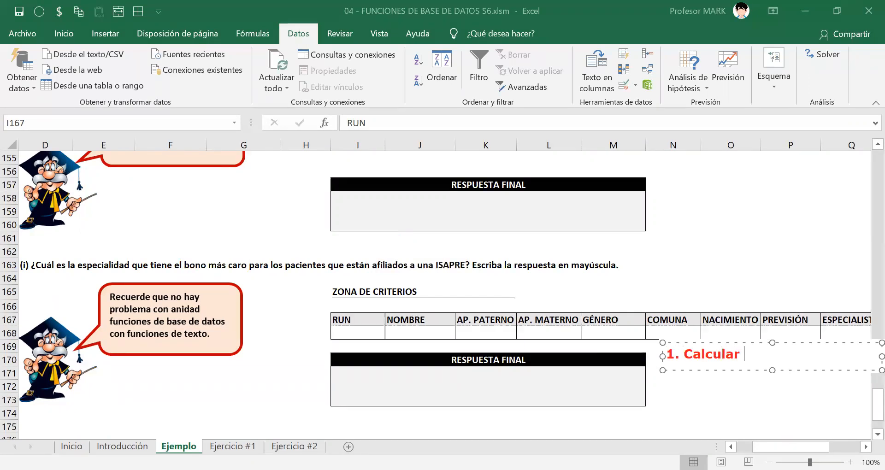
text(el bono más )
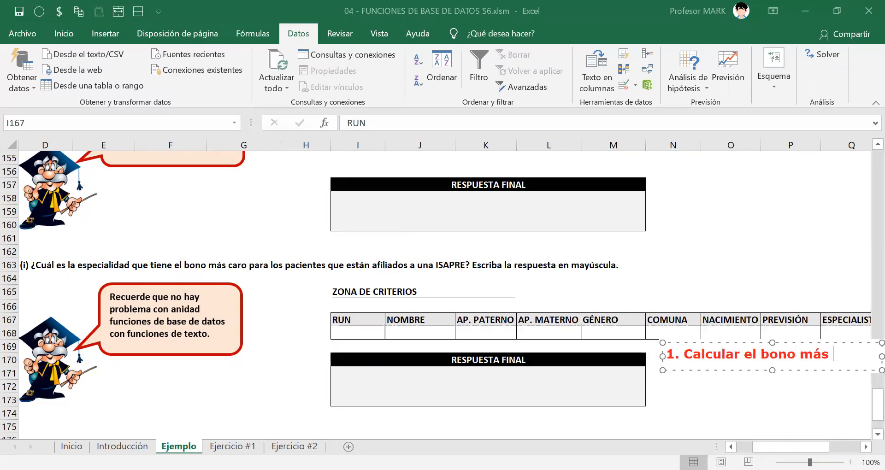
text(caro para lo que tie)
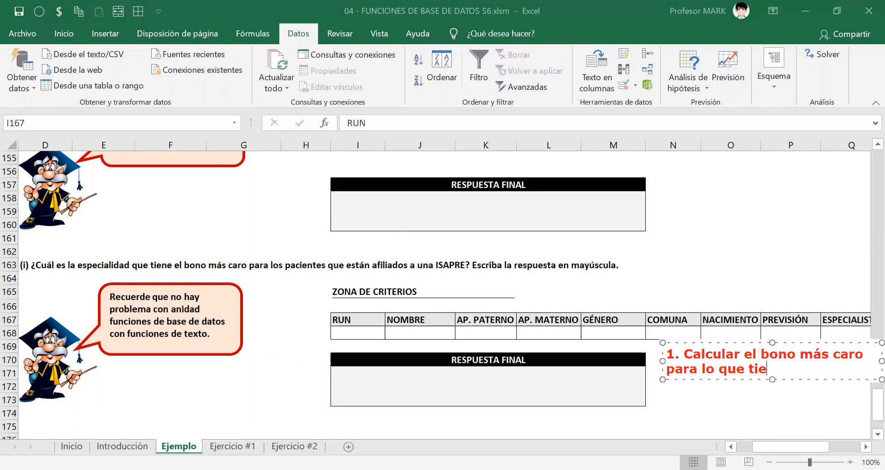
text(nen ISAPRE)
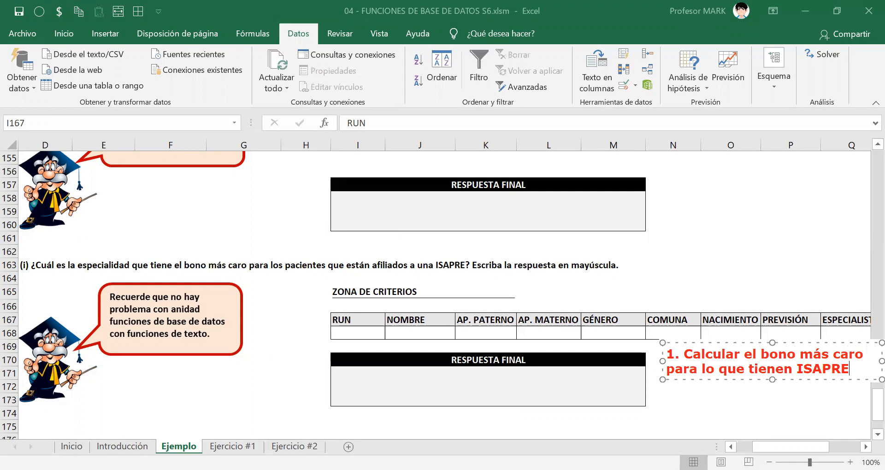
text( (BDMAX))
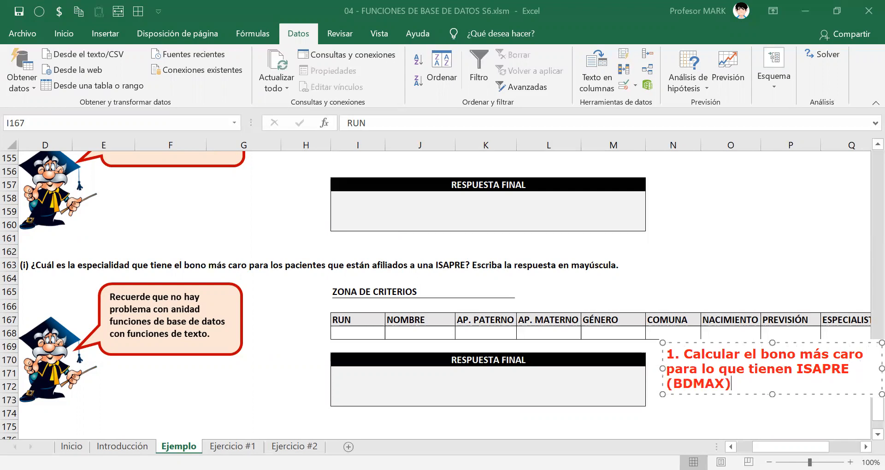
text(.)
Add a second point to the note: "2. Obtener el nombre de la especialidad que cobra ese bono.".
key(Return)
key(Return)
text(2. O)
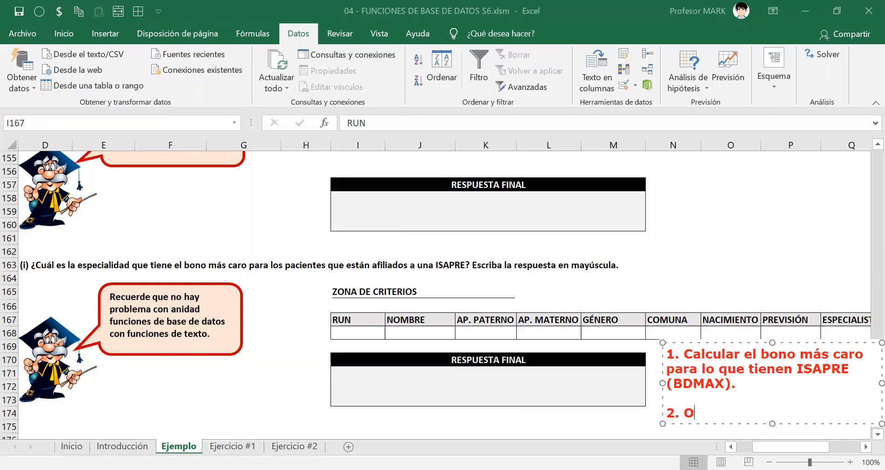
text(btener el n)
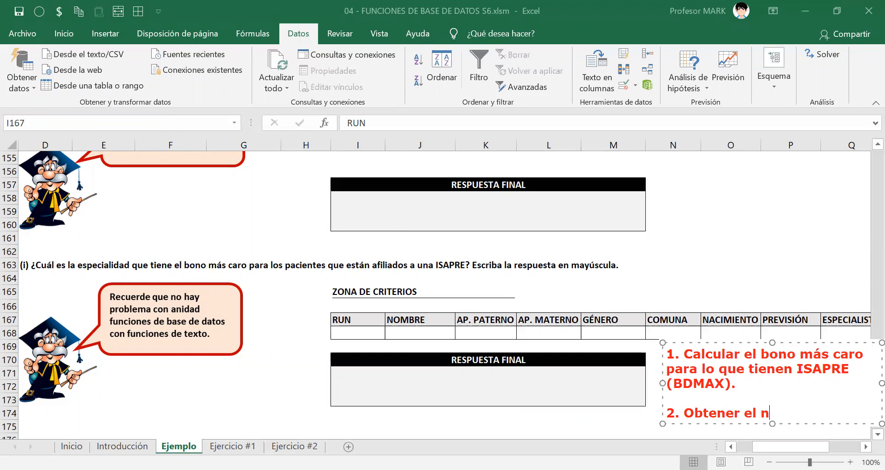
text(ombre de la e)
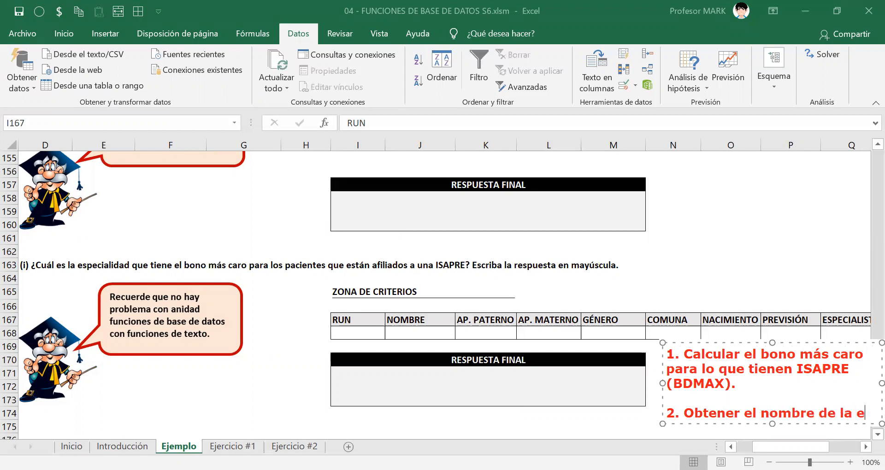
text(specialidad que )
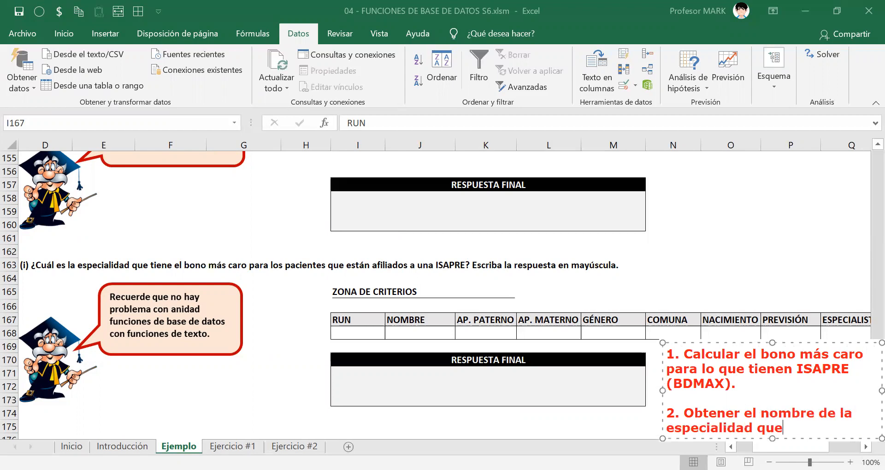
text(cobra ese )
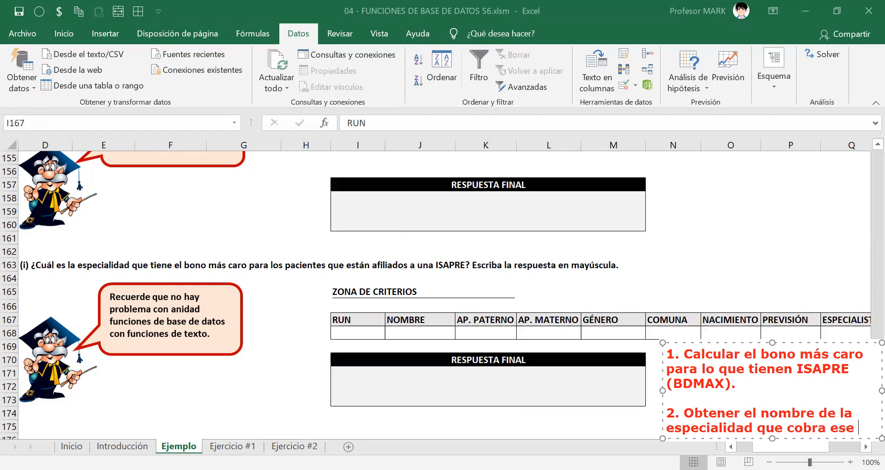
text(bono.)
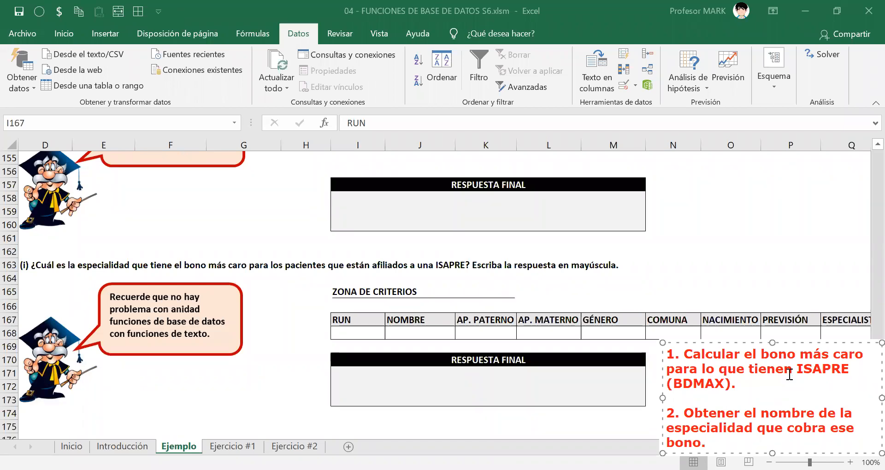
key(Return)
key(Return)
text(3. Apli)
key(BackSpace)
key(BackSpace)
key(BackSpace)
key(BackSpace)
key(BackSpace)
key(BackSpace)
key(BackSpace)
key(BackSpace)
key(BackSpace)
Extend the note's second point with ", y dejarlo en mayúscula.".
text(, y dejarlo)
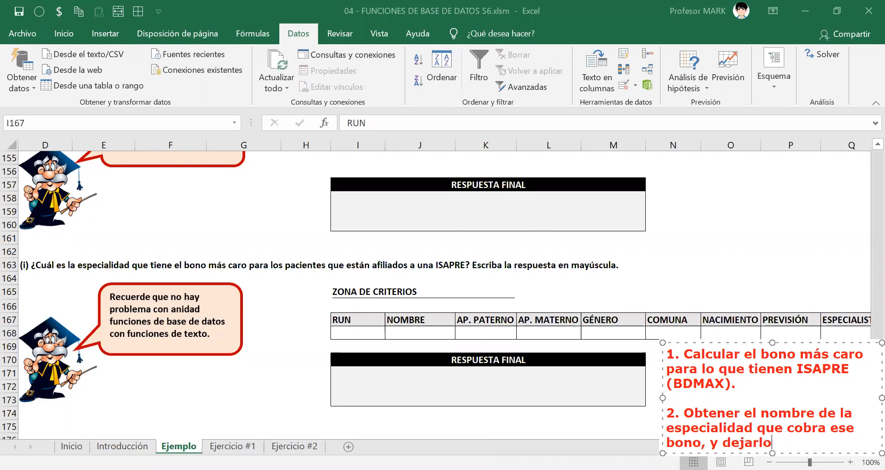
text( en mayúscula.)
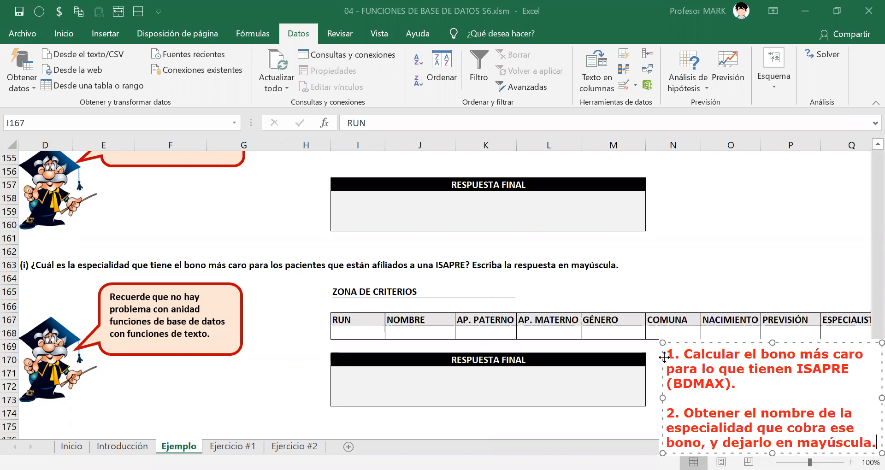
Move the two-point note over the question (i) text and clear it from the screen.
drag(664, 357, 331, 303)
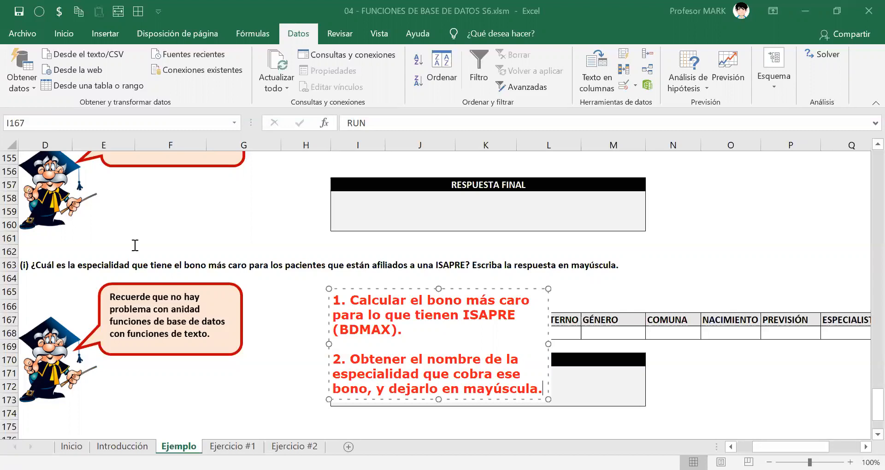
drag(394, 290, 163, 188)
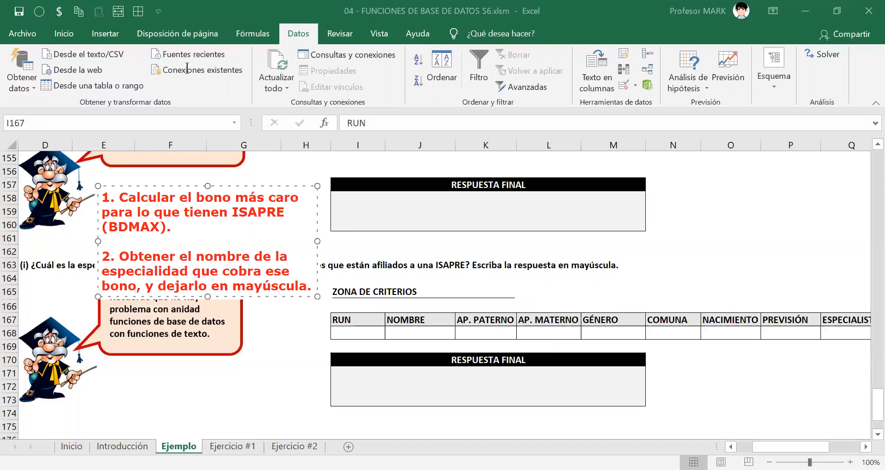
click(572, 96)
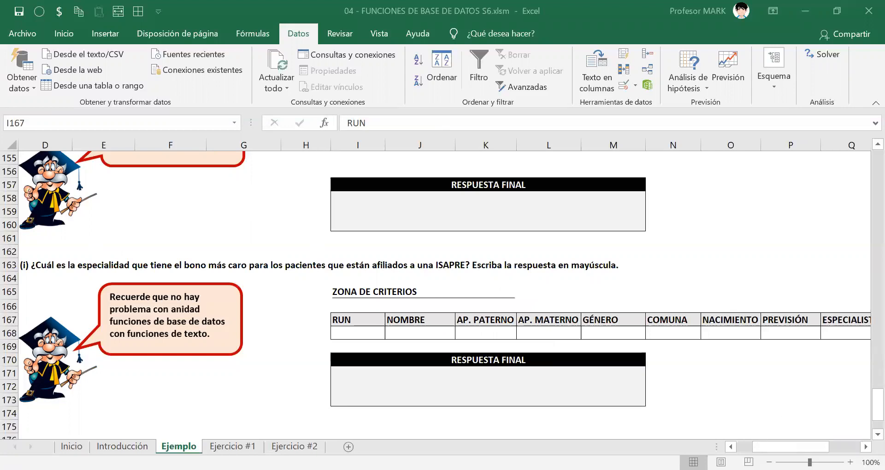
Enter ISAPRE as the PREVISIÓN criterion in P168 of exercise (i)'s criteria zone.
scroll(562, 332, right, 3)
click(595, 332)
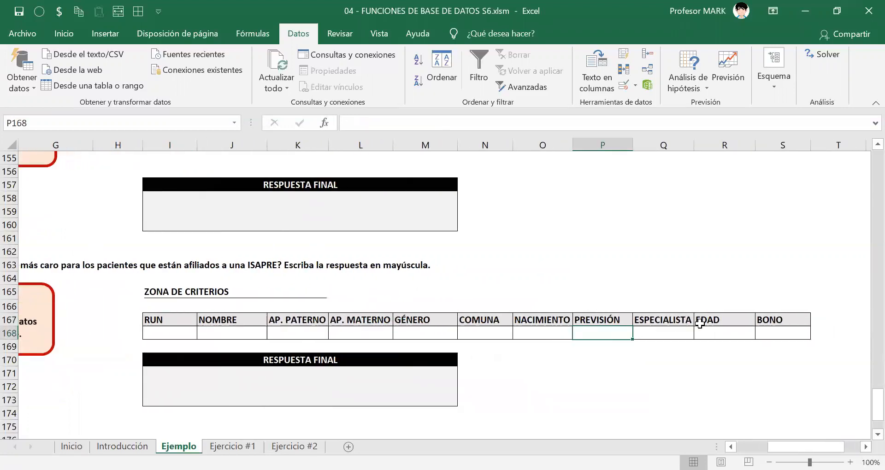
text(ISAPRE)
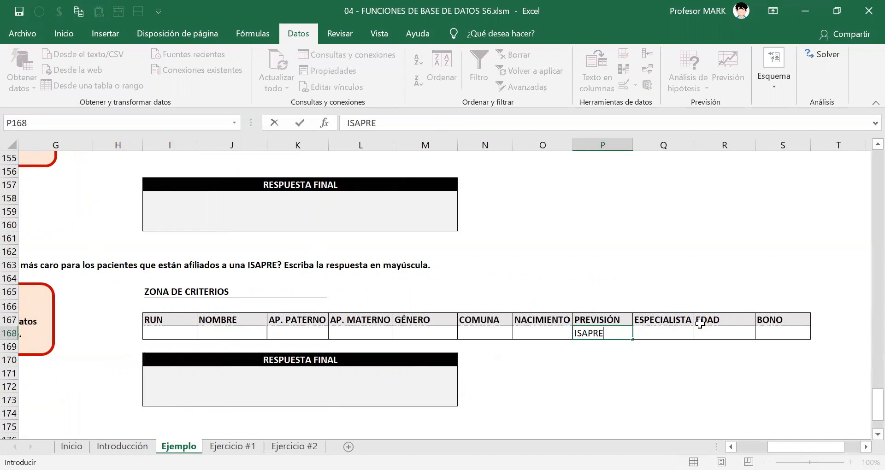
key(Return)
key(Down)
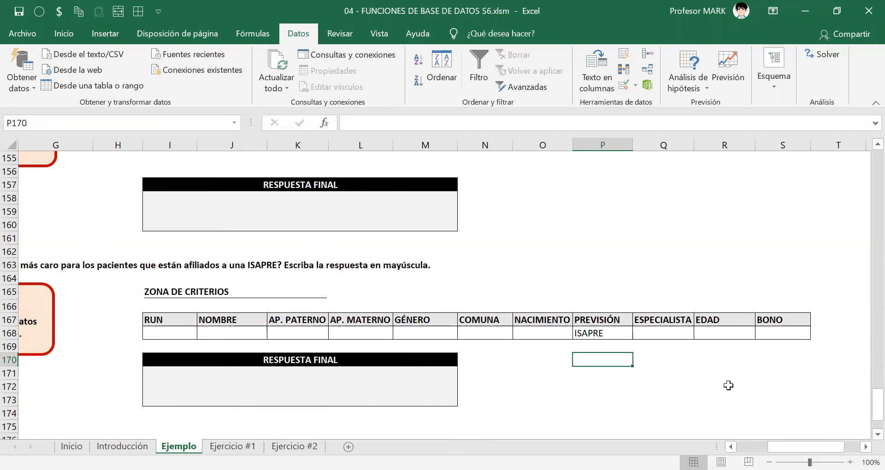
Write the label "BONO MÁS CARO" in cell O170, below exercise (i)'s criteria table.
click(545, 365)
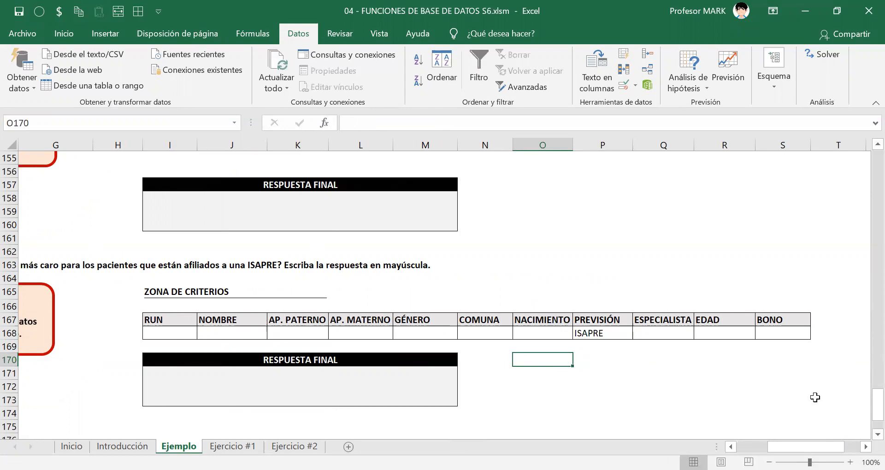
text(BONO MÁS CARO)
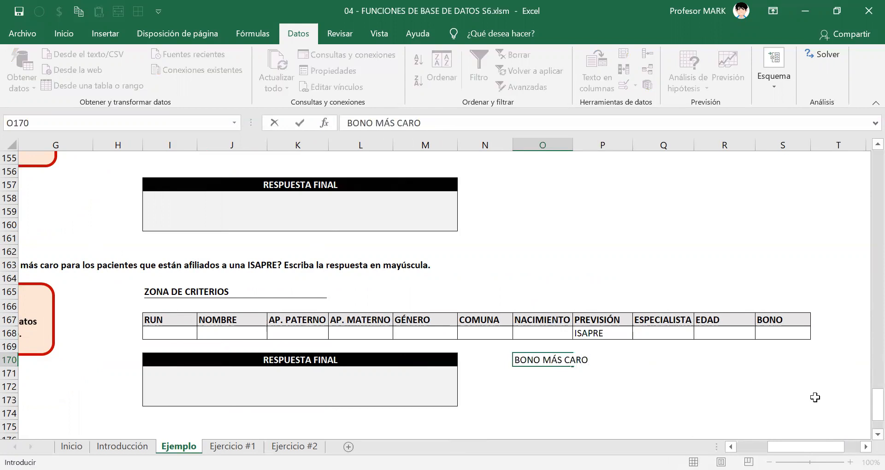
key(Return)
Move the "BONO MÁS CARO" label to Q170 and autofit column Q to its text.
key(Up)
key(ctrl+c)
key(Right)
key(Right)
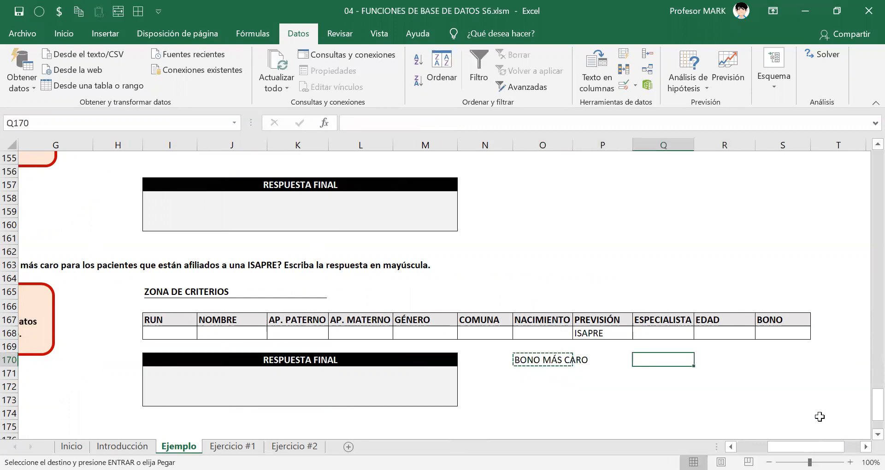
key(Return)
key(alt+h)
key(o)
key(i)
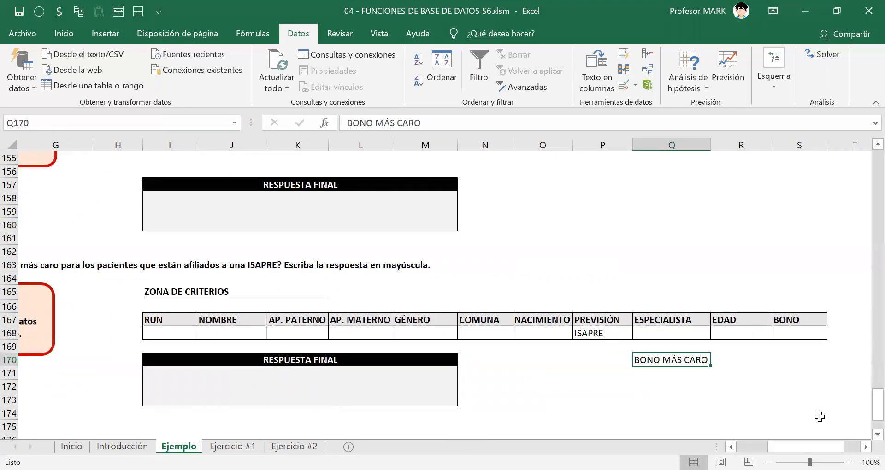
key(Down)
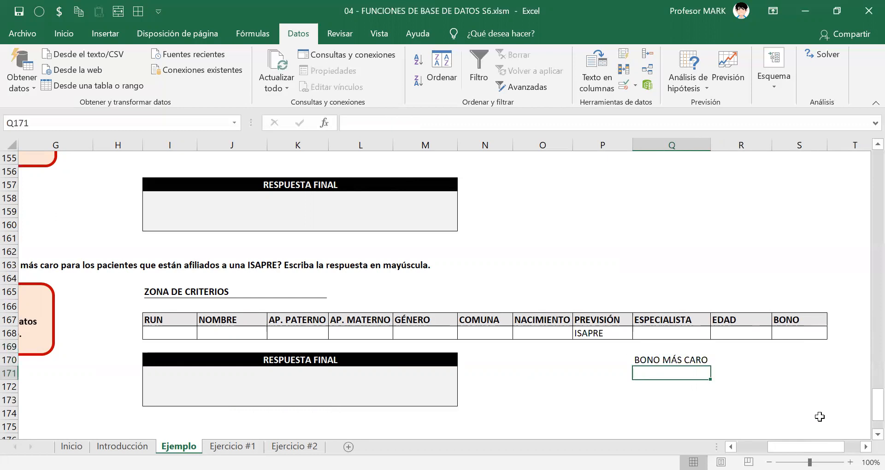
key(Up)
key(Left)
key(Left)
key(Right)
key(Right)
key(Down)
key(Down)
key(Up)
key(Up)
key(Down)
key(Left)
key(Left)
key(Left)
key(Left)
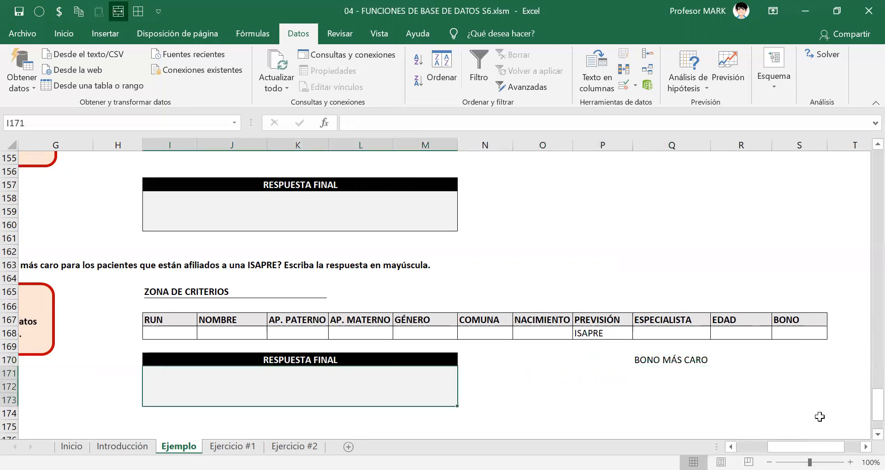
text(DFDSFSDFSDF)
key(Escape)
key(Right)
key(Right)
key(Right)
key(Right)
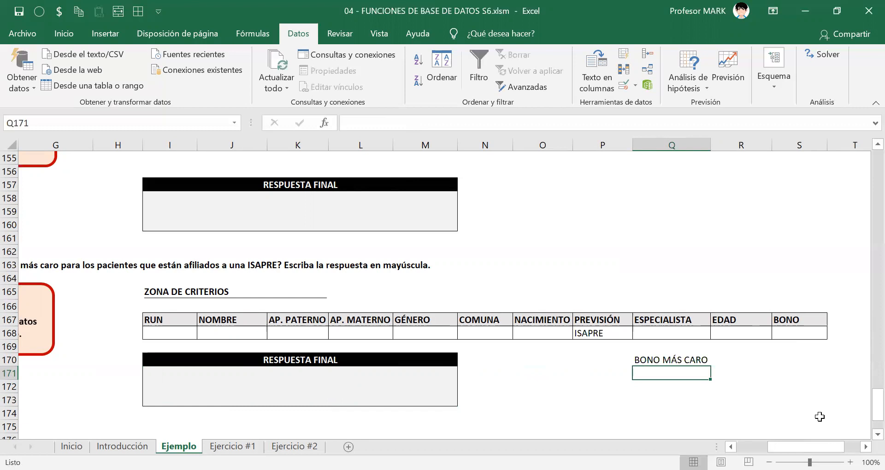
Calculate the most expensive ISAPRE bono in Q171 with =BDMAX(PACIENTES[#Todo];S167;P167:P168).
text(=)
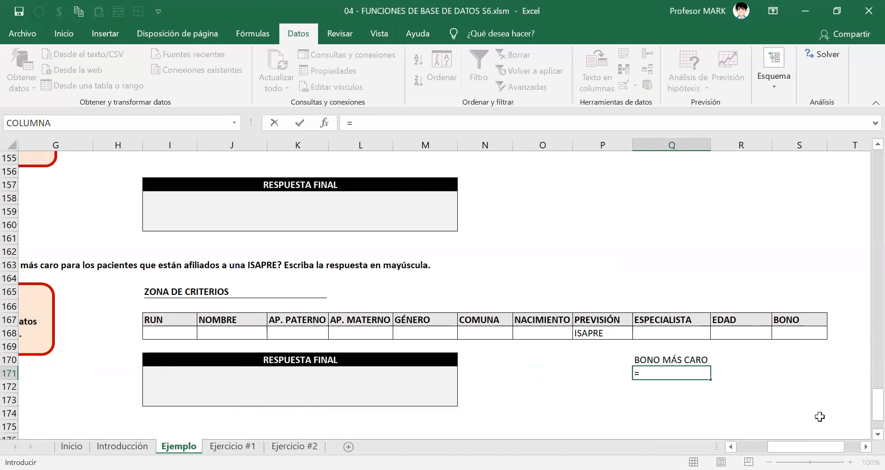
text(BDMAX()
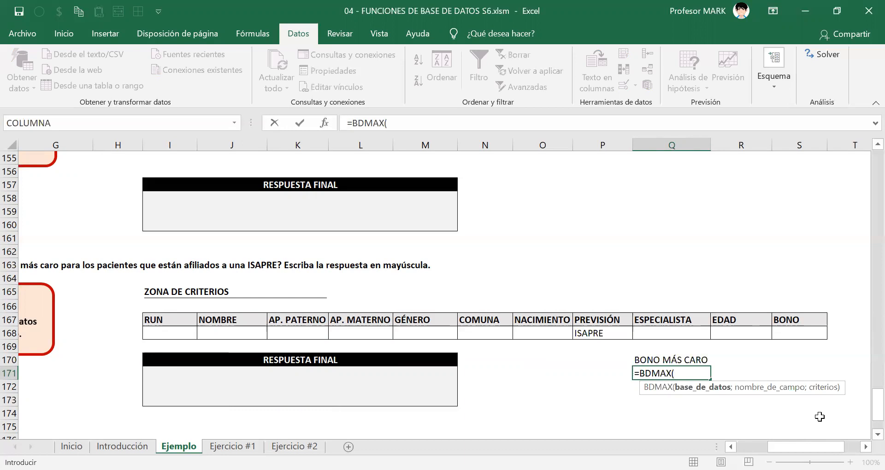
text(PACIENTES)
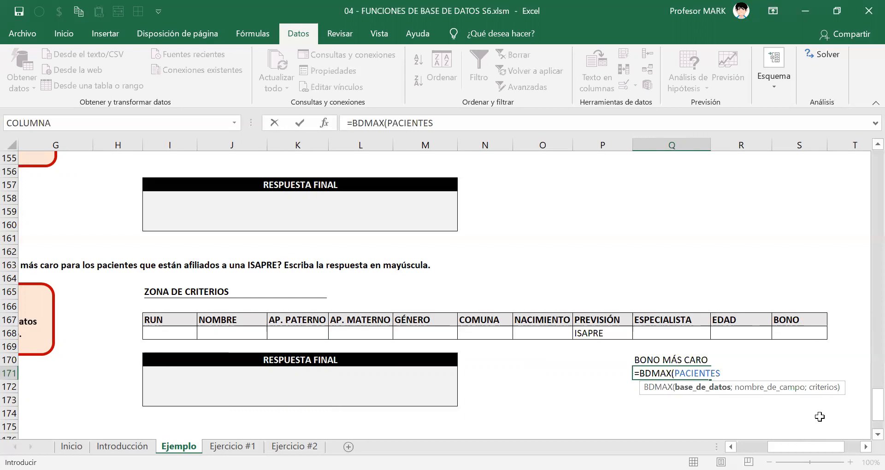
text([#Todo*)
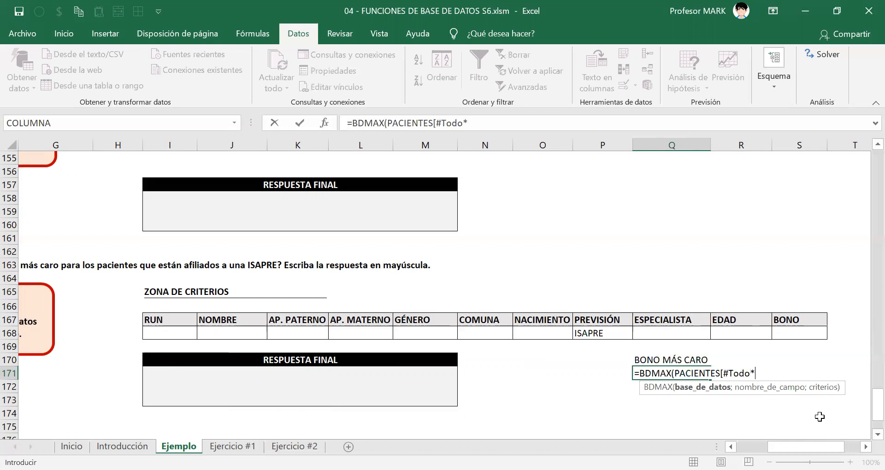
key(BackSpace)
text(])
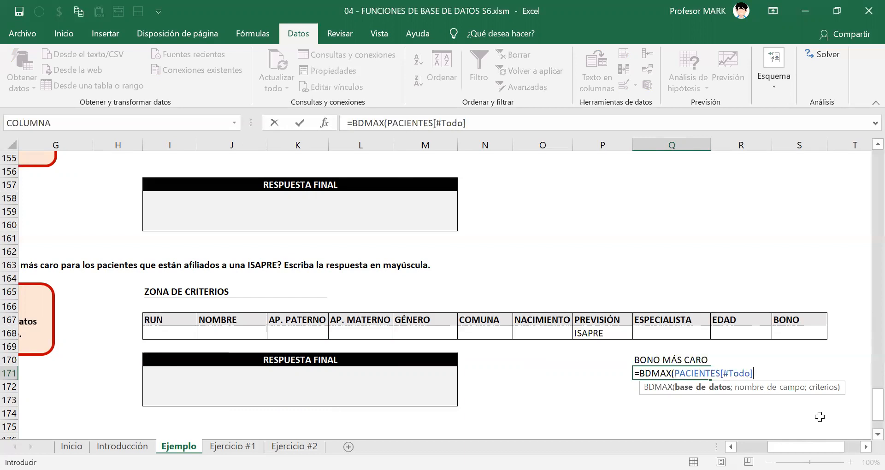
text(;)
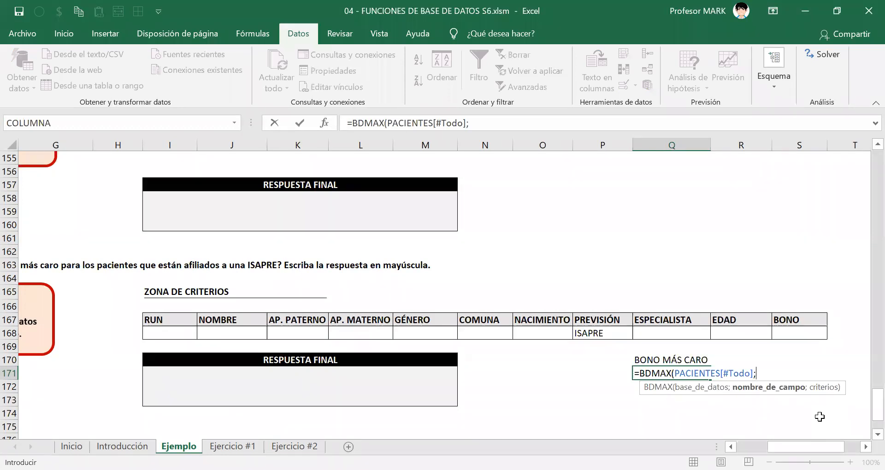
click(798, 321)
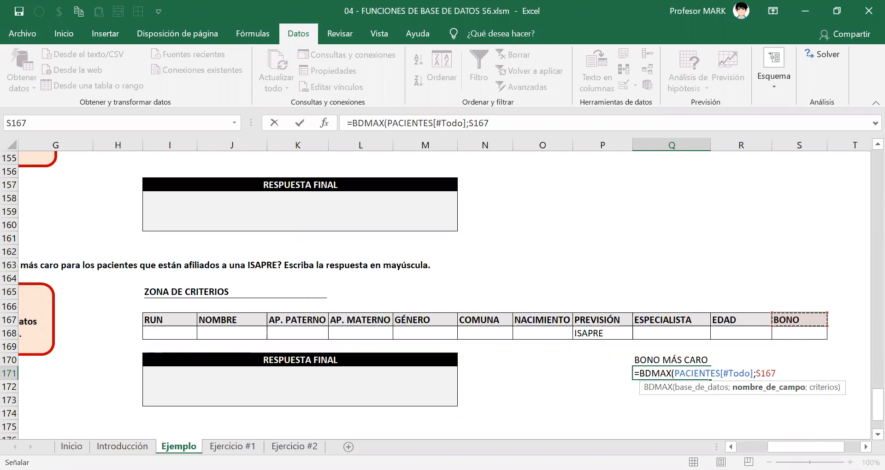
text(;)
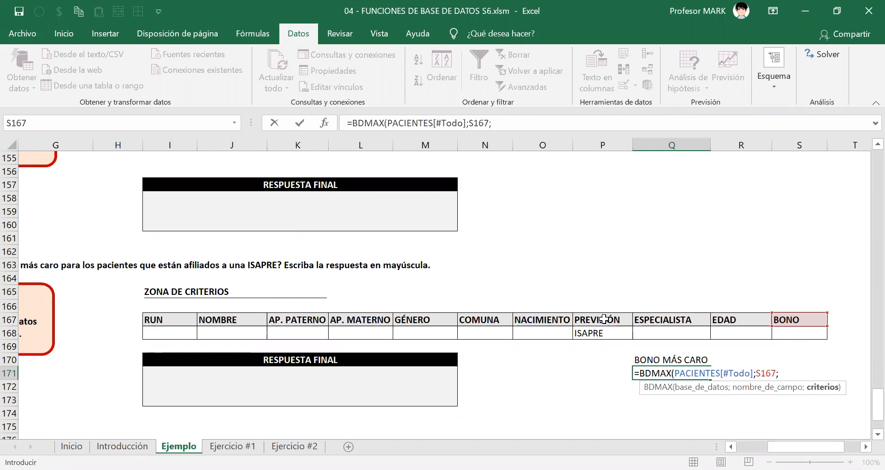
drag(603, 320, 603, 332)
text())
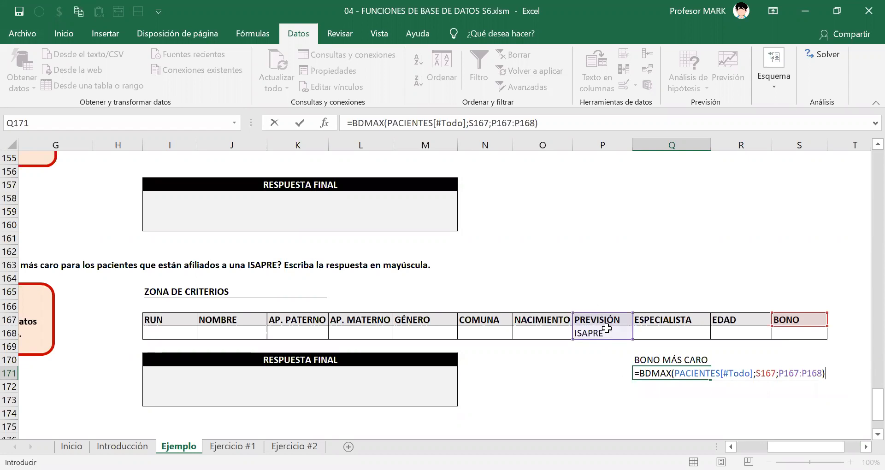
key(Return)
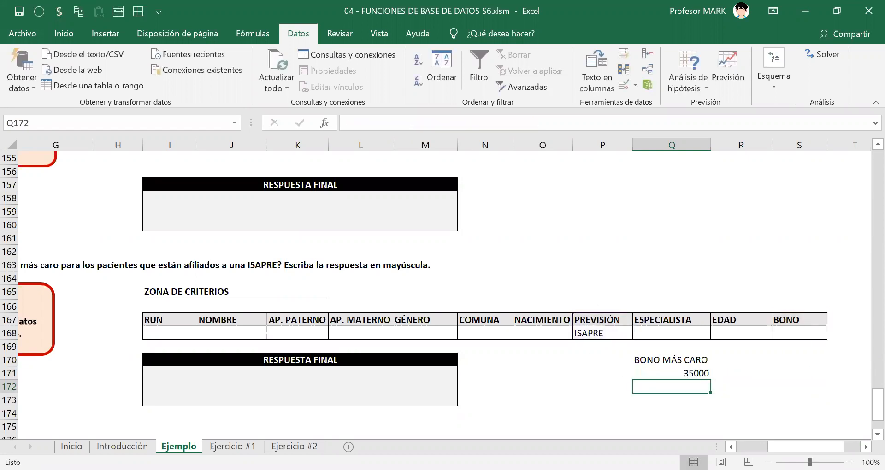
Apply the accounting currency format to Q171 and put borders around Q170:Q171.
key(Up)
key(alt+3)
key(Up)
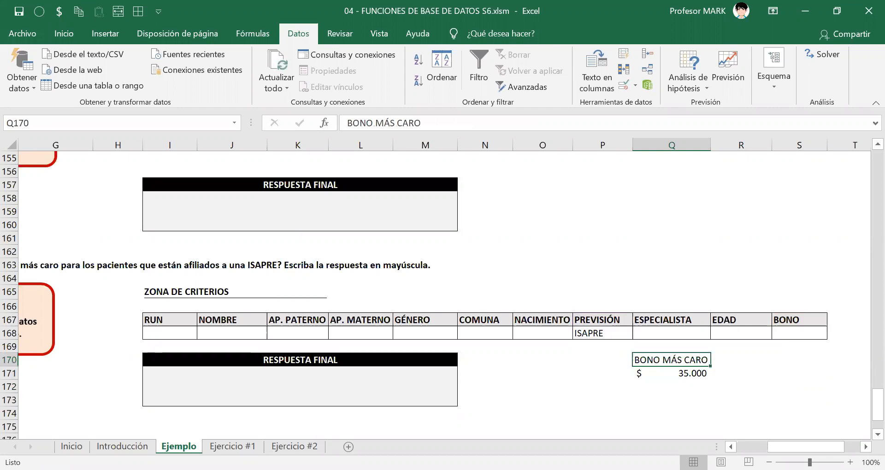
key(shift+Down)
key(alt+7)
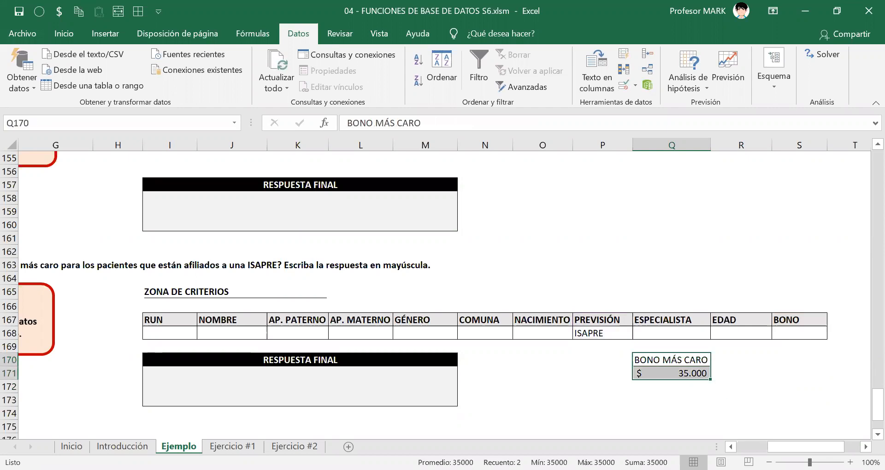
Copy only the formatting of the ESPECIALISTA header in Q167 onto the "BONO MÁS CARO" label in Q170.
key(Up)
key(Up)
key(Up)
key(ctrl+c)
key(Down)
key(Down)
key(Down)
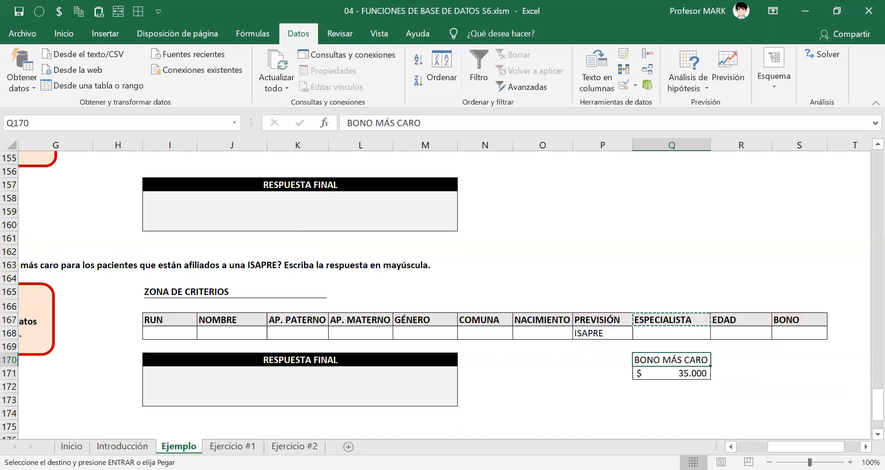
key(alt+o)
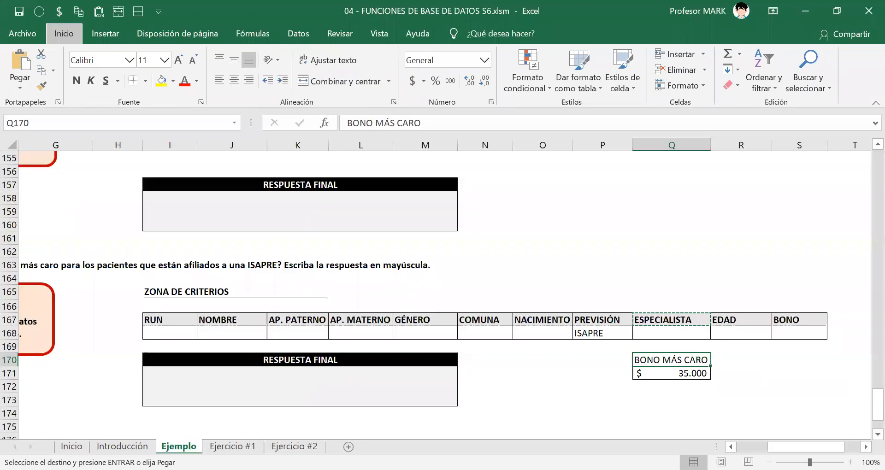
key(v)
key(r)
key(Escape)
key(Down)
key(Down)
key(Down)
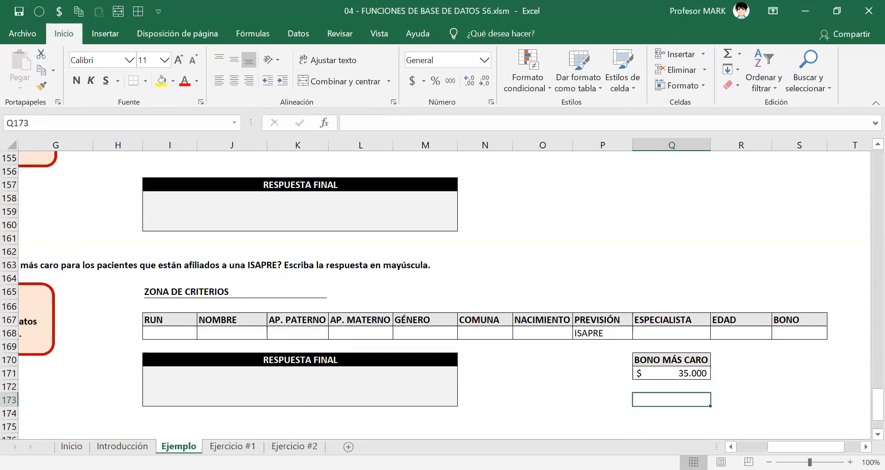
Review the whole BDMAX formula in Q171 and leave it without editing.
key(Up)
key(Up)
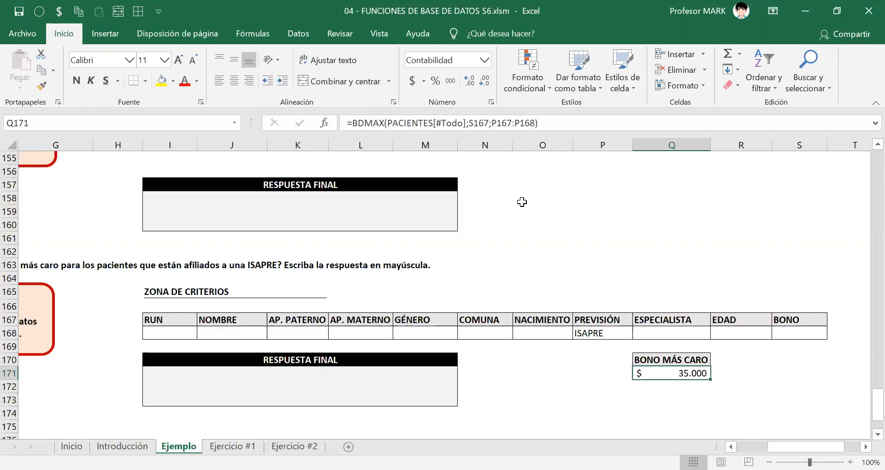
click(463, 120)
drag(463, 119, 201, 129)
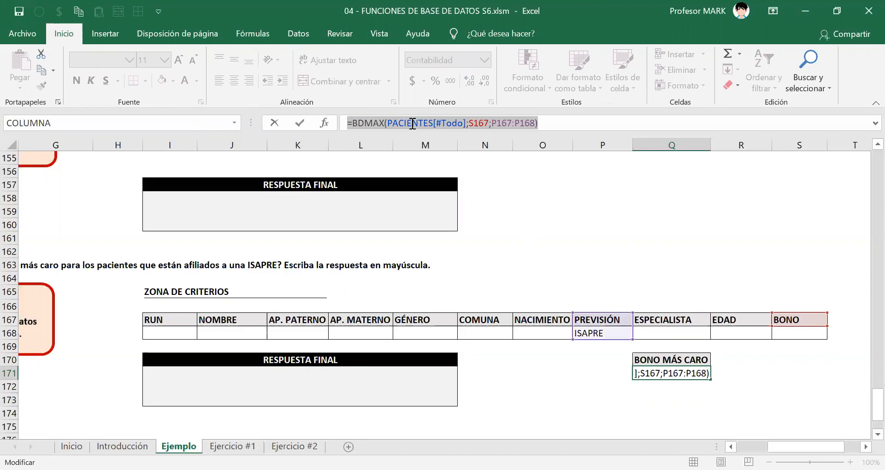
key(Escape)
key(alt+Tab)
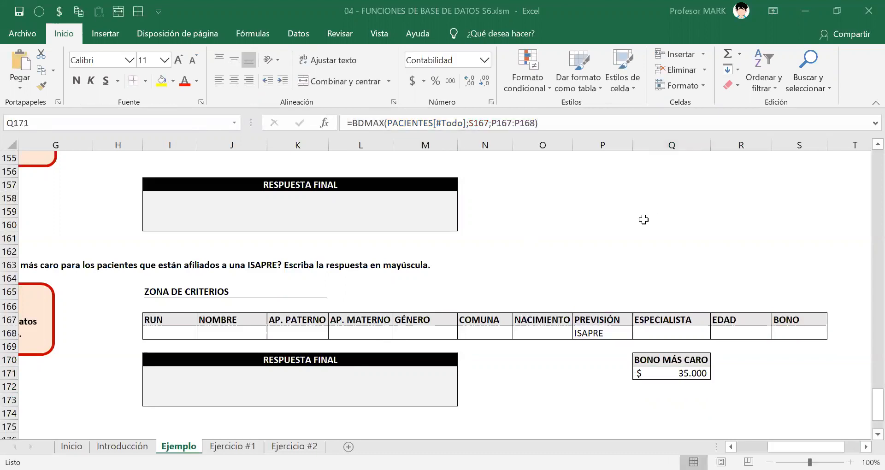
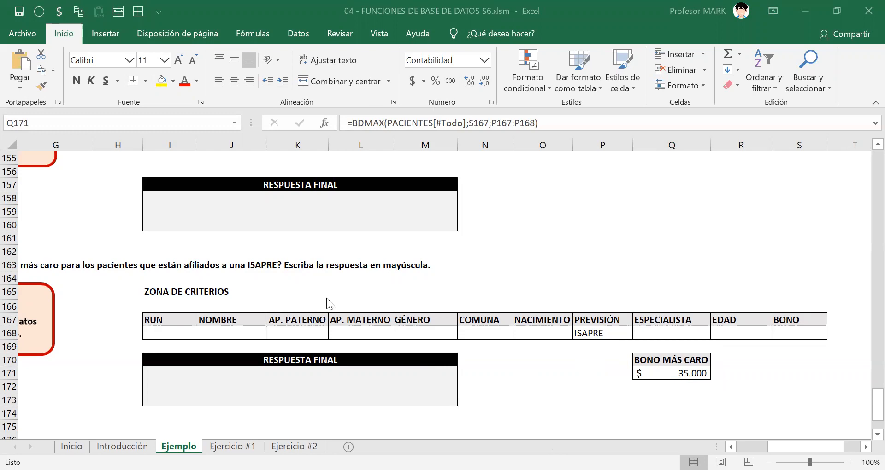
Copy the criteria headers from I167:S167 to row 175 and put borders around all cells in I175:S176.
drag(168, 319, 785, 323)
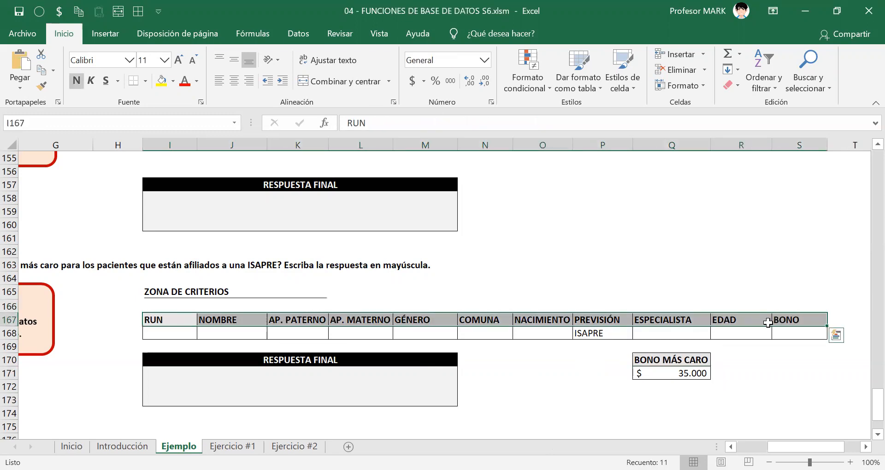
key(ctrl+c)
scroll(250, 306, down, 3)
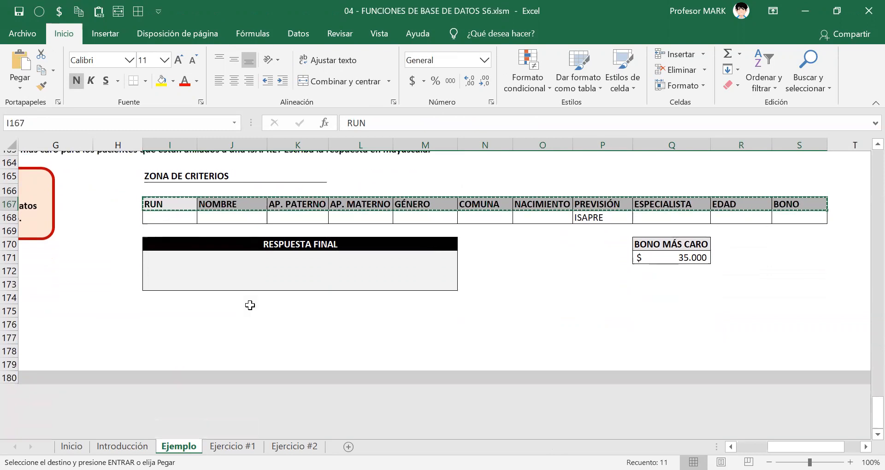
click(155, 307)
key(ctrl+v)
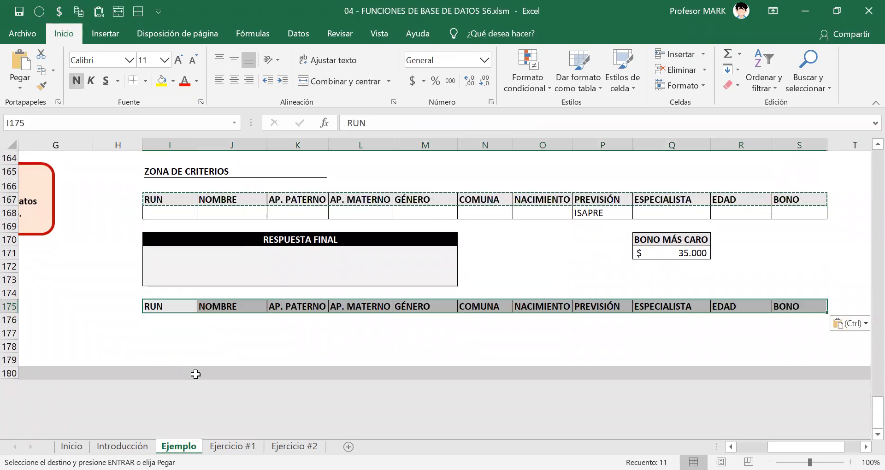
key(Escape)
key(shift+Down)
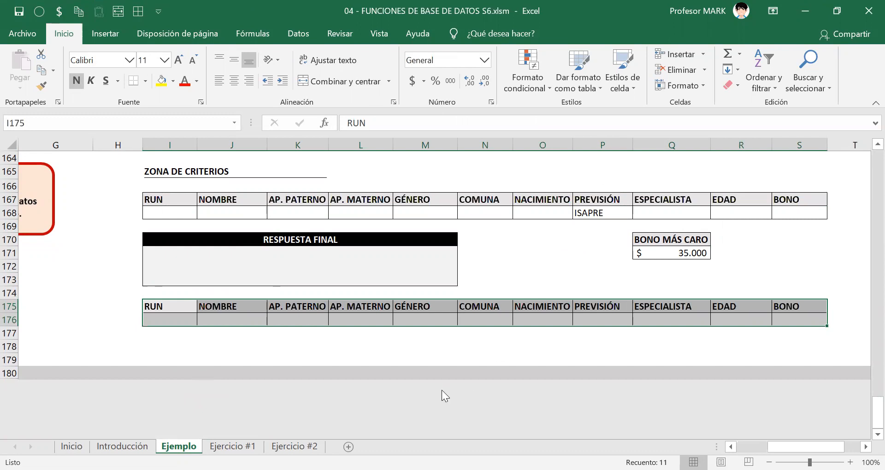
Annotate the first criteria table, beside ZONA DE CRITERIOS, with "Rango de criterios para hallar el bono más caro".
scroll(301, 288, up, 2)
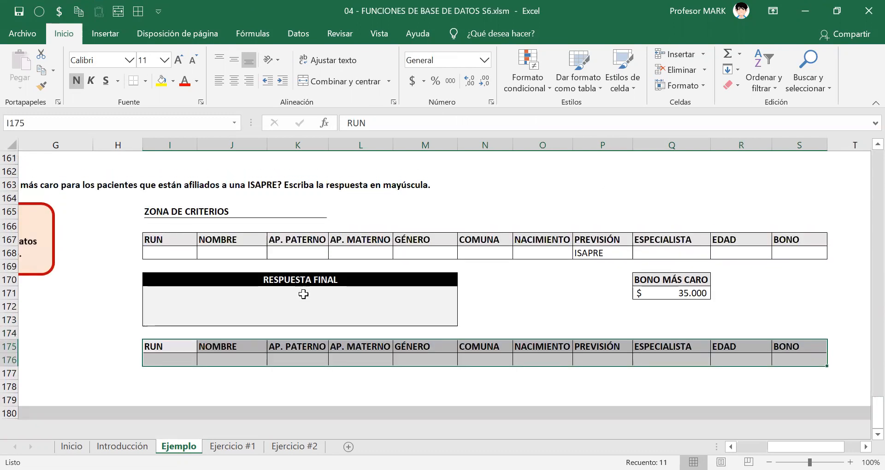
click(379, 249)
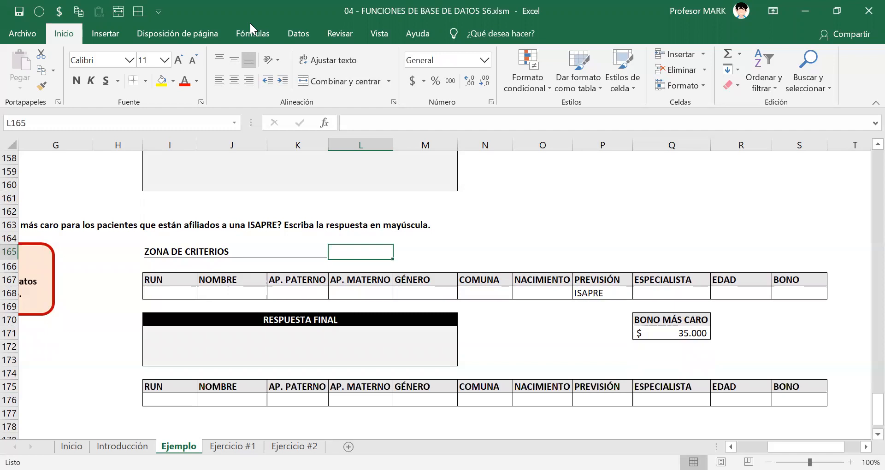
drag(342, 244, 591, 288)
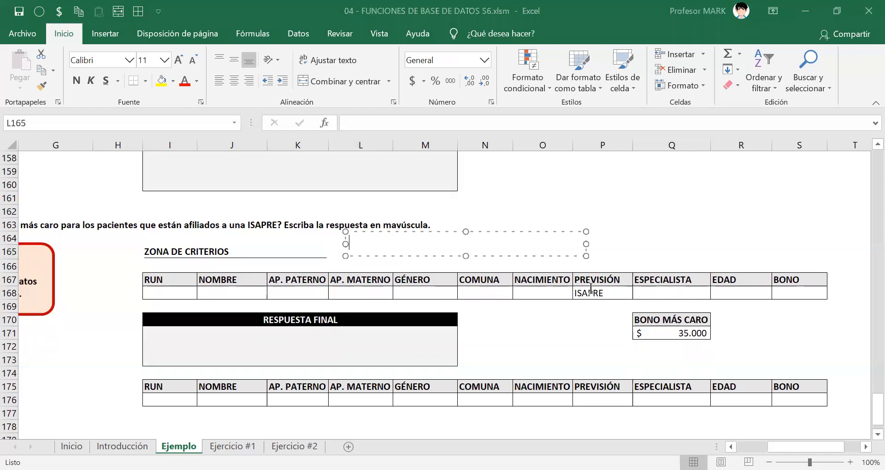
text(Rango de criterios para hallar el )
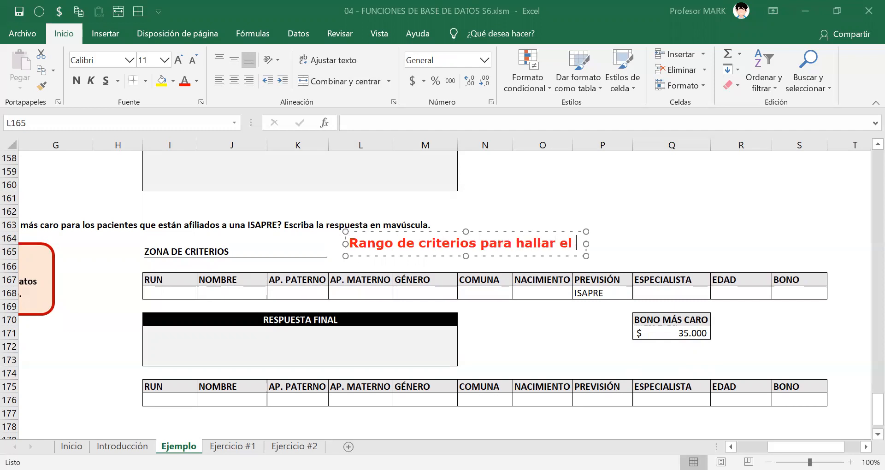
text(bono más caro)
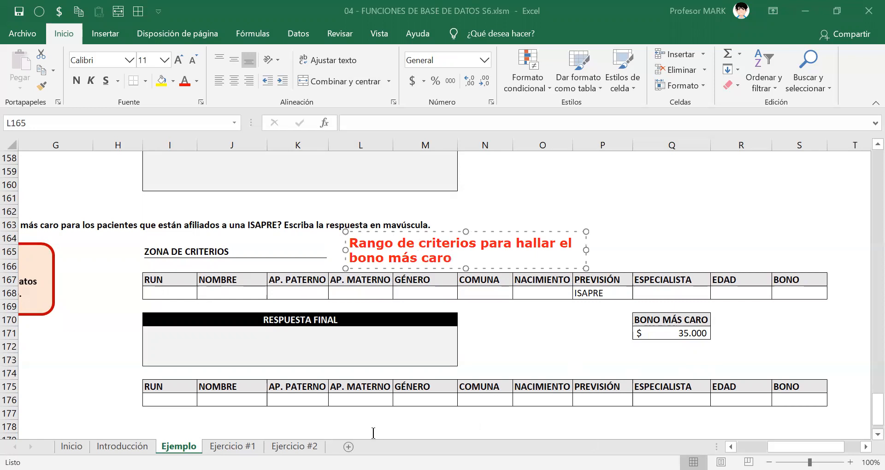
key(Escape)
key(Escape)
Place the annotation "Rango de criterios para hallar el nombre de la especialidad que cobra el bono más caro" above the row 175 headers.
click(519, 418)
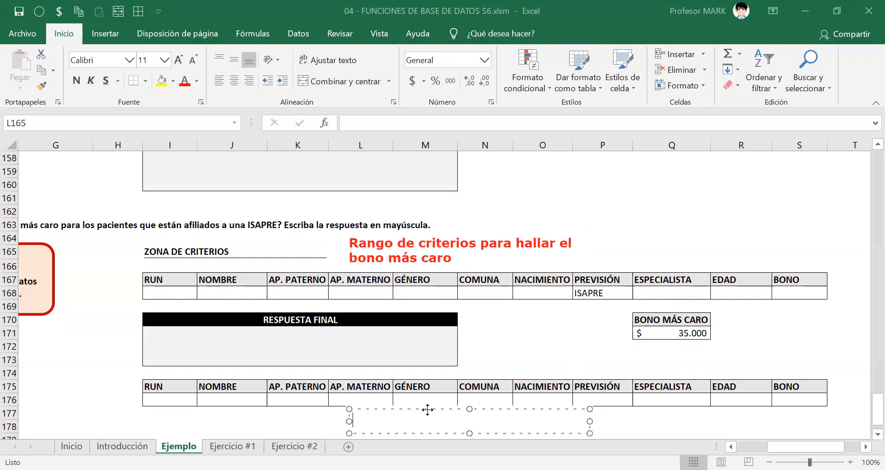
text(Rango de criterios para hallar el)
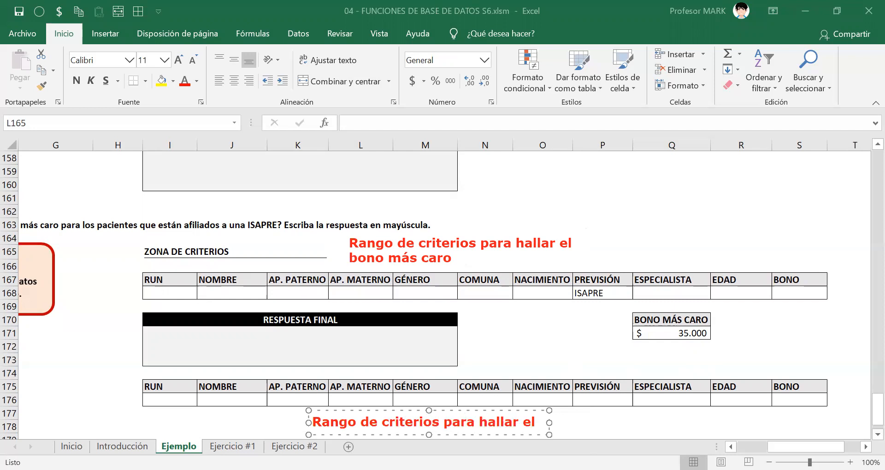
text( nombre de)
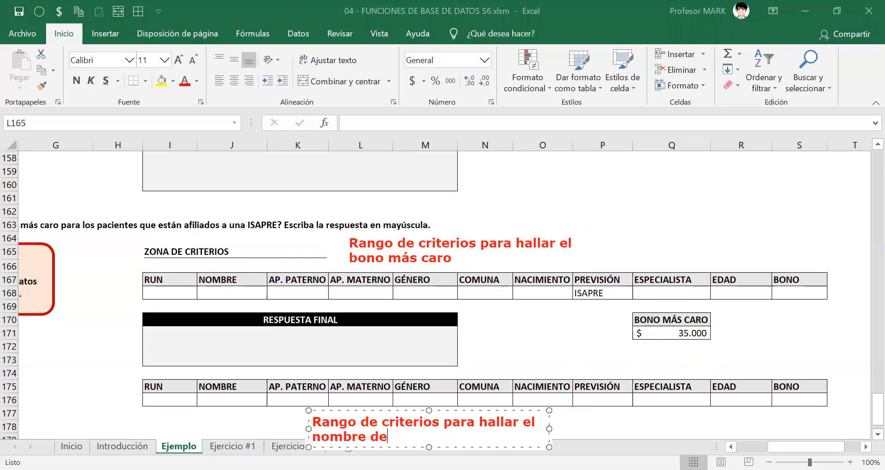
text( la especialida d que)
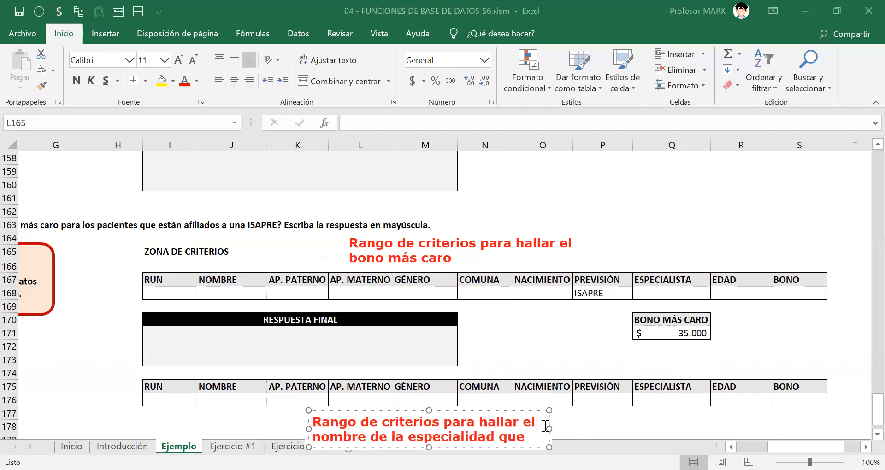
drag(548, 427, 731, 428)
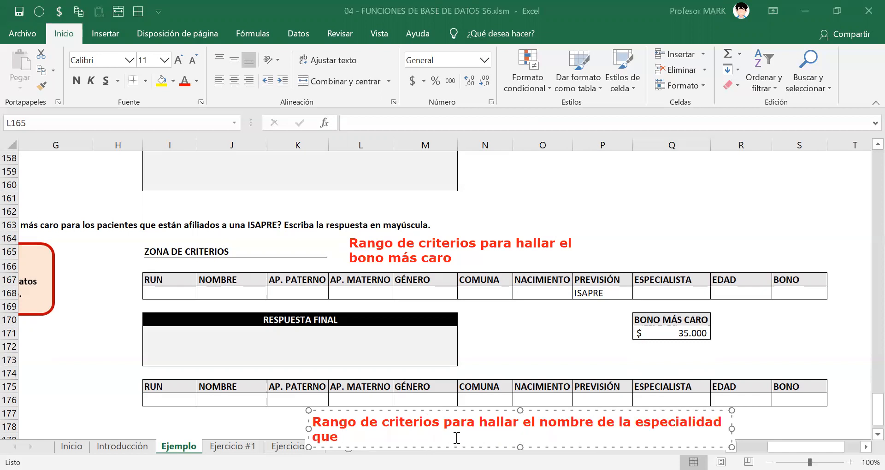
text(cobra el bono m)
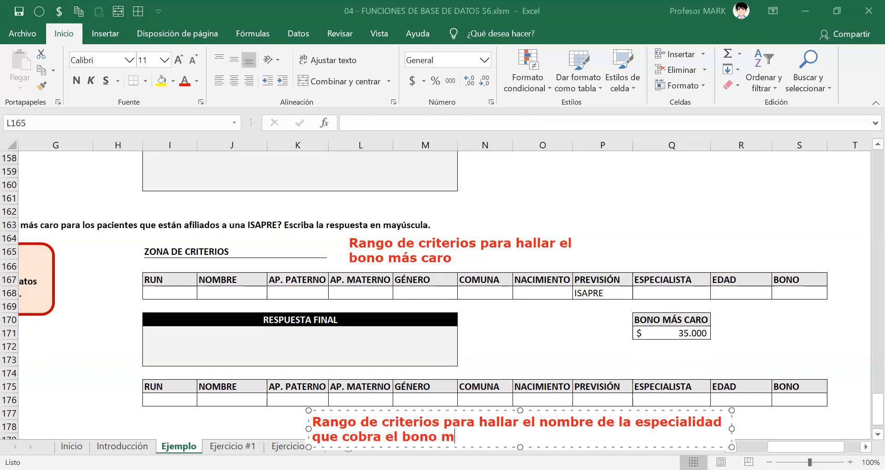
text(ás caro)
drag(510, 408, 660, 339)
click(537, 313)
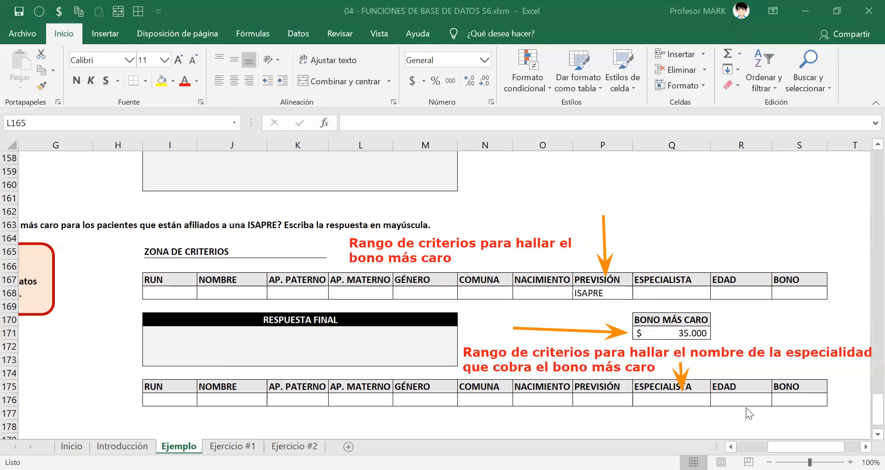
Enter 35000 as a fixed BONO criterion in S176.
click(788, 400)
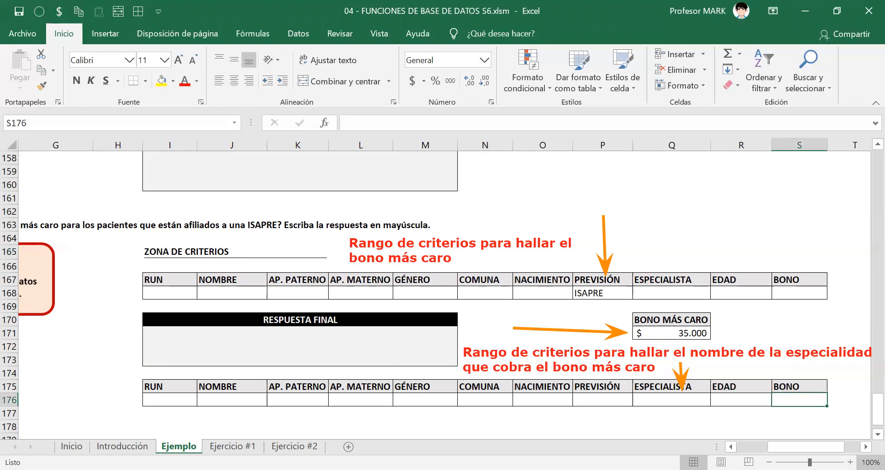
text(35000)
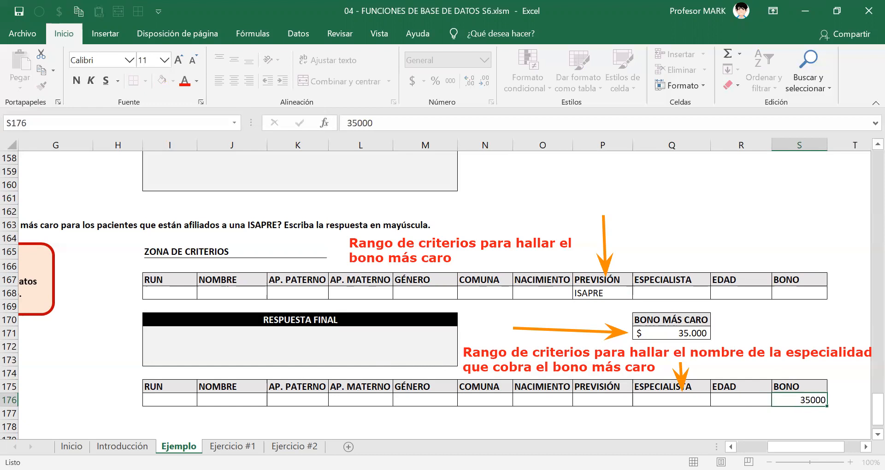
key(ctrl+Return)
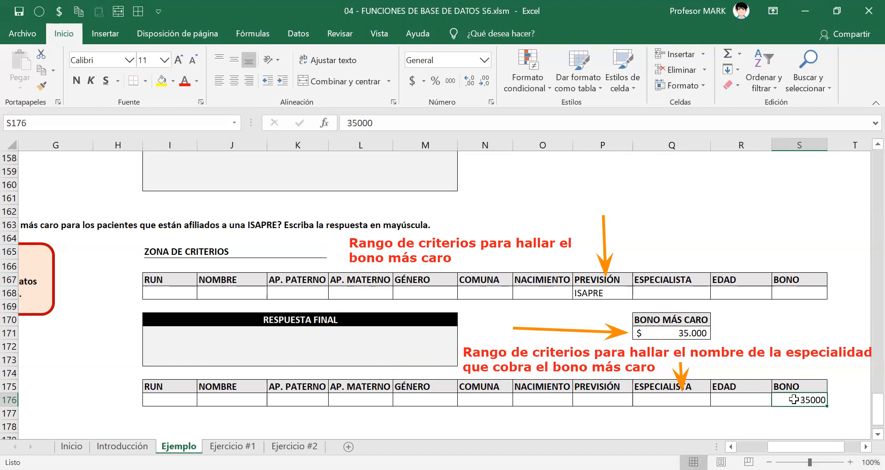
Link the BONO criterion in S176 to the BONO MÁS CARO result with =Q171 and check the reference.
click(664, 333)
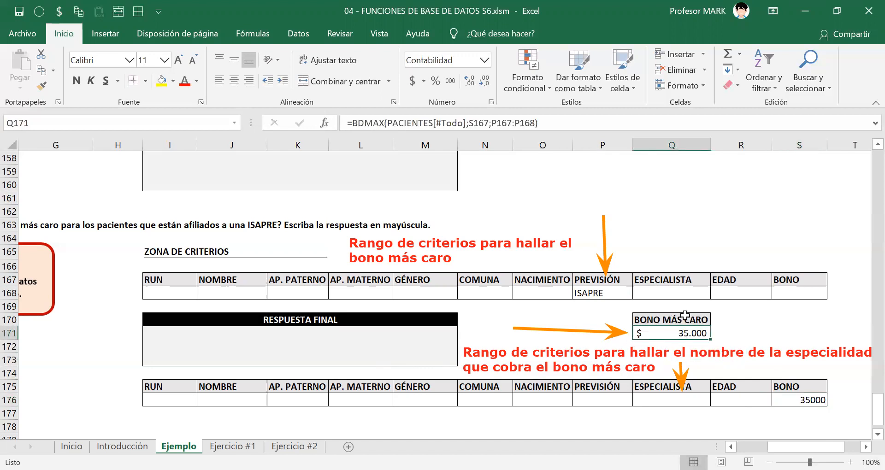
click(814, 396)
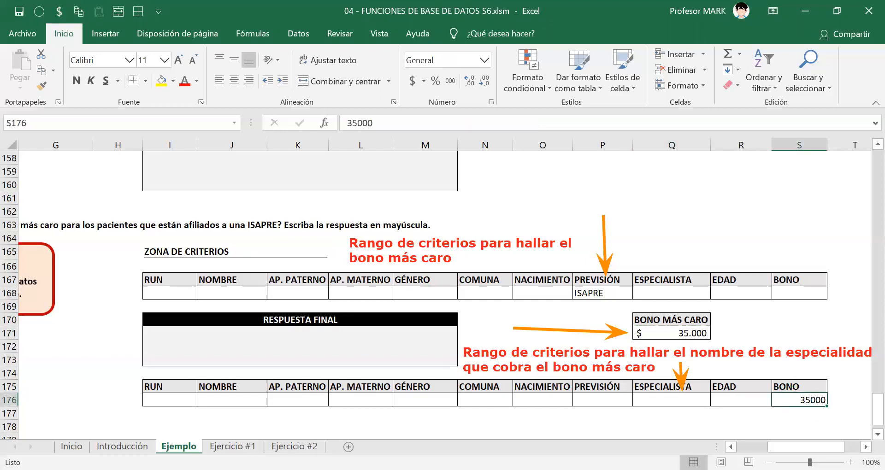
text(=)
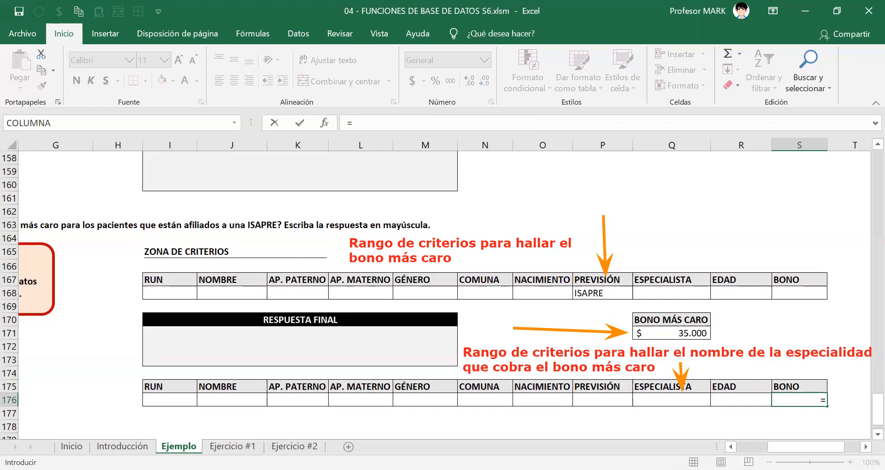
click(673, 331)
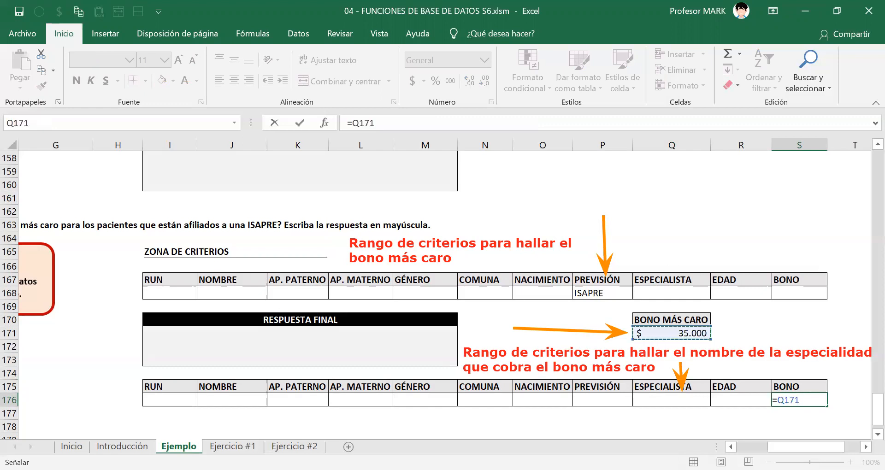
key(Return)
click(800, 400)
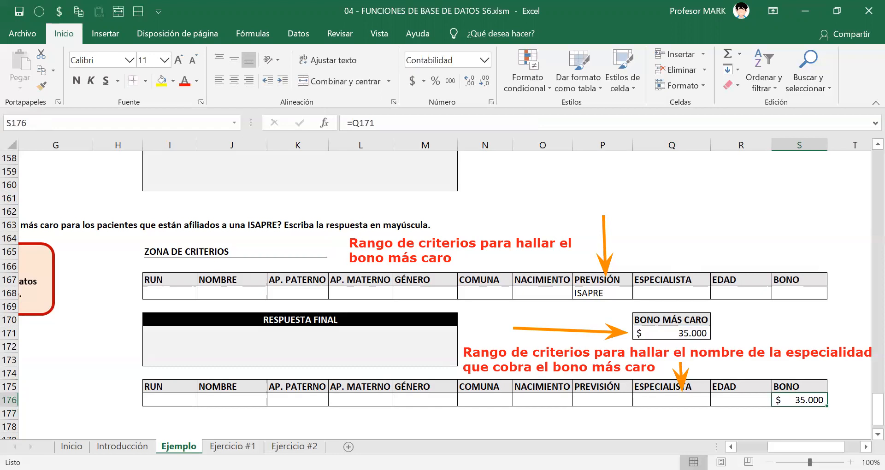
key(F2)
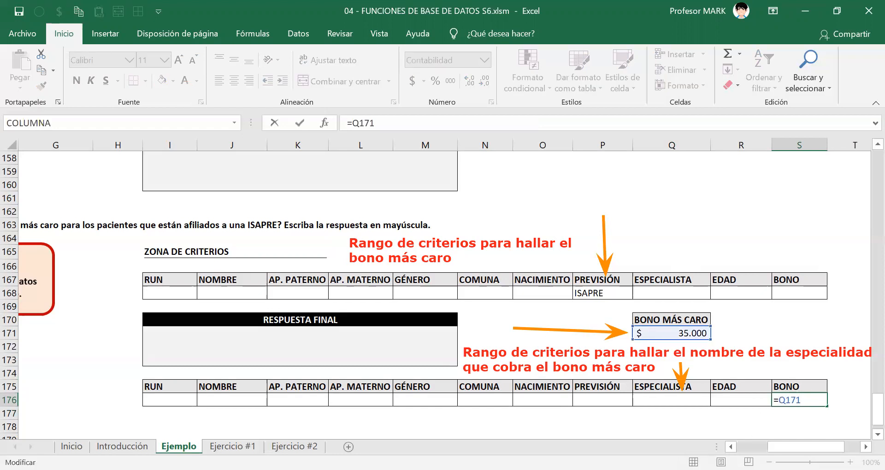
key(ctrl+Return)
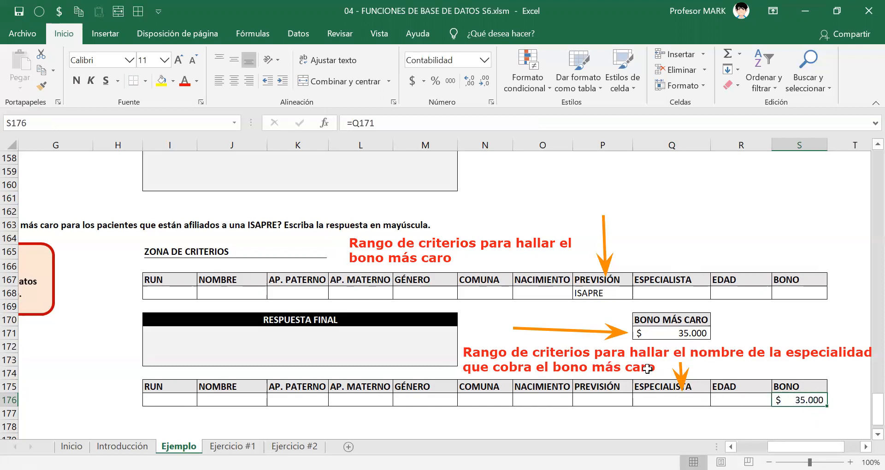
Enter =BDEXTRAER(PACIENTES[#Todo];Q175;S175:S176) in the RESPUESTA FINAL cell to extract the specialty.
click(270, 348)
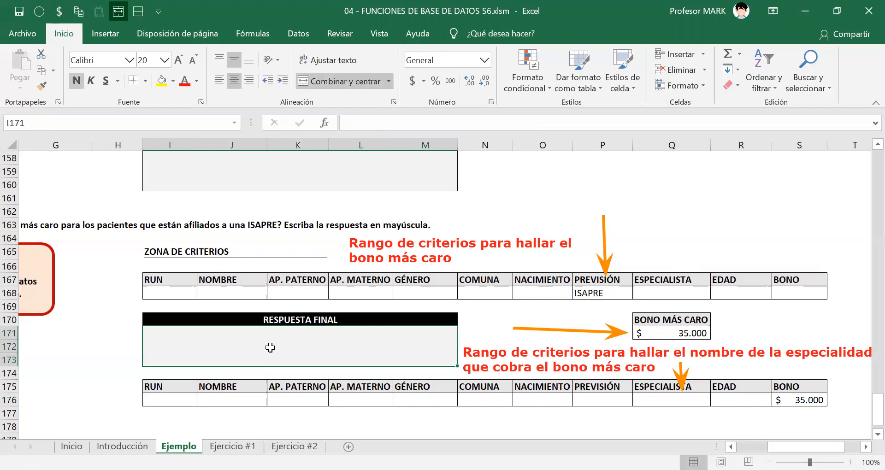
text(=)
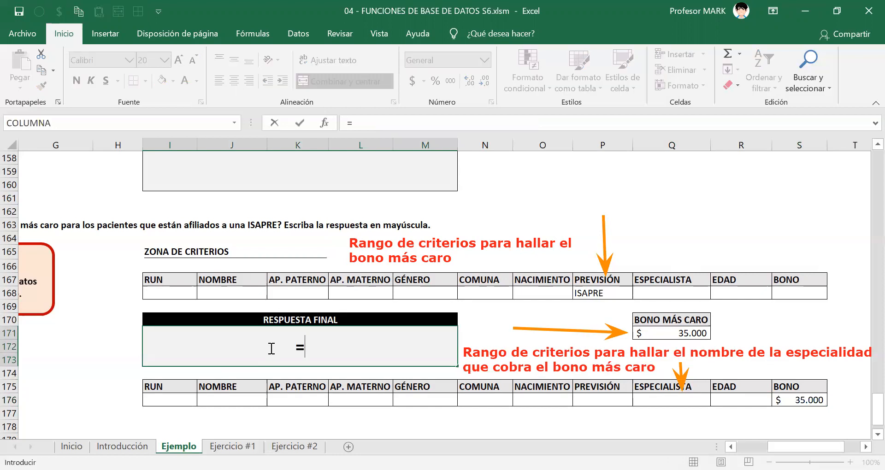
text(BDEXTRAER()
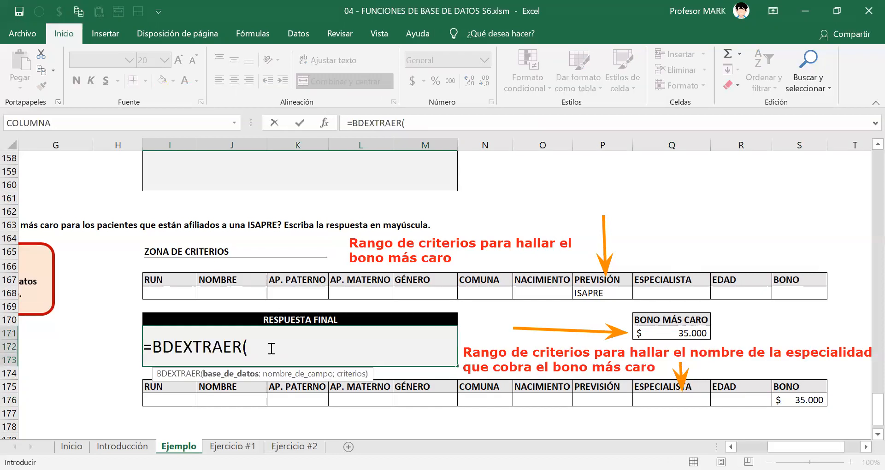
text(PACIENTES[)
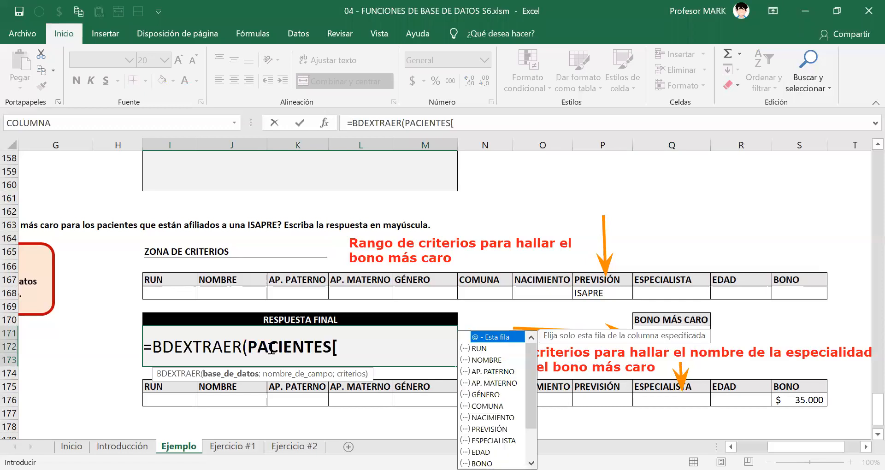
text(#Todo])
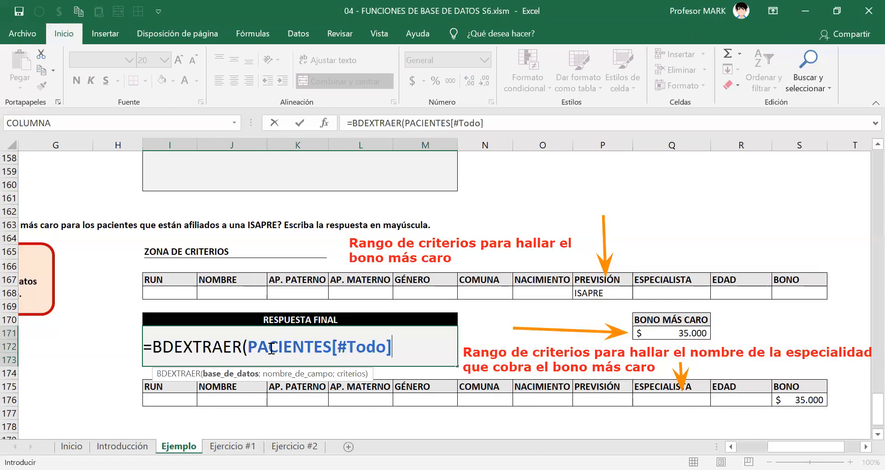
text(;)
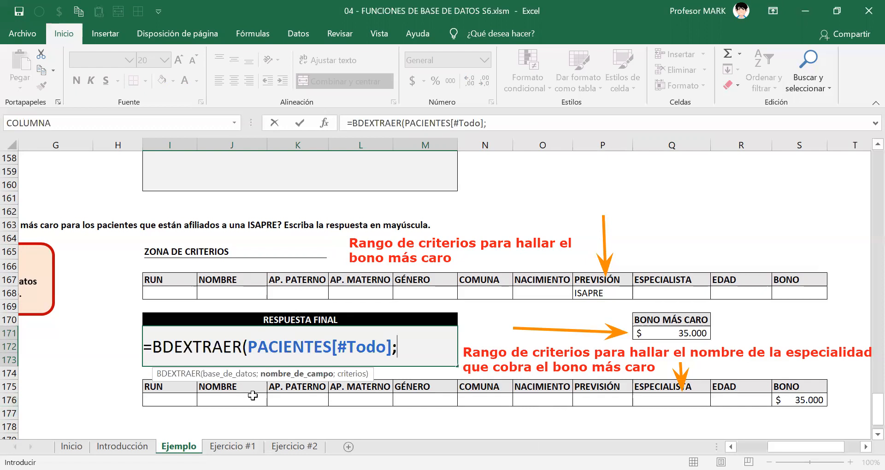
click(643, 387)
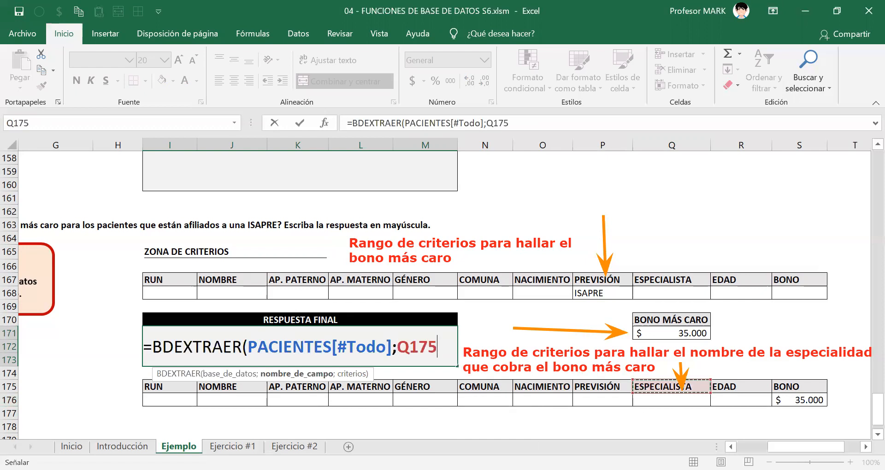
text(;)
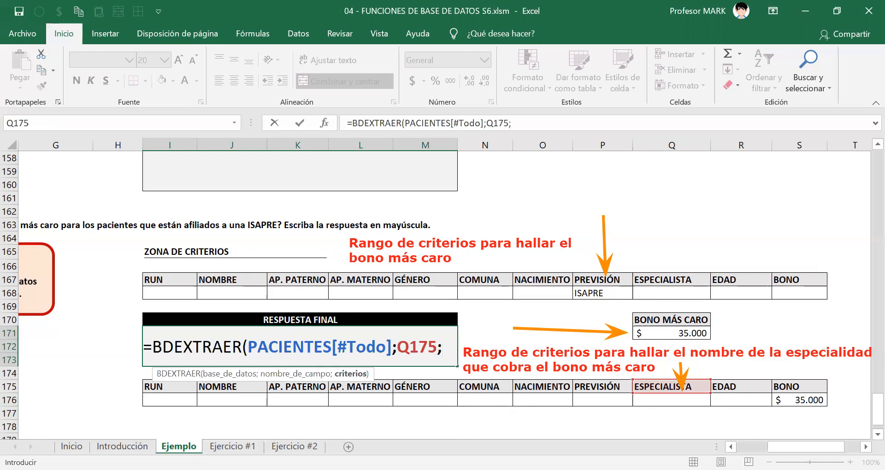
click(790, 387)
drag(791, 392, 799, 400)
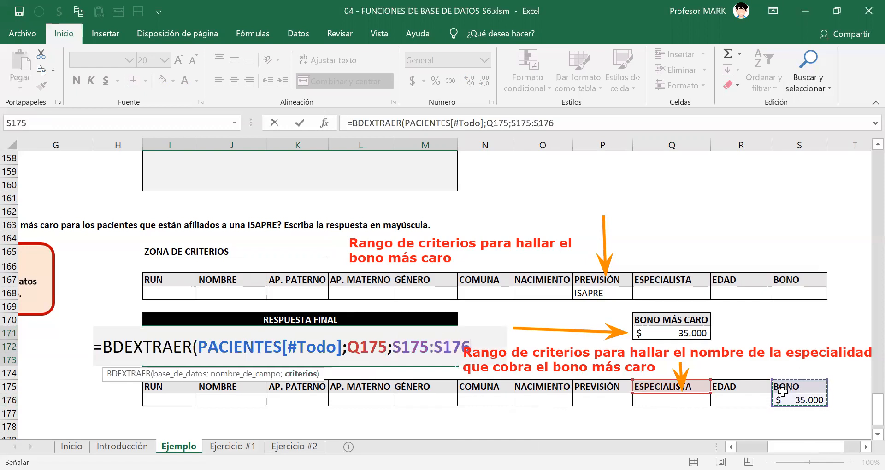
text())
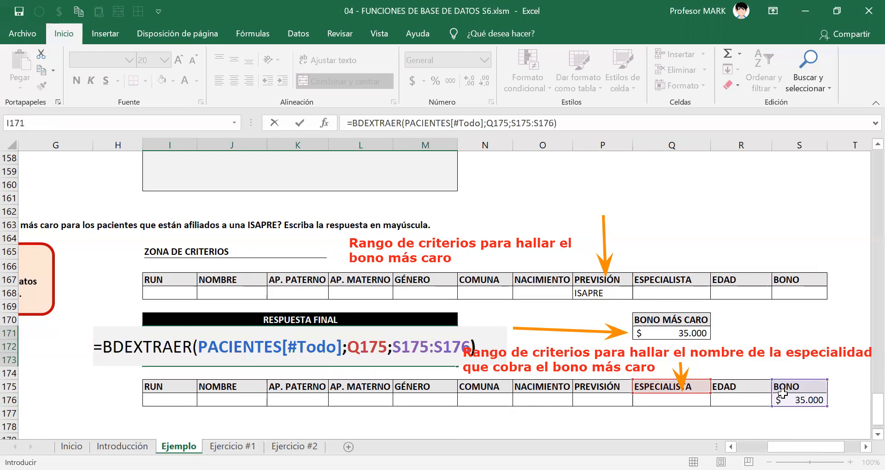
key(Return)
key(Up)
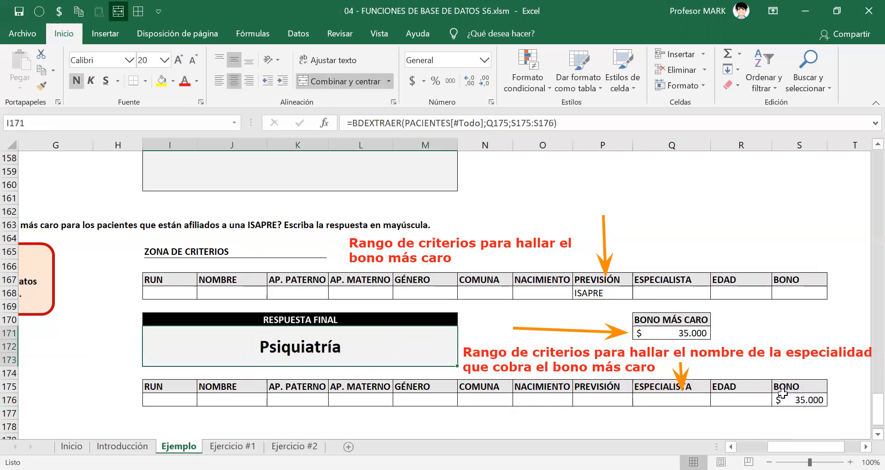
Break the BDEXTRAER formula onto a second line before S175:S176 and change its field reference to the ESPECIALISTA header in Q167.
key(F2)
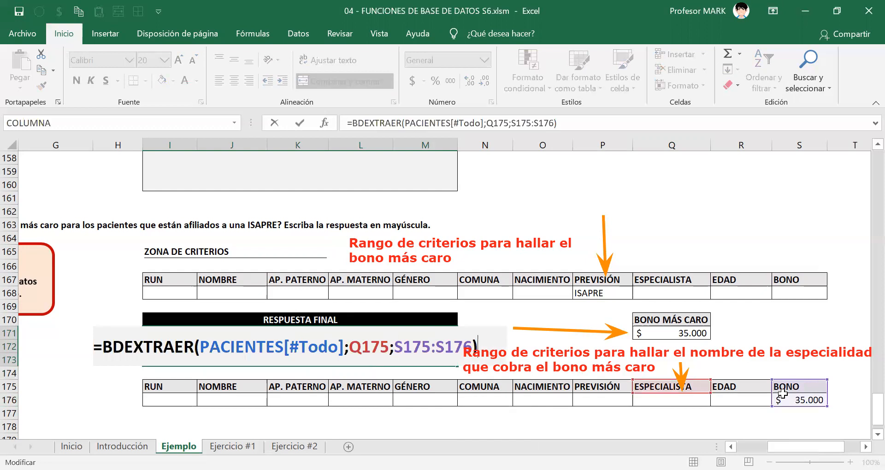
key(Left)
key(Left)
key(Left)
key(Left)
key(Left)
key(Left)
key(Left)
key(Left)
key(Left)
key(Left)
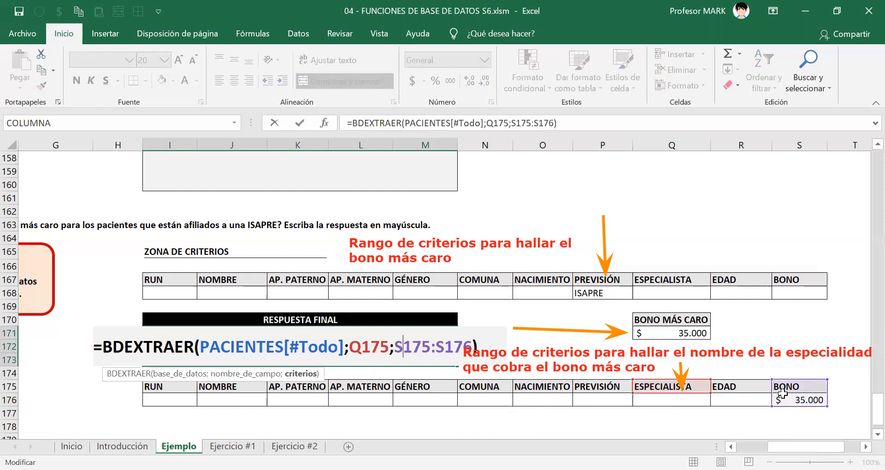
key(alt+Return)
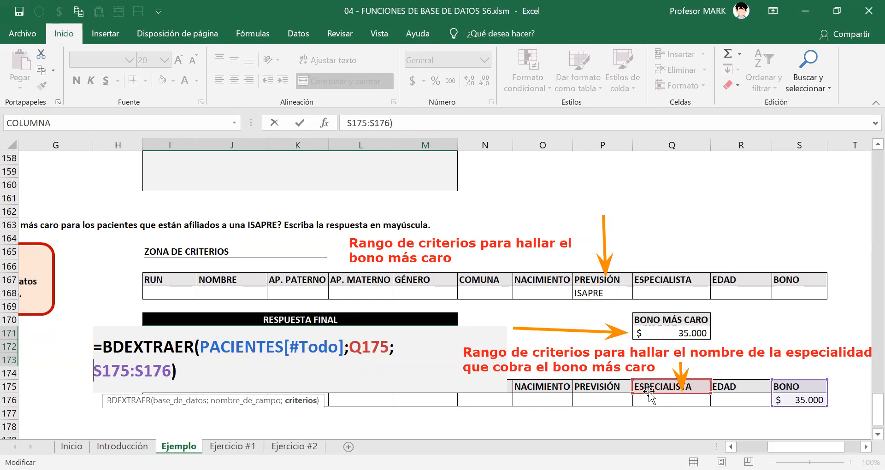
double_click(369, 347)
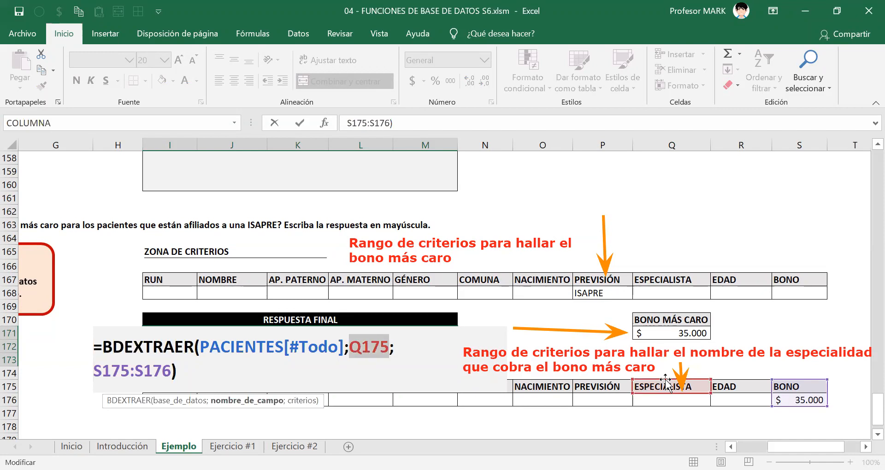
click(664, 281)
key(Return)
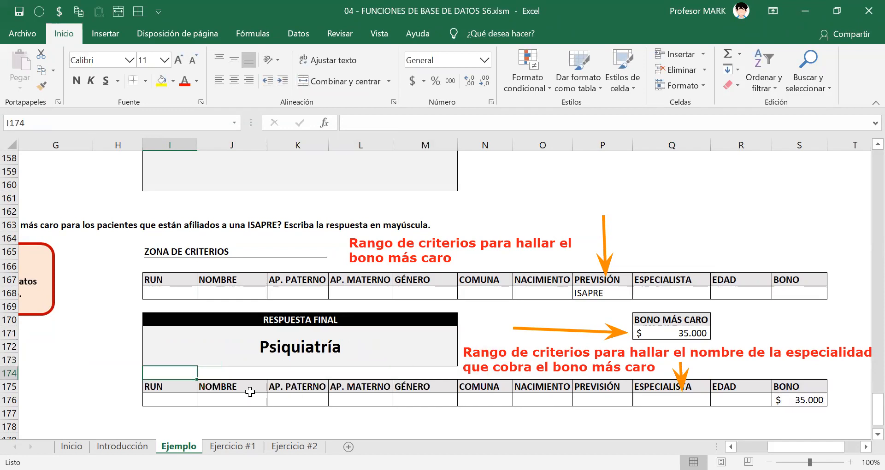
Review the arguments of the BDEXTRAER formula in the RESPUESTA FINAL cell.
double_click(276, 344)
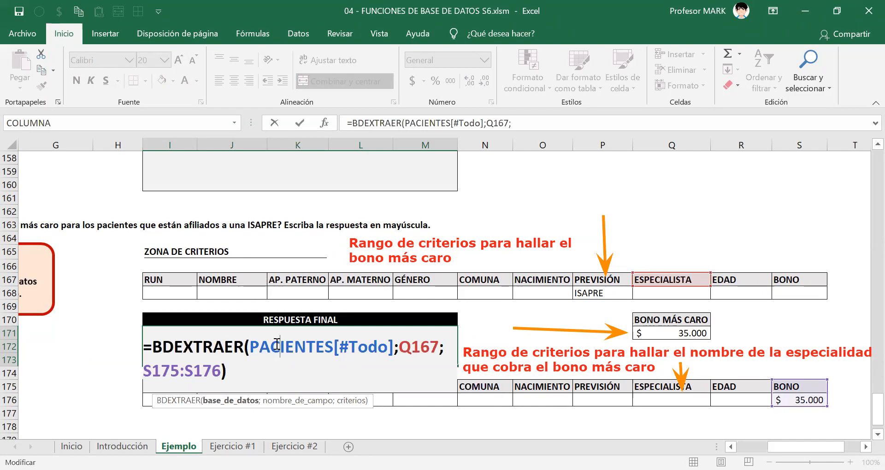
key(Return)
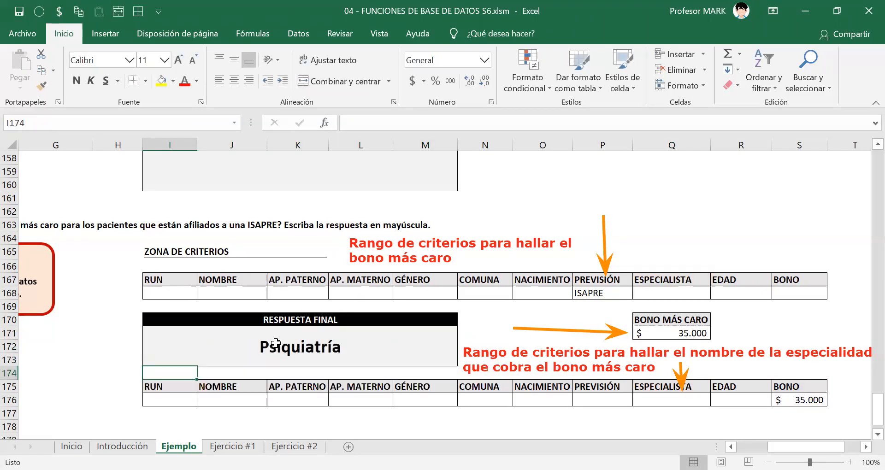
click(276, 343)
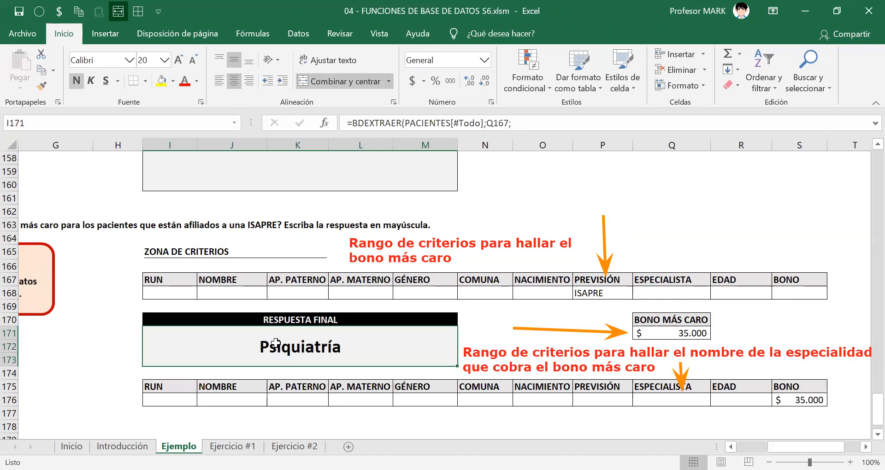
double_click(276, 343)
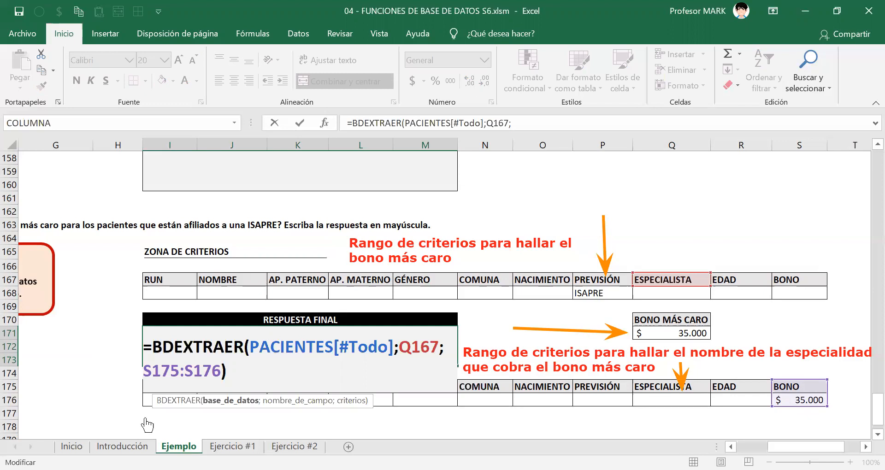
key(Escape)
Wrap the RESPUESTA FINAL formula in MAYUSC, as =MAYUSC(BDEXTRAER(PACIENTES[#Todo];Q167;S175:S176)), to write the specialty in uppercase.
double_click(180, 356)
drag(153, 349, 283, 380)
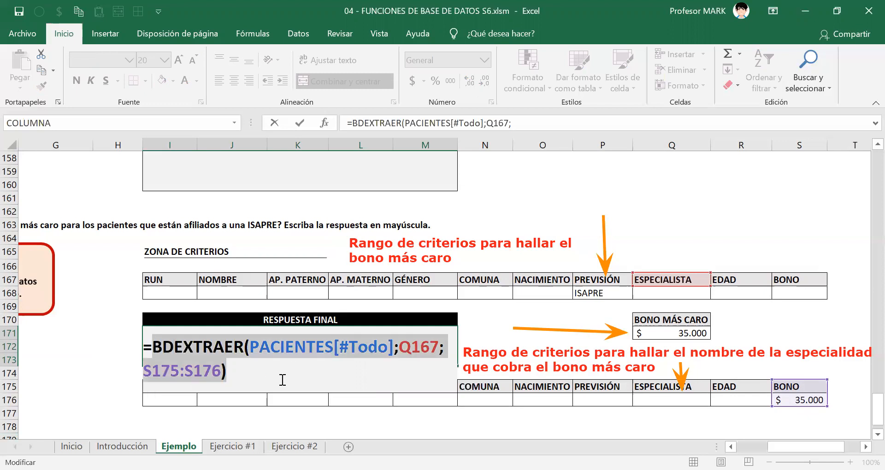
key(BackSpace)
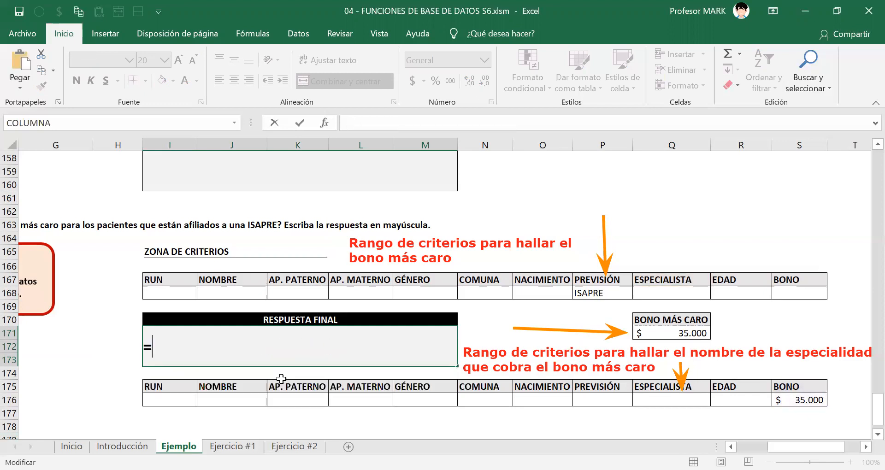
text(MAYUSC(BDEXTRAER(PACIENTES[#Todo];Q167; S175:S176)))
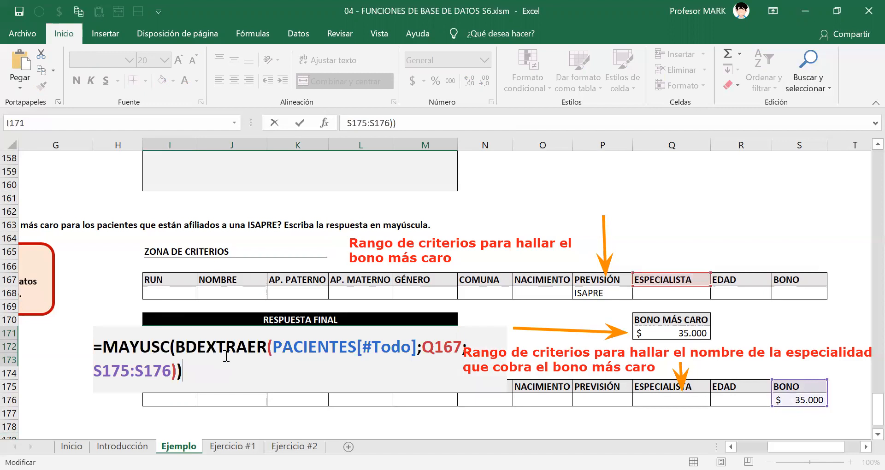
drag(198, 358, 94, 341)
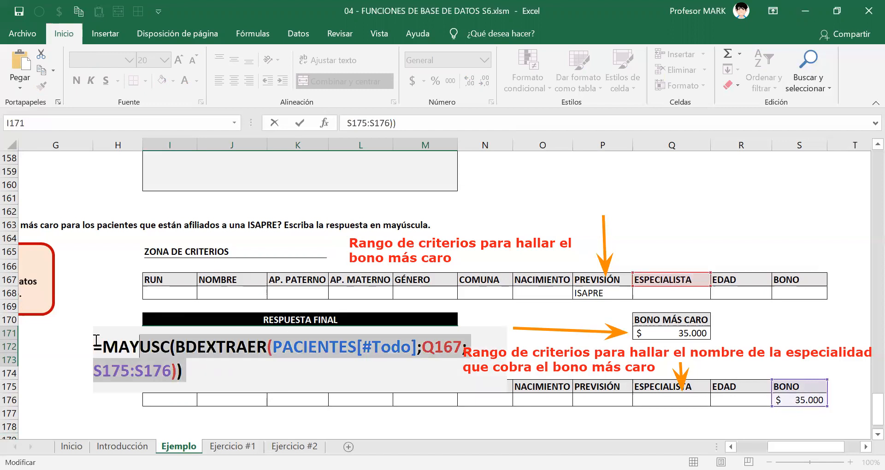
right_click(126, 350)
click(165, 252)
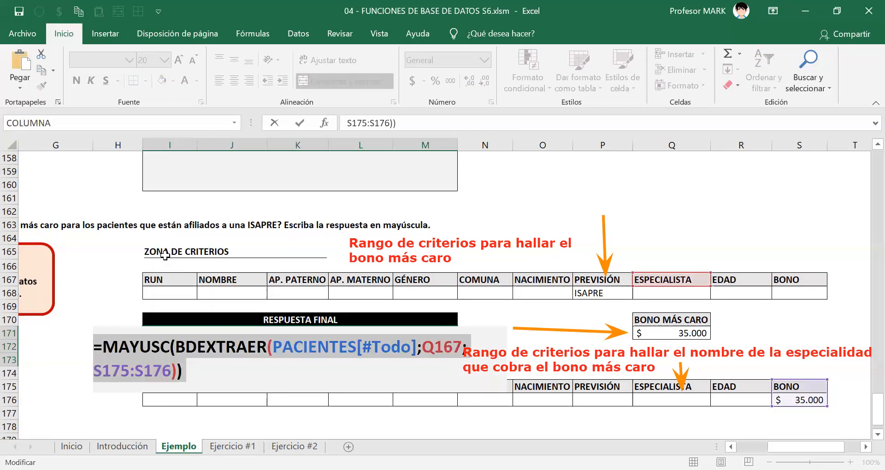
key(Return)
key(alt+Tab)
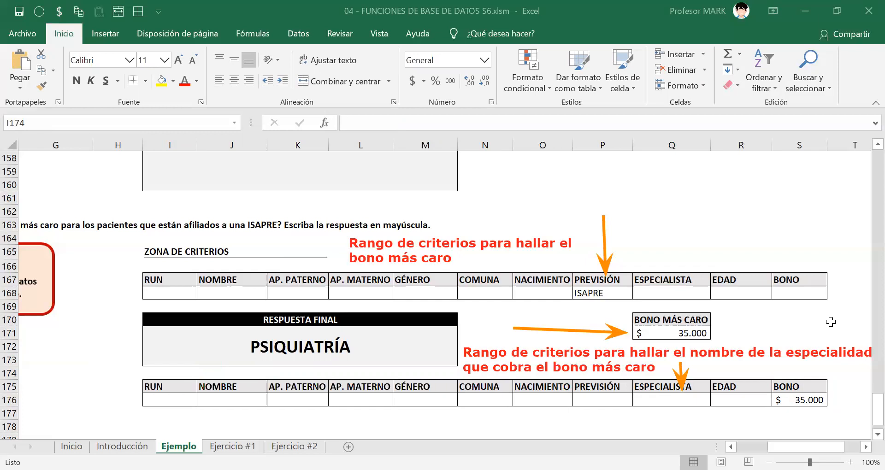
Examine the combined MAYUSC and BDEXTRAER formula in the RESPUESTA FINAL cell.
click(329, 352)
double_click(329, 353)
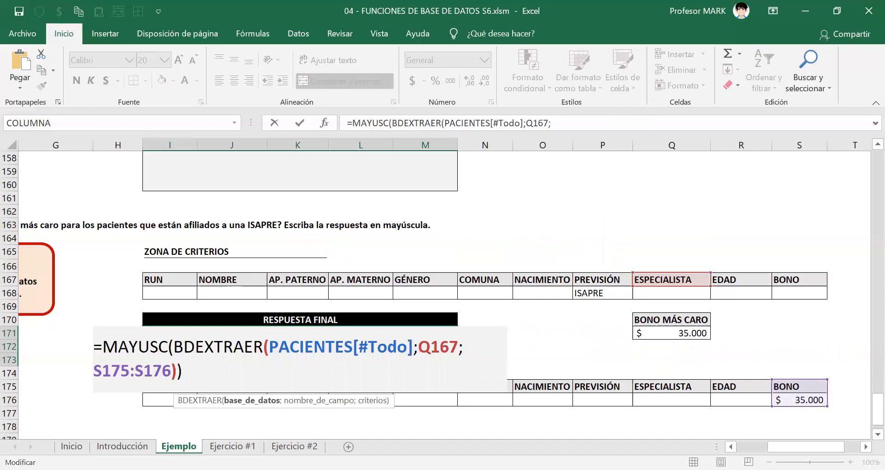
key(Return)
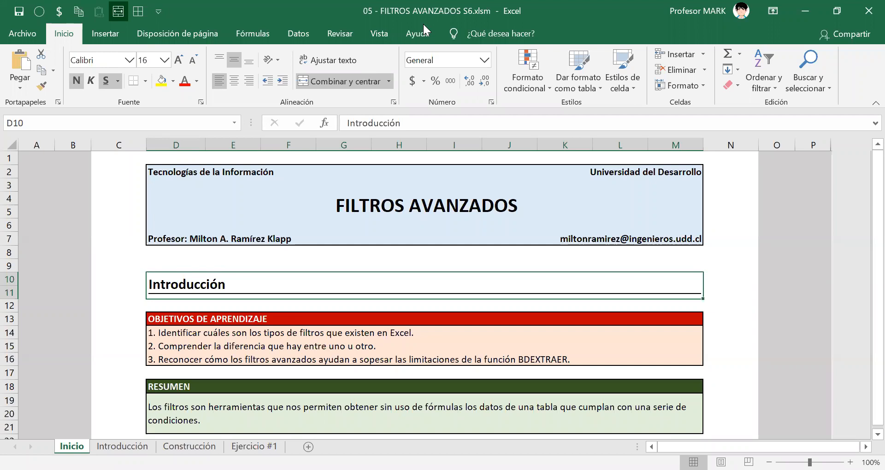
Read the advanced filter instructions and the HÁGALO USTED MISMO exercise on the Construcción sheet of 05 - FILTROS AVANZADOS S6.xlsm.
key(ctrl+Page_Down)
key(ctrl+Page_Down)
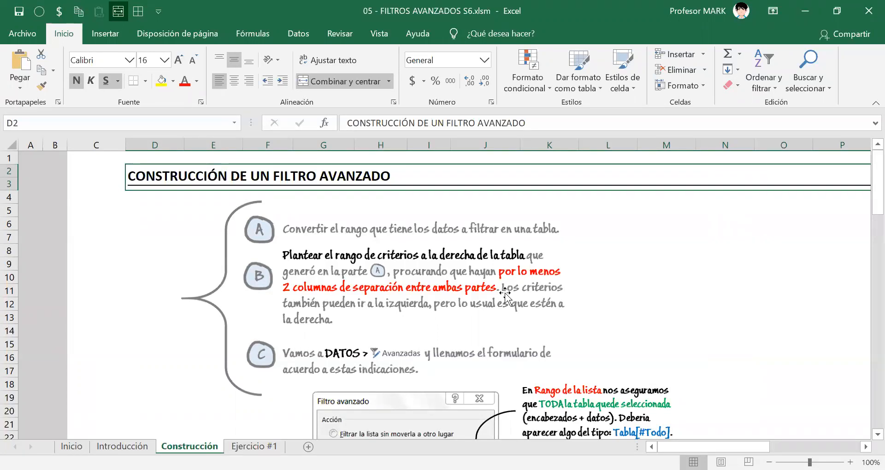
scroll(360, 325, down, 6)
scroll(359, 325, down, 3)
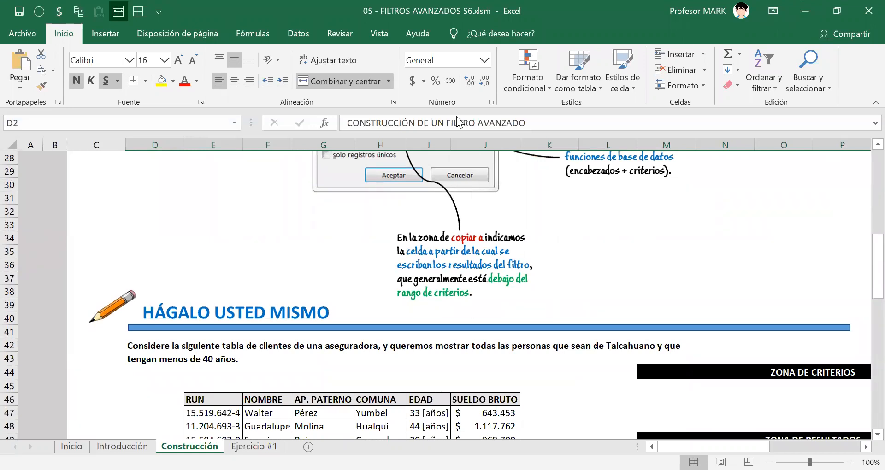
scroll(251, 297, down, 3)
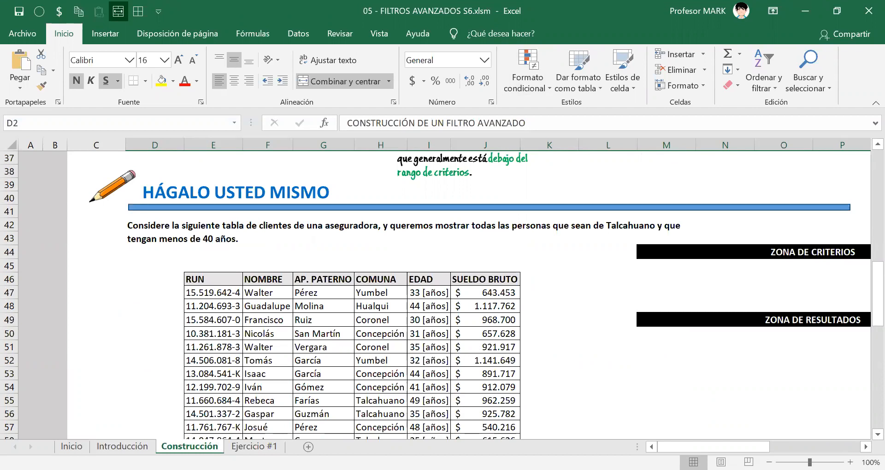
scroll(475, 346, down, 7)
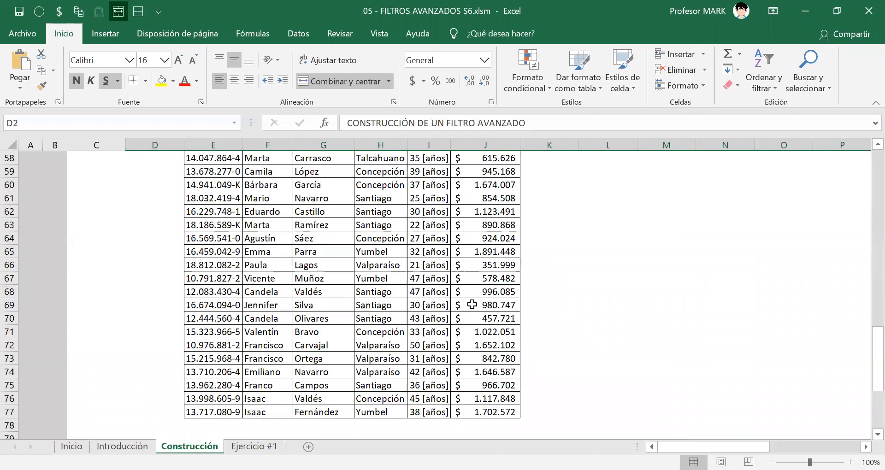
scroll(422, 385, up, 7)
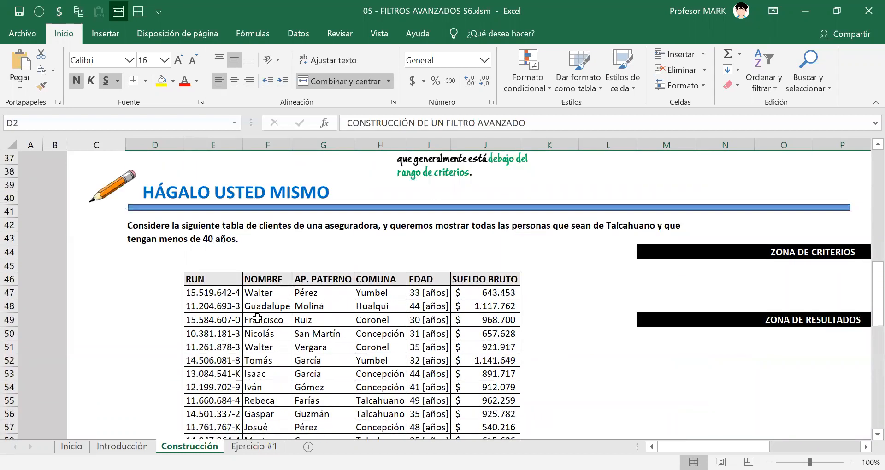
Convert the insurer's client data in E46:J77, headers included, into a table.
click(213, 278)
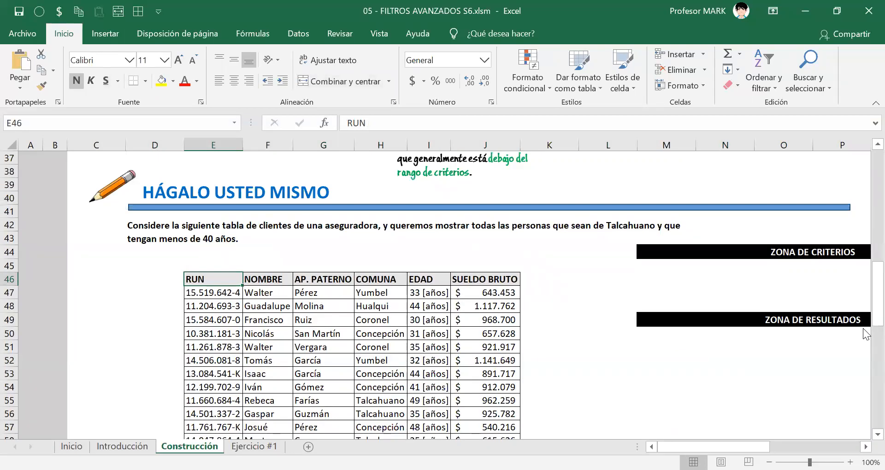
key(ctrl+shift+Right)
key(ctrl+shift+Down)
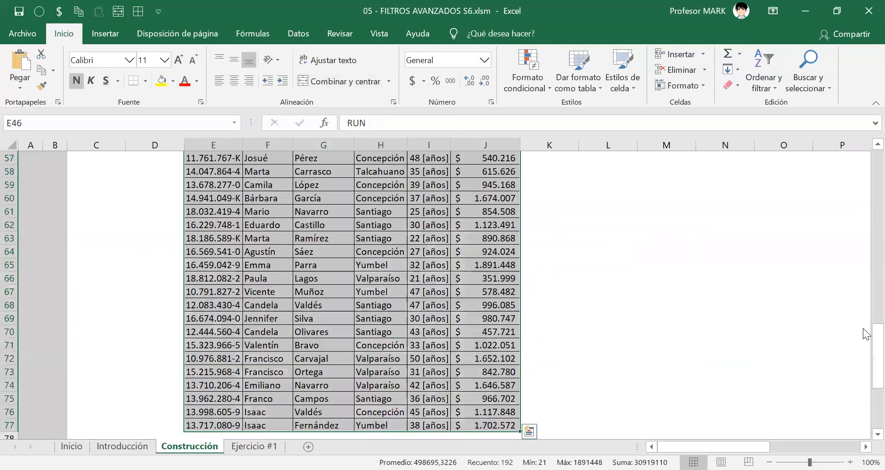
key(ctrl+t)
key(Return)
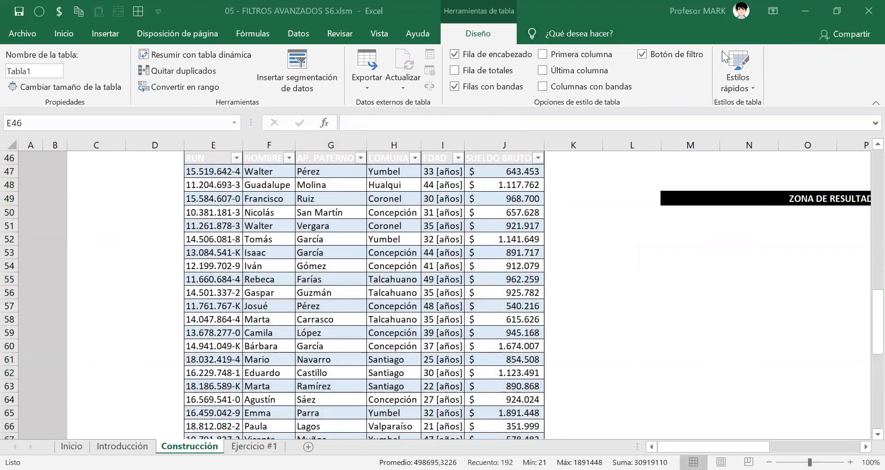
Apply the first style of the Claro group, without color fill, to the client table and set it as the default table style.
click(742, 89)
click(560, 134)
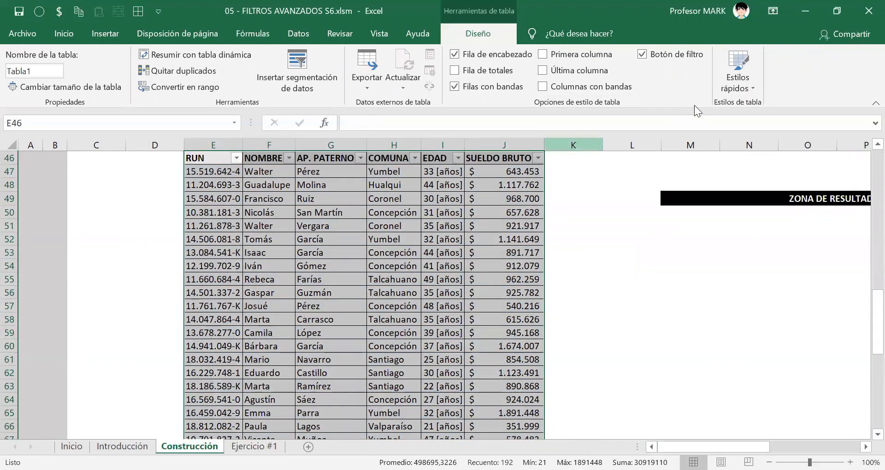
click(737, 79)
right_click(557, 127)
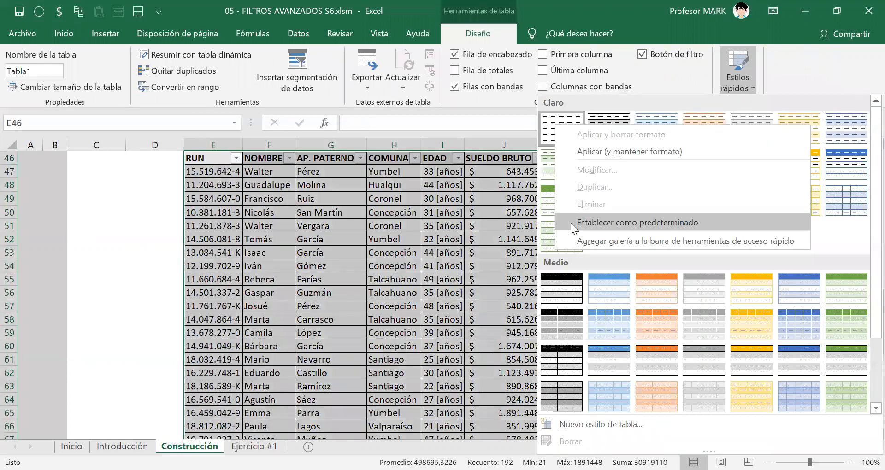
click(571, 224)
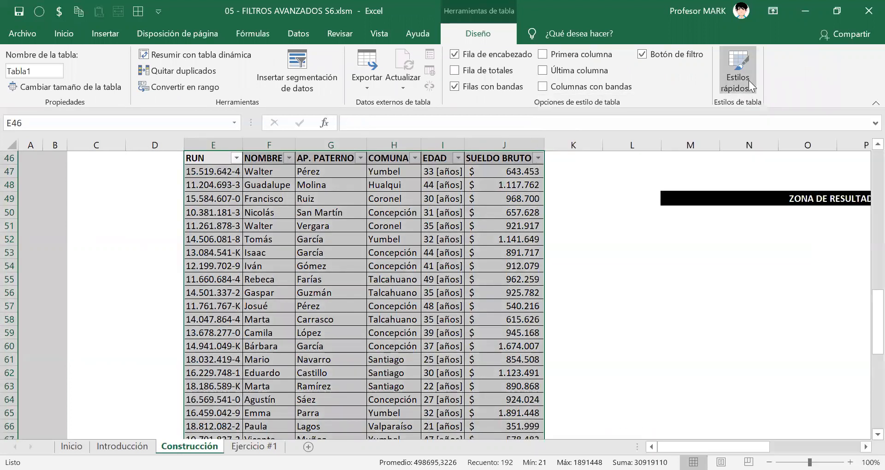
click(749, 80)
right_click(553, 131)
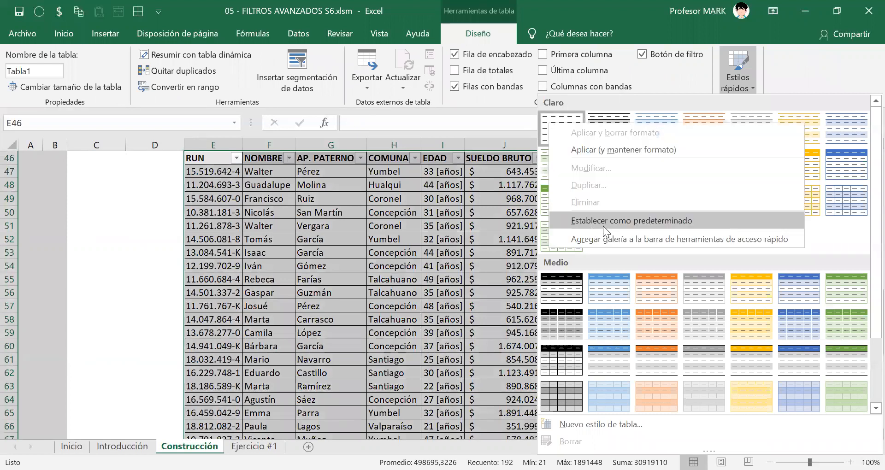
click(105, 223)
Rename the client table as CLIENTES.
click(40, 70)
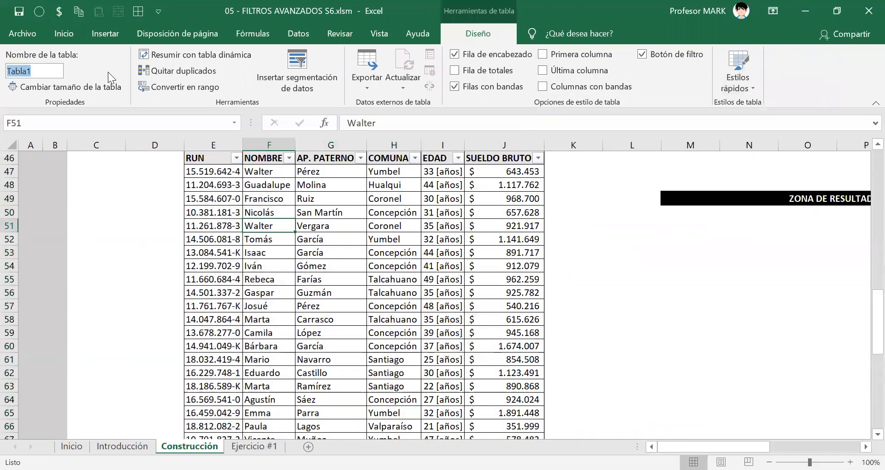
text(CLIENTES)
key(Return)
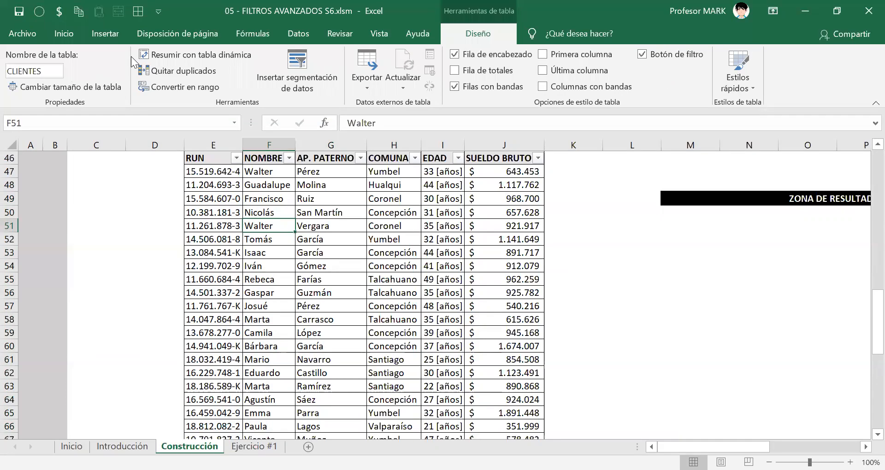
Filter the COMUNA column of the CLIENTES table to show only Talcahuano.
scroll(406, 384, up, 10)
scroll(406, 384, down, 7)
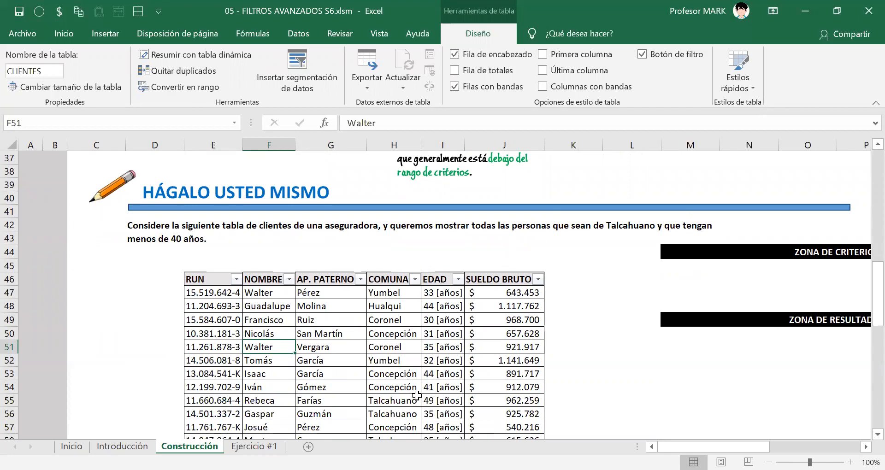
scroll(530, 232, down, 1)
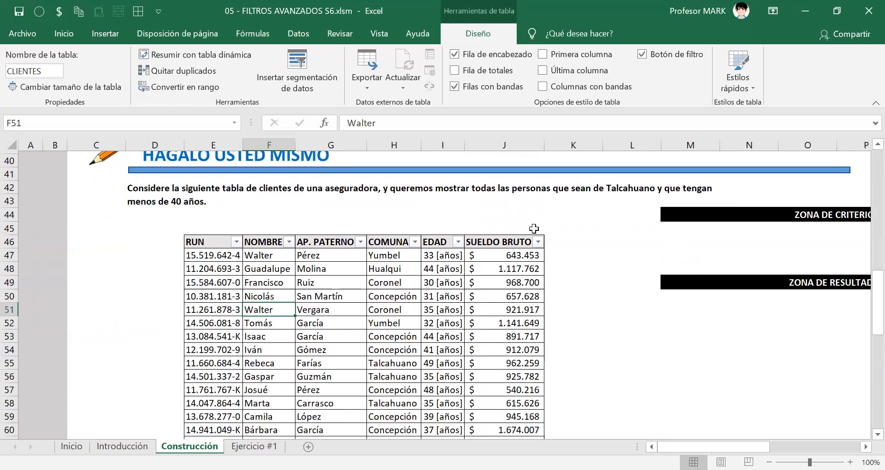
click(401, 241)
click(415, 239)
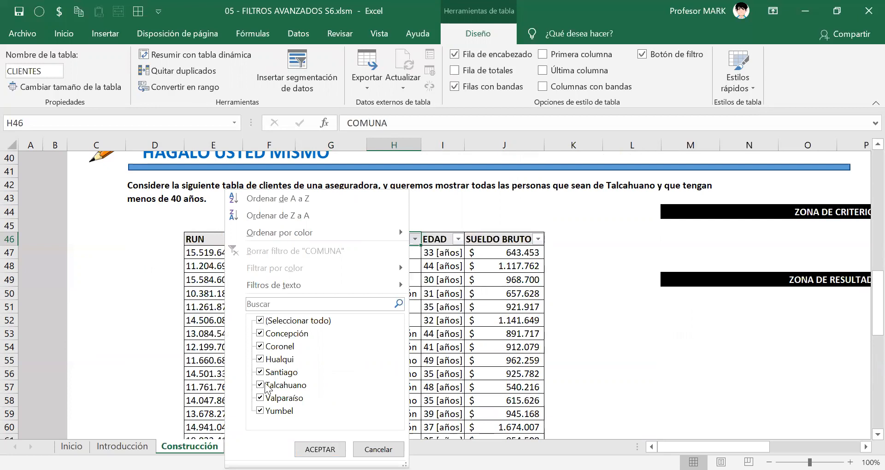
click(260, 334)
click(260, 346)
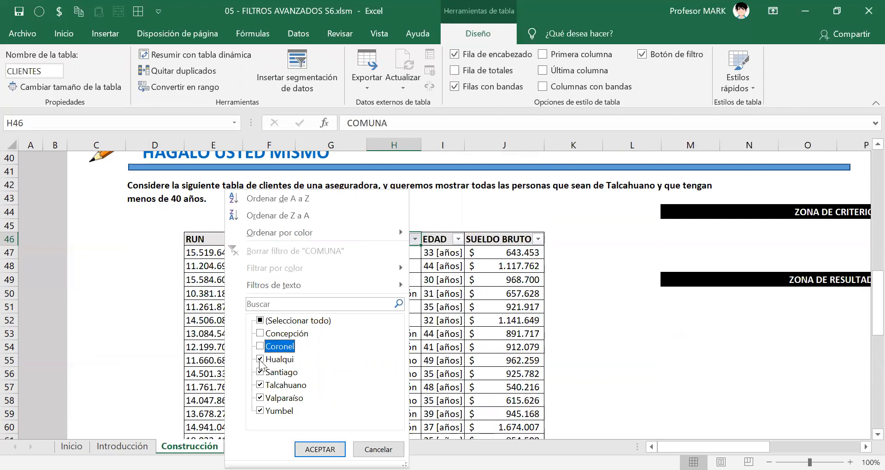
click(260, 359)
click(260, 372)
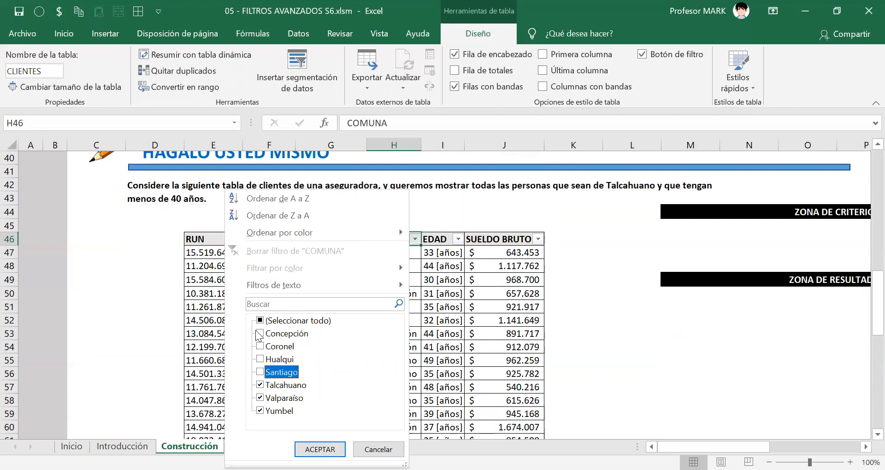
click(260, 320)
click(260, 320)
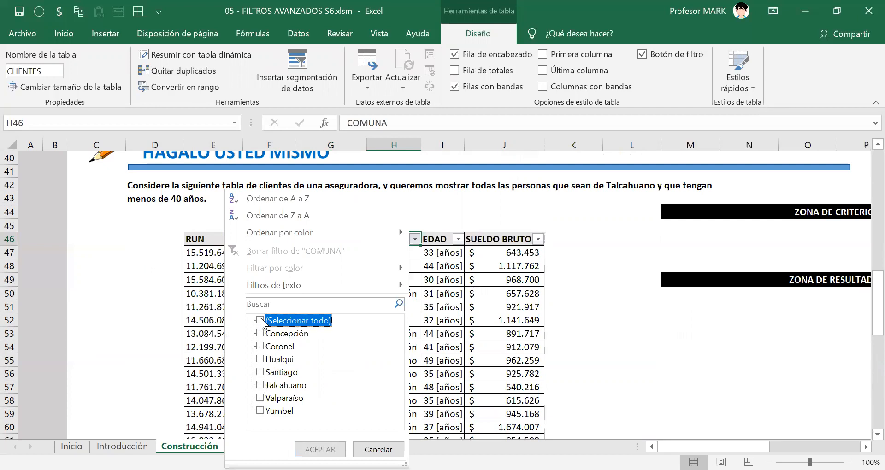
click(260, 385)
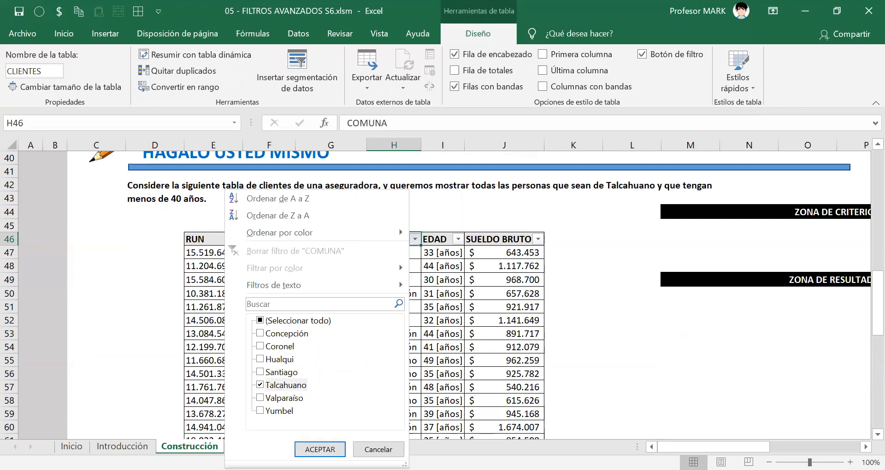
click(320, 449)
drag(394, 254, 396, 290)
click(395, 291)
drag(389, 256, 393, 281)
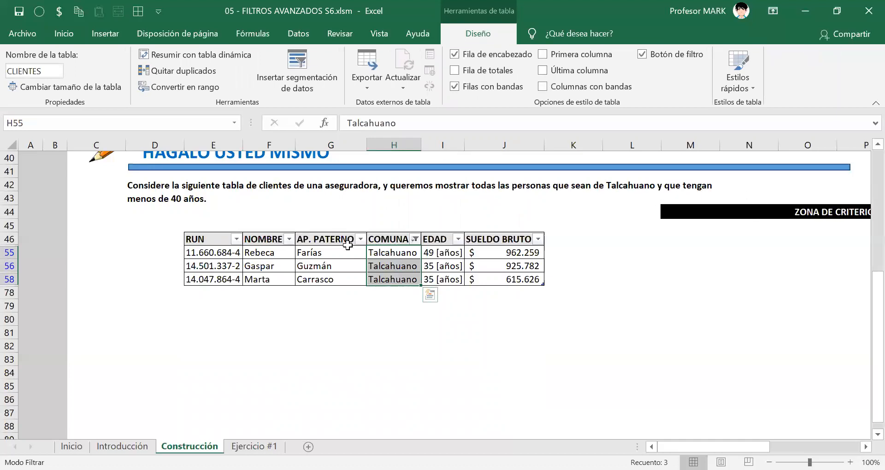
click(378, 236)
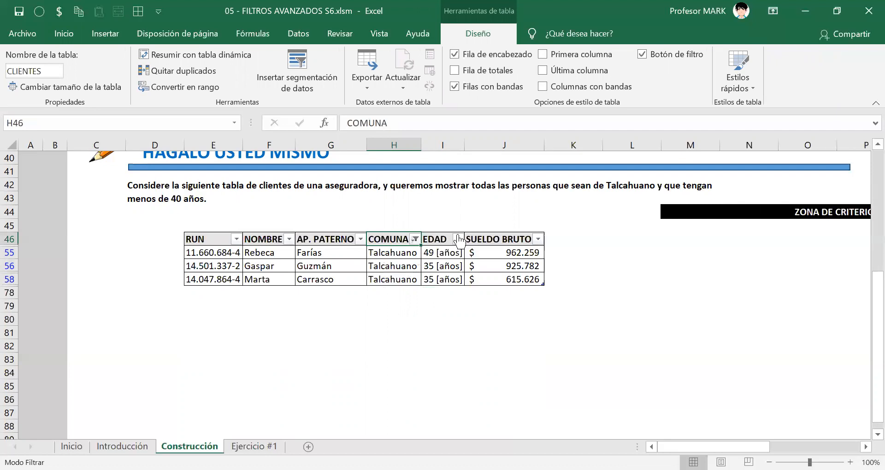
Filter the EDAD column by value, keeping 35 [años] and excluding 49 [años].
click(458, 239)
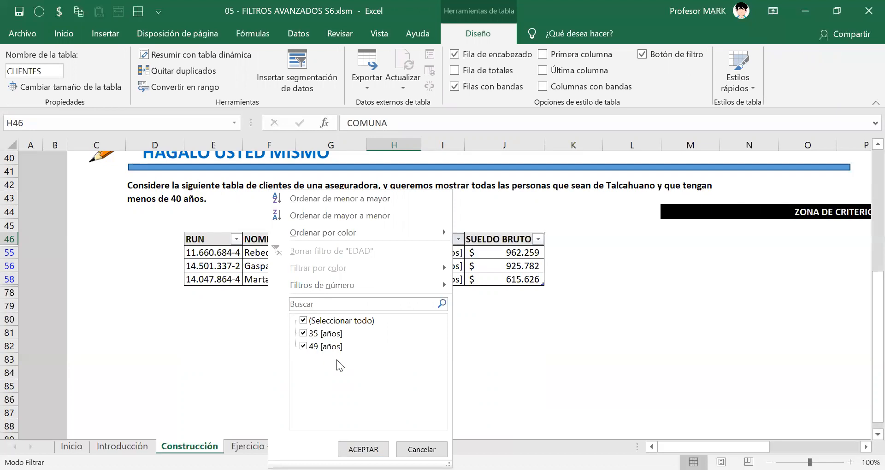
click(303, 346)
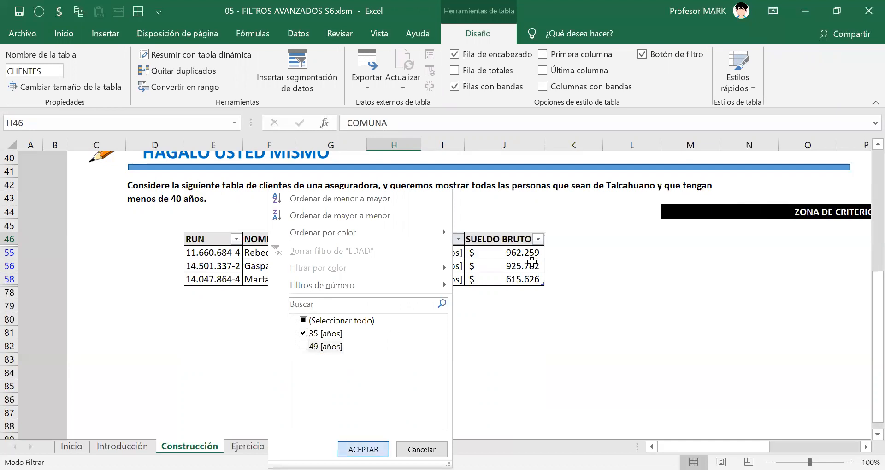
key(Return)
drag(250, 257, 515, 268)
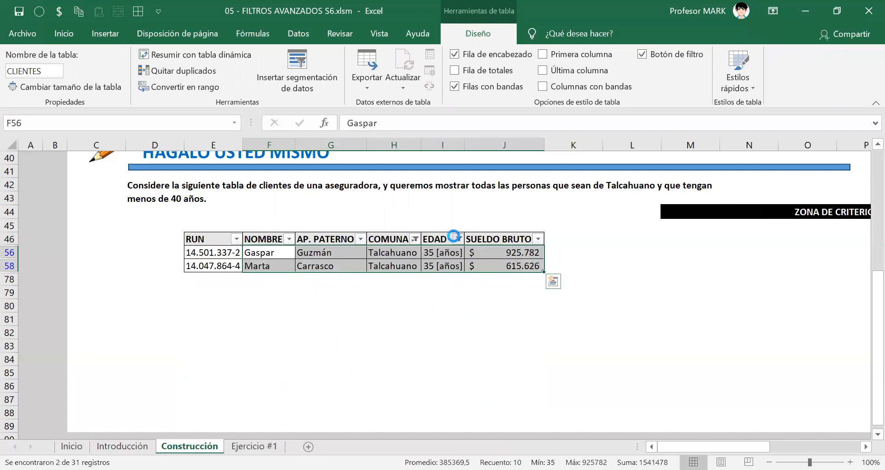
Examine the age values offered in the EDAD column's filter list.
click(456, 237)
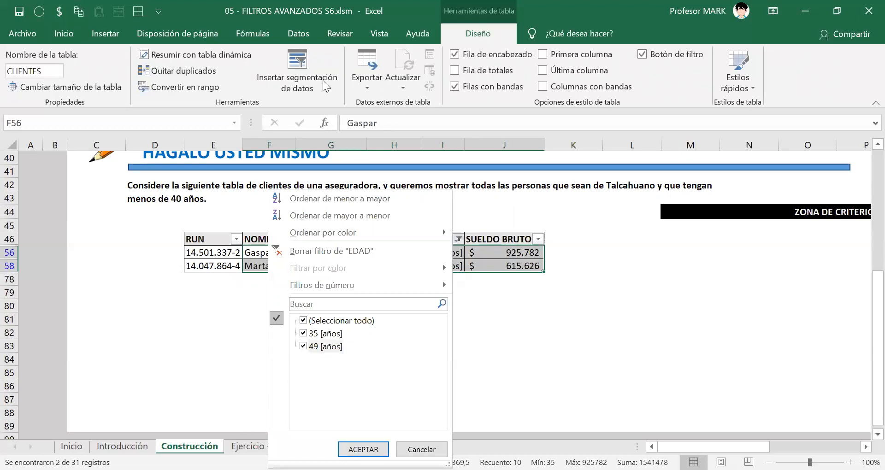
key(Escape)
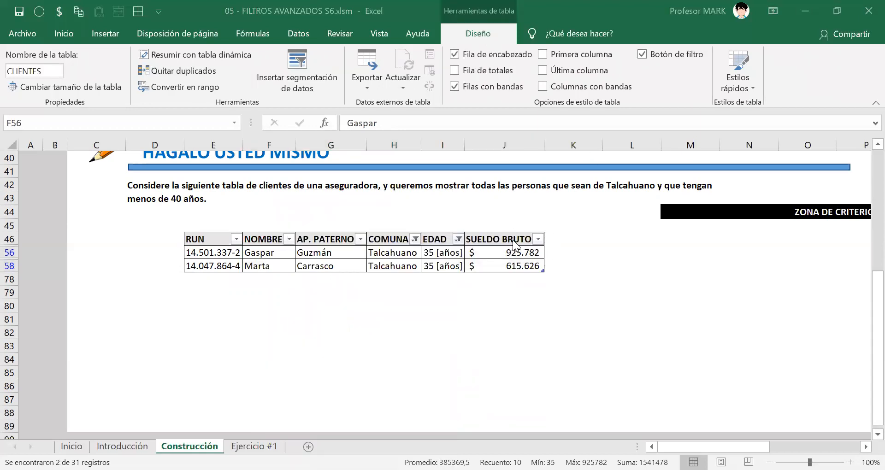
click(457, 239)
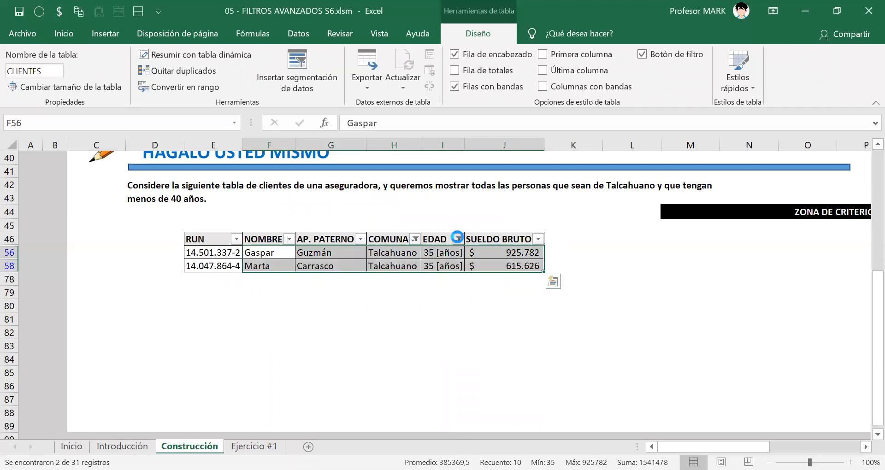
click(304, 346)
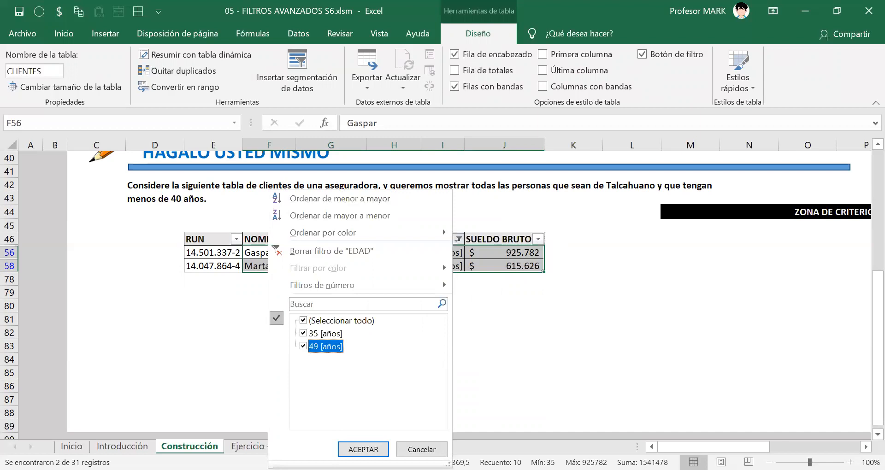
click(307, 334)
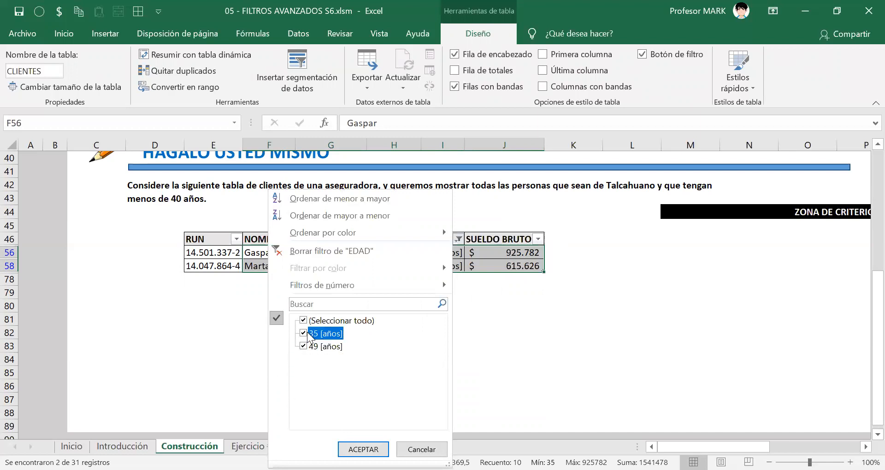
click(304, 347)
click(303, 333)
click(305, 346)
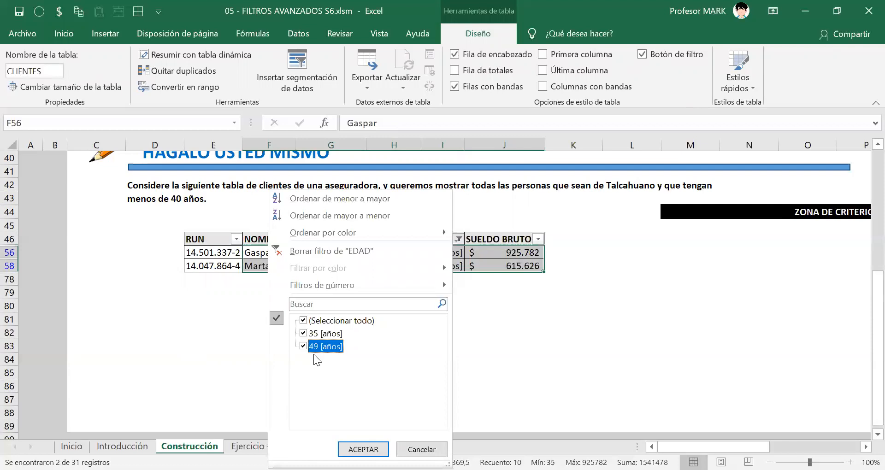
Apply a number filter to the EDAD column so that it shows only ages less than 40.
click(300, 290)
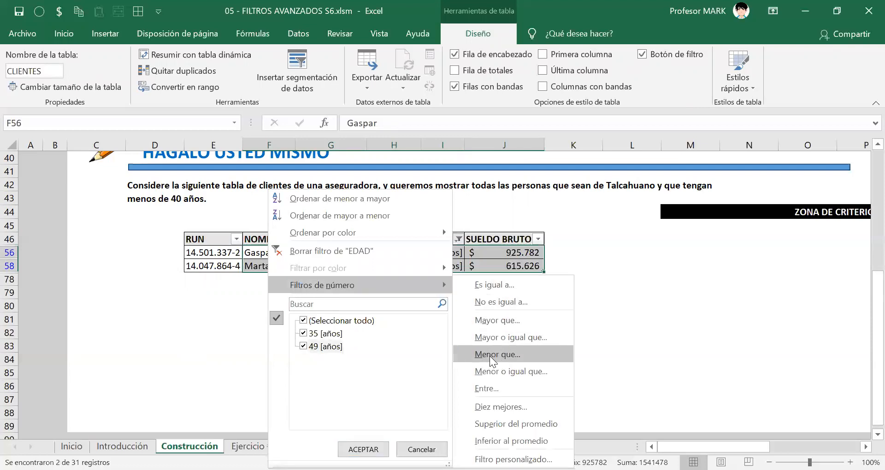
click(520, 352)
text(40)
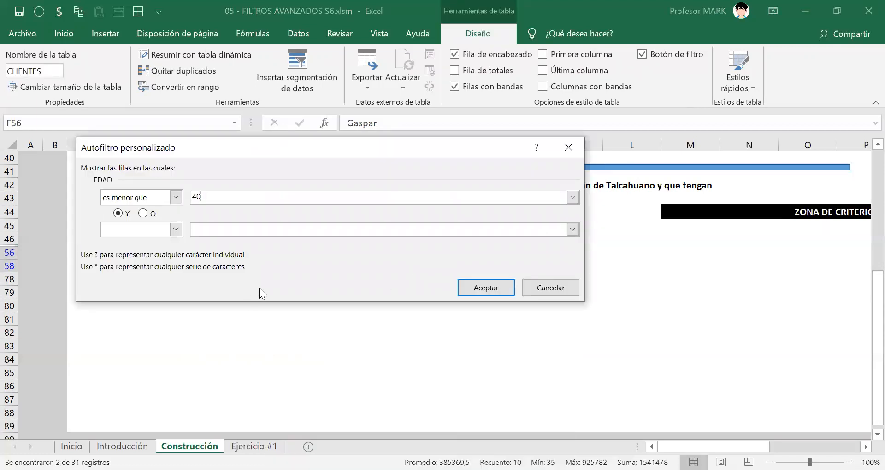
click(486, 288)
click(449, 266)
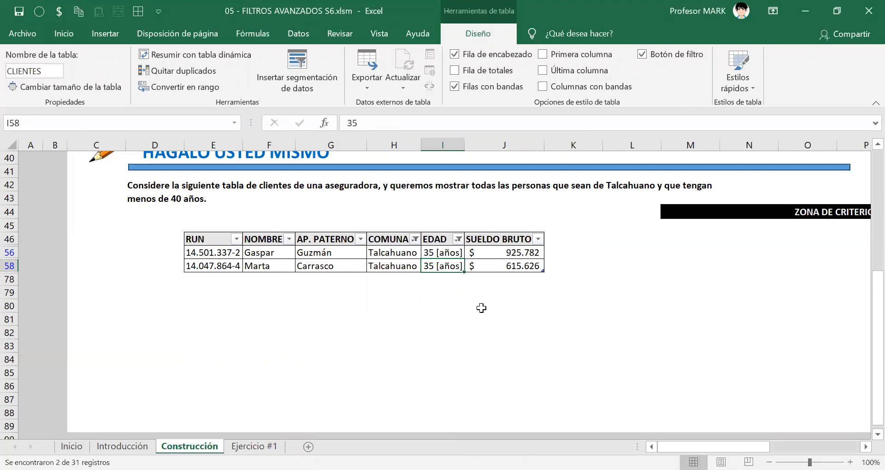
click(458, 239)
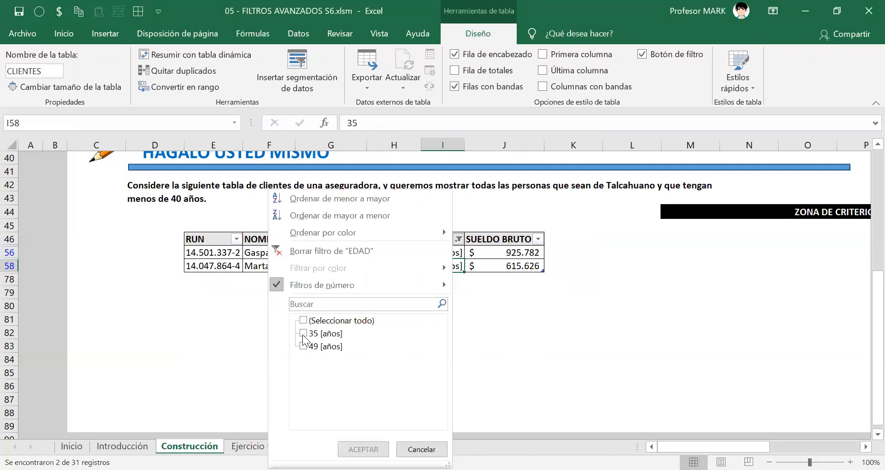
click(491, 330)
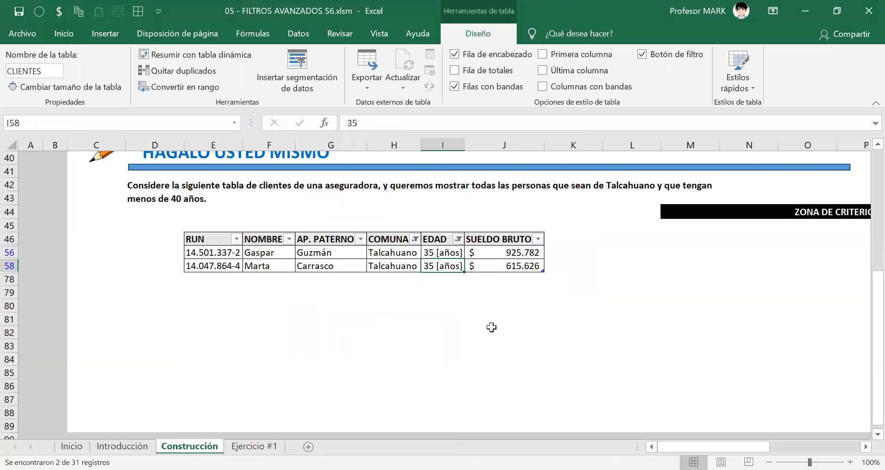
Examine the filtered client rows and their row numbers in the sheet.
click(239, 254)
drag(239, 254, 496, 261)
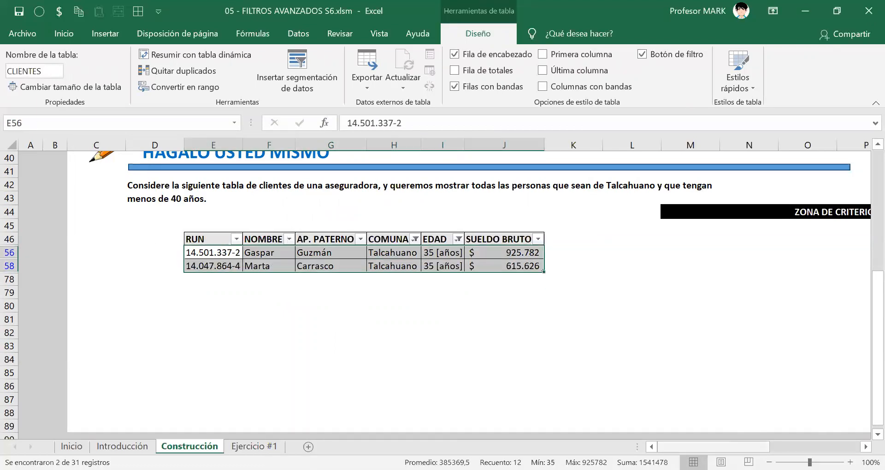
drag(744, 441, 744, 439)
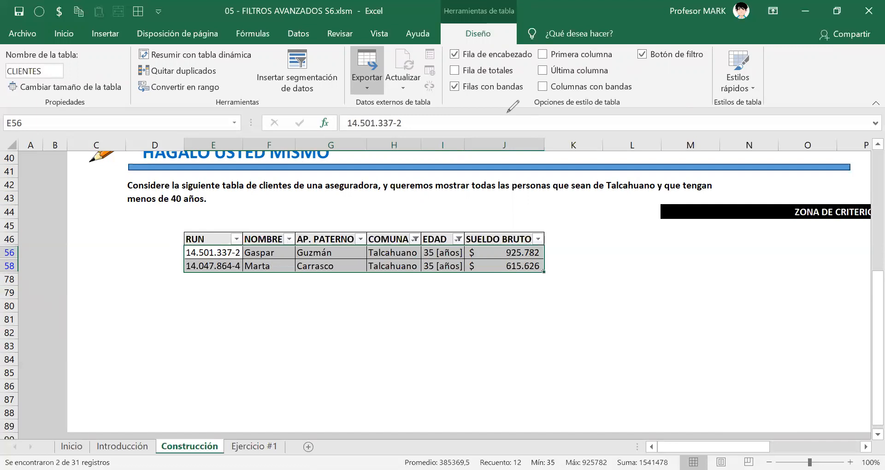
click(10, 263)
drag(1, 243, 19, 275)
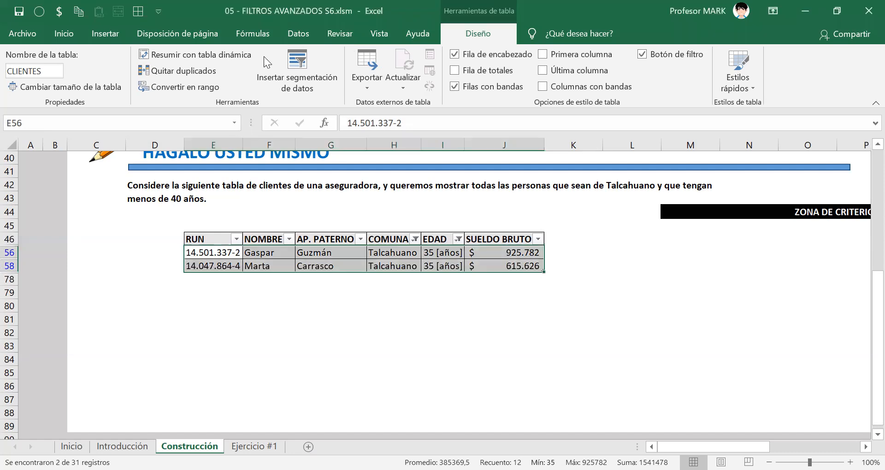
Clear the COMUNA and EDAD filters by switching the CLIENTES table's filter off and back on.
click(299, 35)
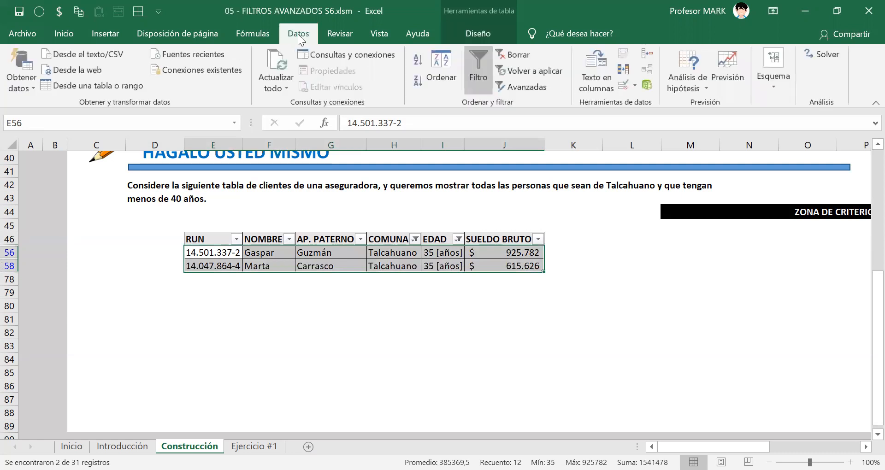
click(482, 81)
click(481, 81)
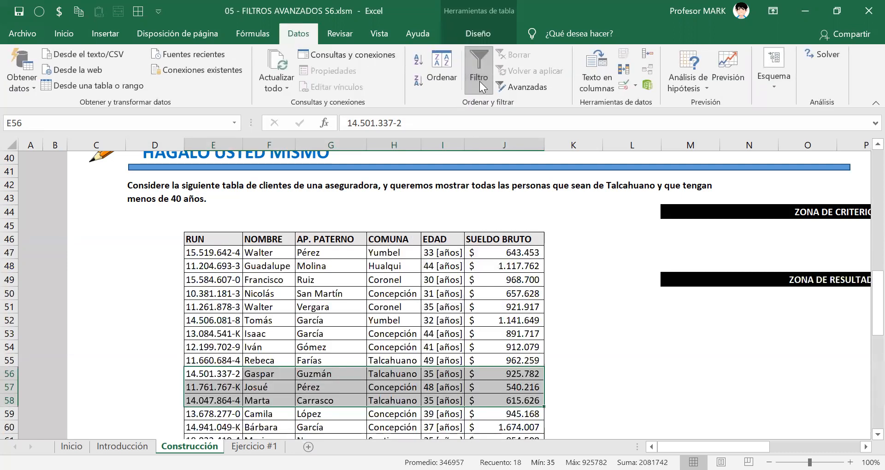
click(281, 307)
scroll(369, 320, down, 4)
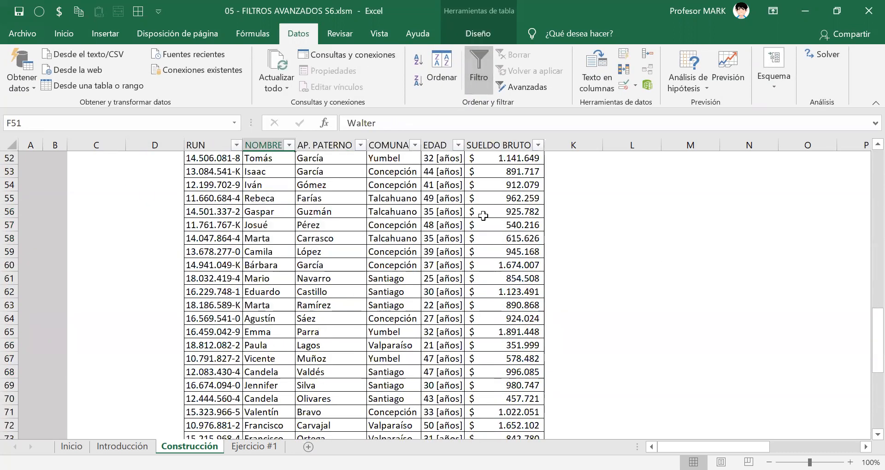
Examine the ZONA DE CRITERIOS and ZONA DE RESULTADOS areas set up beside the client table.
scroll(367, 326, down, 6)
scroll(369, 328, up, 9)
scroll(369, 328, up, 2)
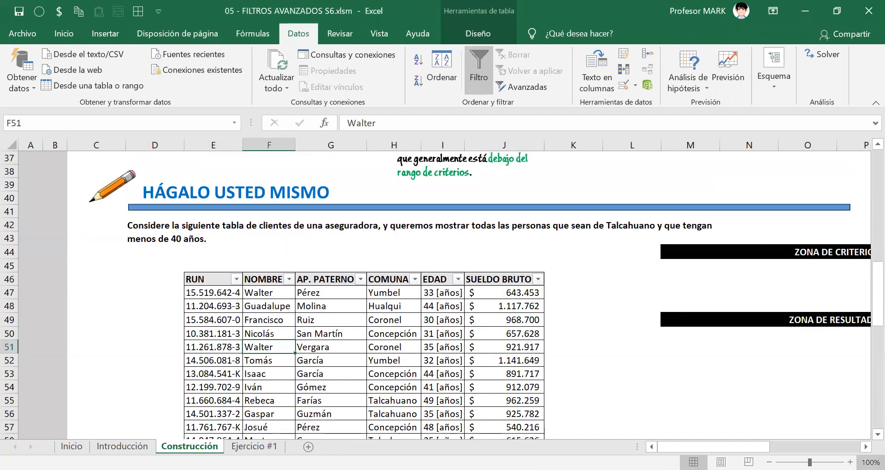
scroll(490, 325, right, 6)
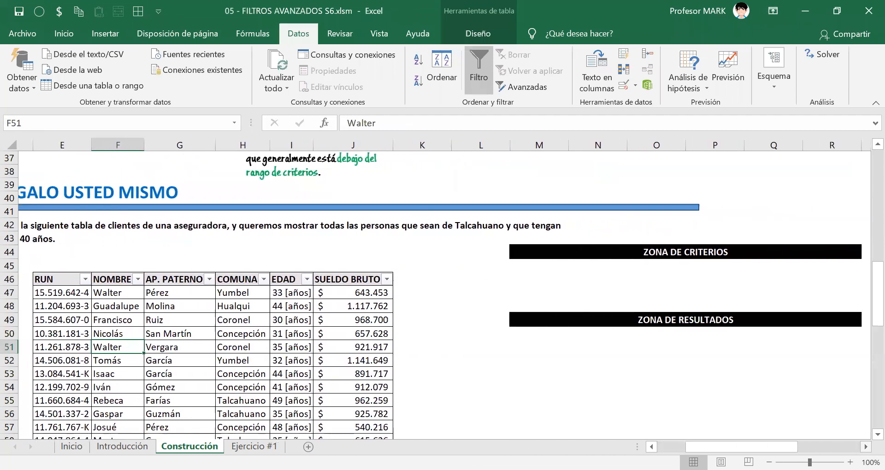
click(490, 325)
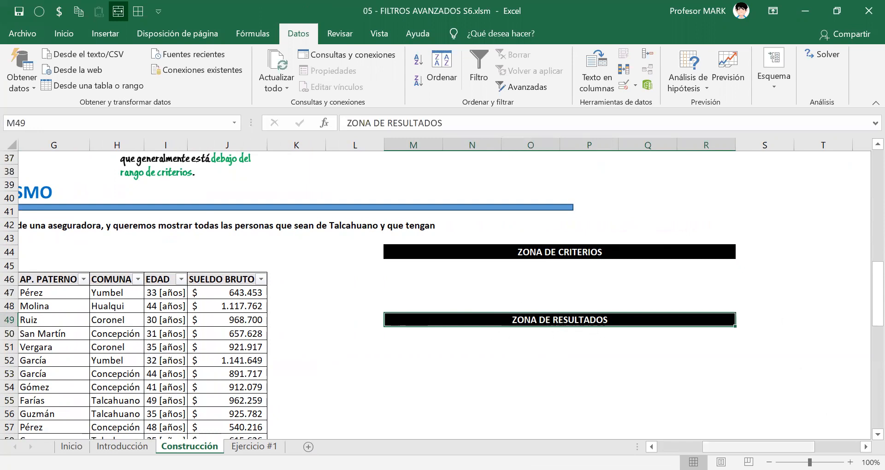
drag(759, 447, 713, 447)
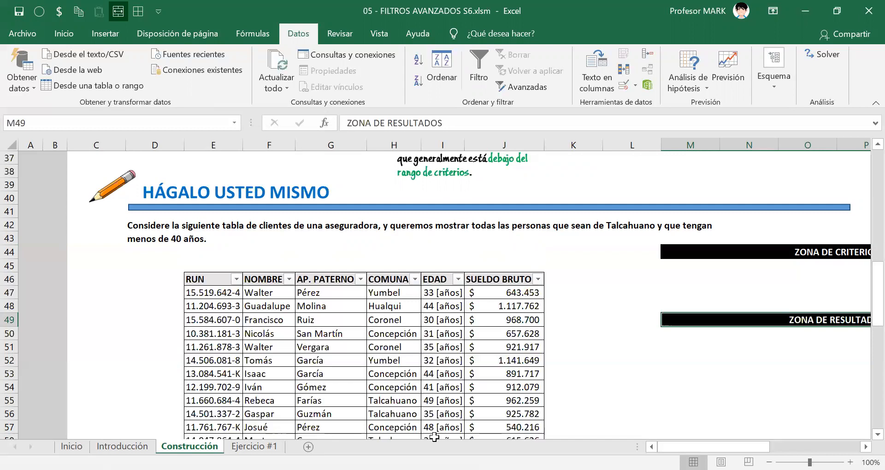
scroll(636, 205, right, 4)
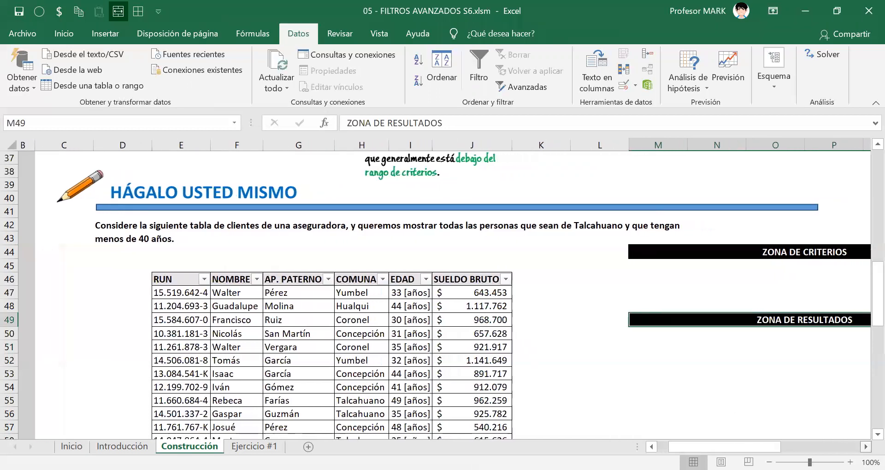
click(639, 251)
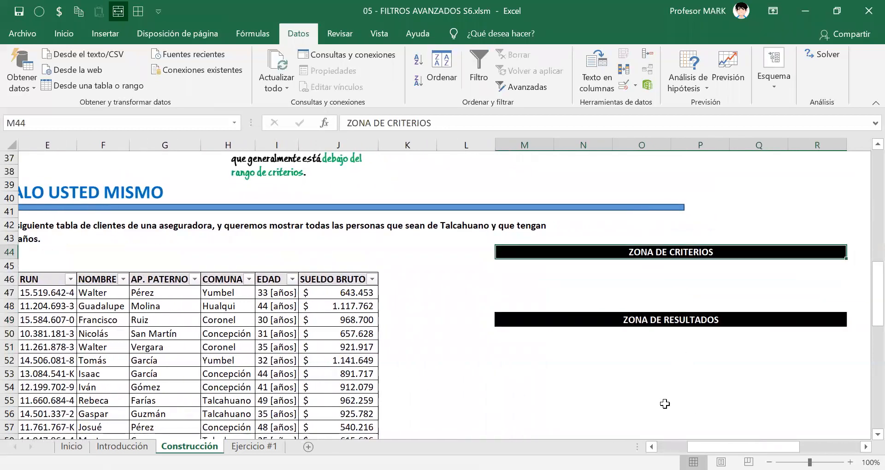
Review the written instruction on placing the criteria range and compare the client table's position with the empty criteria area.
scroll(293, 230, left, 4)
scroll(293, 229, up, 12)
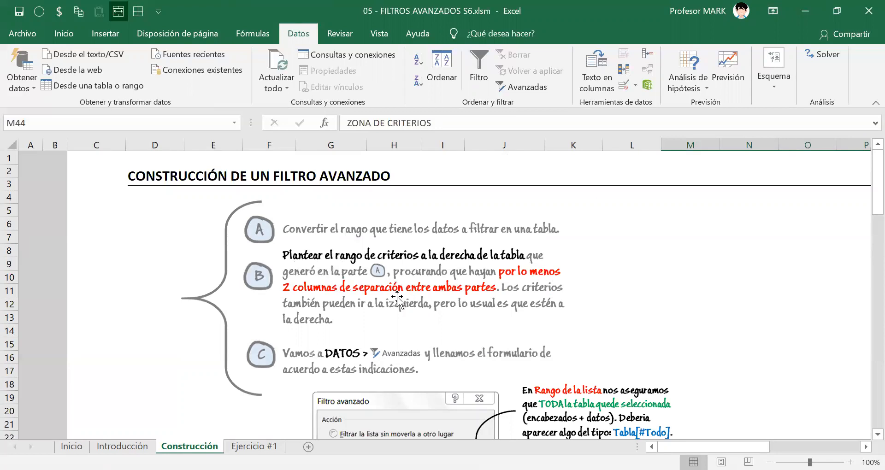
scroll(394, 302, down, 7)
scroll(392, 304, down, 2)
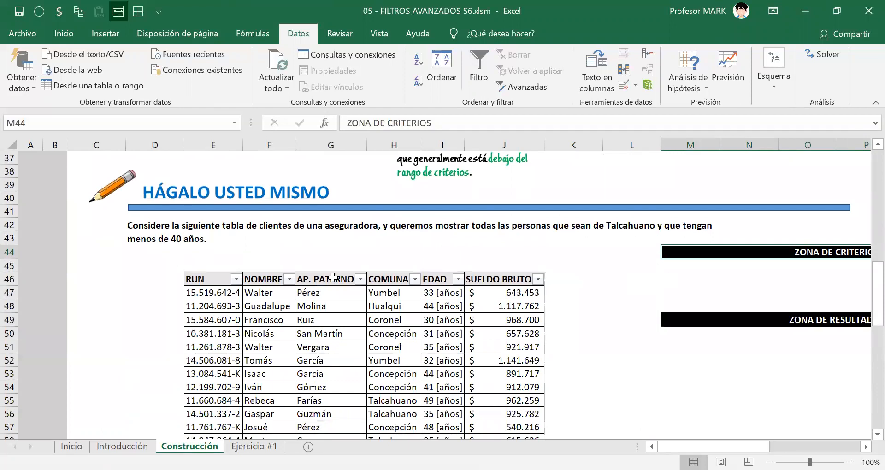
drag(214, 279, 498, 399)
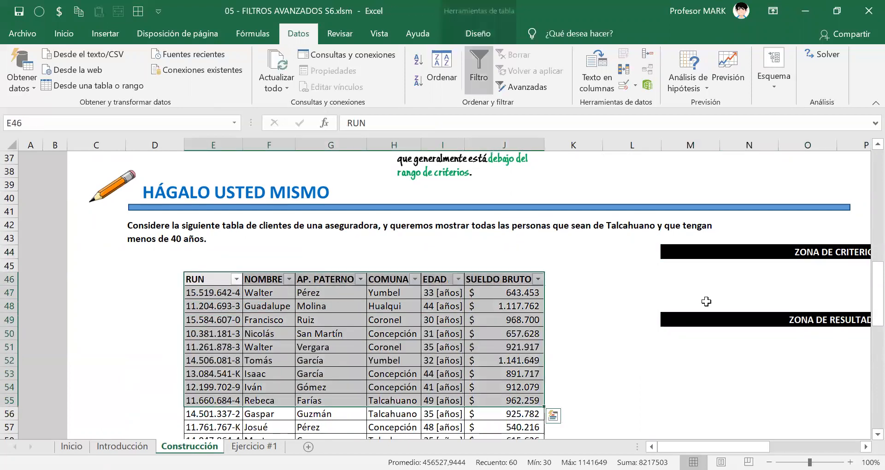
drag(671, 279, 828, 296)
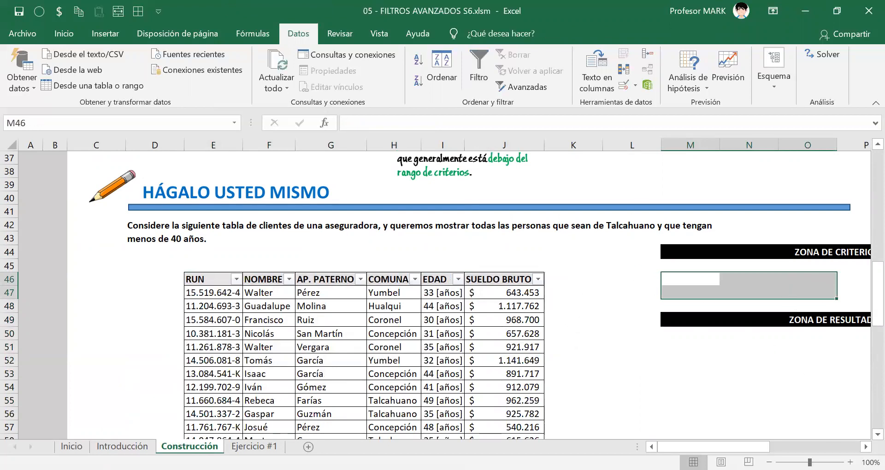
scroll(89, 414, right, 4)
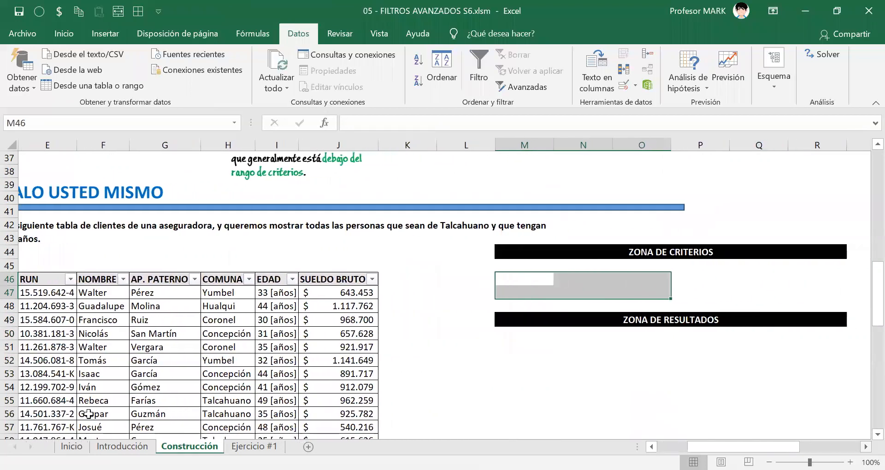
scroll(77, 344, left, 2)
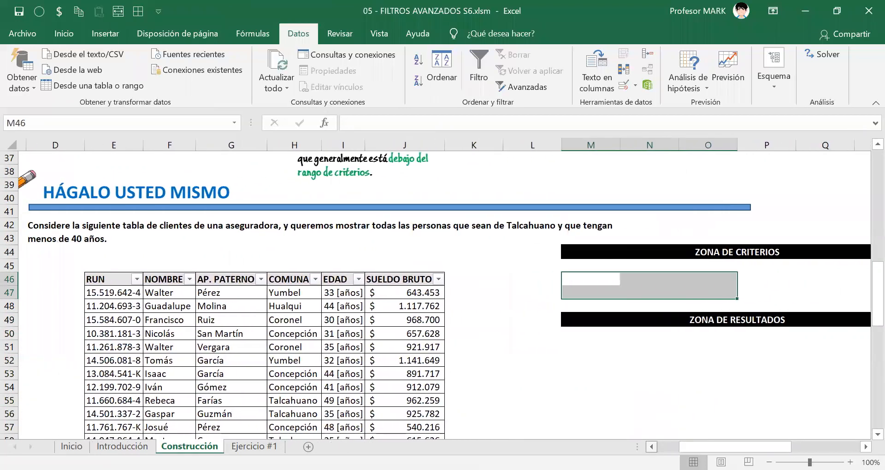
Copy the client table's header row, RUN through SUELDO BRUTO, into the criteria zone starting at cell M46.
click(144, 278)
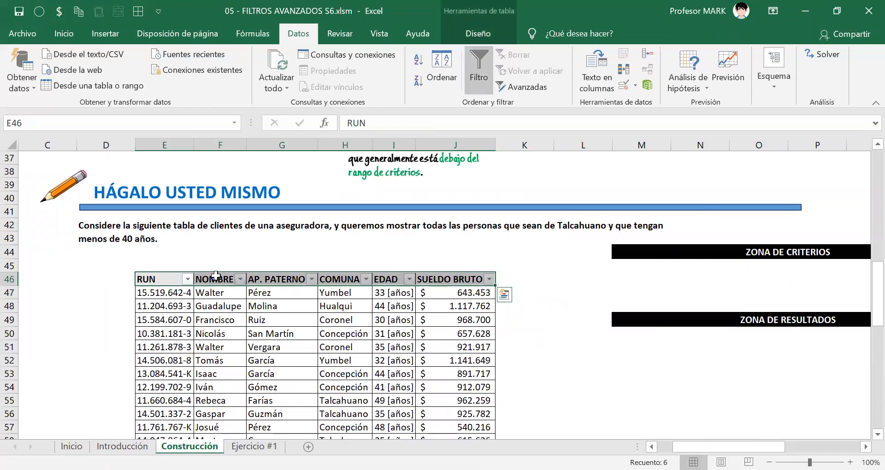
key(ctrl+c)
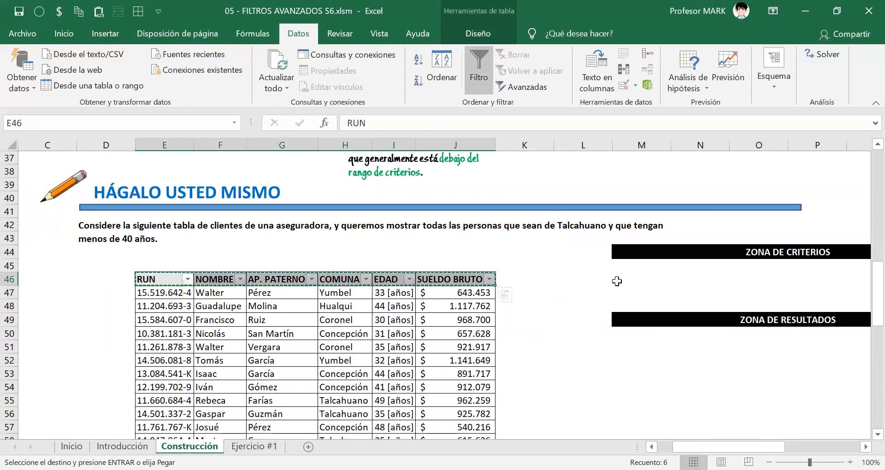
click(627, 282)
key(ctrl+v)
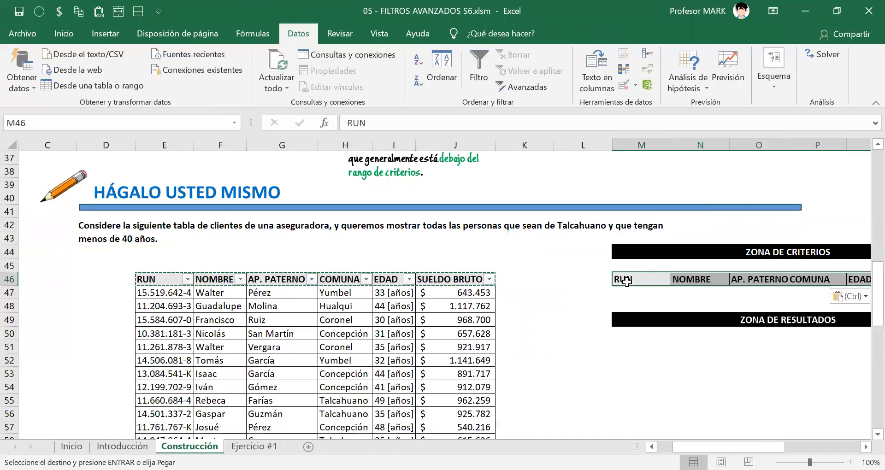
key(Escape)
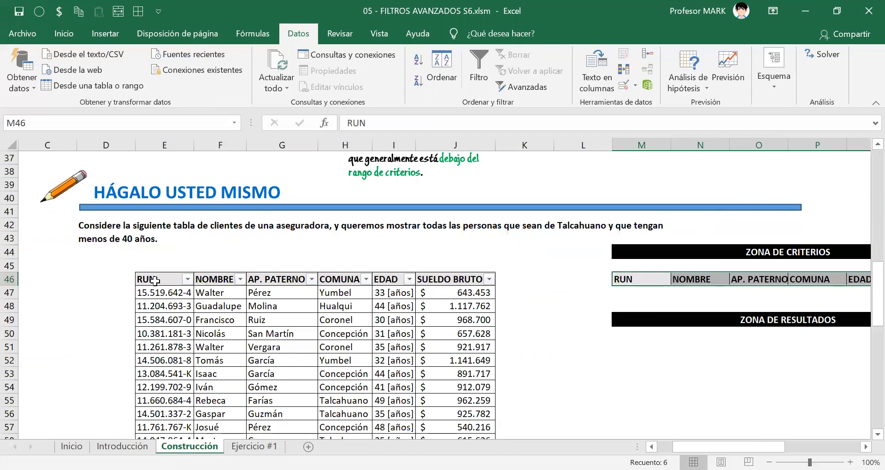
click(186, 285)
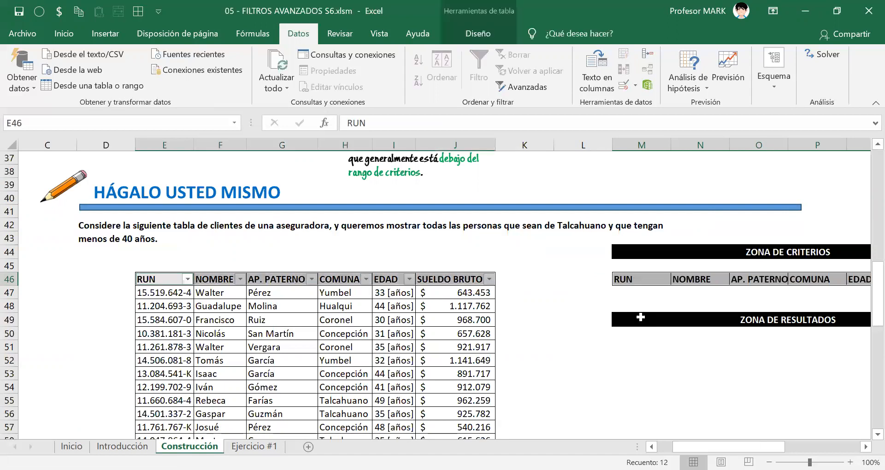
click(632, 398)
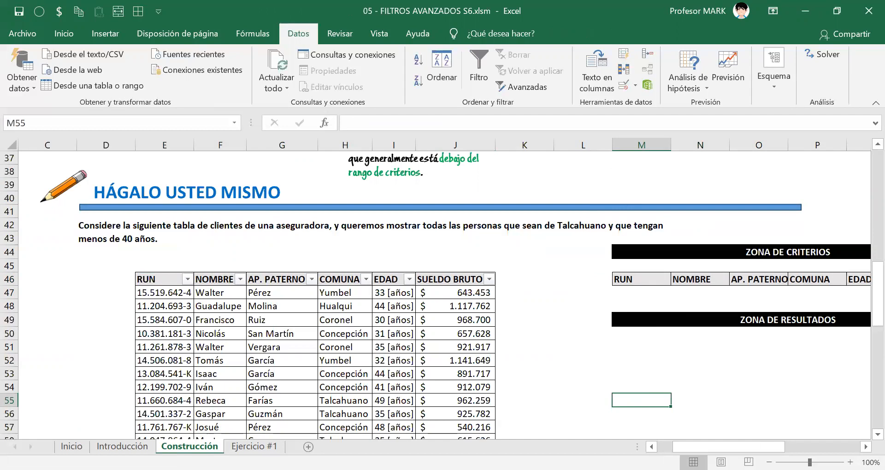
Add cell borders to the criteria range M46:R47, covering the copied headers and the empty row below them.
scroll(415, 262, right, 4)
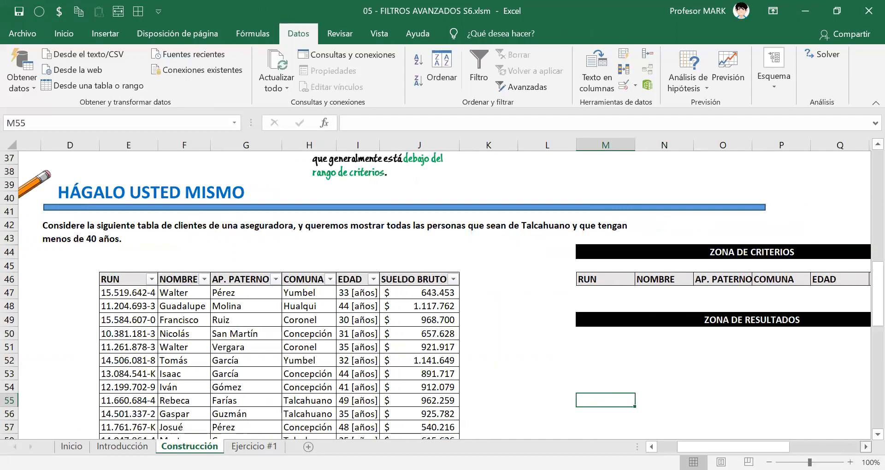
click(420, 279)
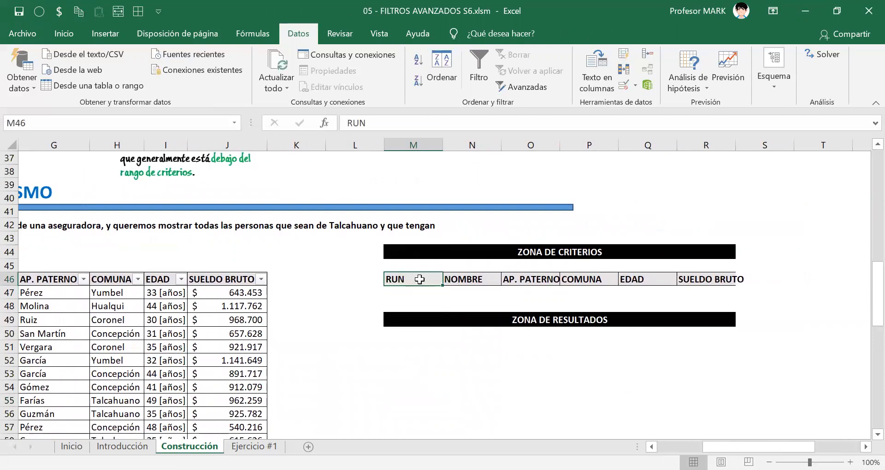
key(ctrl+shift+Right)
key(shift+Down)
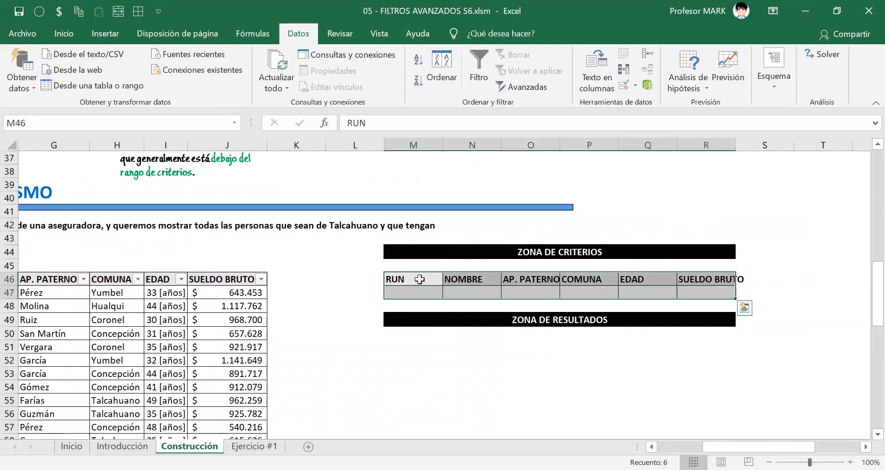
Fit the widths of the criteria zone's AP. PATERNO and SUELDO BRUTO columns to their header text.
key(Up)
key(Right)
key(Right)
key(Right)
key(Down)
key(Left)
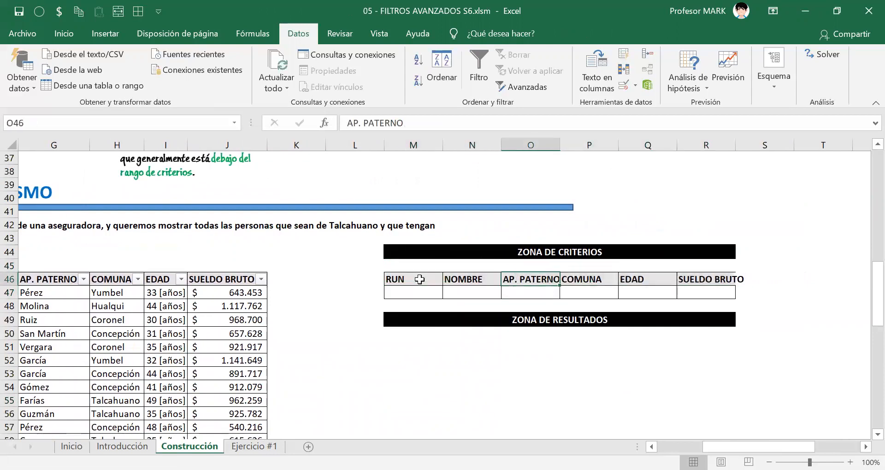
key(alt+2)
key(Right)
key(Right)
key(Right)
key(alt+2)
key(Down)
key(Left)
key(Left)
key(Left)
key(Left)
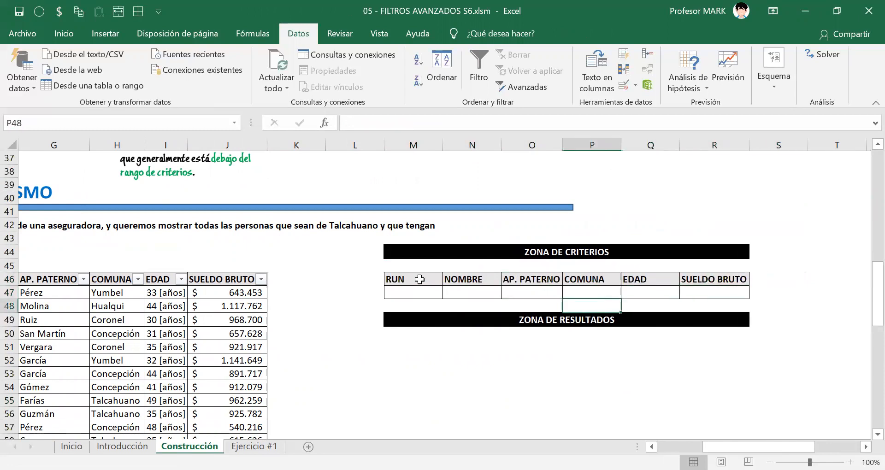
Enter Talcahuano as the COMUNA criterion in cell P47.
key(Left)
key(Left)
key(Left)
key(Left)
key(Left)
key(Left)
key(Left)
key(Left)
key(Left)
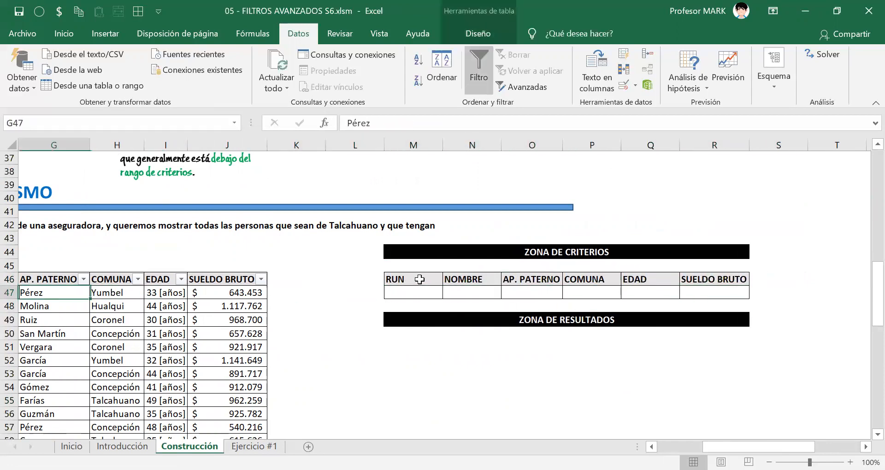
key(Right)
key(Right)
key(Right)
key(Right)
key(Right)
key(Right)
key(Right)
key(Right)
key(Right)
key(Right)
key(Right)
key(Right)
key(Right)
key(Right)
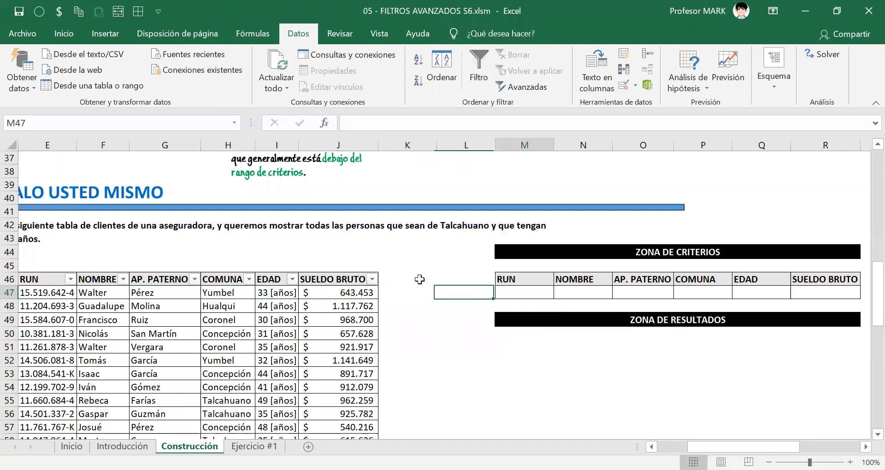
key(Left)
key(Left)
key(Left)
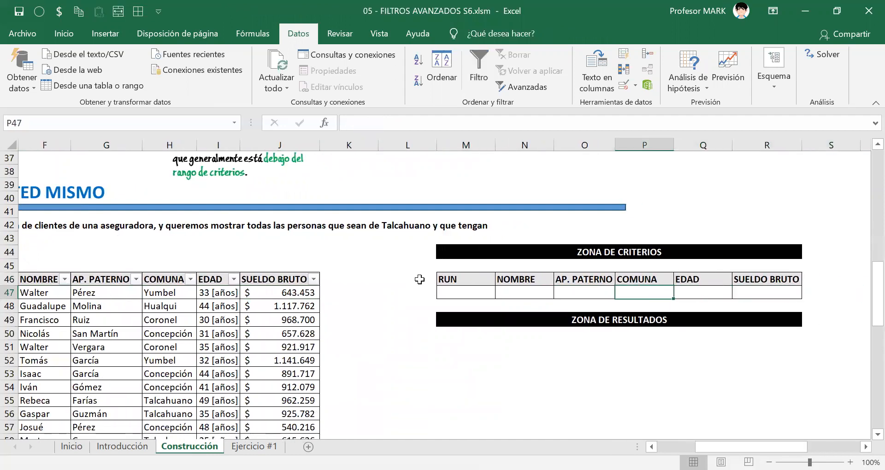
text(t)
text(Ta)
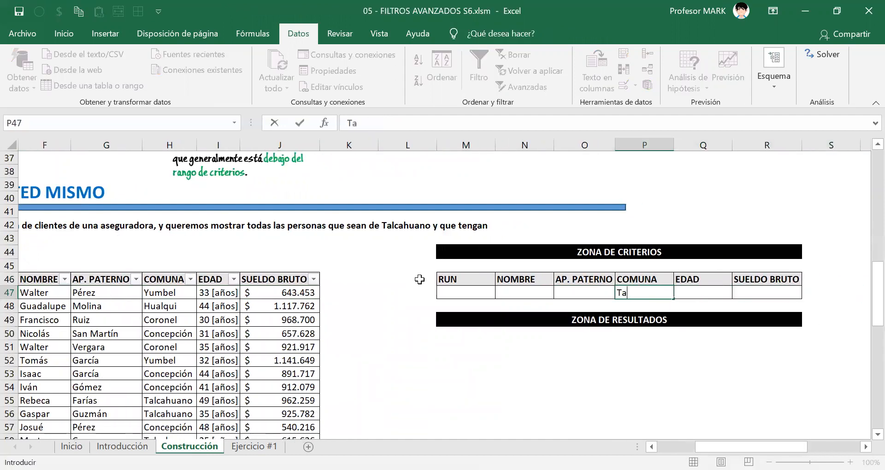
text(lcahuano)
key(Tab)
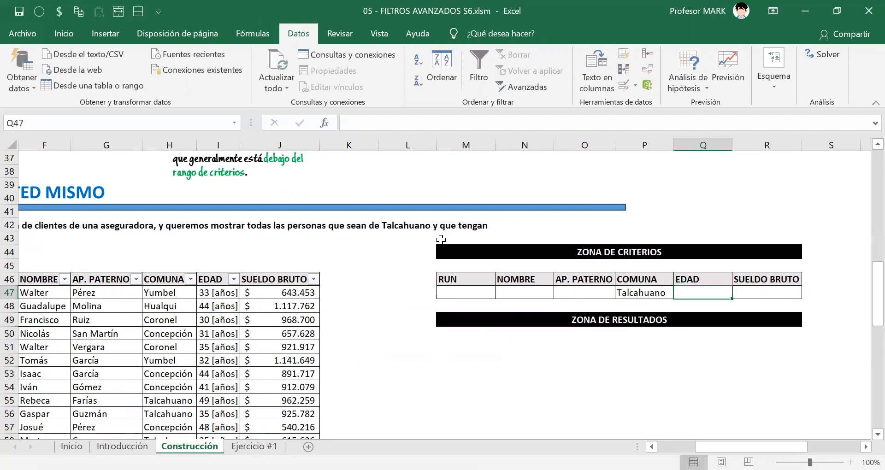
Enter <40 as the EDAD criterion in cell Q47.
mouse_move(751, 447)
mouse_down()
mouse_move(712, 447)
mouse_move(757, 447)
mouse_up()
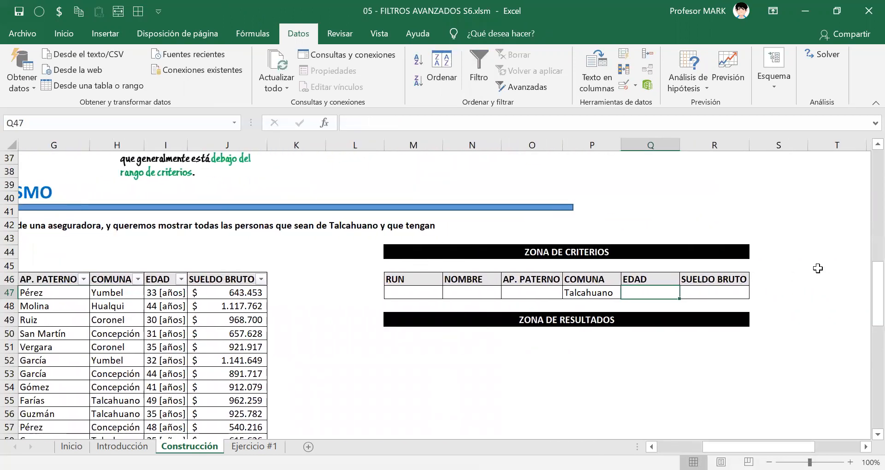
text(<40)
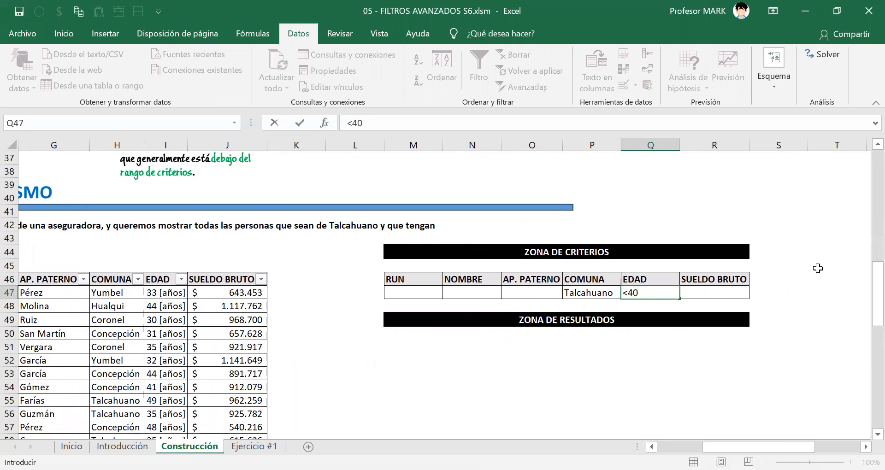
key(Return)
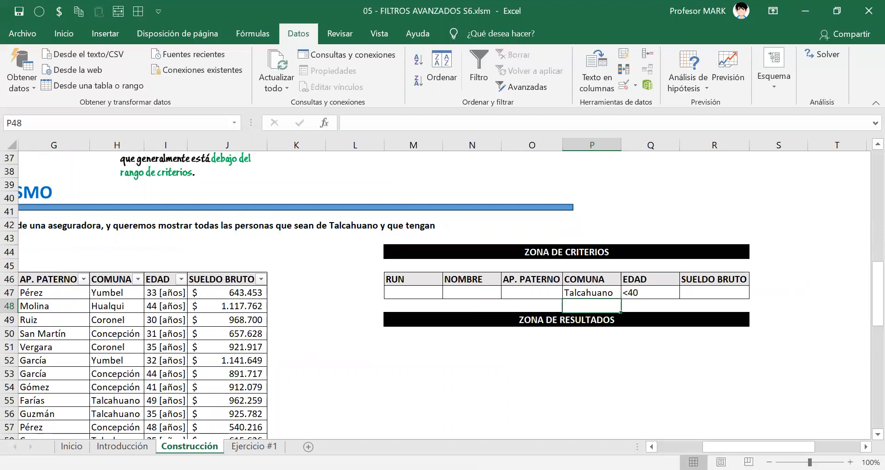
Review the sheet's instructions for filling in the Filtro avanzado form's list range, criteria range and copy destination.
drag(758, 447, 712, 446)
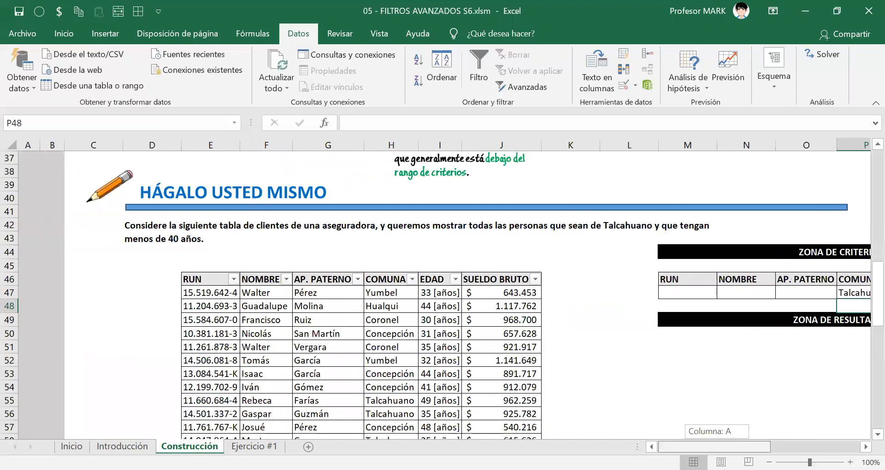
scroll(248, 244, up, 5)
scroll(248, 244, up, 5)
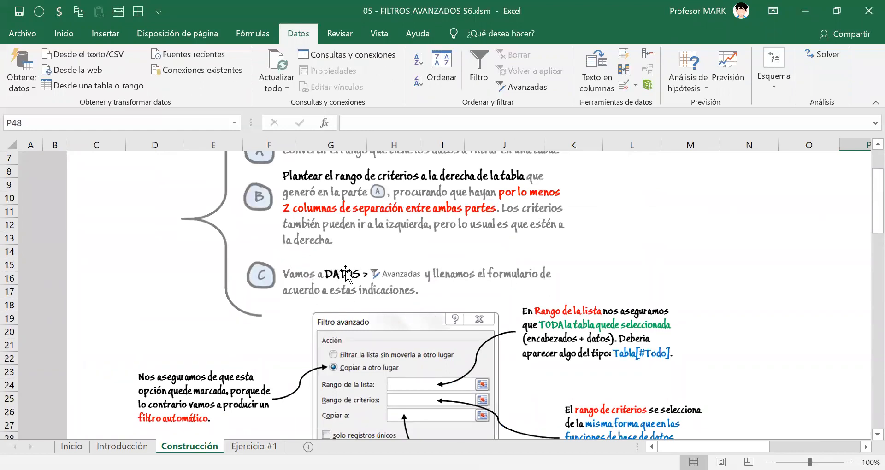
scroll(627, 306, down, 2)
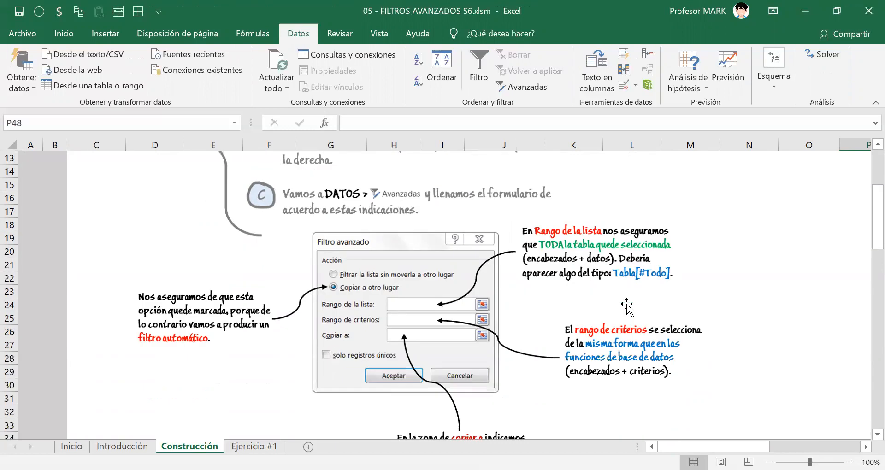
scroll(627, 307, down, 1)
scroll(375, 282, up, 1)
scroll(450, 344, down, 1)
scroll(740, 312, down, 8)
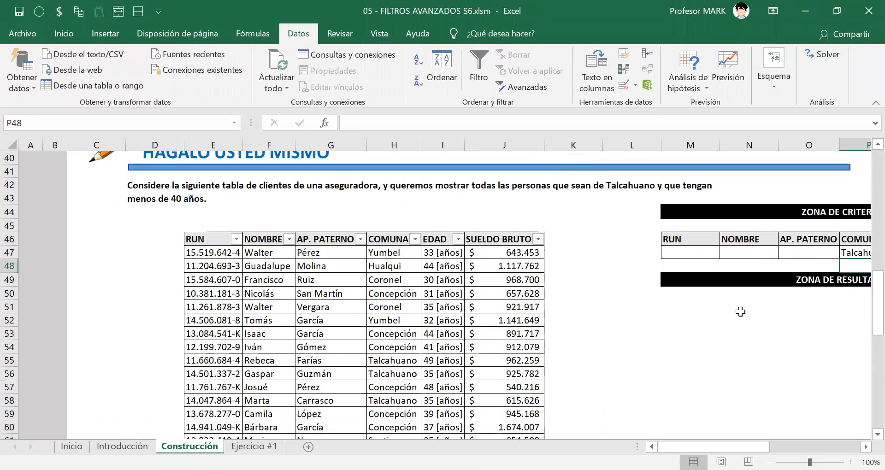
Start an advanced filter and set its action to copy the results to another location.
click(515, 88)
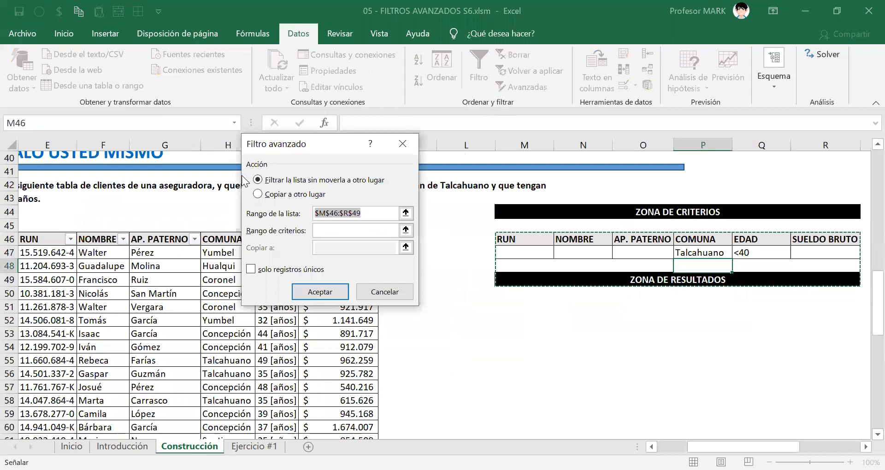
drag(296, 150, 369, 180)
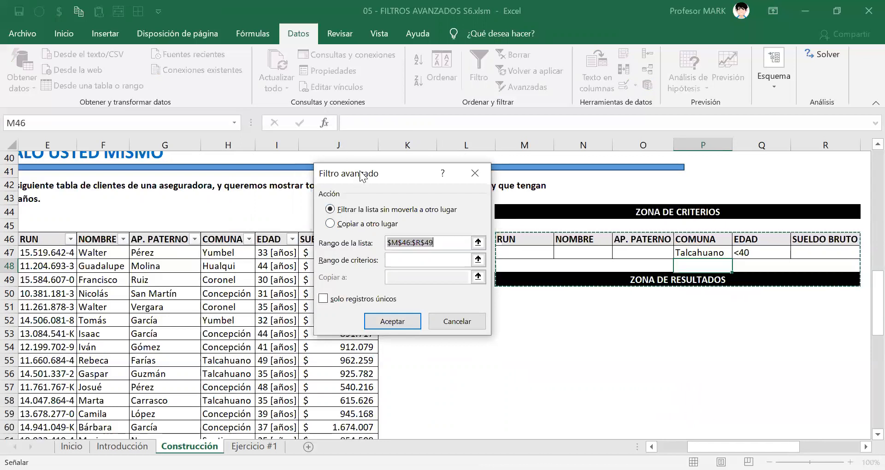
drag(365, 169, 445, 156)
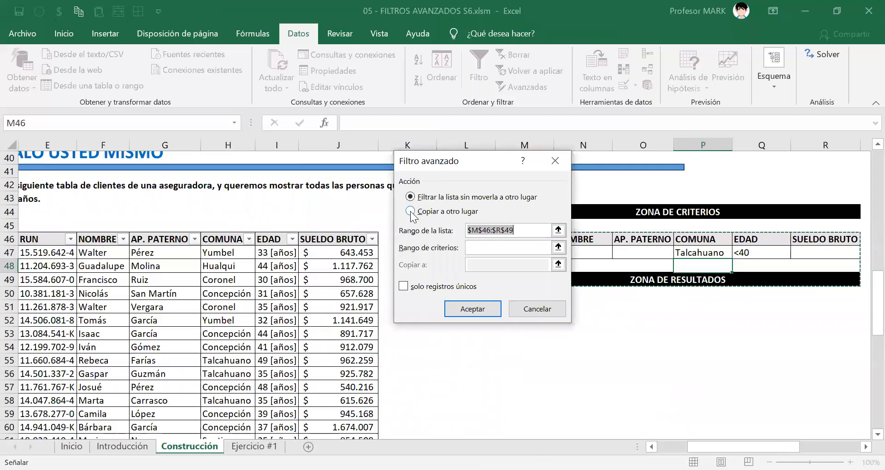
click(410, 211)
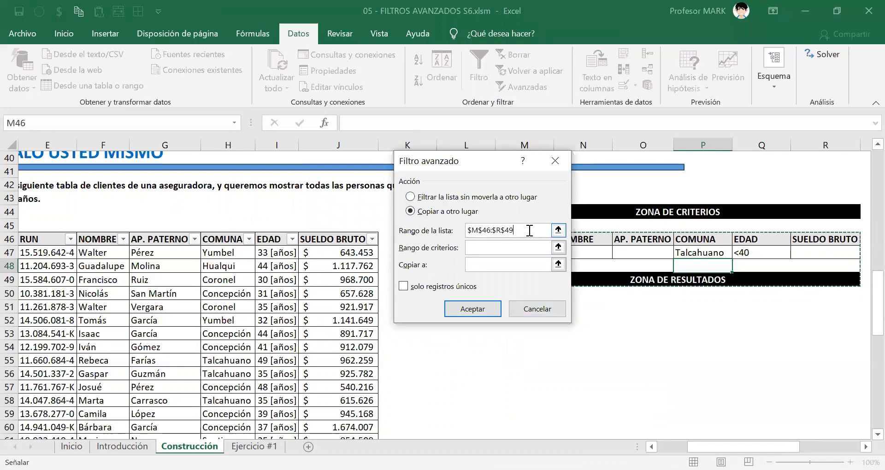
Replace the advanced filter's list range with the whole CLIENTES table including headers, CLIENTES[#Todo].
drag(526, 230, 467, 230)
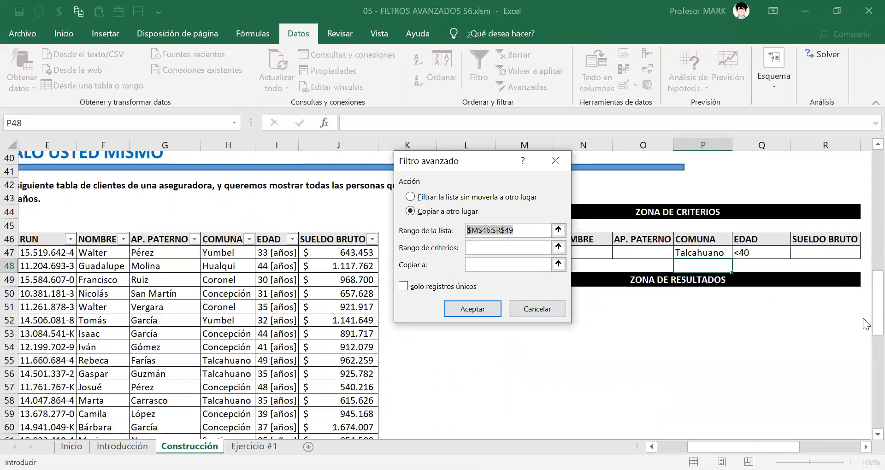
key(BackSpace)
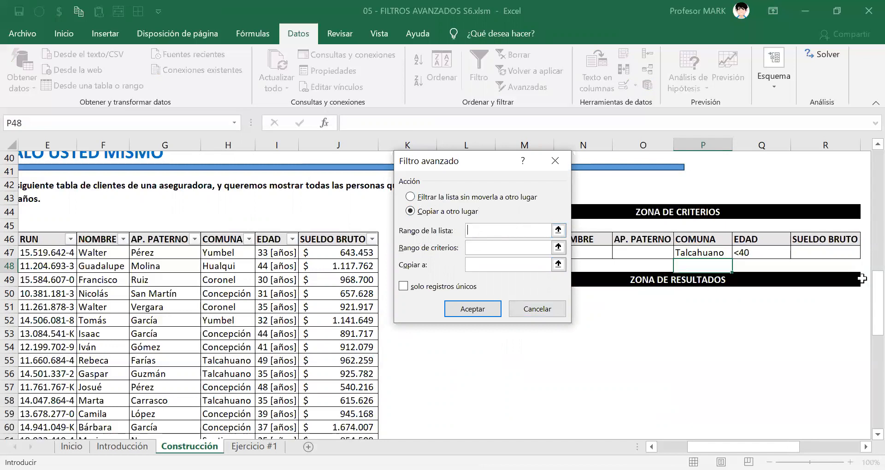
scroll(707, 421, left, 3)
click(651, 447)
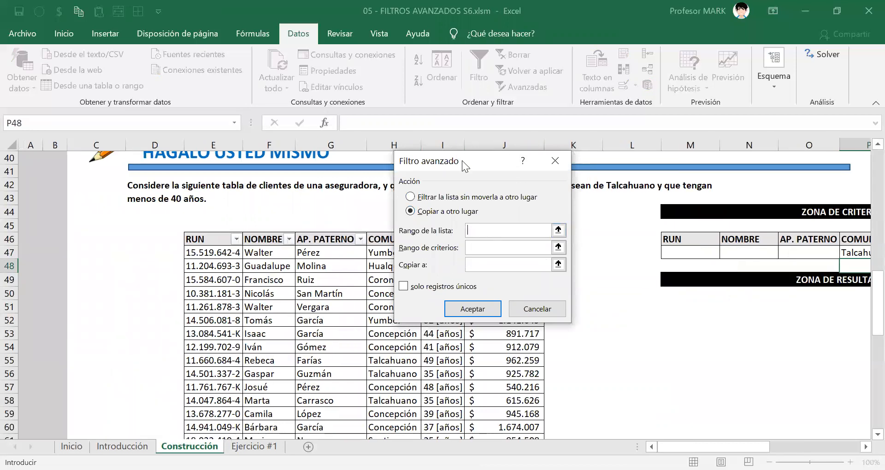
drag(462, 160, 654, 100)
click(201, 237)
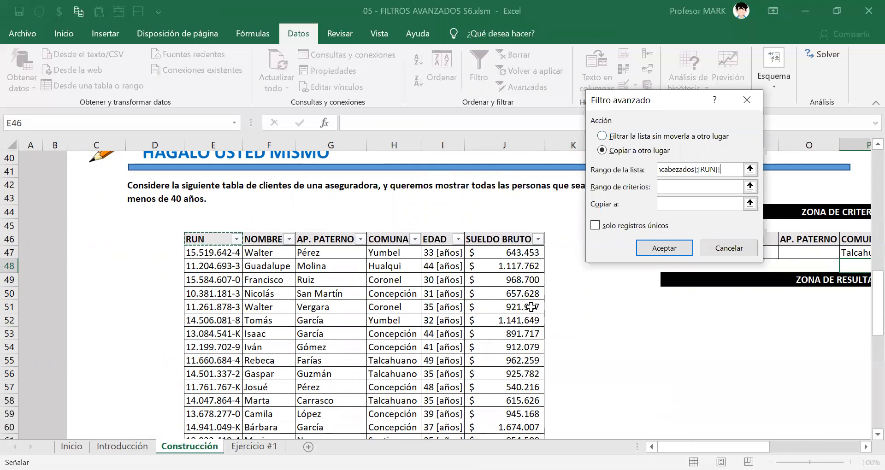
key(ctrl+shift+Right)
key(ctrl+shift+Down)
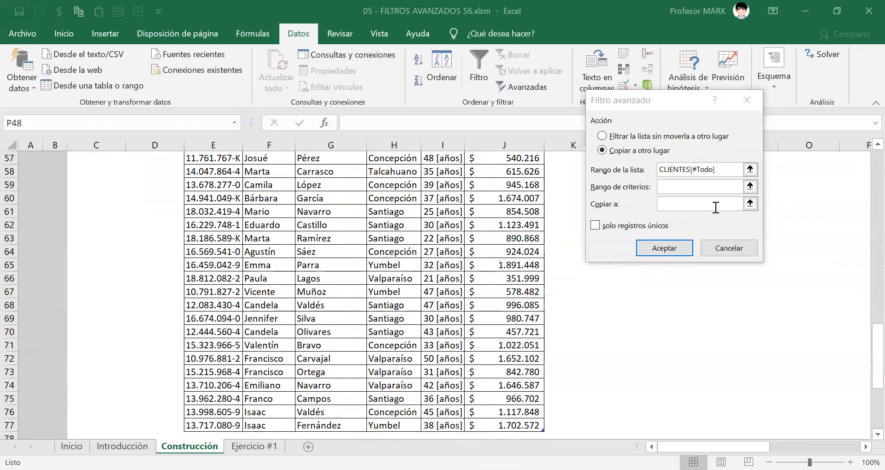
click(724, 169)
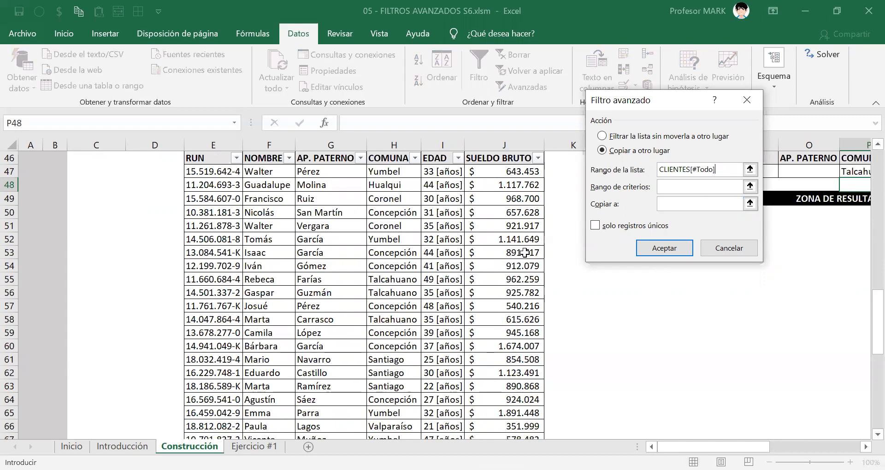
Set the advanced filter's criteria range to the full criteria zone, M46:R47.
click(664, 187)
drag(641, 100, 417, 118)
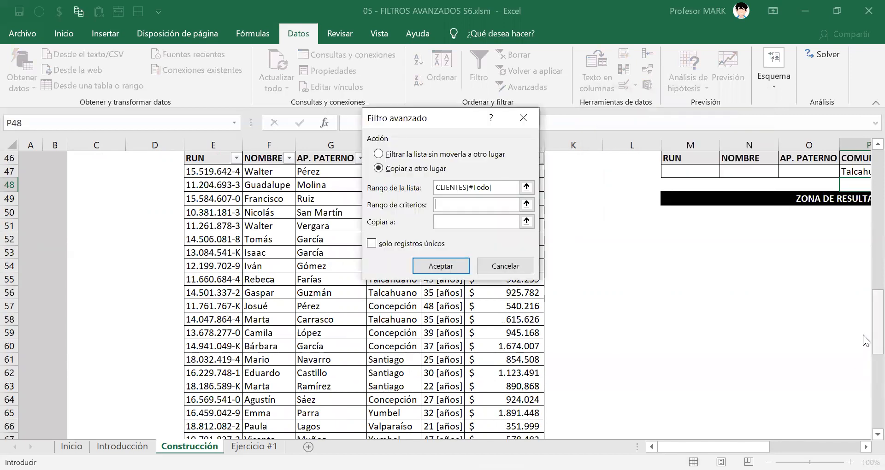
scroll(865, 341, up, 3)
scroll(606, 312, right, 6)
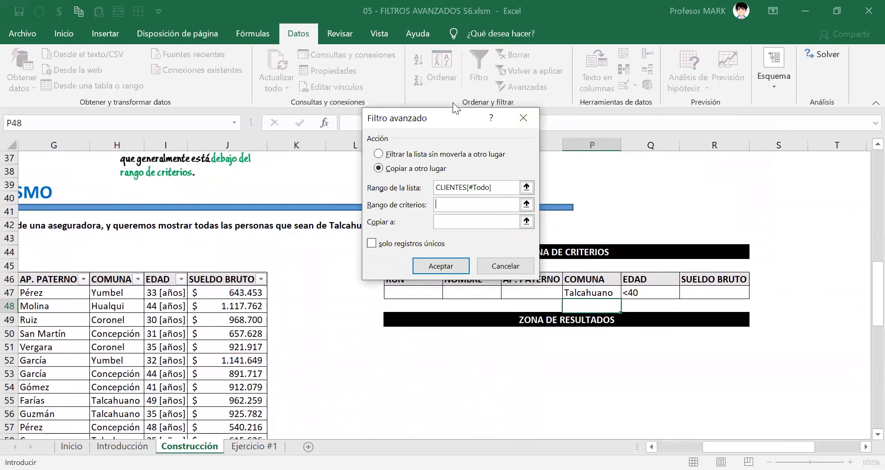
drag(450, 113, 278, 105)
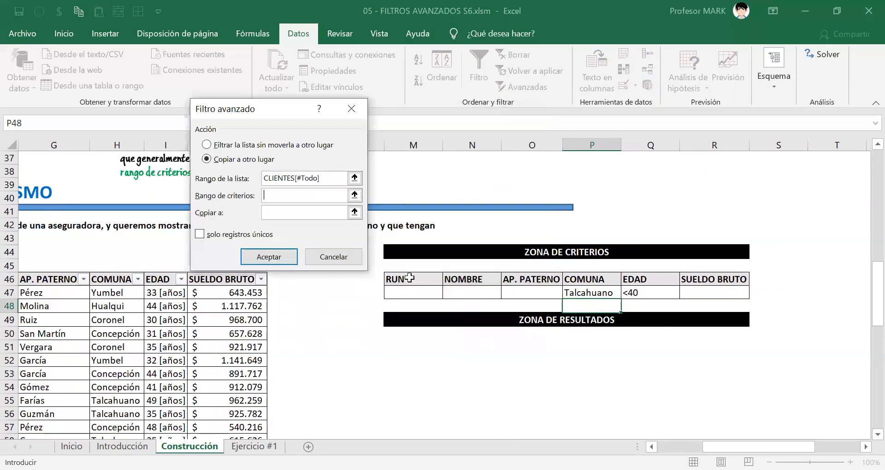
drag(409, 278, 684, 287)
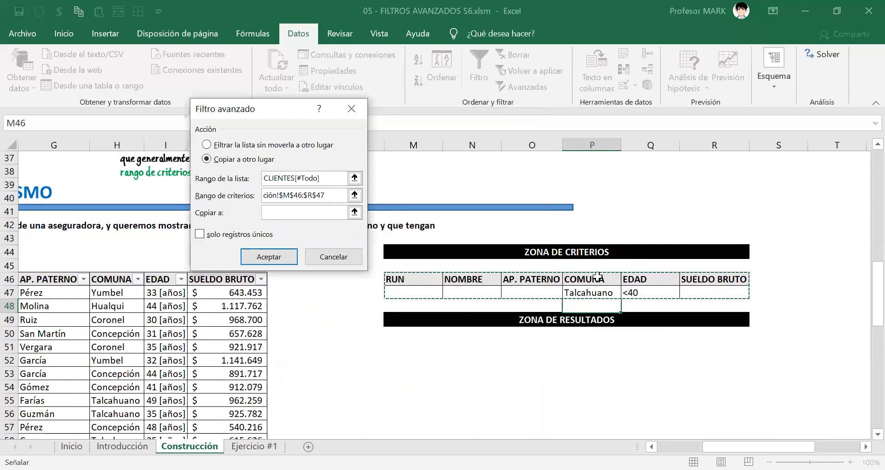
drag(597, 277, 648, 293)
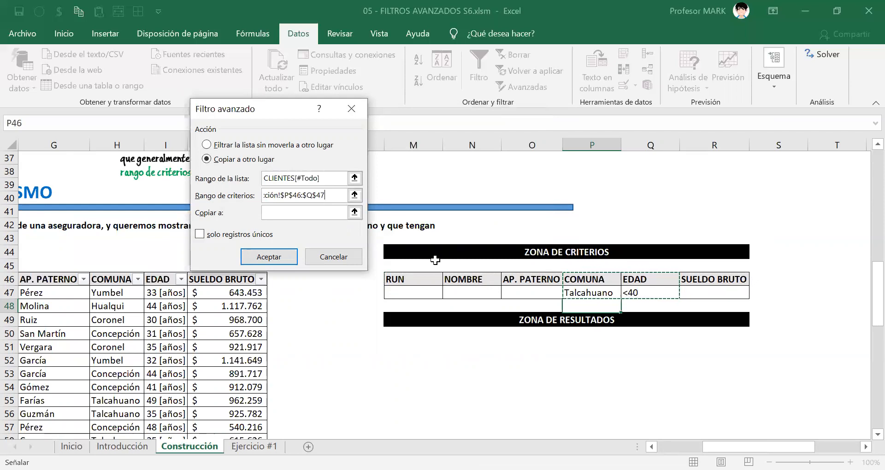
drag(425, 280, 719, 293)
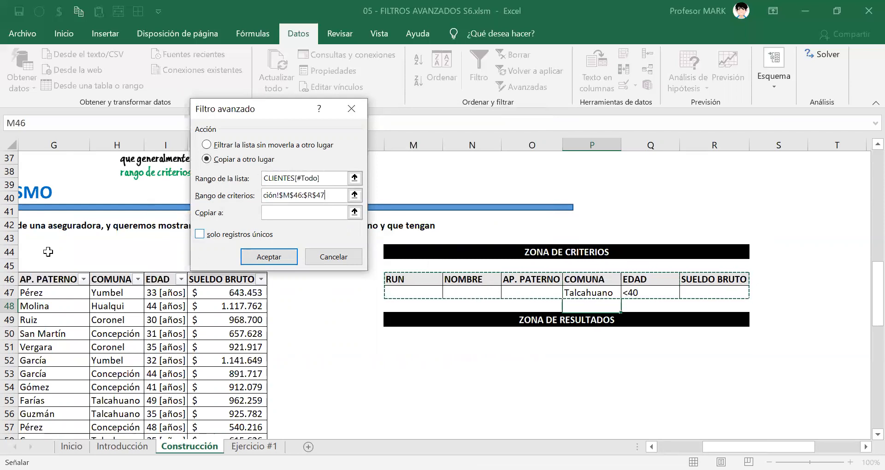
Set cell M51 in the results zone as the copy destination and run the advanced filter.
click(277, 211)
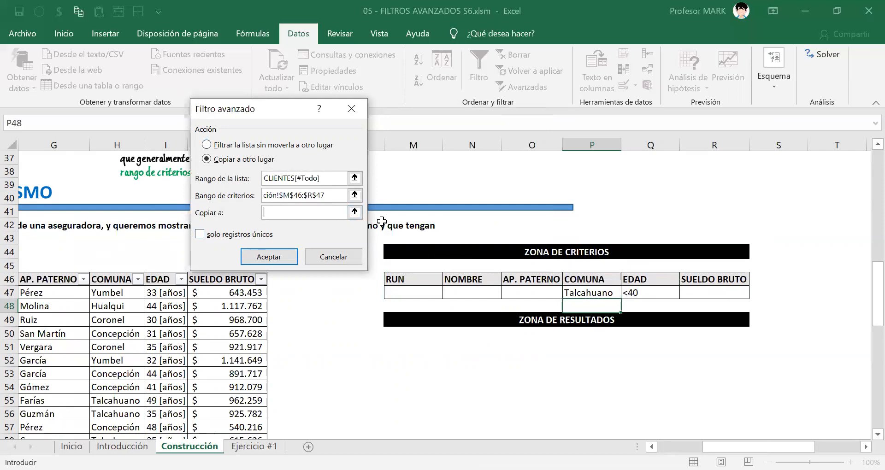
click(405, 344)
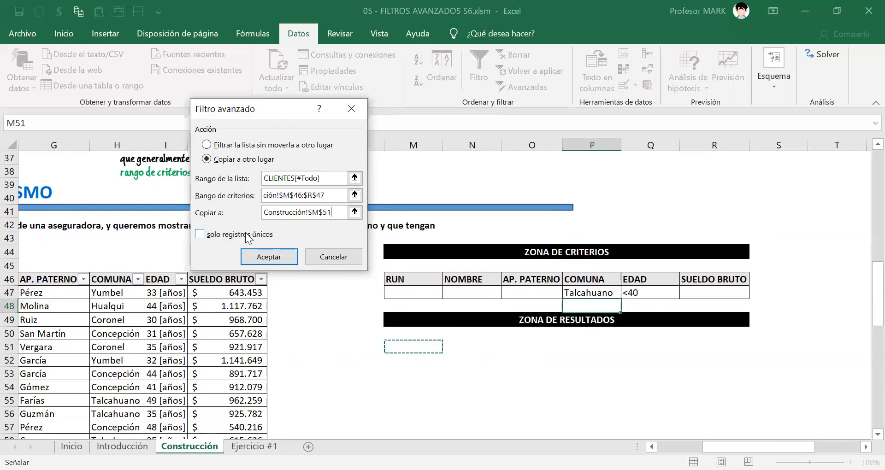
click(251, 257)
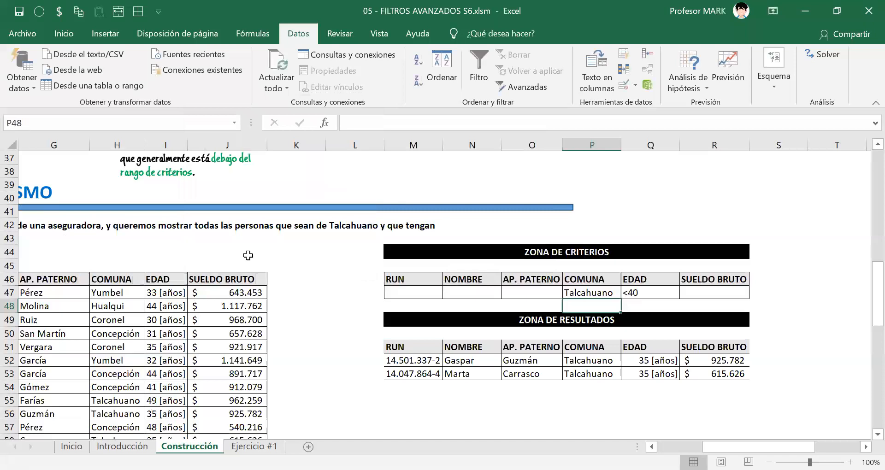
Examine the extracted records in the results zone and compare them with the CLIENTES table.
click(596, 374)
scroll(596, 374, down, 2)
drag(416, 270, 739, 289)
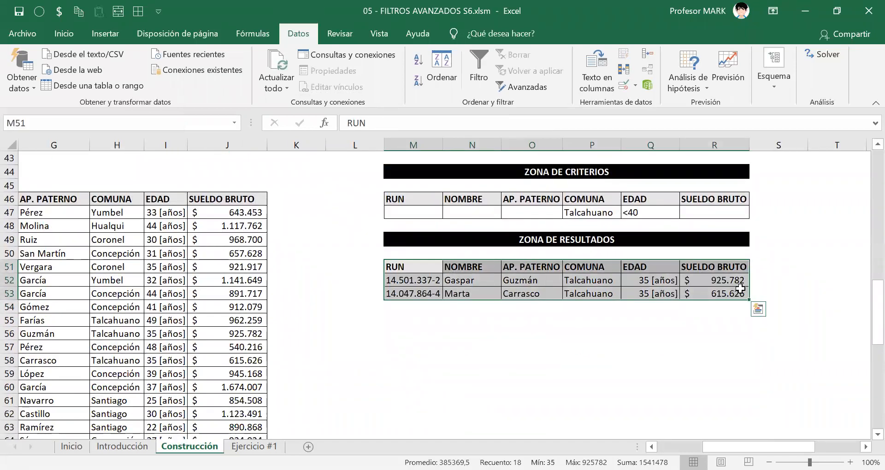
click(514, 279)
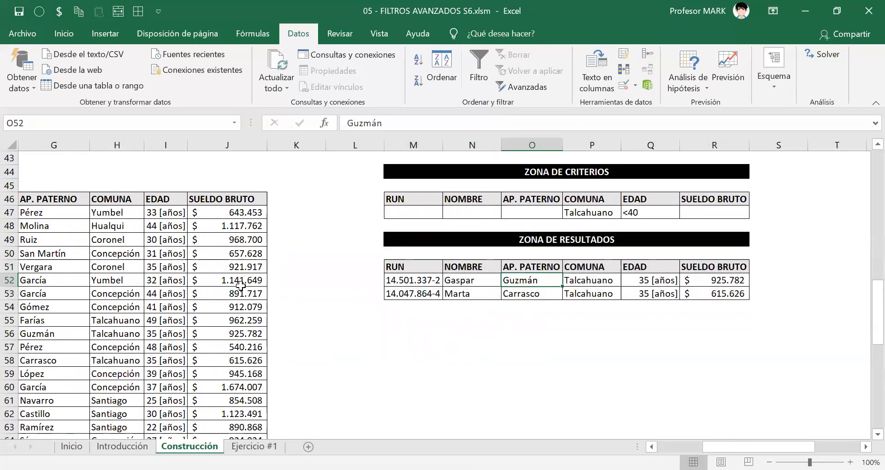
drag(799, 447, 742, 442)
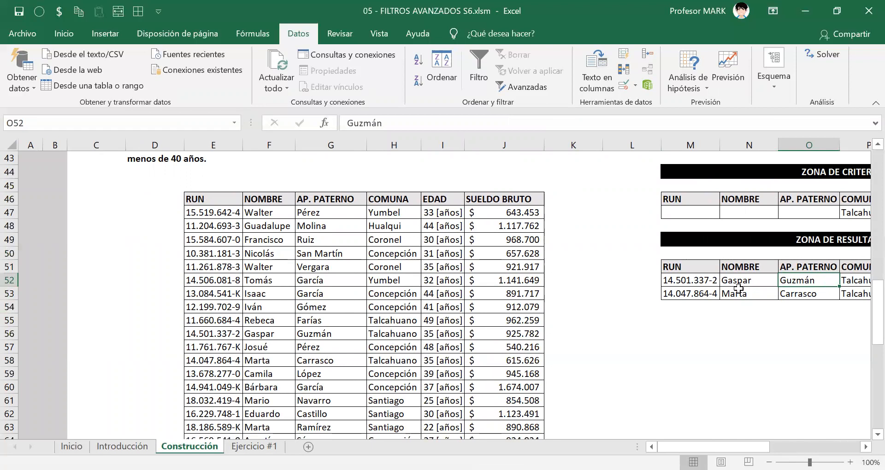
Turn on the CLIENTES table's filter buttons and filter COMUNA to show only Talcahuano.
click(326, 225)
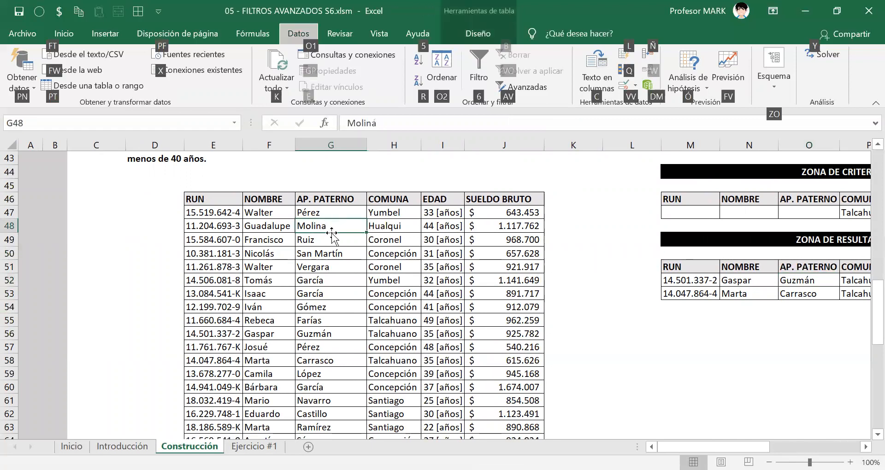
key(ctrl+shift+l)
click(415, 199)
click(266, 321)
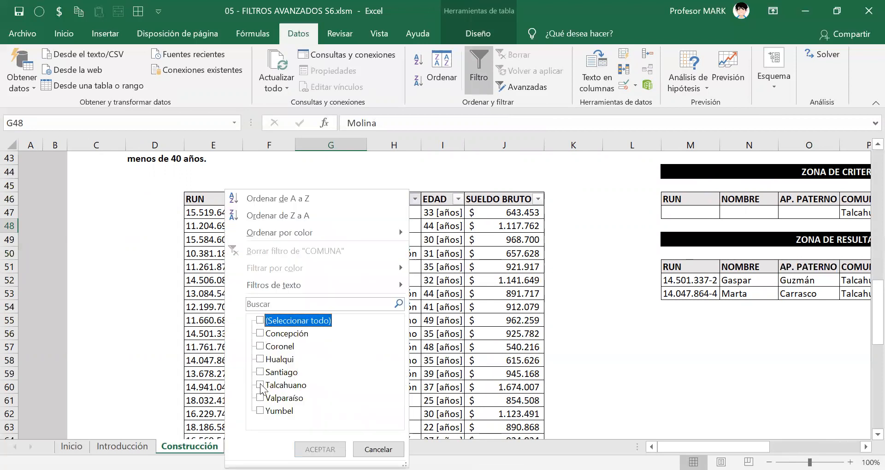
click(267, 386)
key(Return)
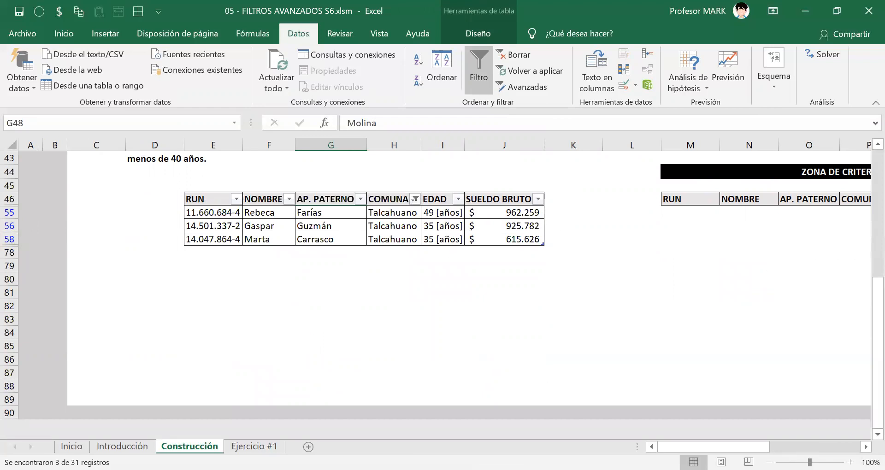
Check the criteria zone under the COMUNA filter, and turn off the CLIENTES table's filter to restore all rows.
scroll(415, 205, right, 5)
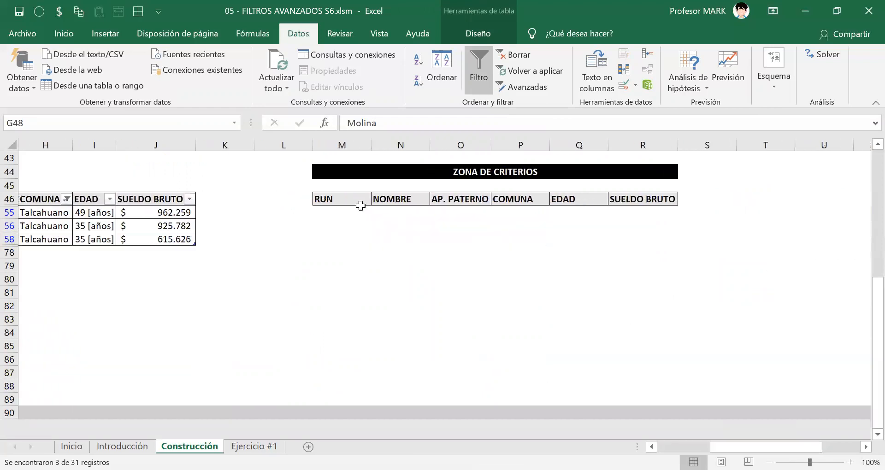
drag(341, 213, 646, 212)
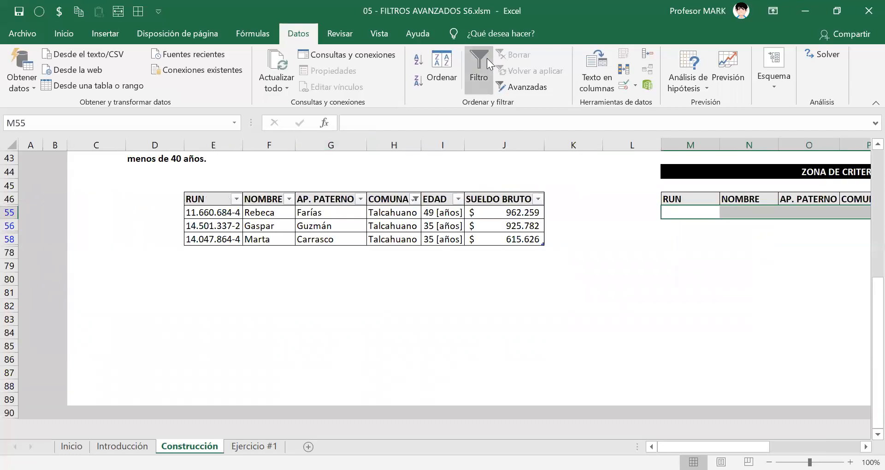
click(477, 57)
click(478, 57)
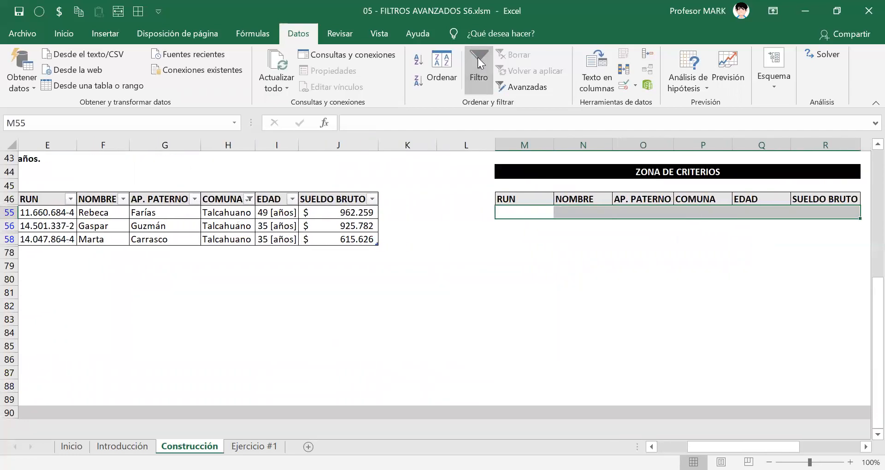
click(276, 238)
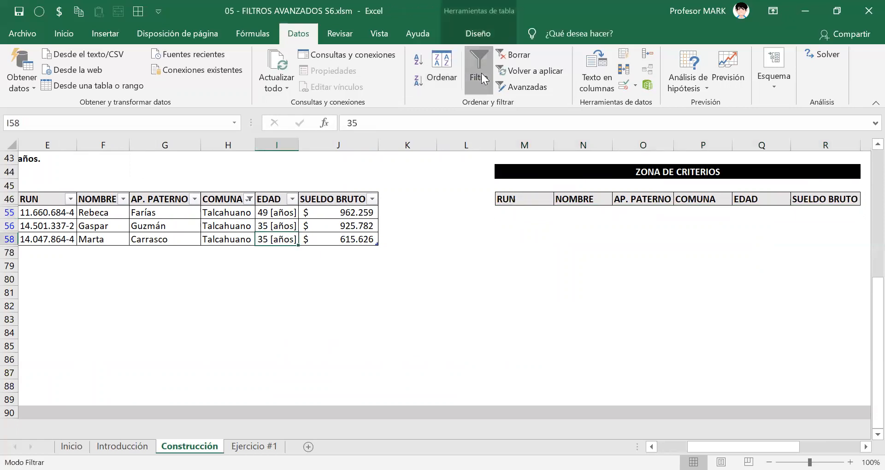
click(482, 79)
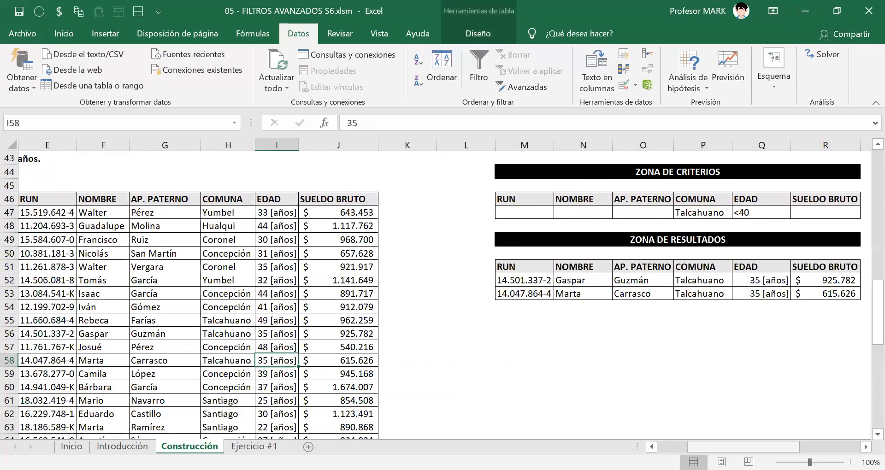
scroll(598, 394, right, 2)
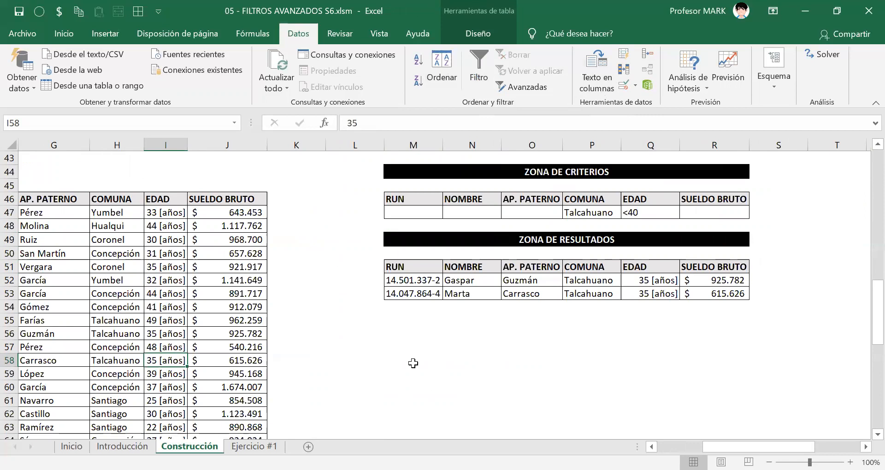
click(404, 334)
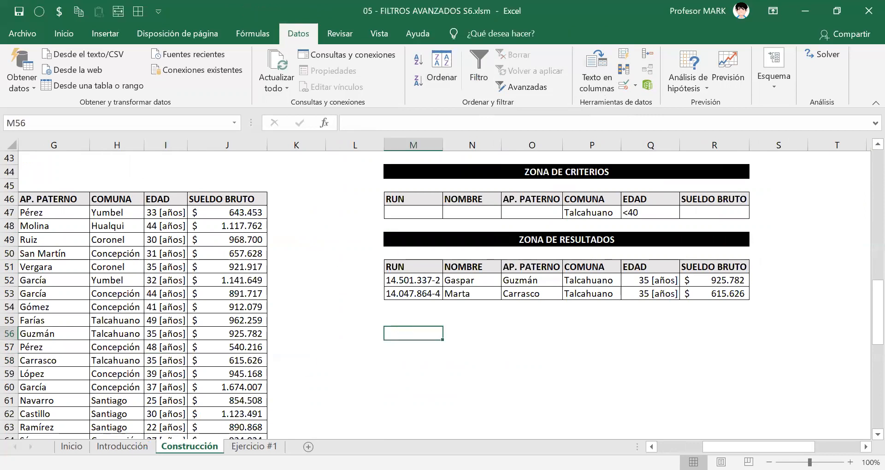